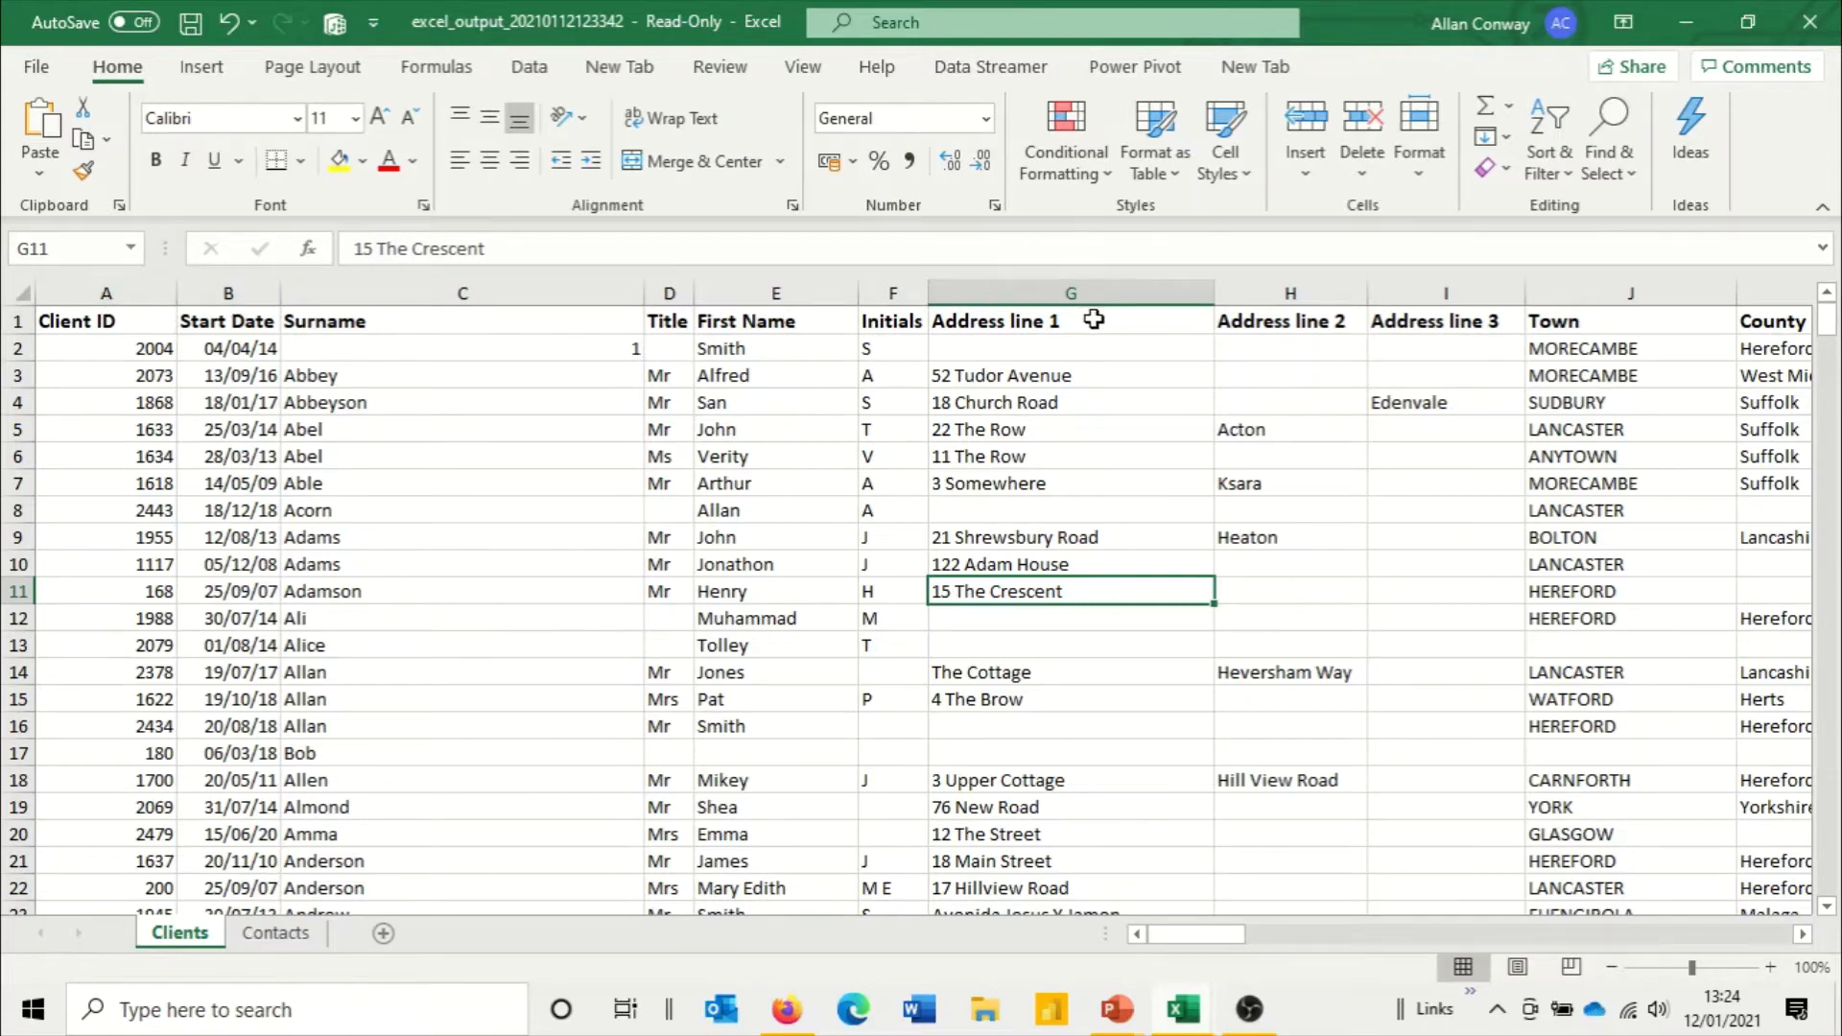
Step: Examine the column headings of the exported Clients sheet and the case records in the Contacts sheet
left_click_drag(1202, 939, 1246, 942)
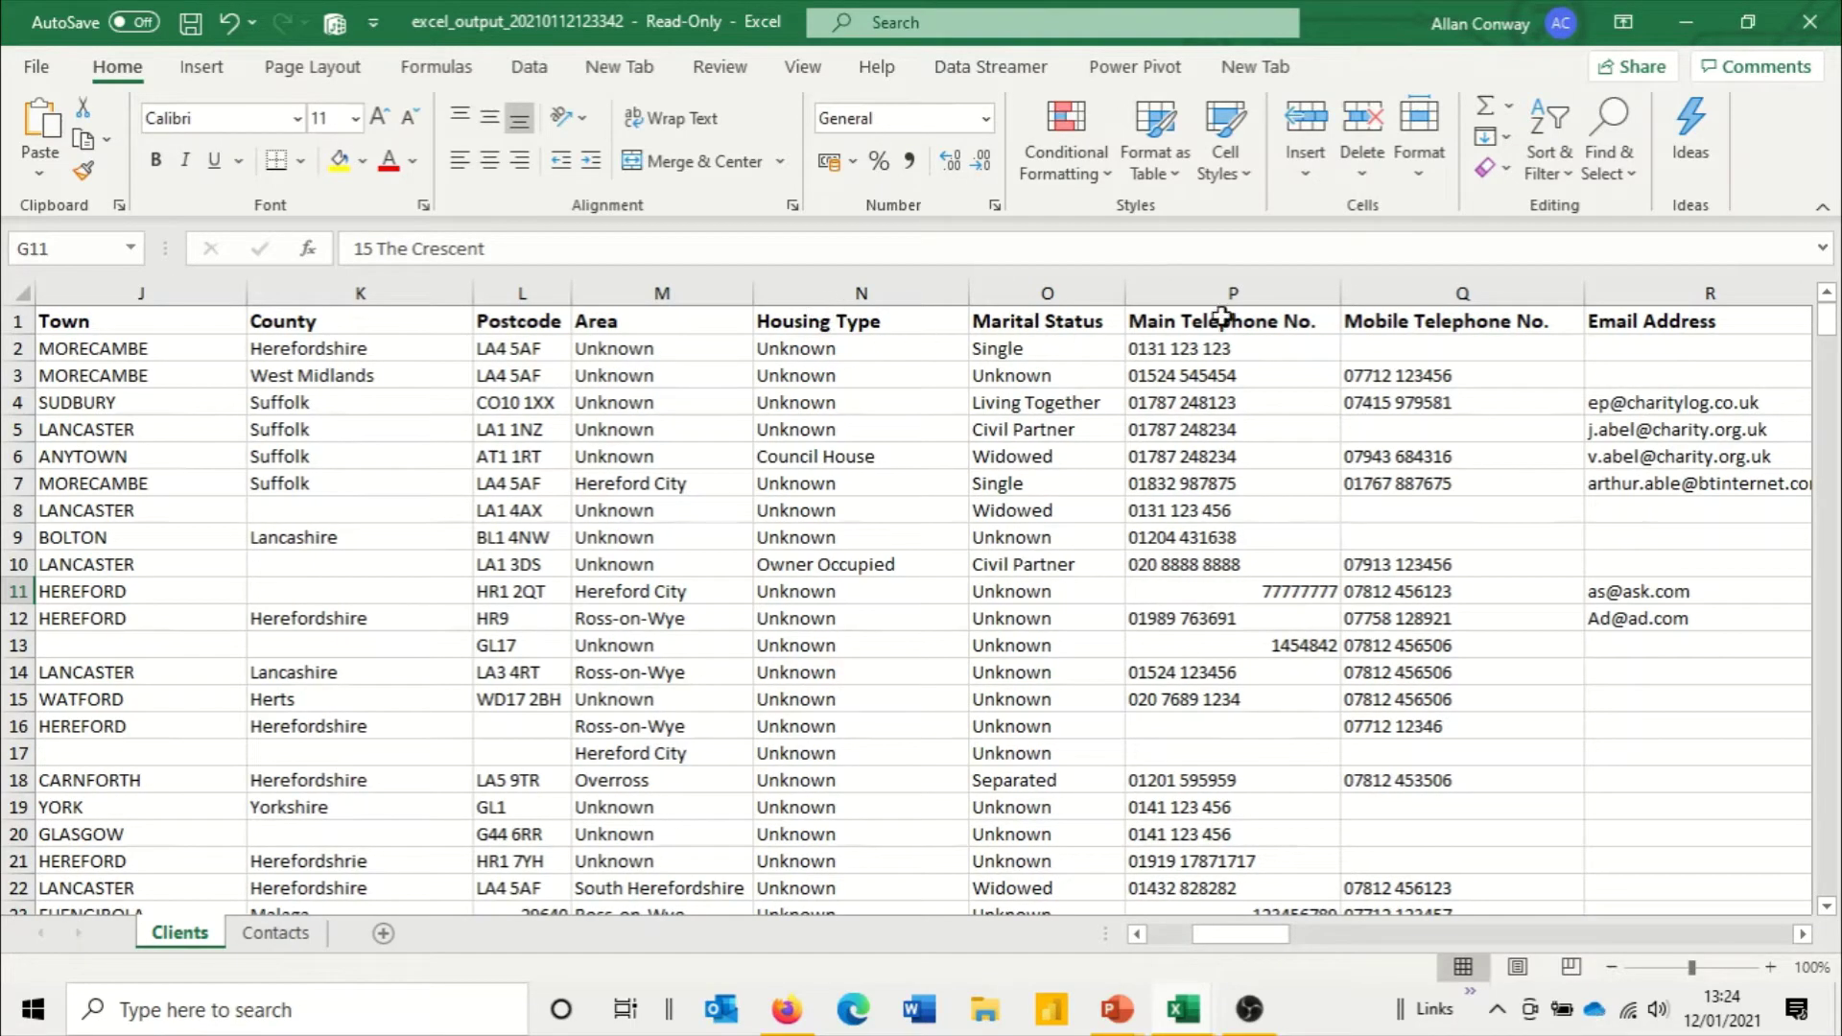
left_click_drag(1275, 940, 1314, 941)
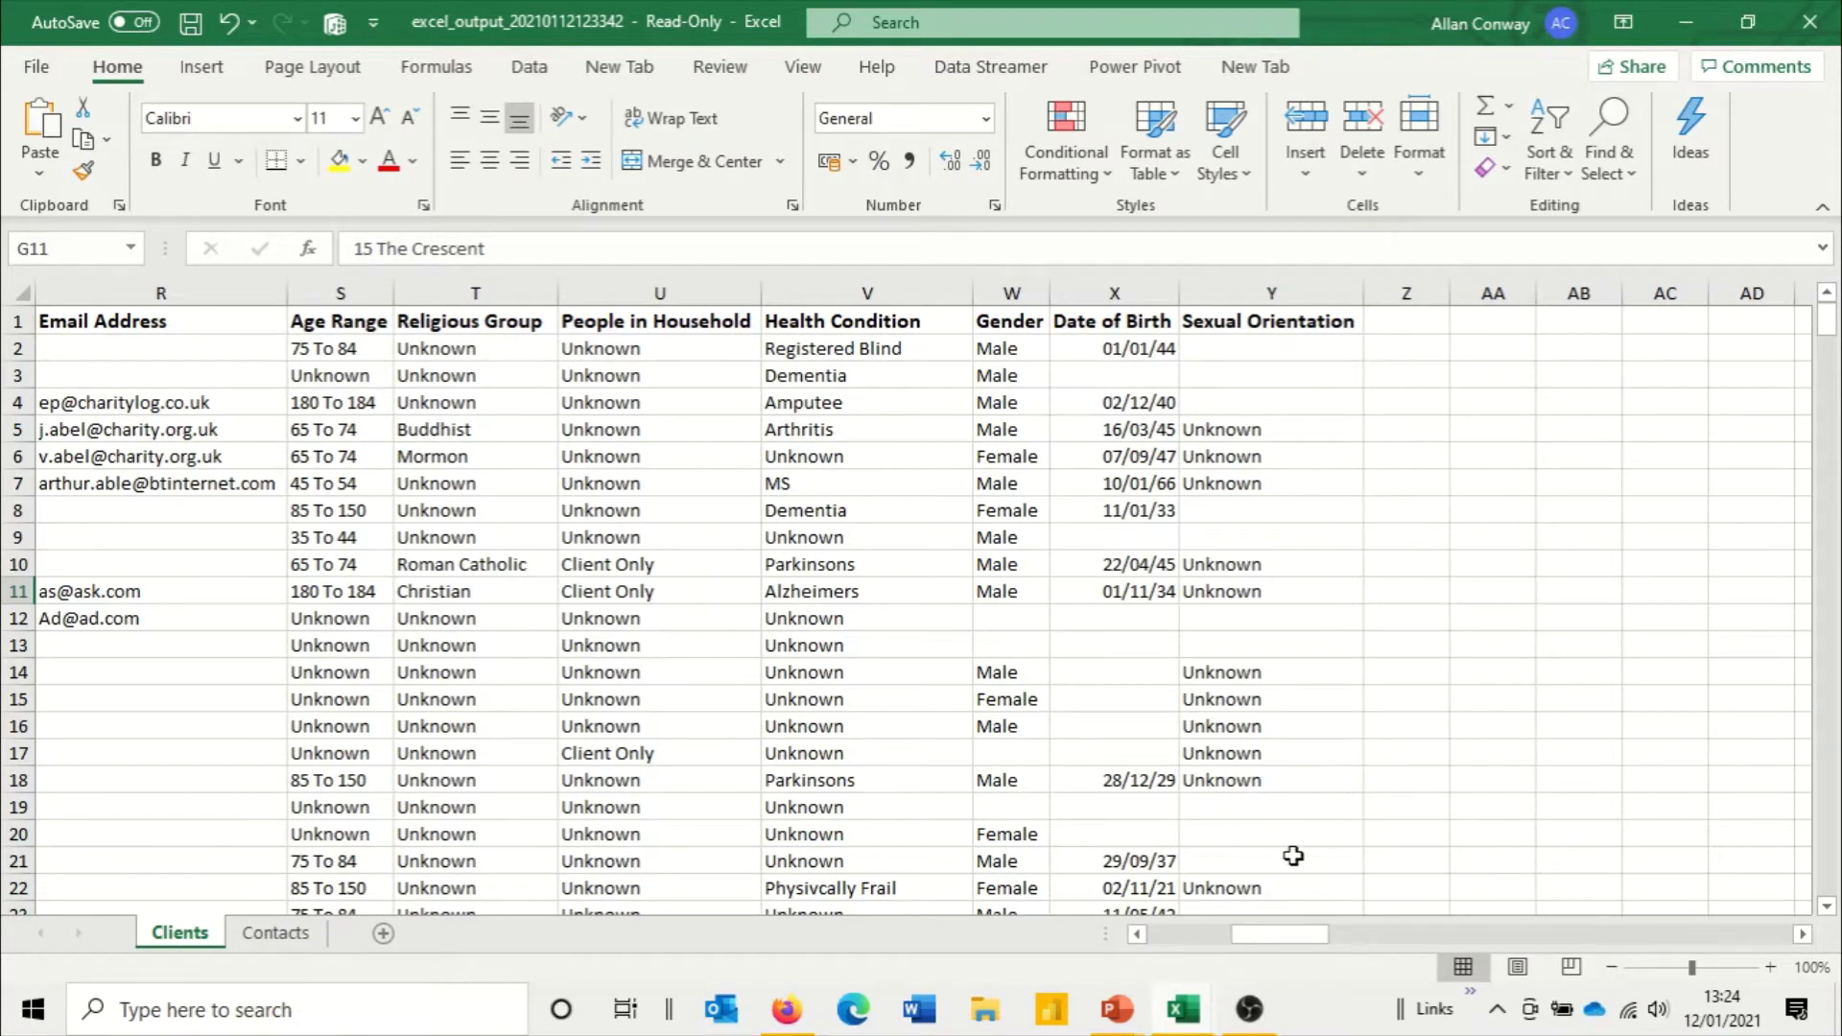
left_click_drag(1293, 933, 1171, 943)
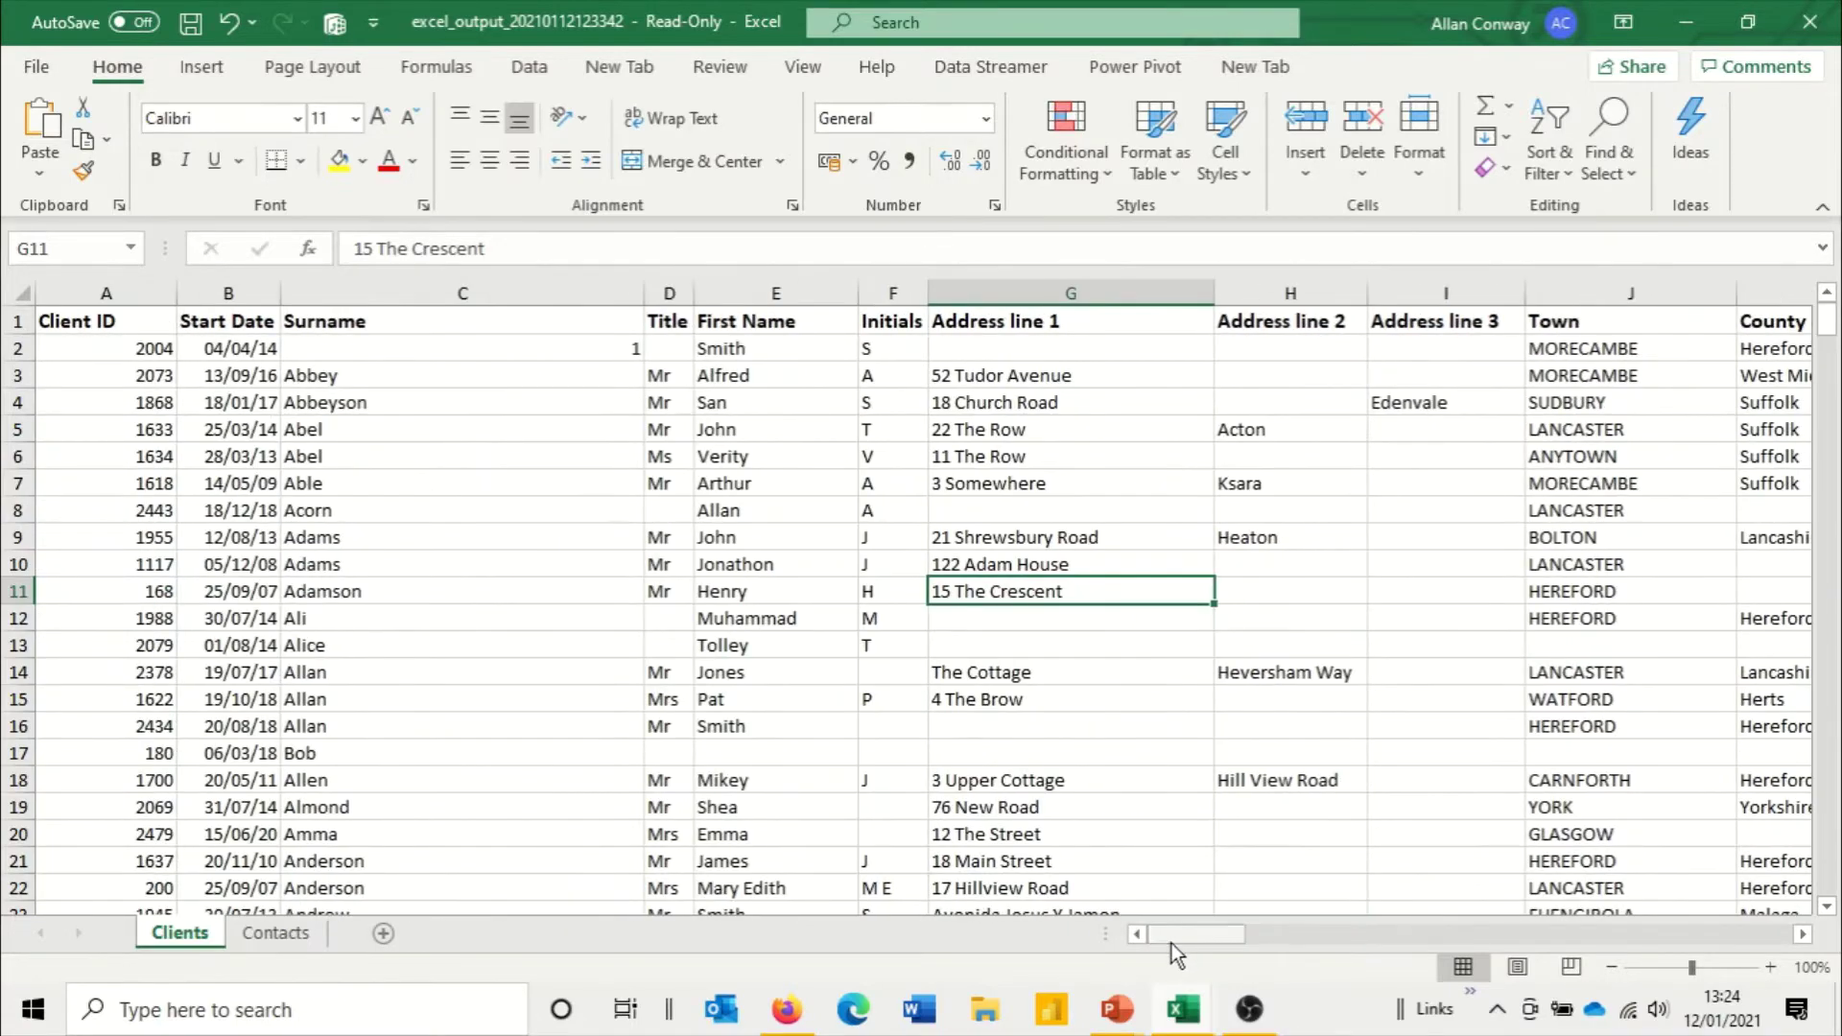
mouse_move(1828, 322)
left_mouse_down()
mouse_move(1834, 451)
mouse_move(1836, 308)
left_mouse_up()
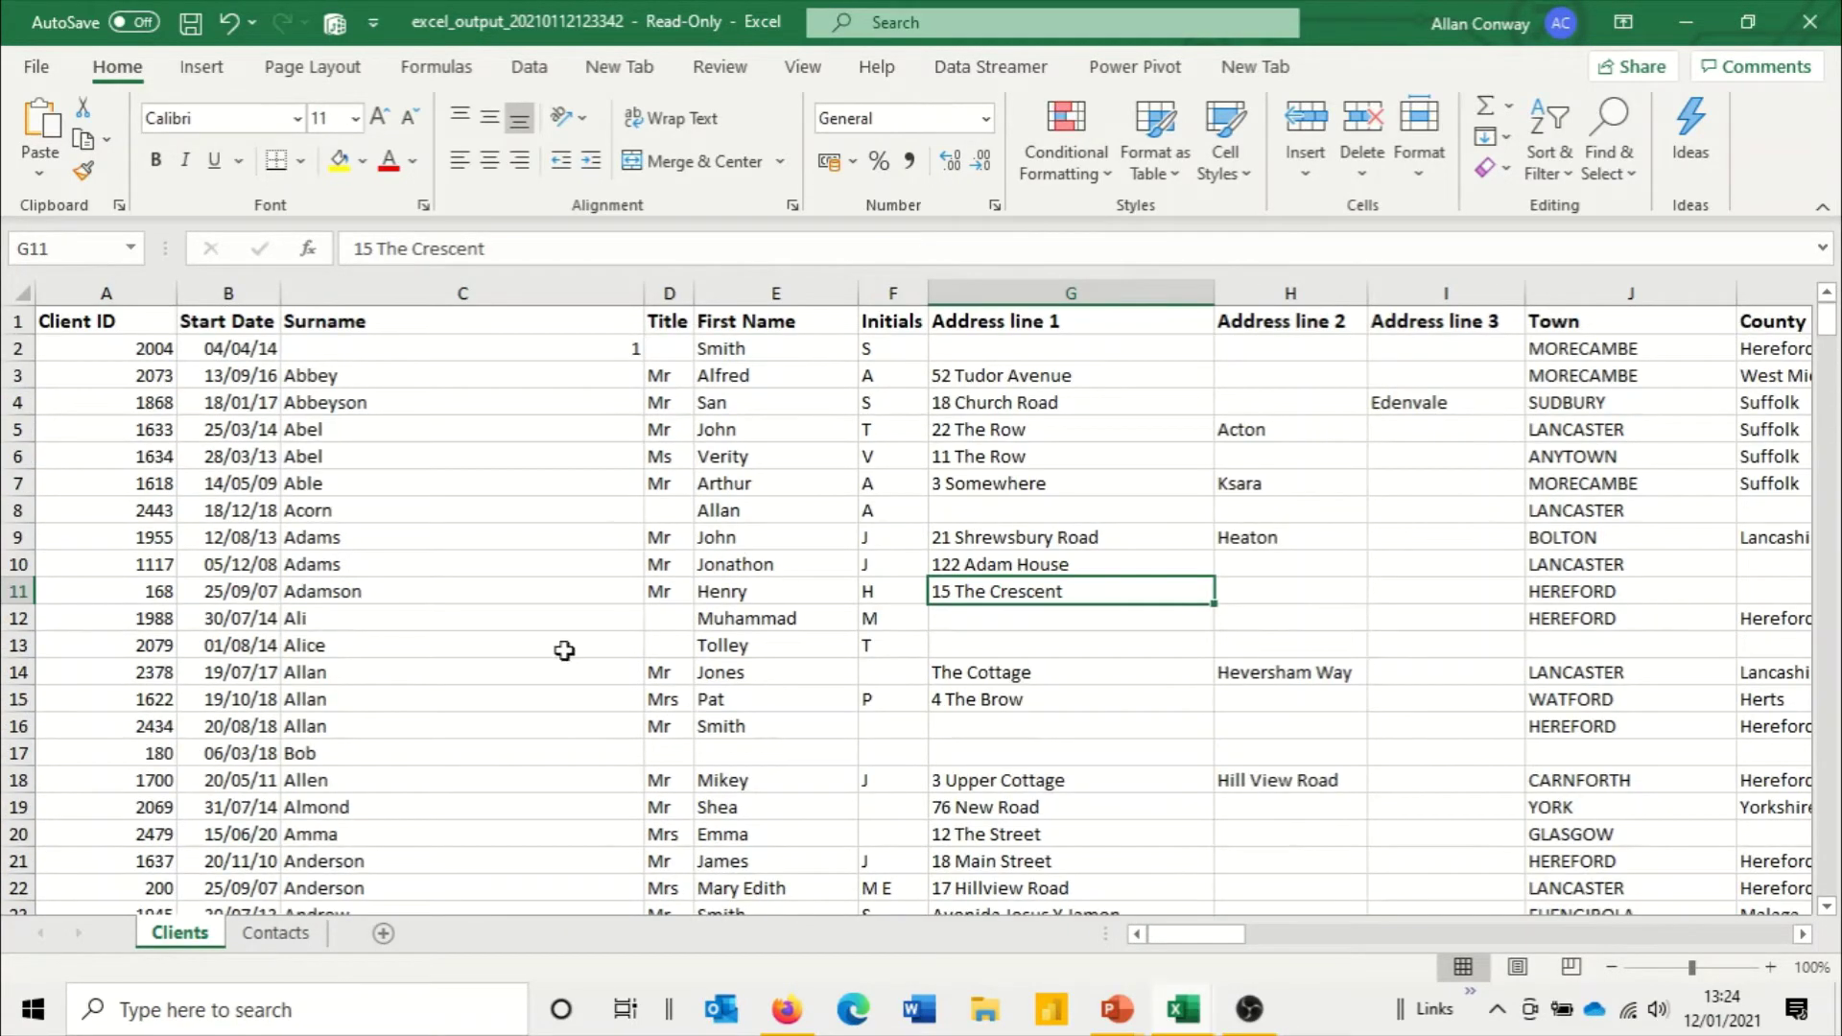
left_click(279, 929)
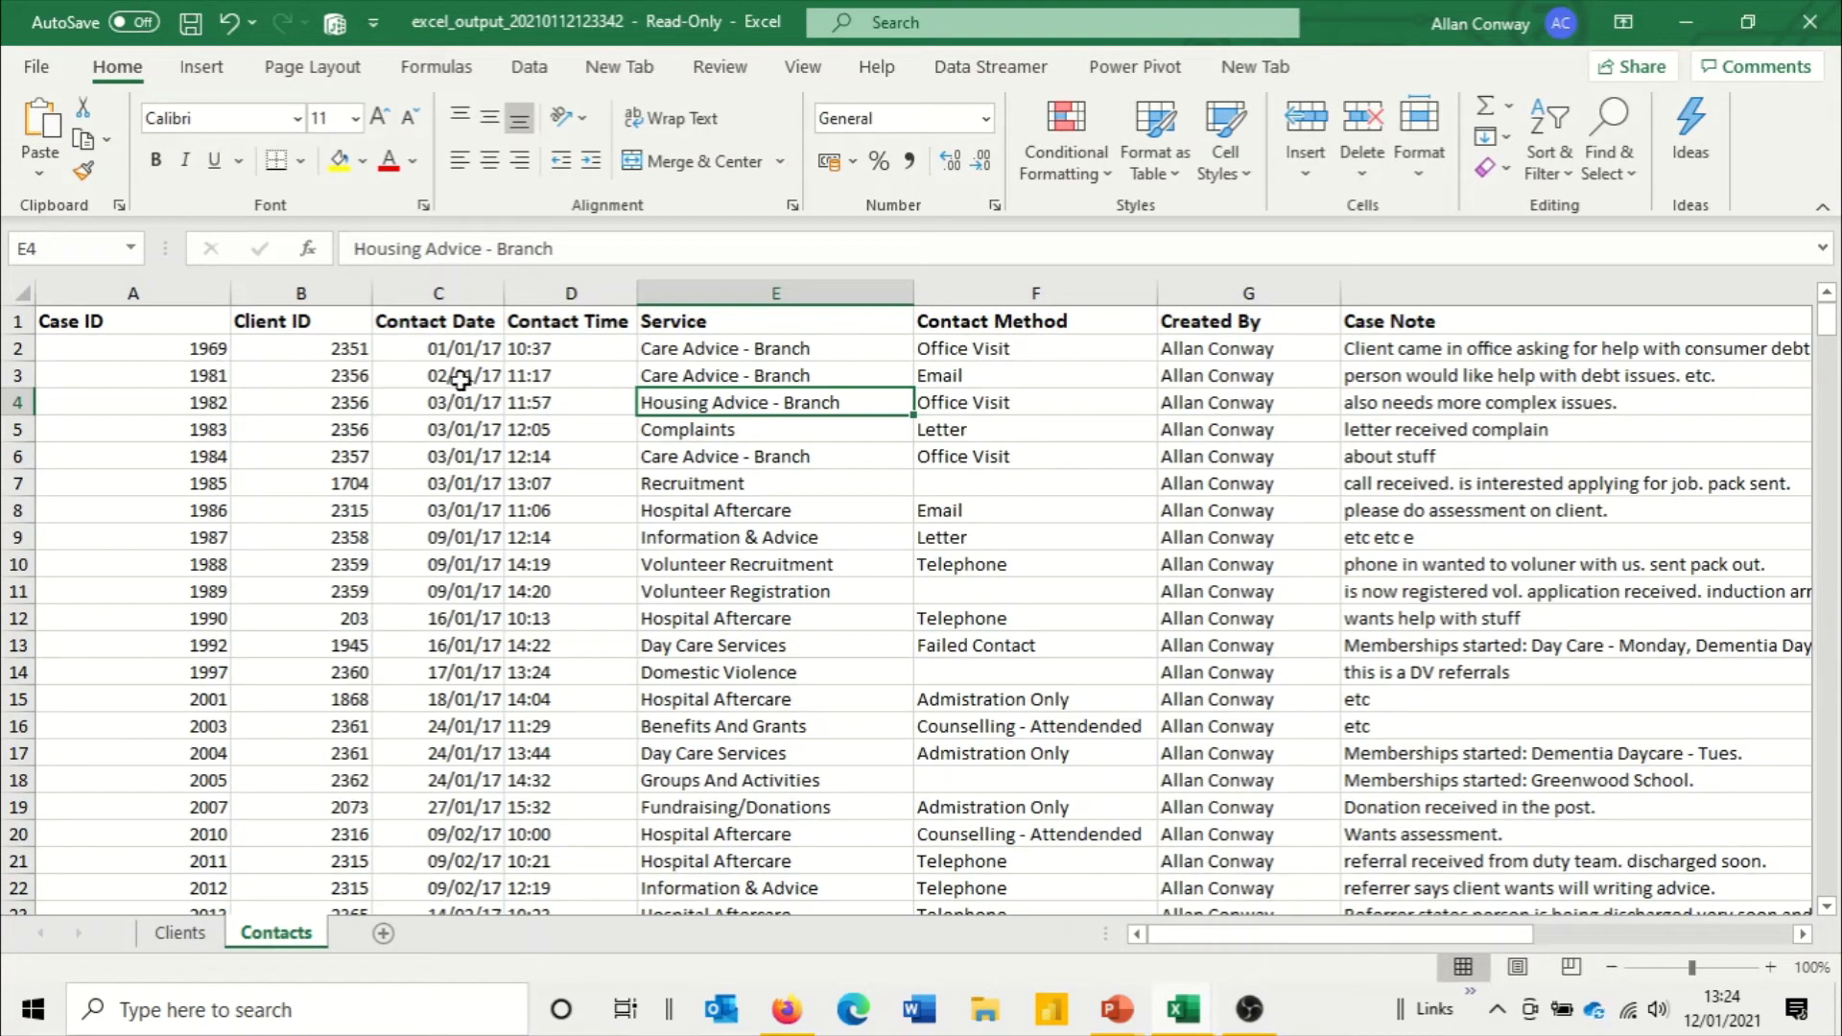
left_click(201, 354)
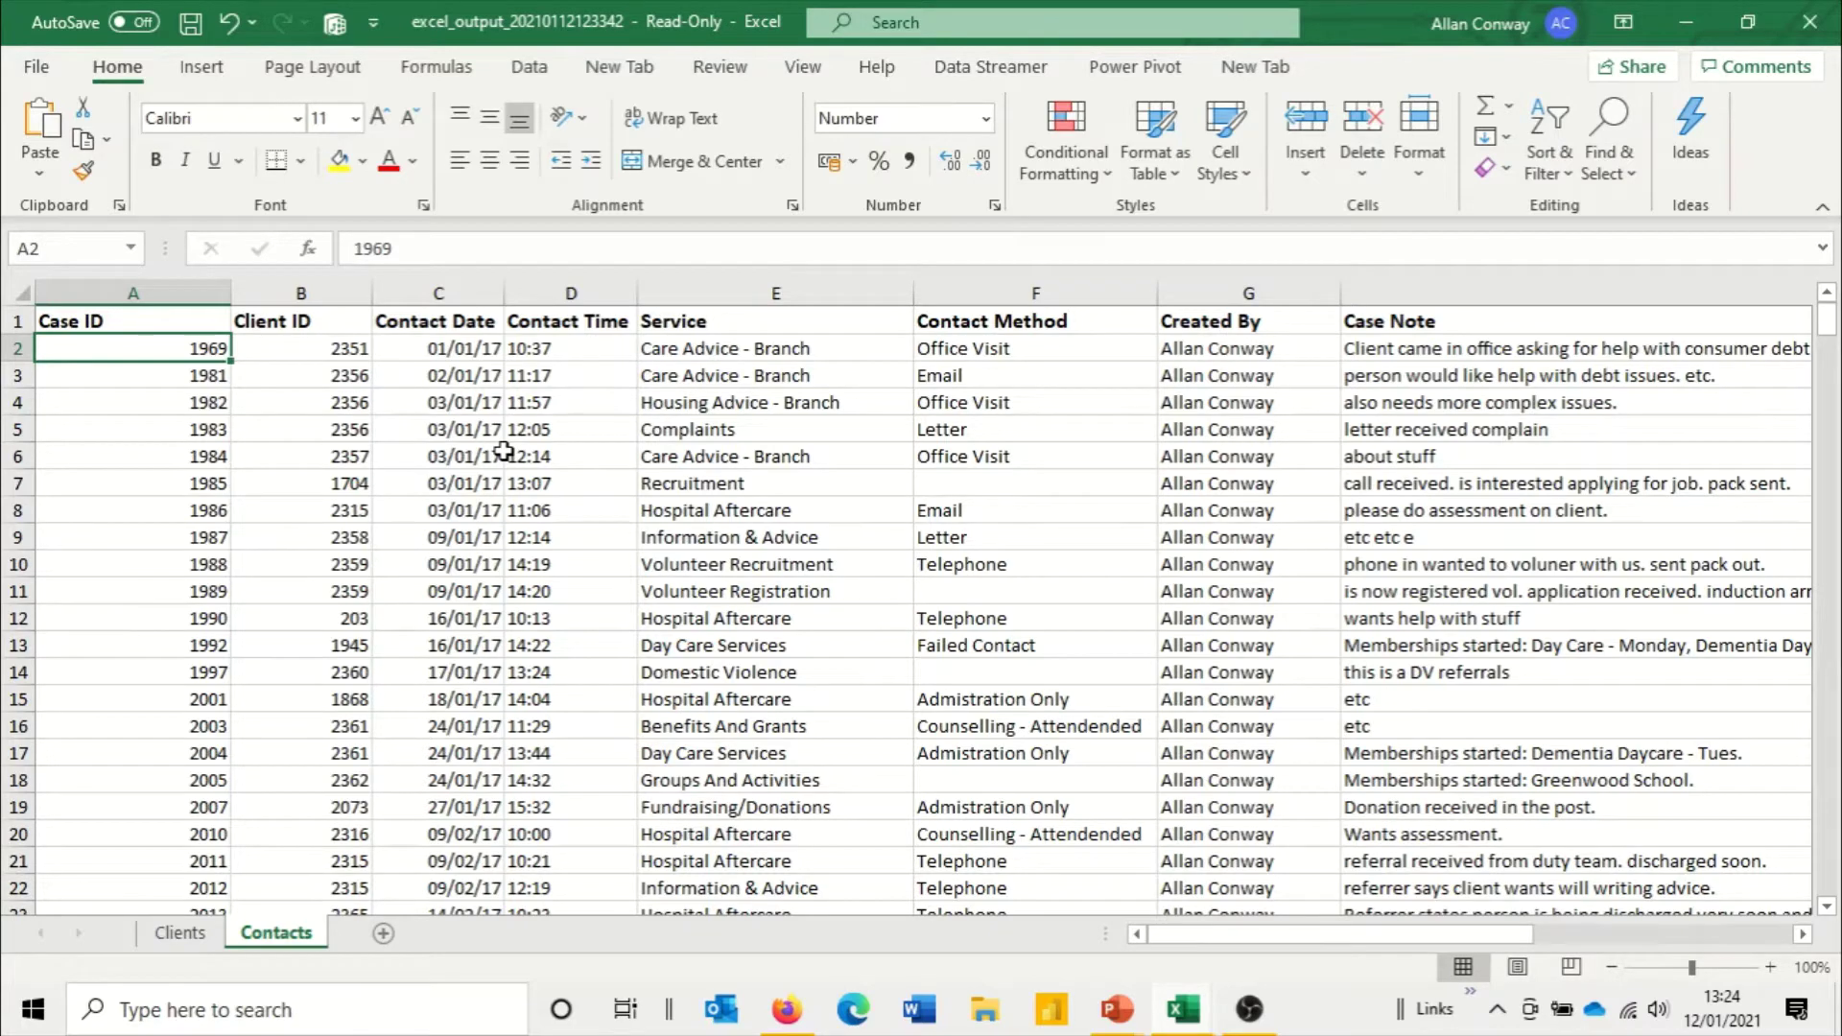
left_click(180, 933)
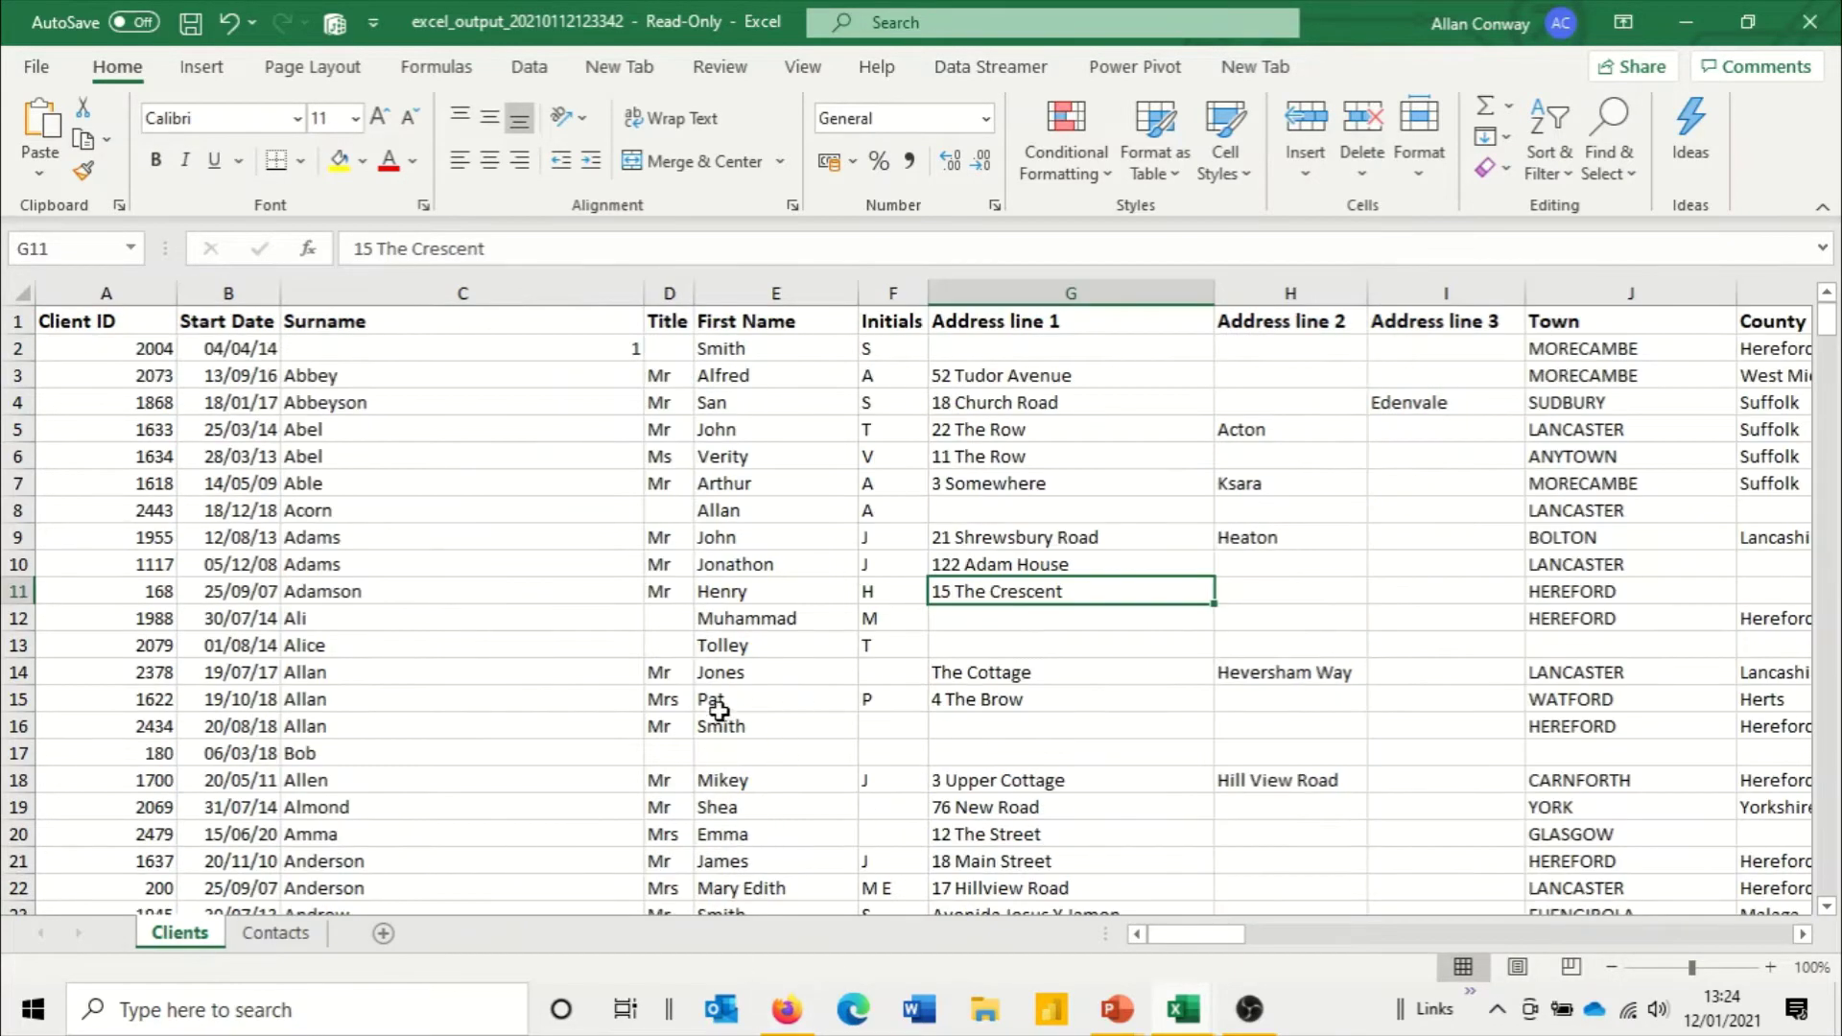
Step: Switch to Charitylog in Firefox, search the menu for "data" and open the Data Migration Centre
left_click(786, 1009)
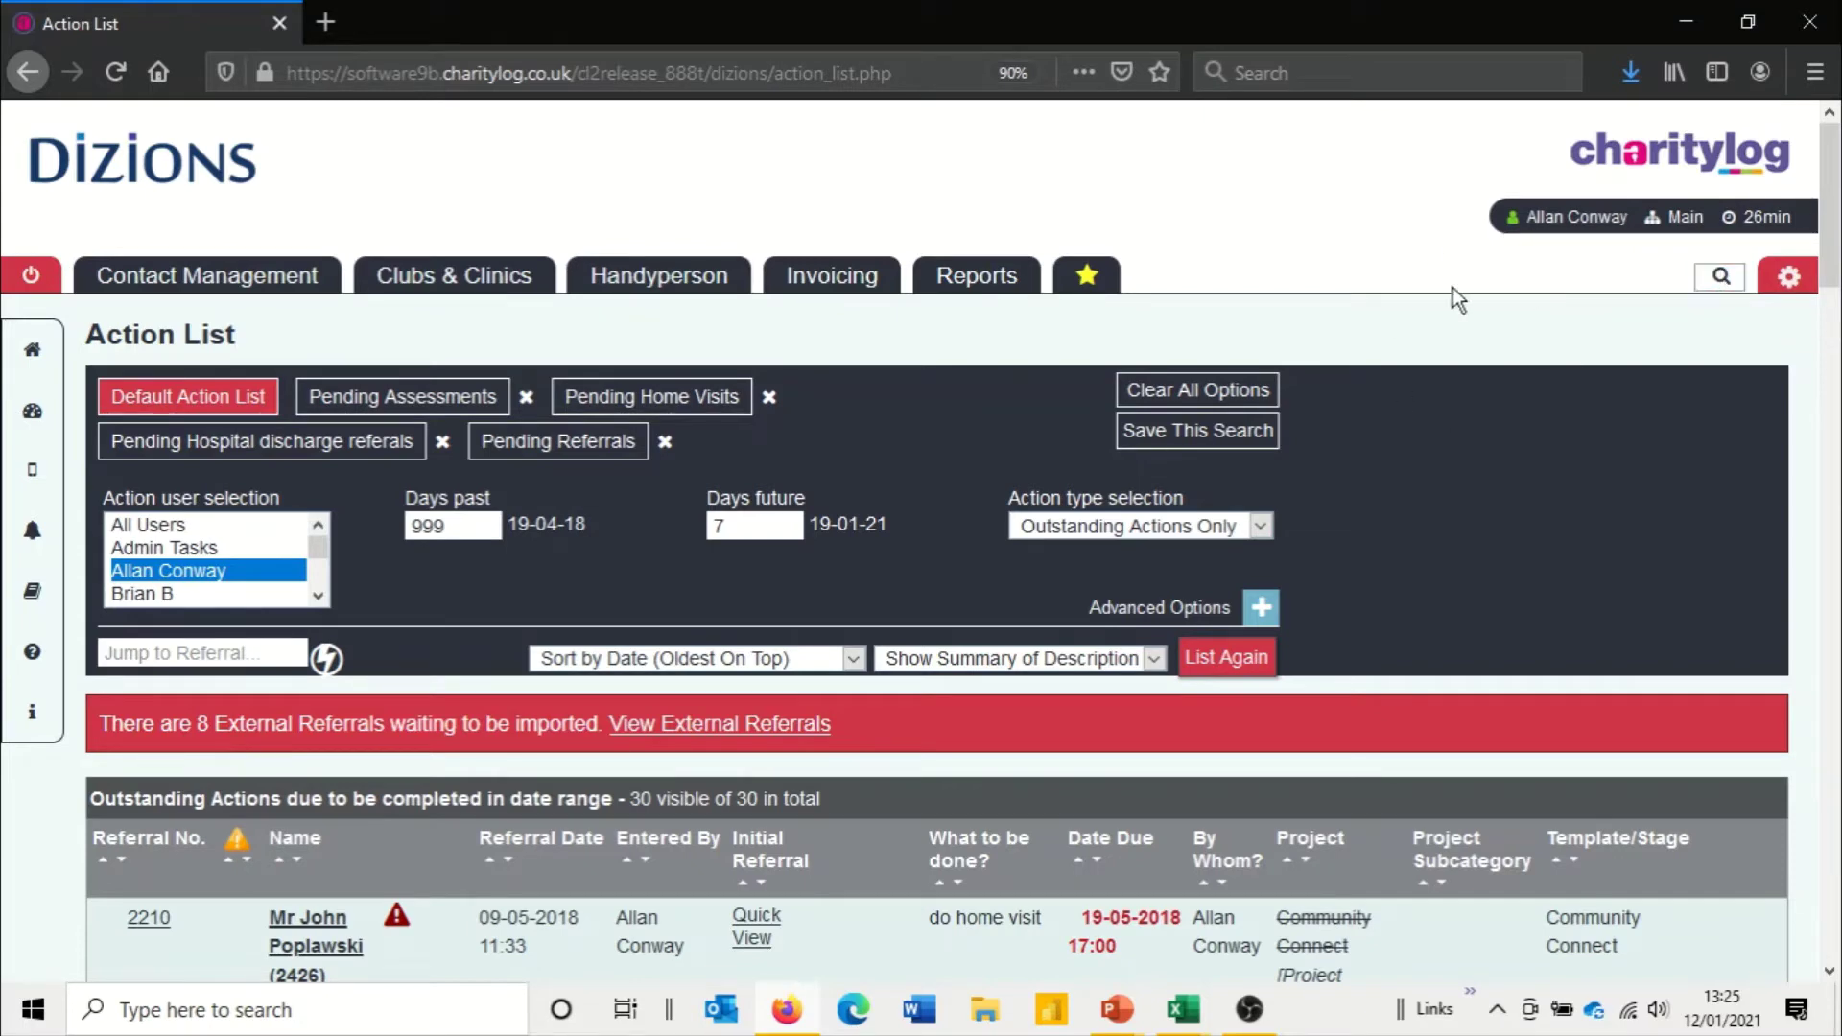
left_click(1723, 277)
type("d")
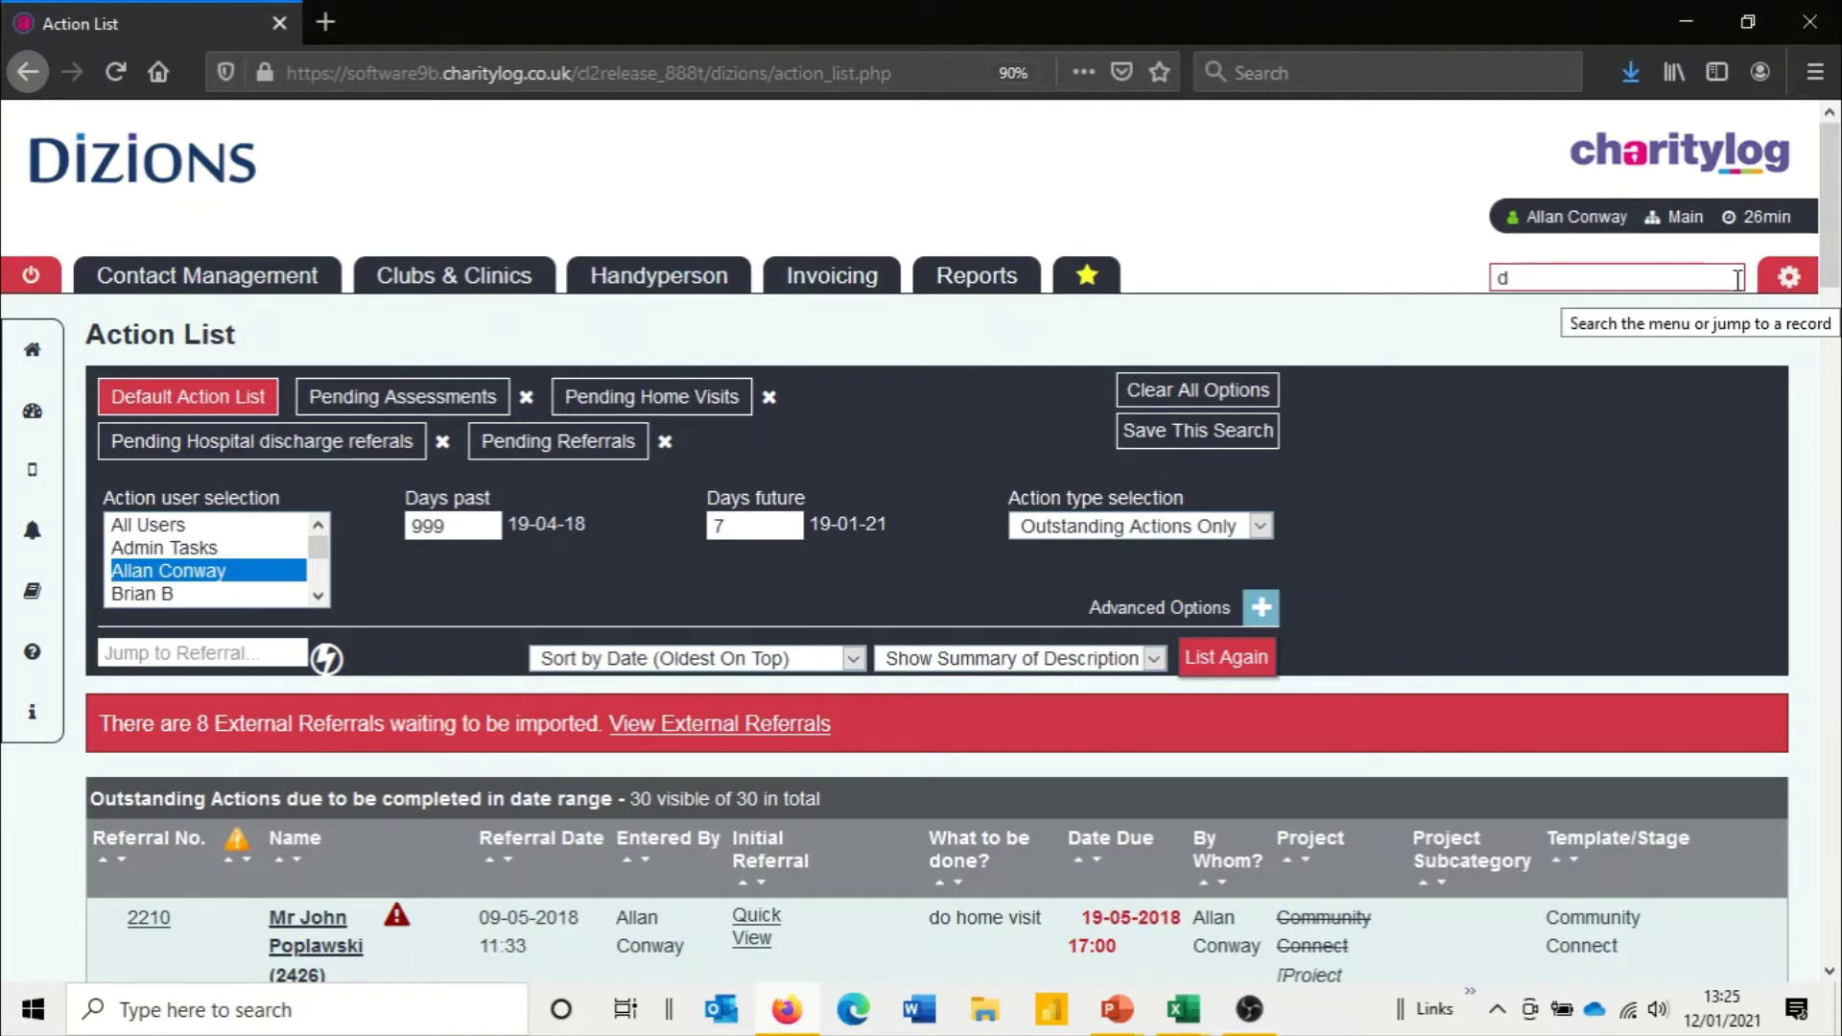
type("ata")
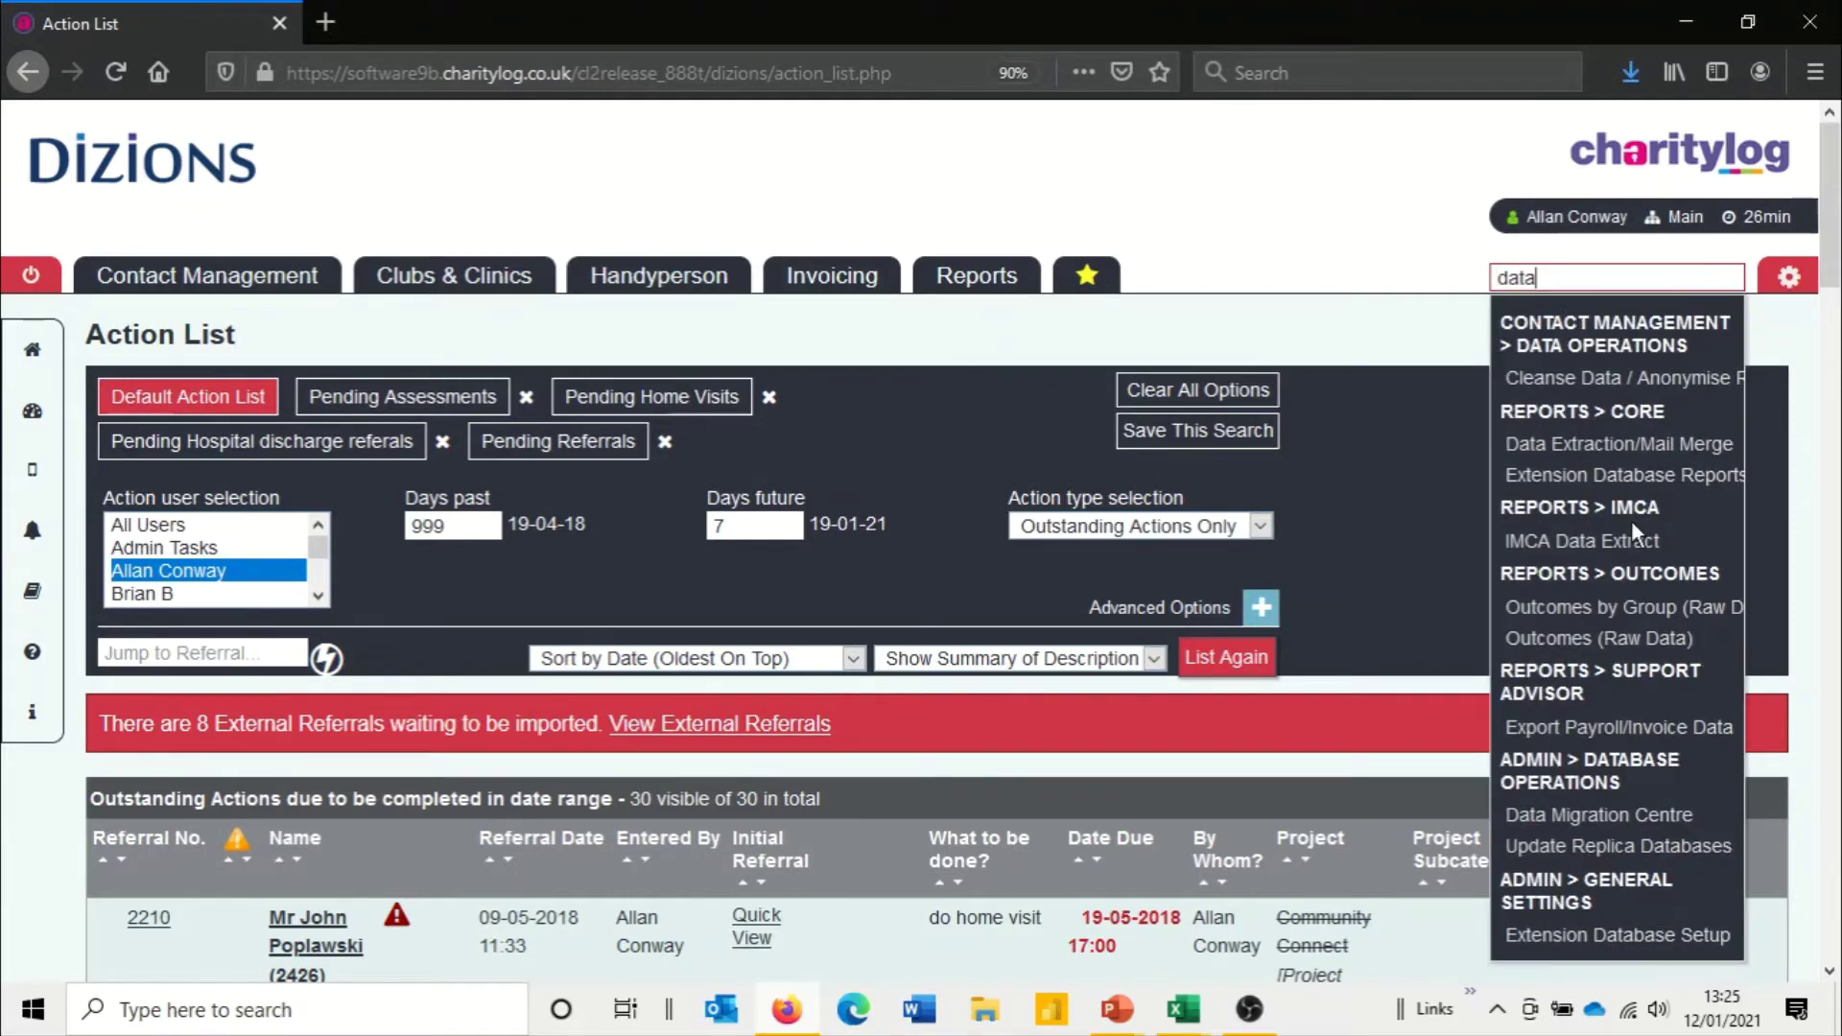
left_click(1598, 827)
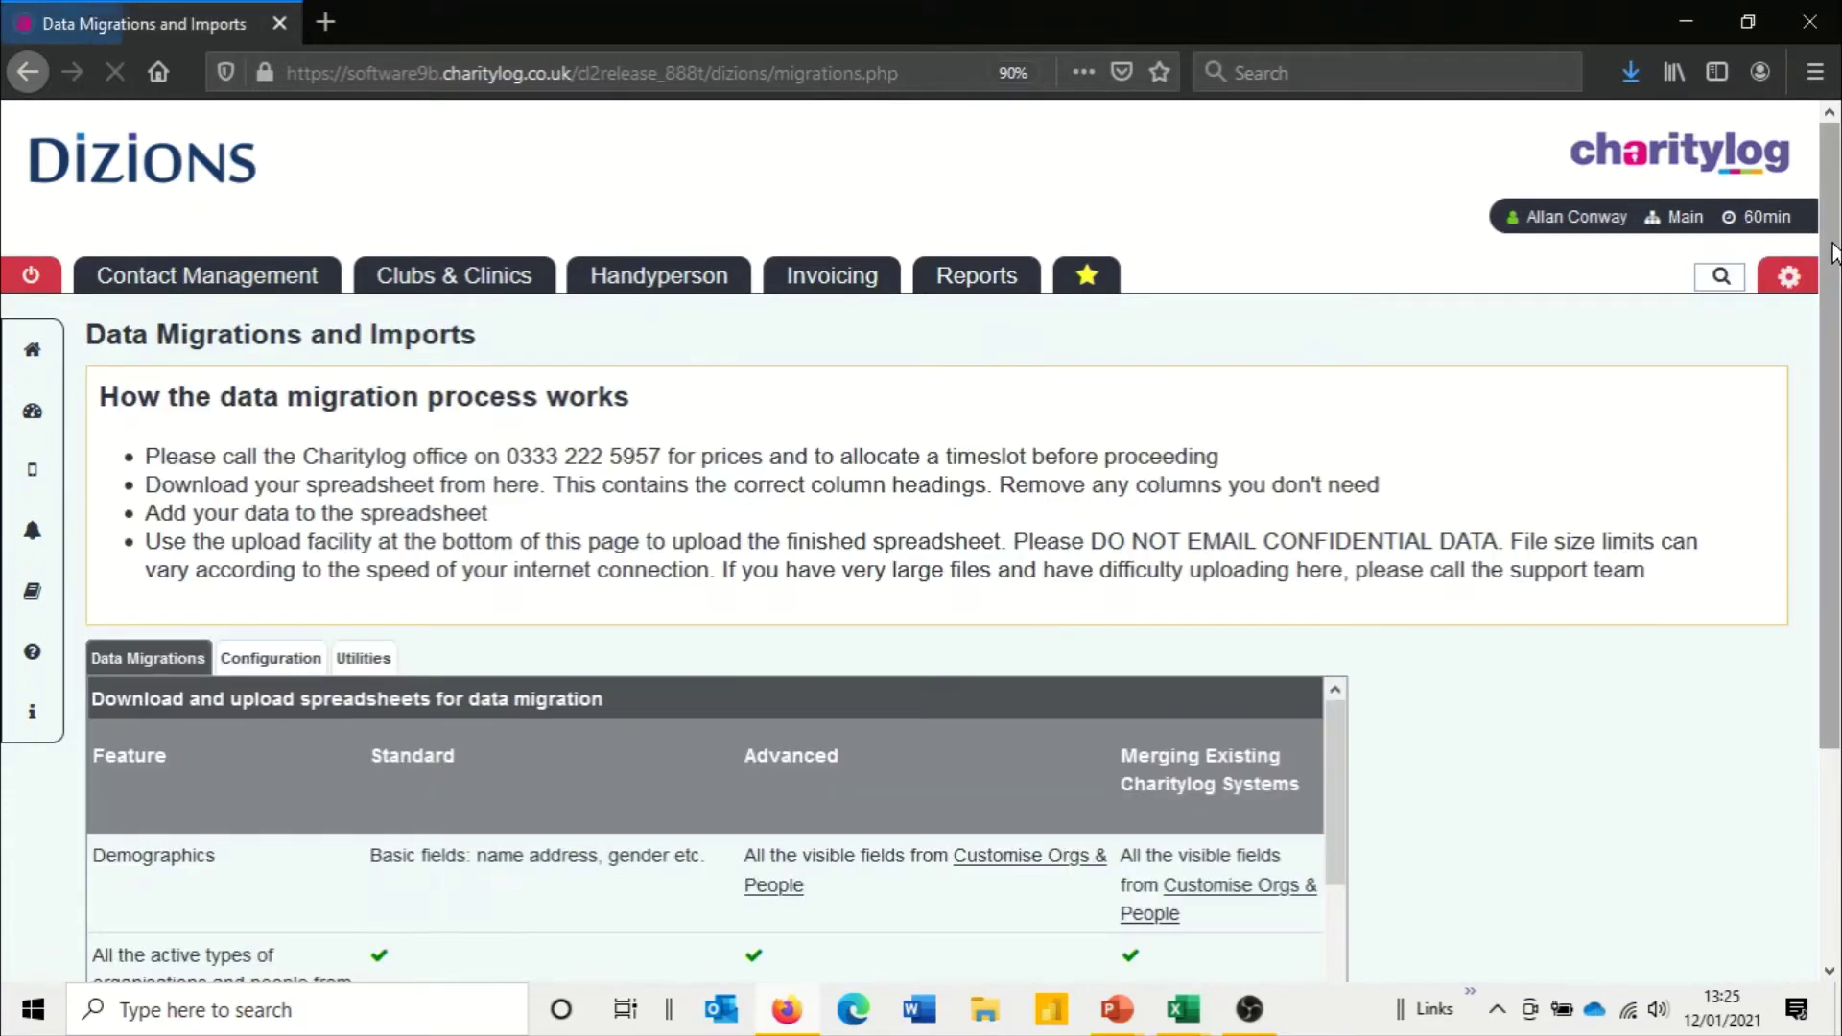
Step: Compare the features offered by the Standard, Advanced and Merging Existing Charitylog Systems migration options
scroll(480, 569, "down", 2)
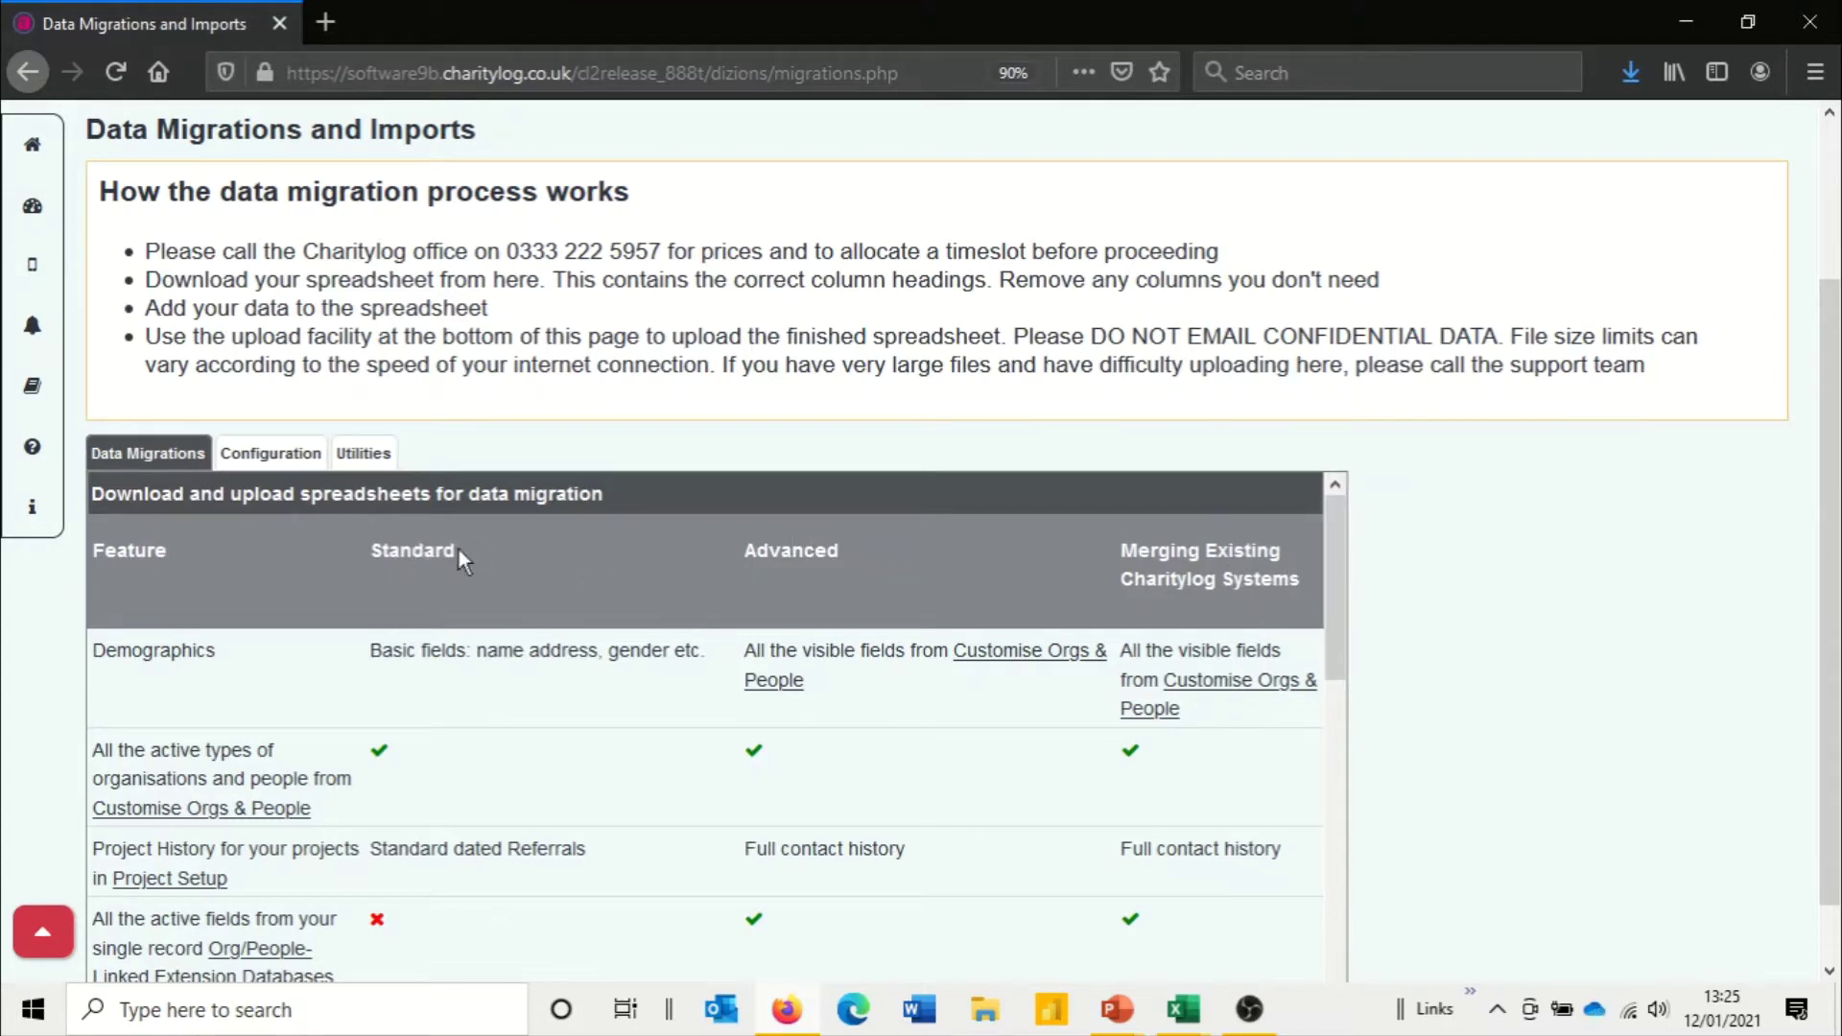
scroll(1801, 522, "down", 1)
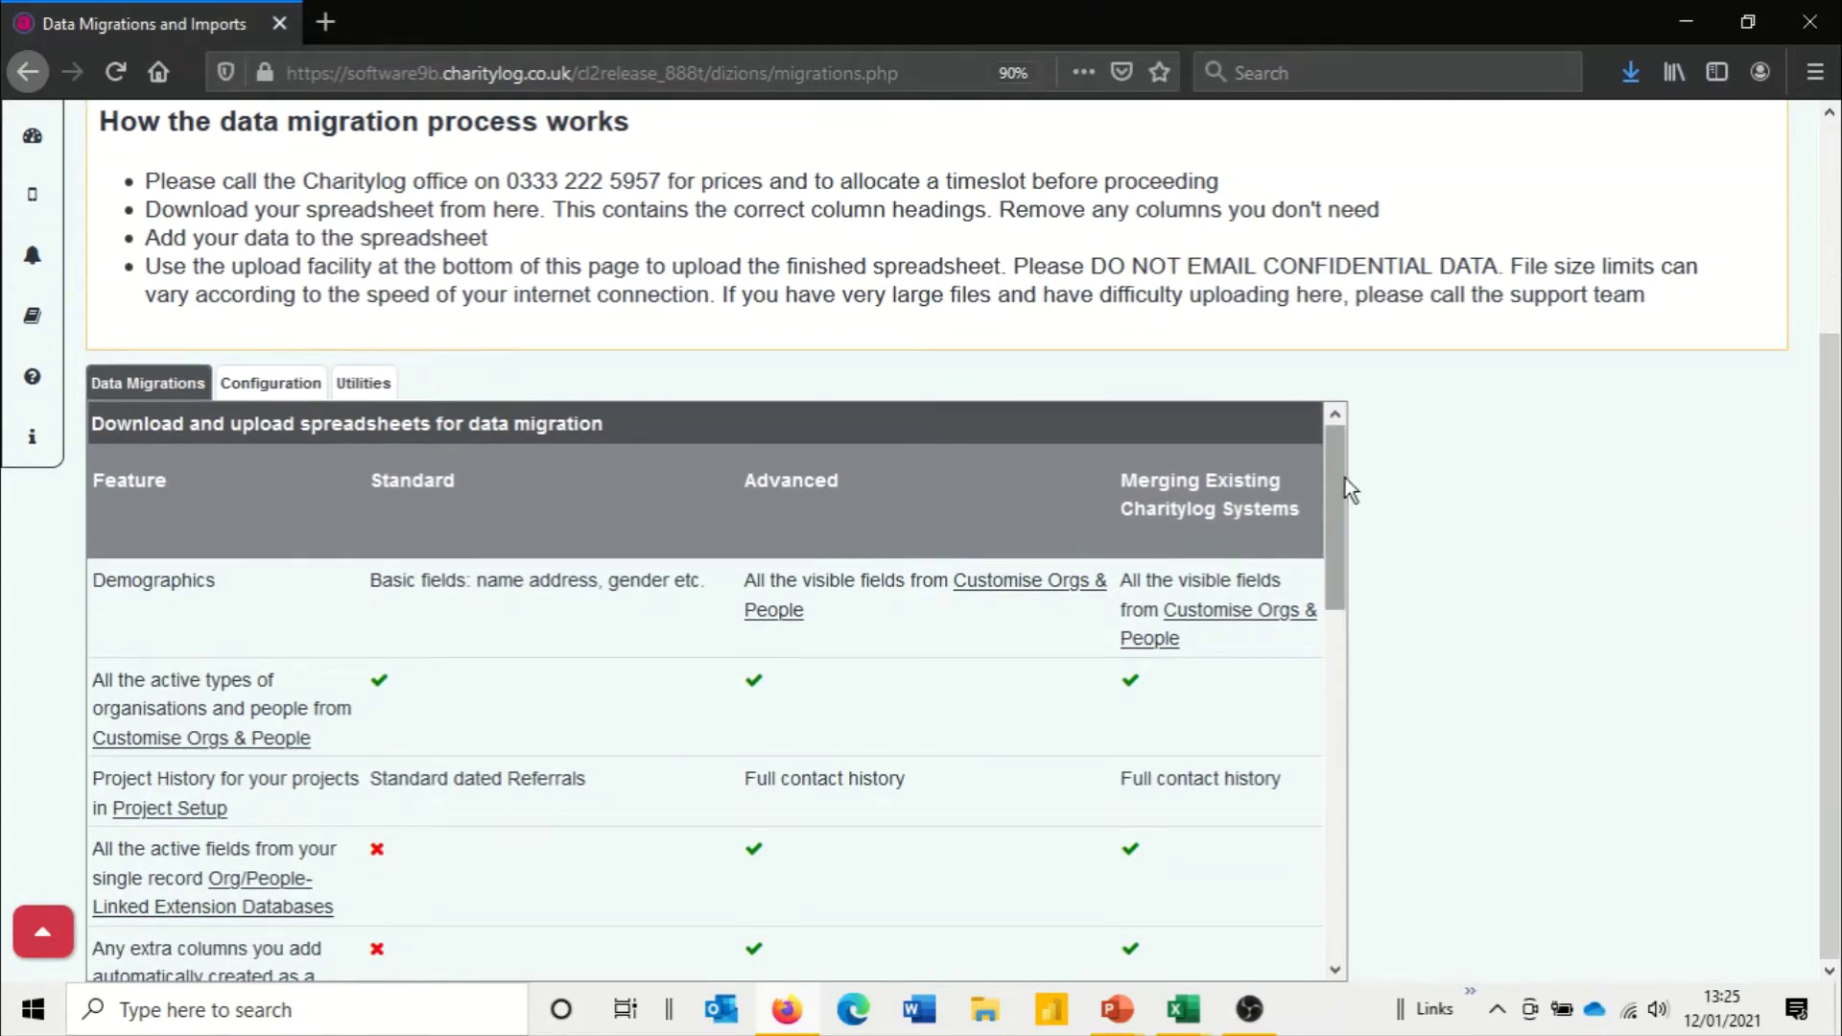
scroll(1339, 463, "down", 1)
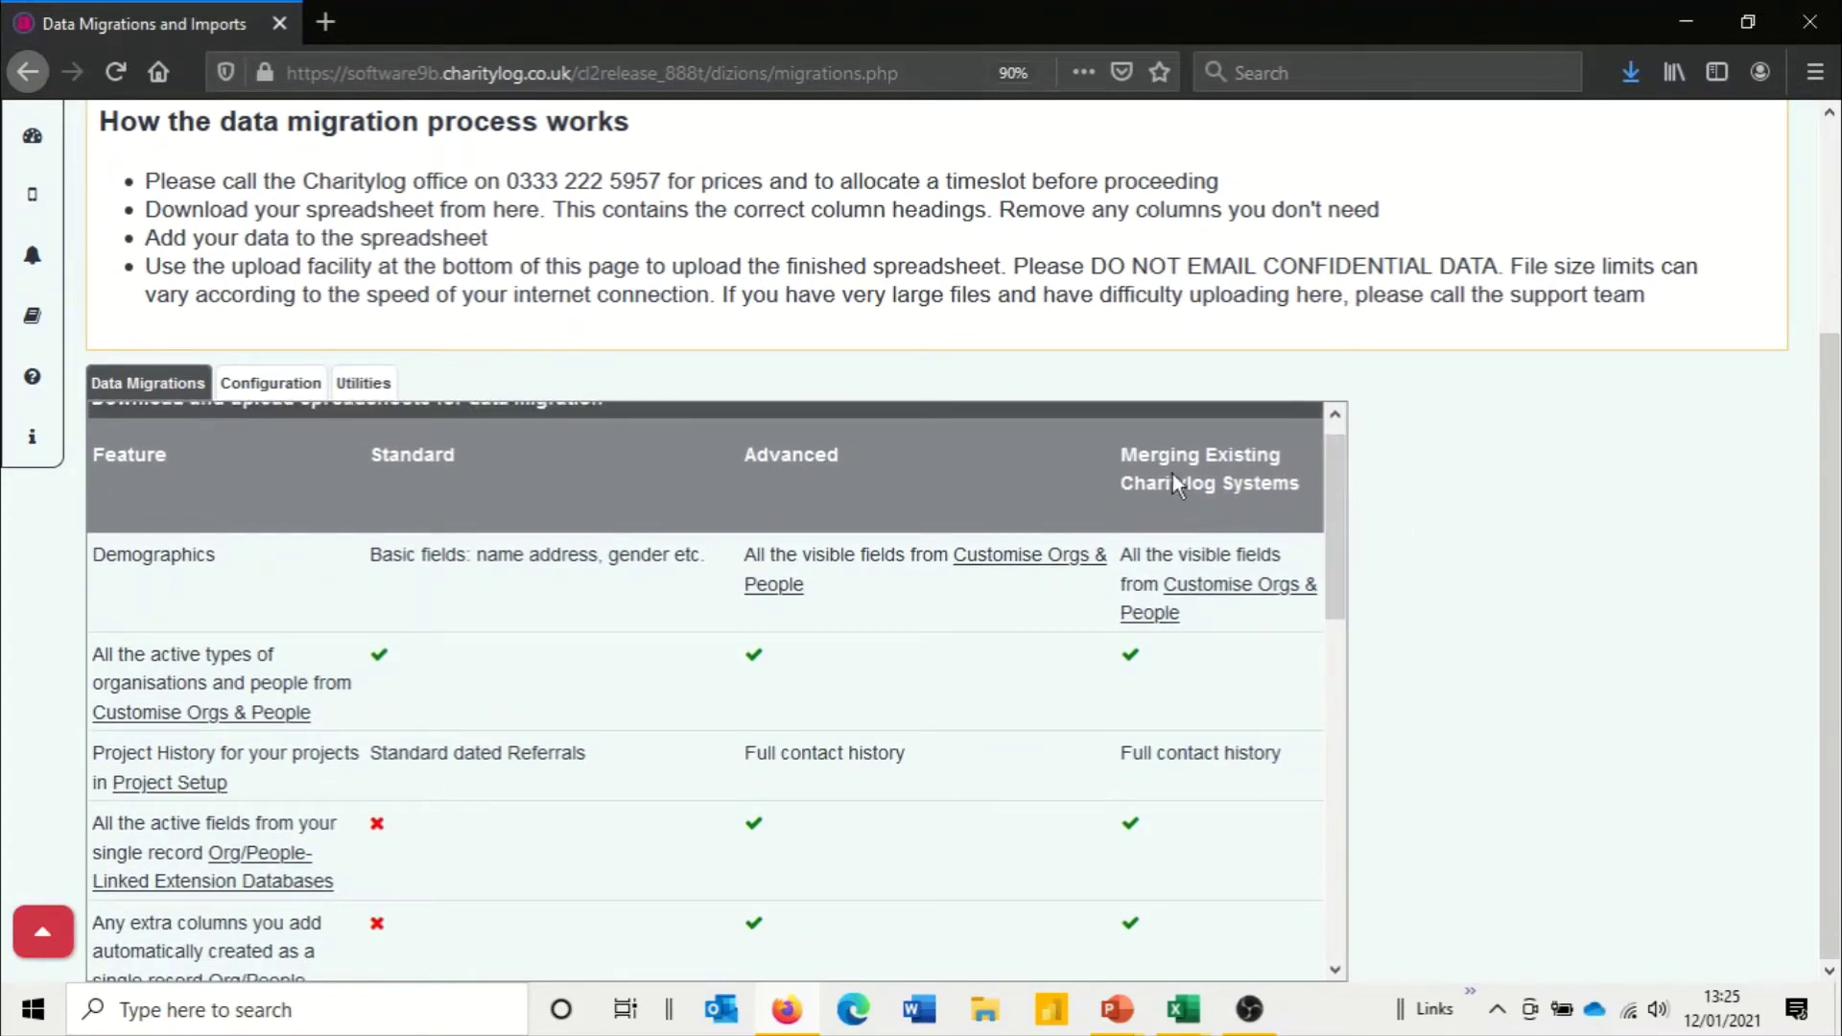
left_click_drag(372, 559, 689, 559)
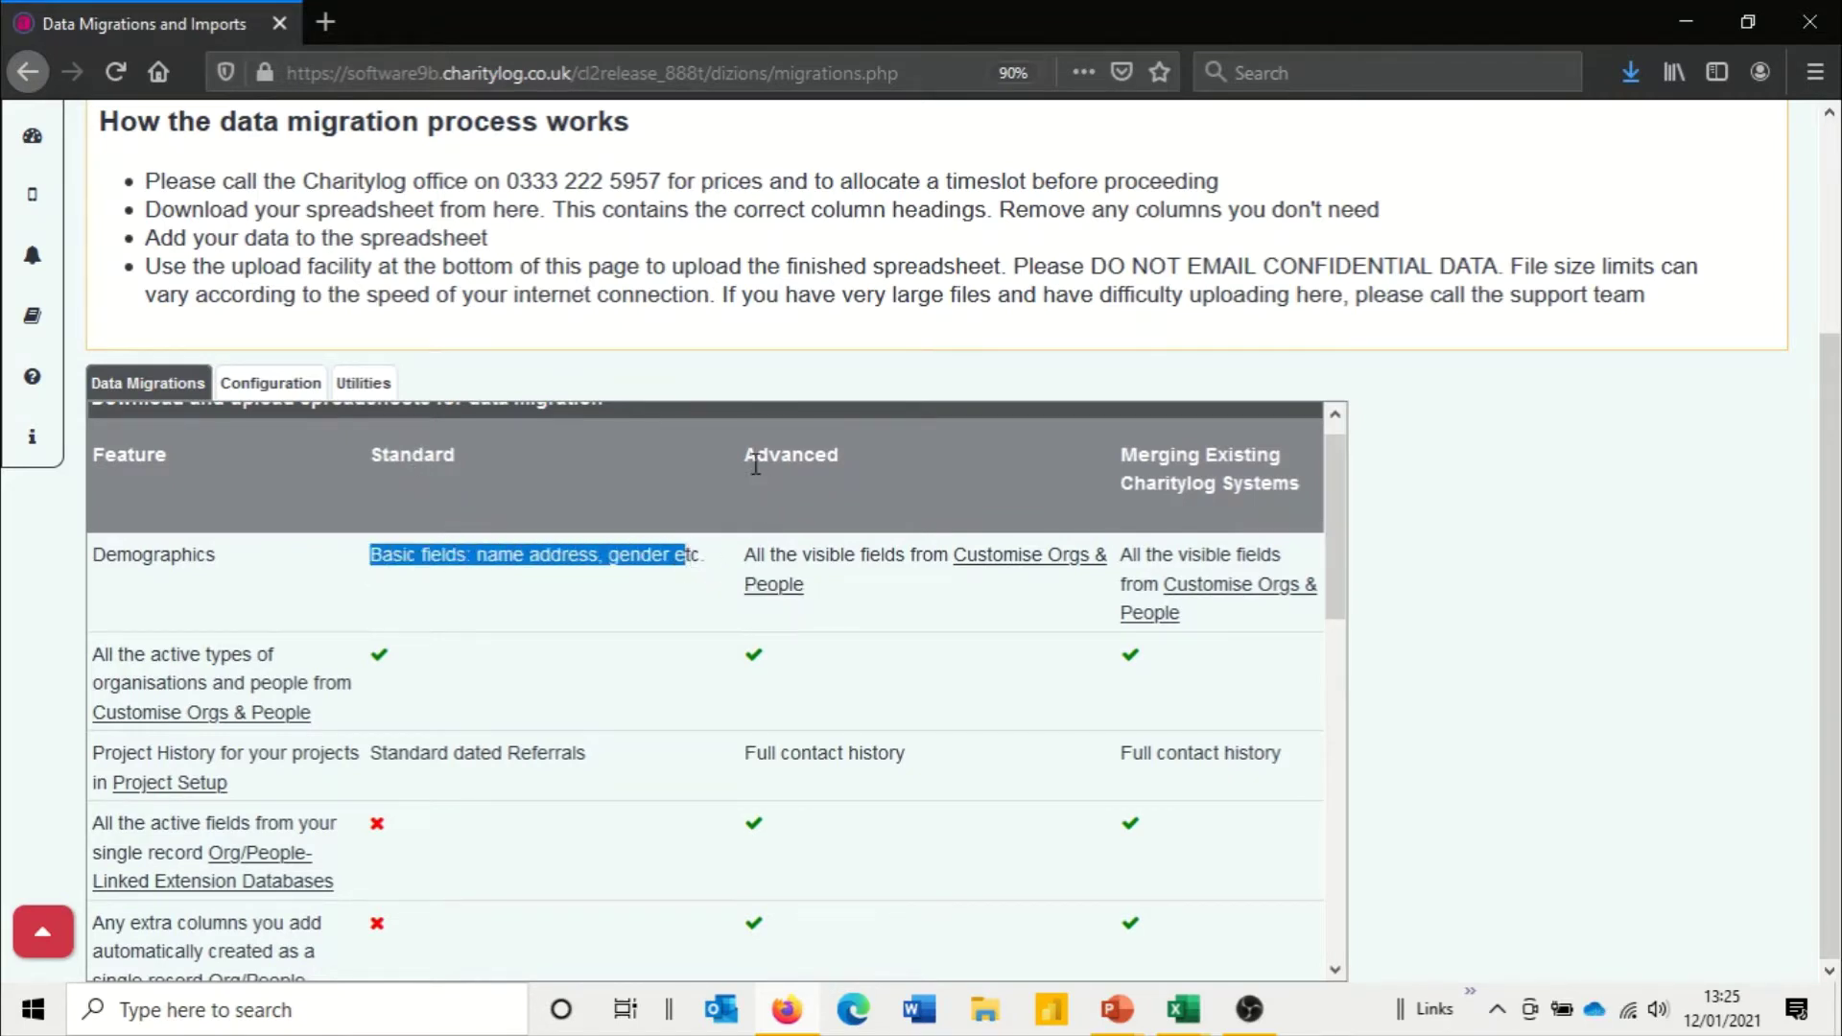
left_click(782, 444)
scroll(1334, 486, "down", 1)
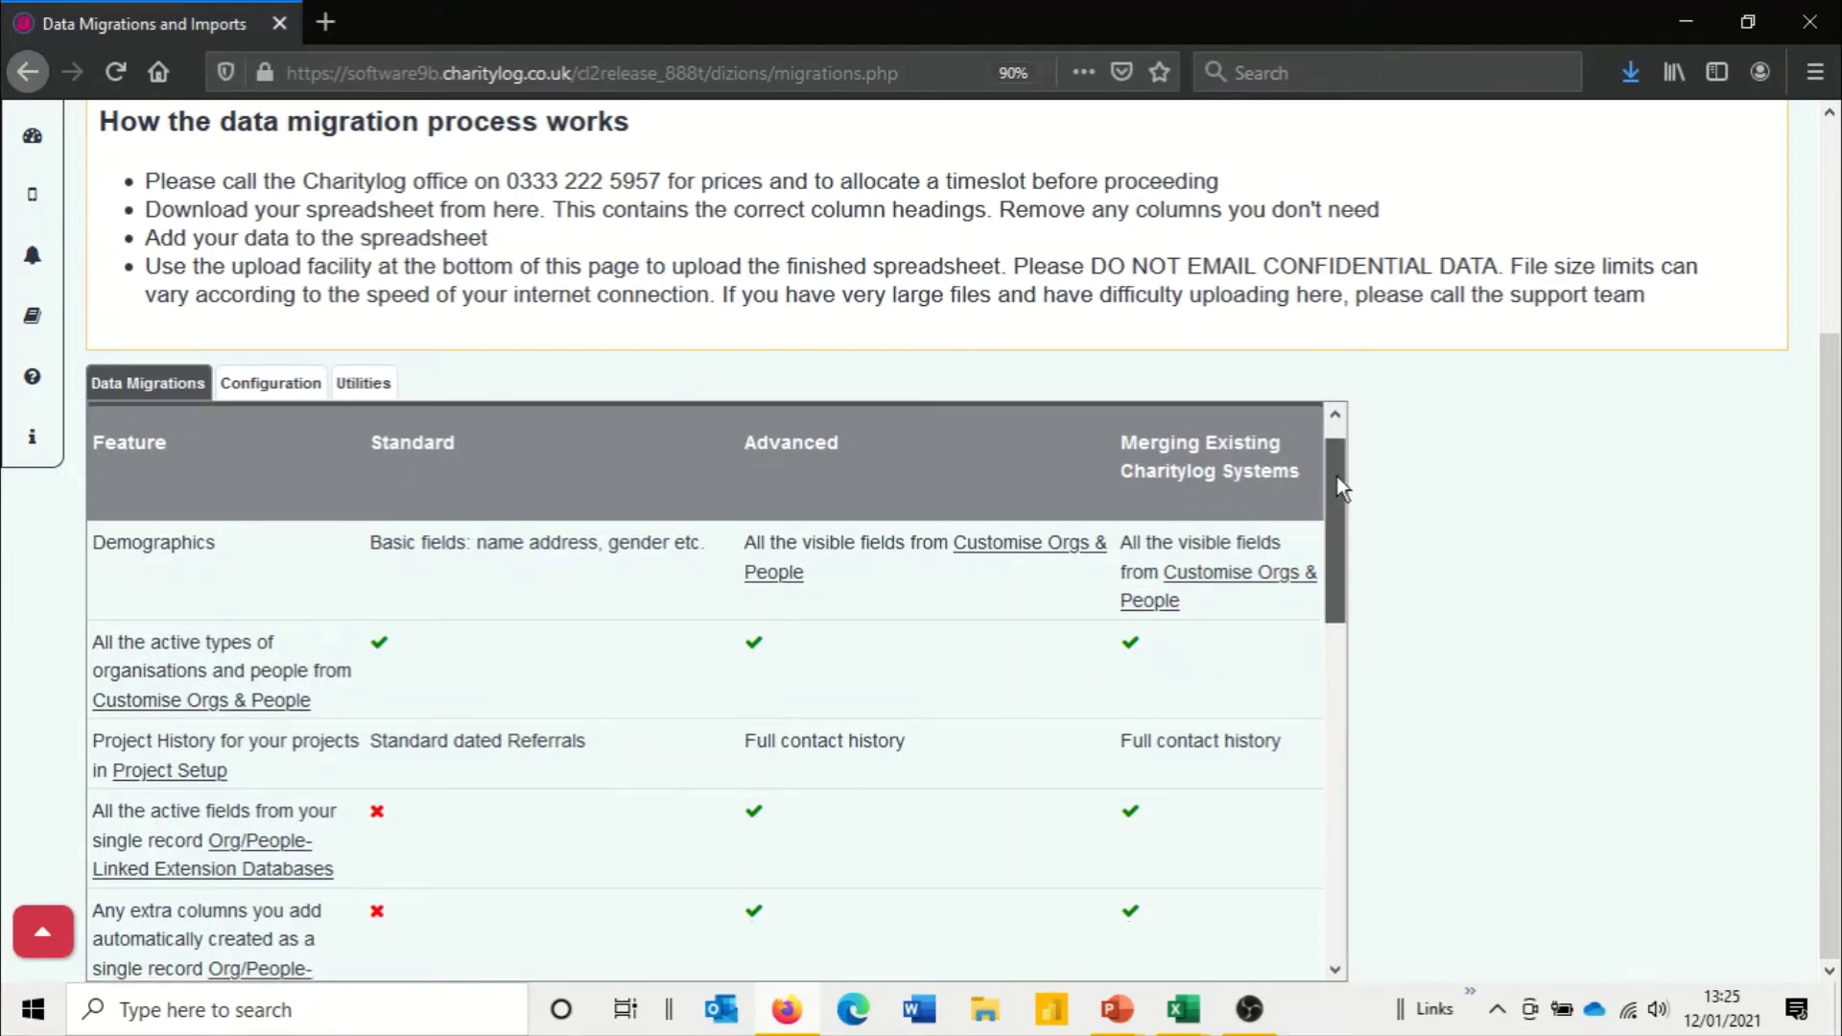
Step: Download the Advanced migration spreadsheet, switch to DataMigrationSpreadsheet in Excel and read its completion instructions
left_click_drag(1337, 476, 1343, 758)
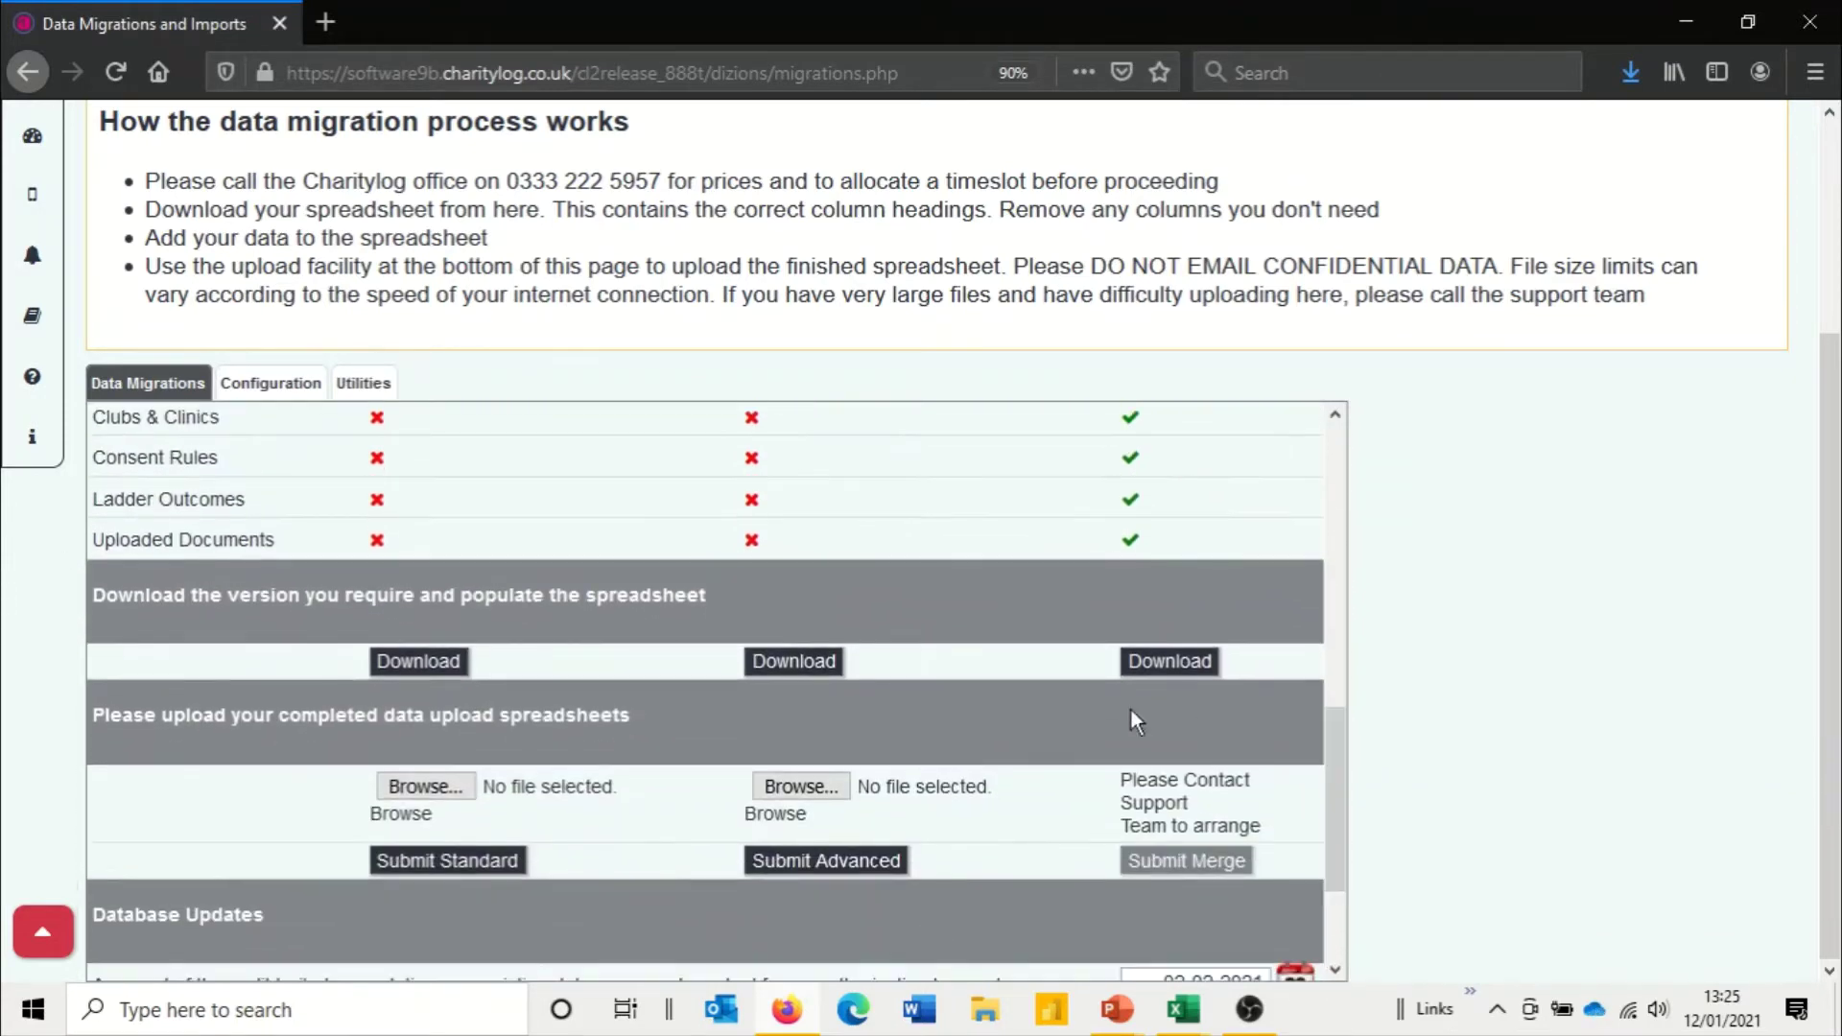
left_click(788, 669)
mouse_move(1193, 1014)
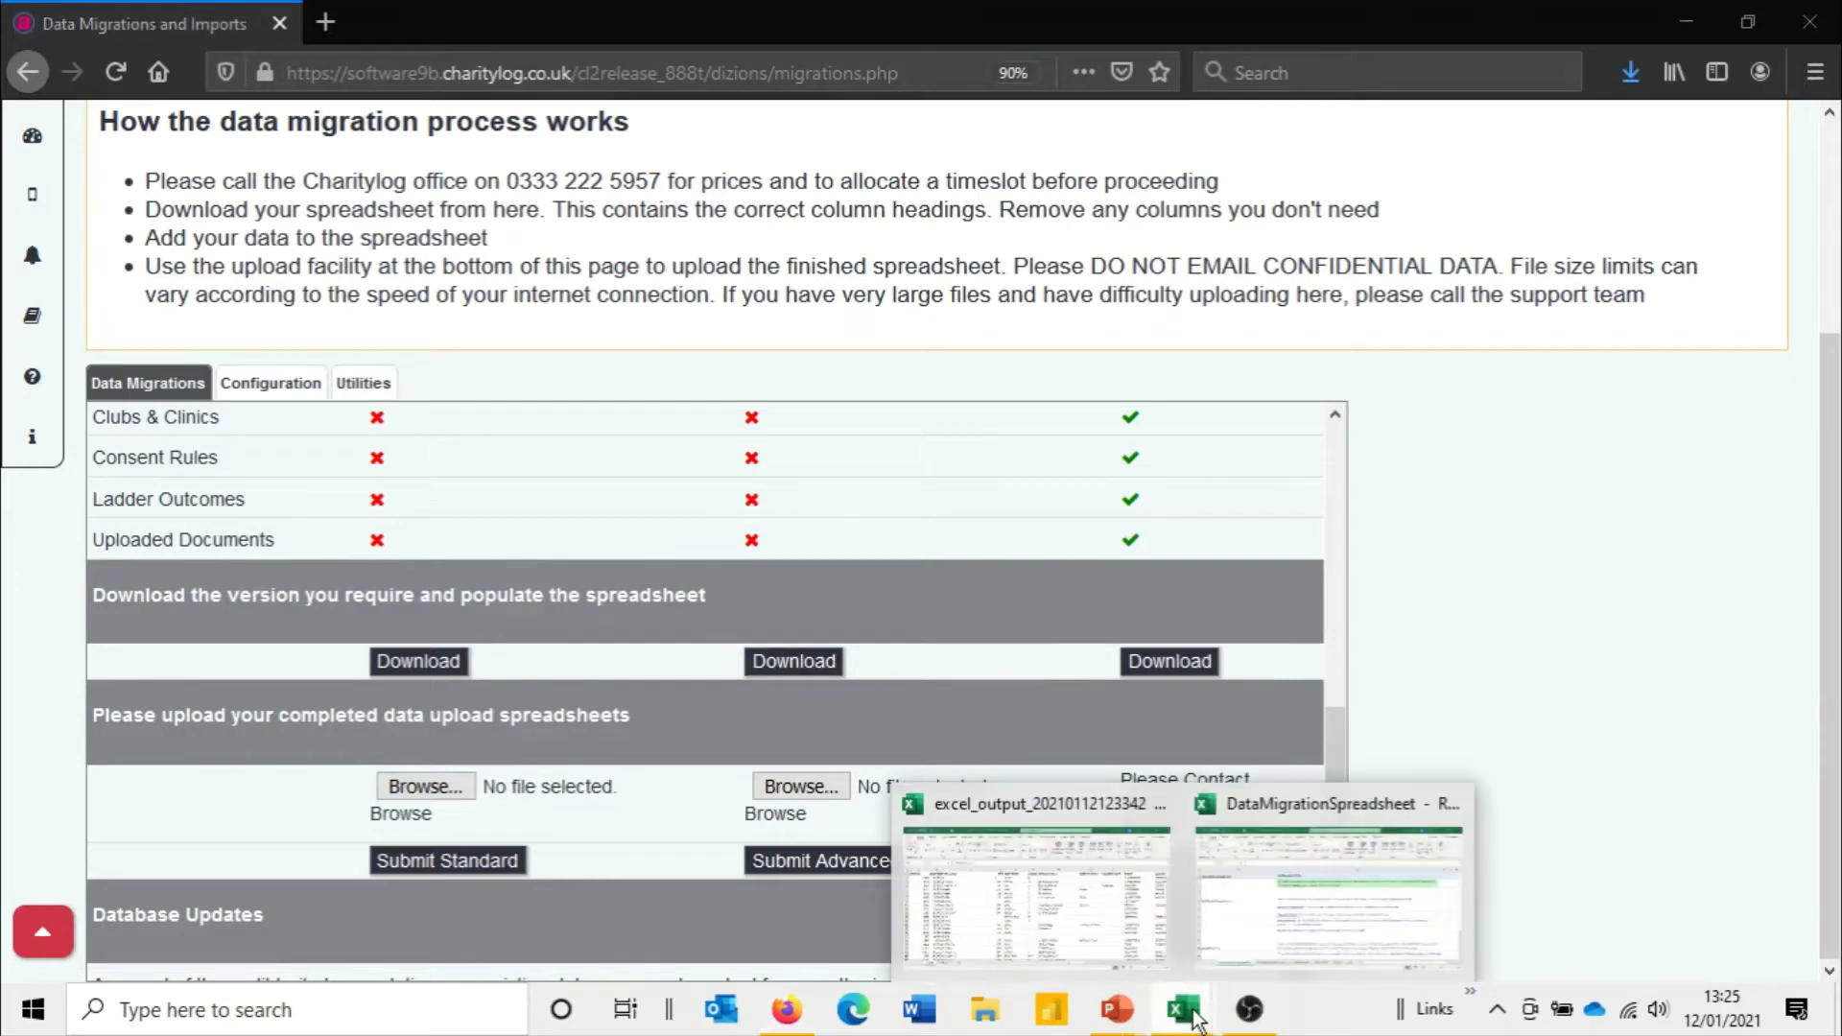
left_click(1270, 895)
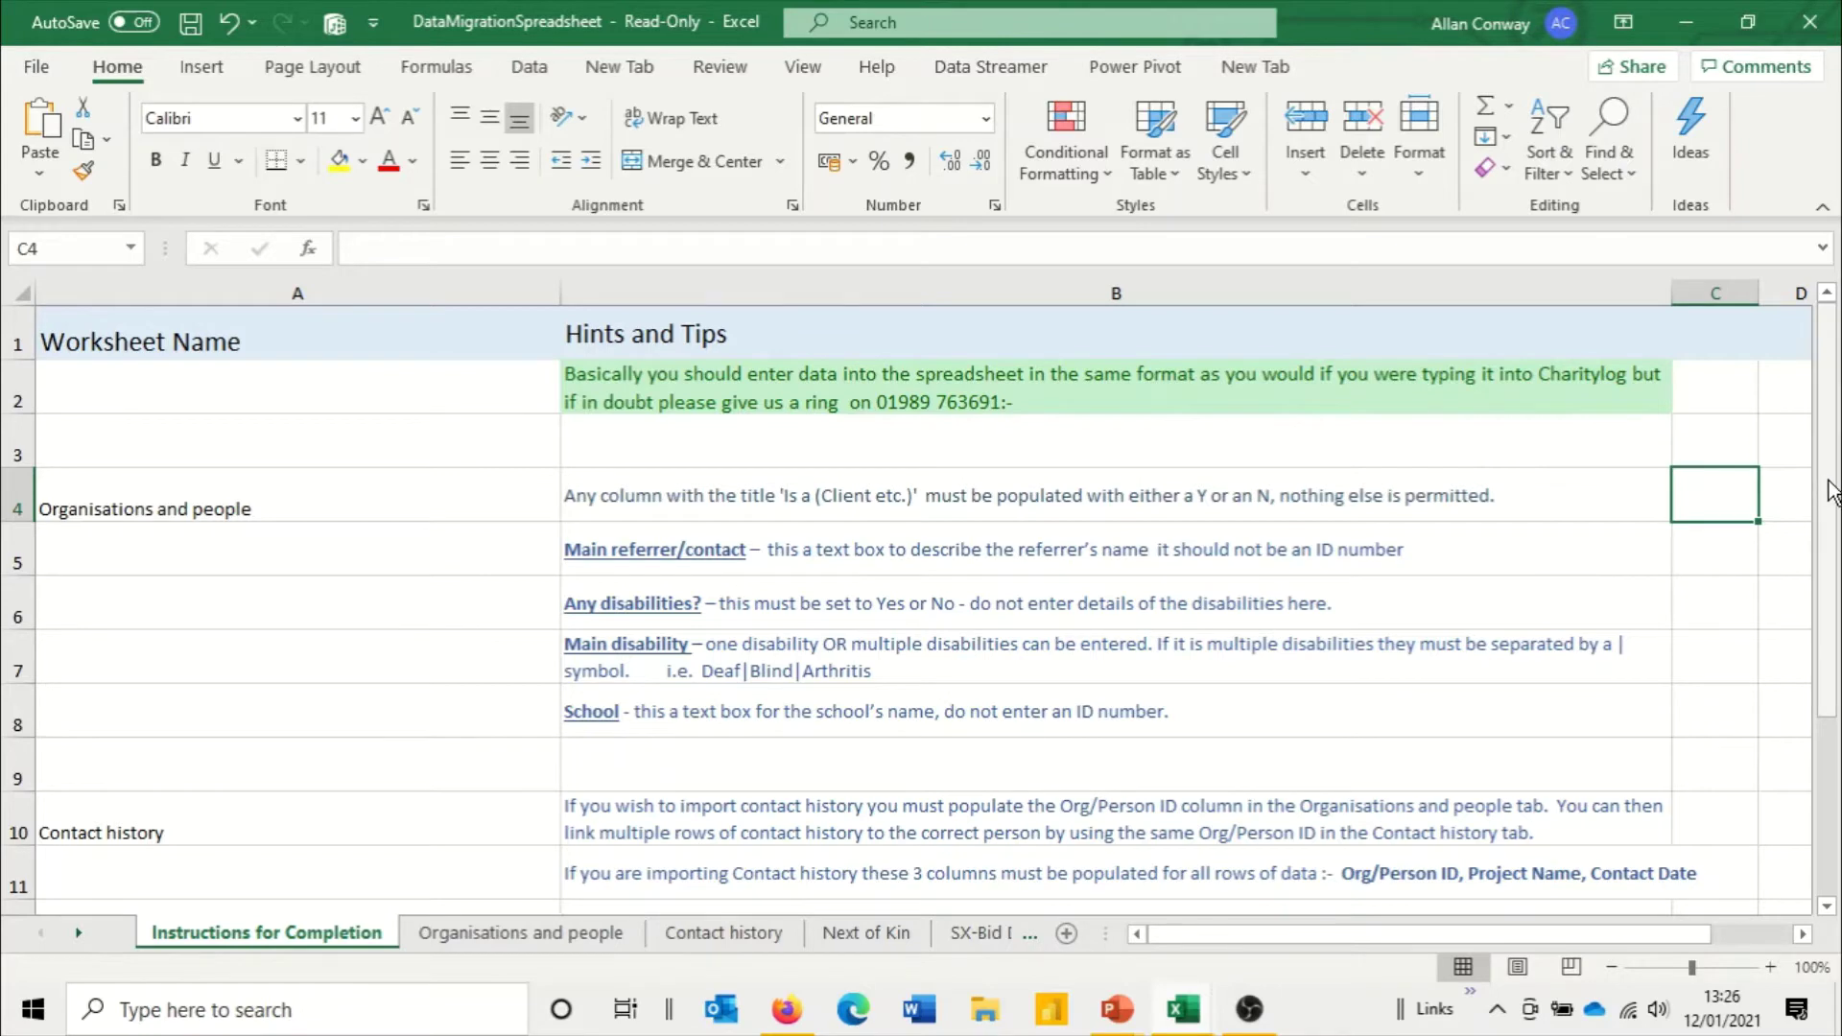
mouse_move(1823, 506)
left_mouse_down()
mouse_move(1839, 706)
mouse_move(1831, 480)
mouse_move(1804, 519)
left_mouse_up()
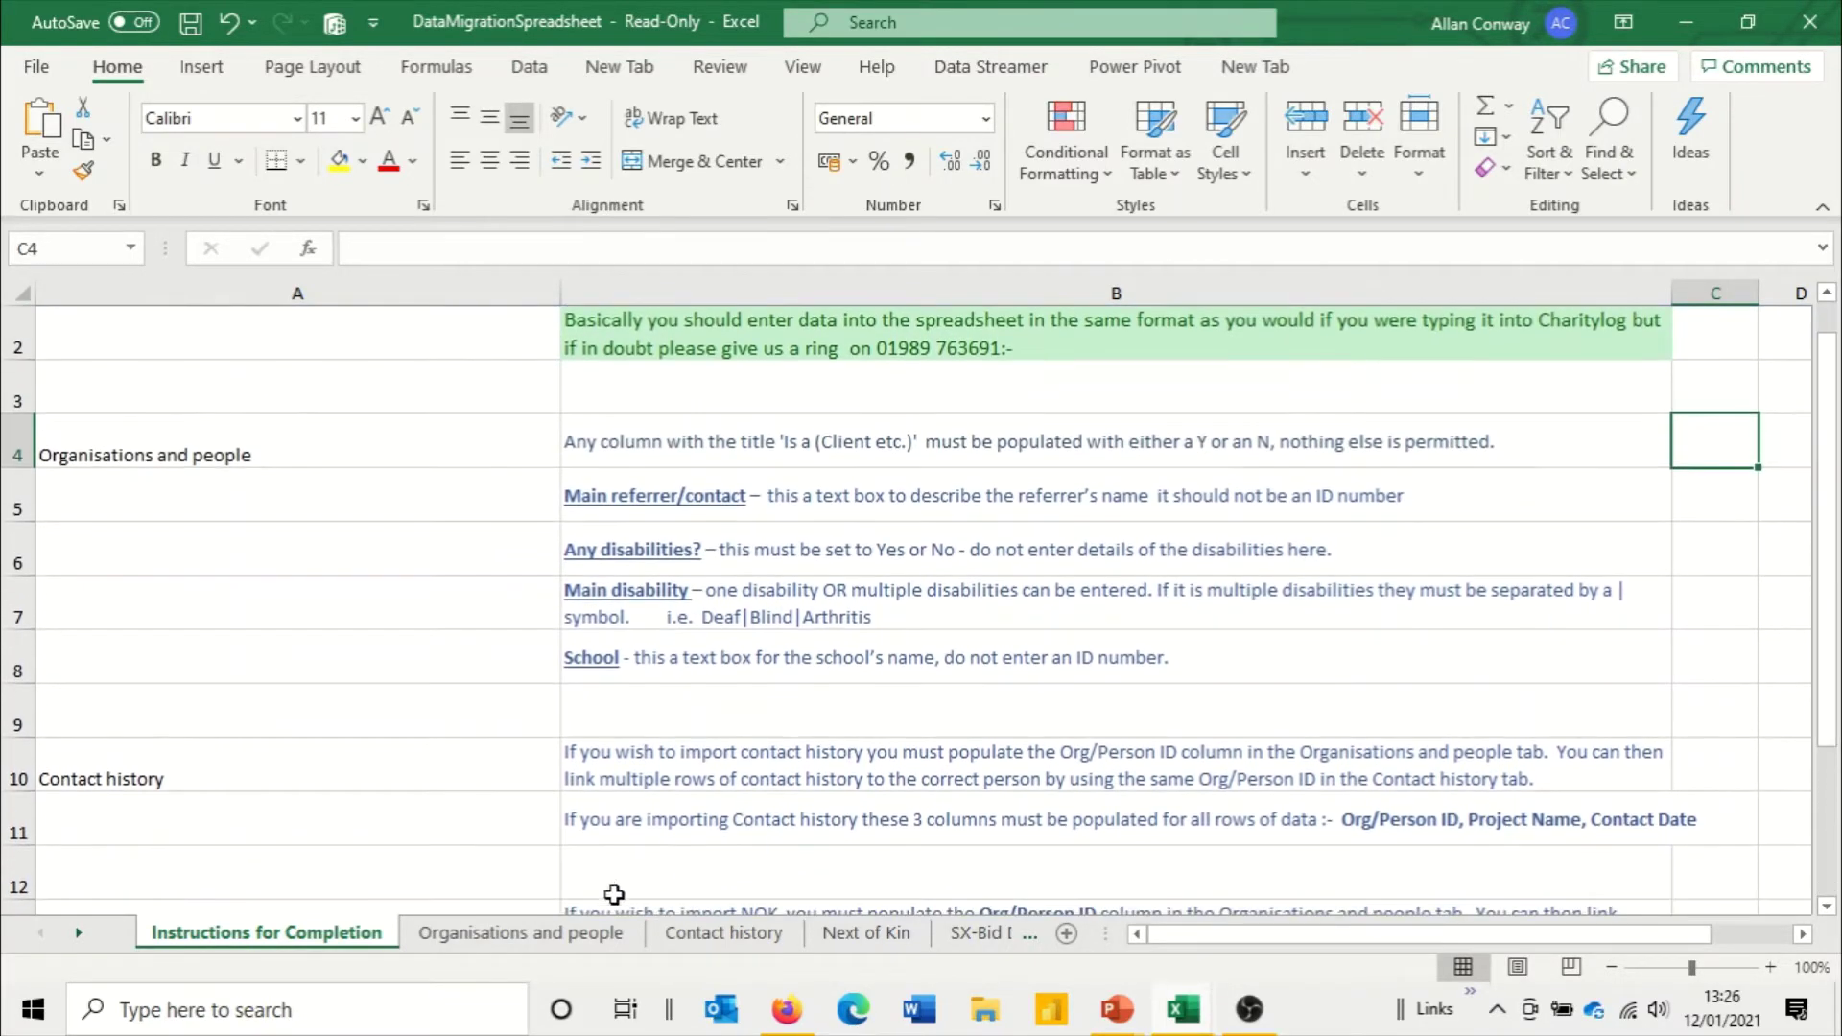
Step: Open the Organisations and people sheet and examine its ID, Forename(s), Initials and Salutation column headings
left_click(498, 936)
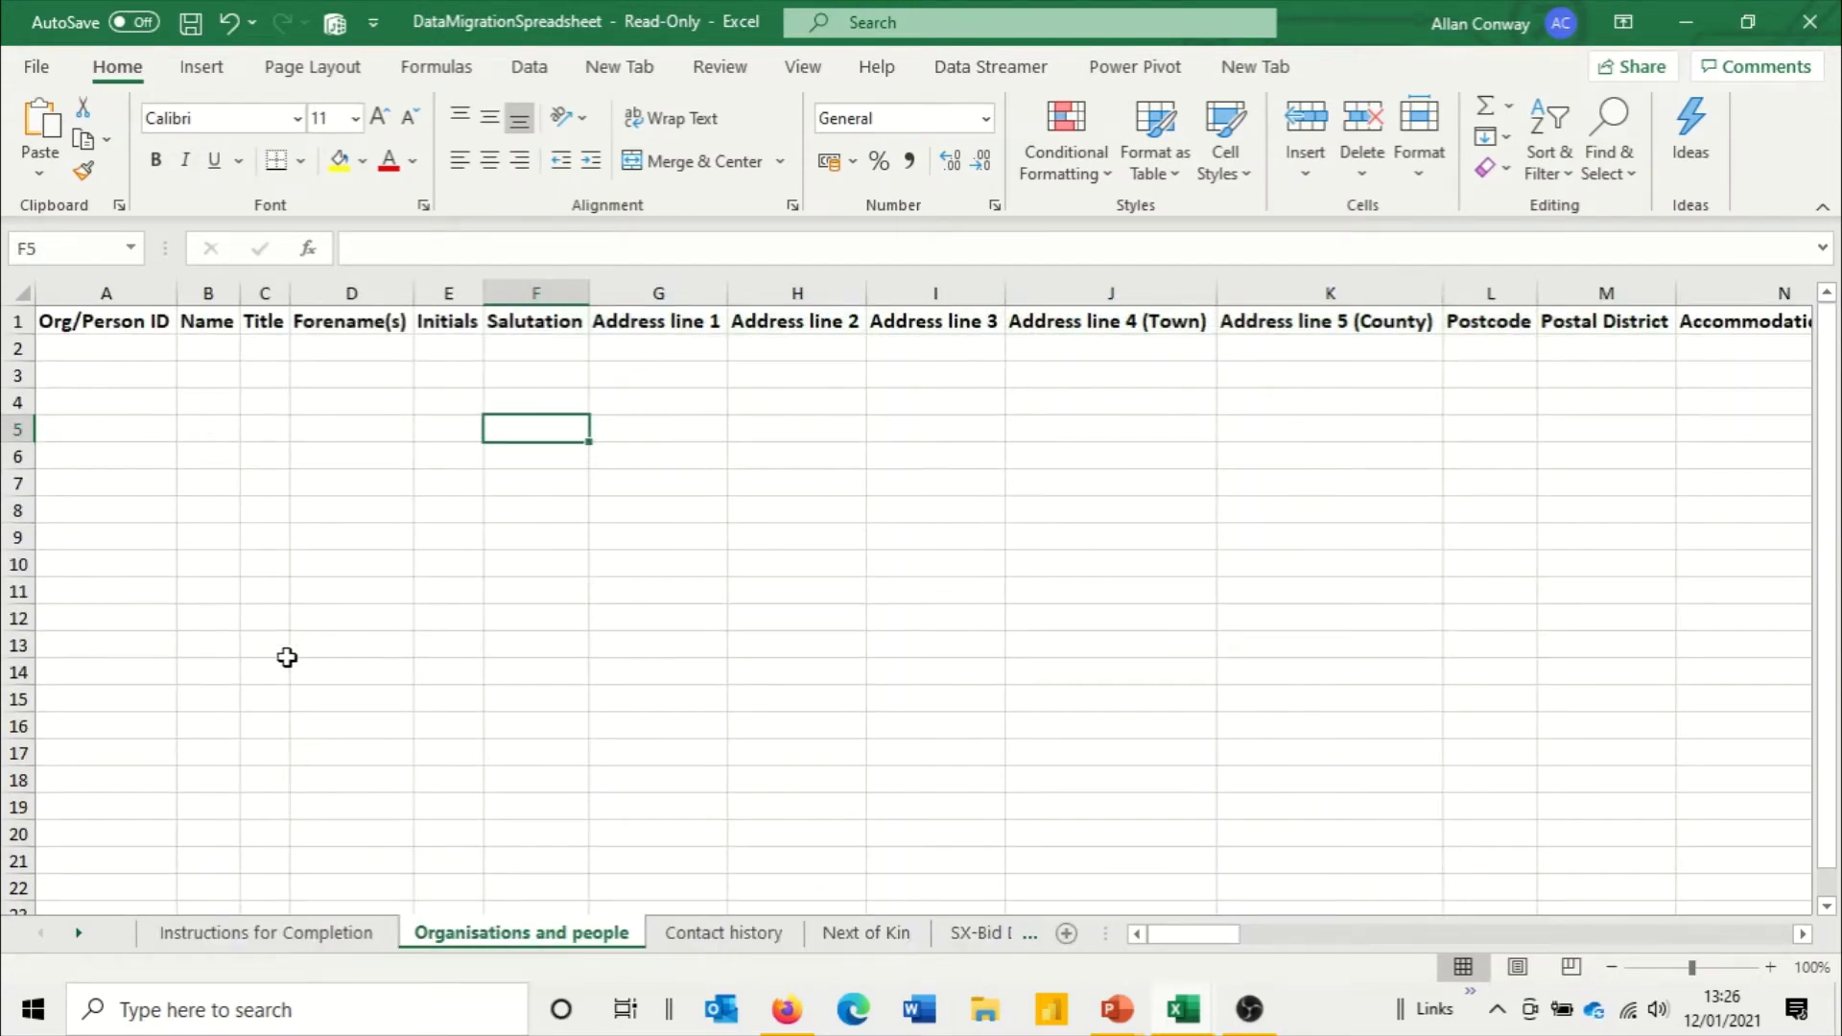
left_click(83, 321)
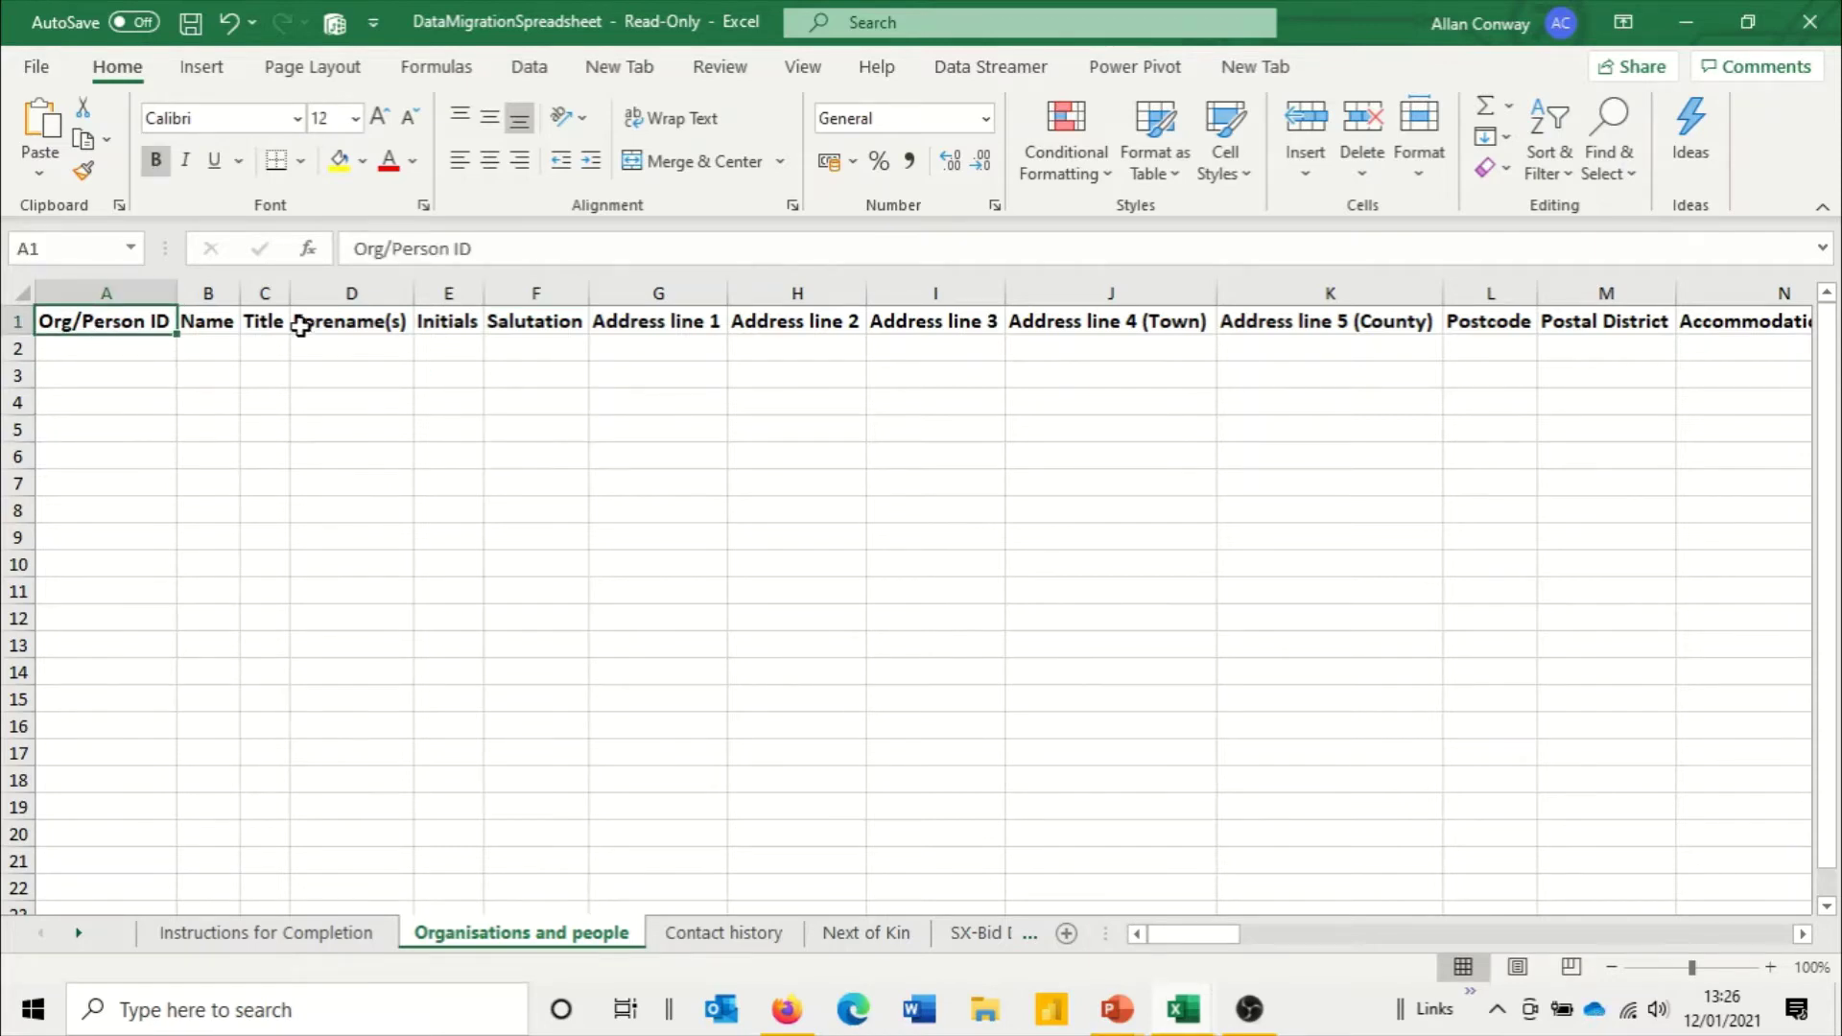
left_click(326, 321)
left_click(448, 321)
left_click(542, 323)
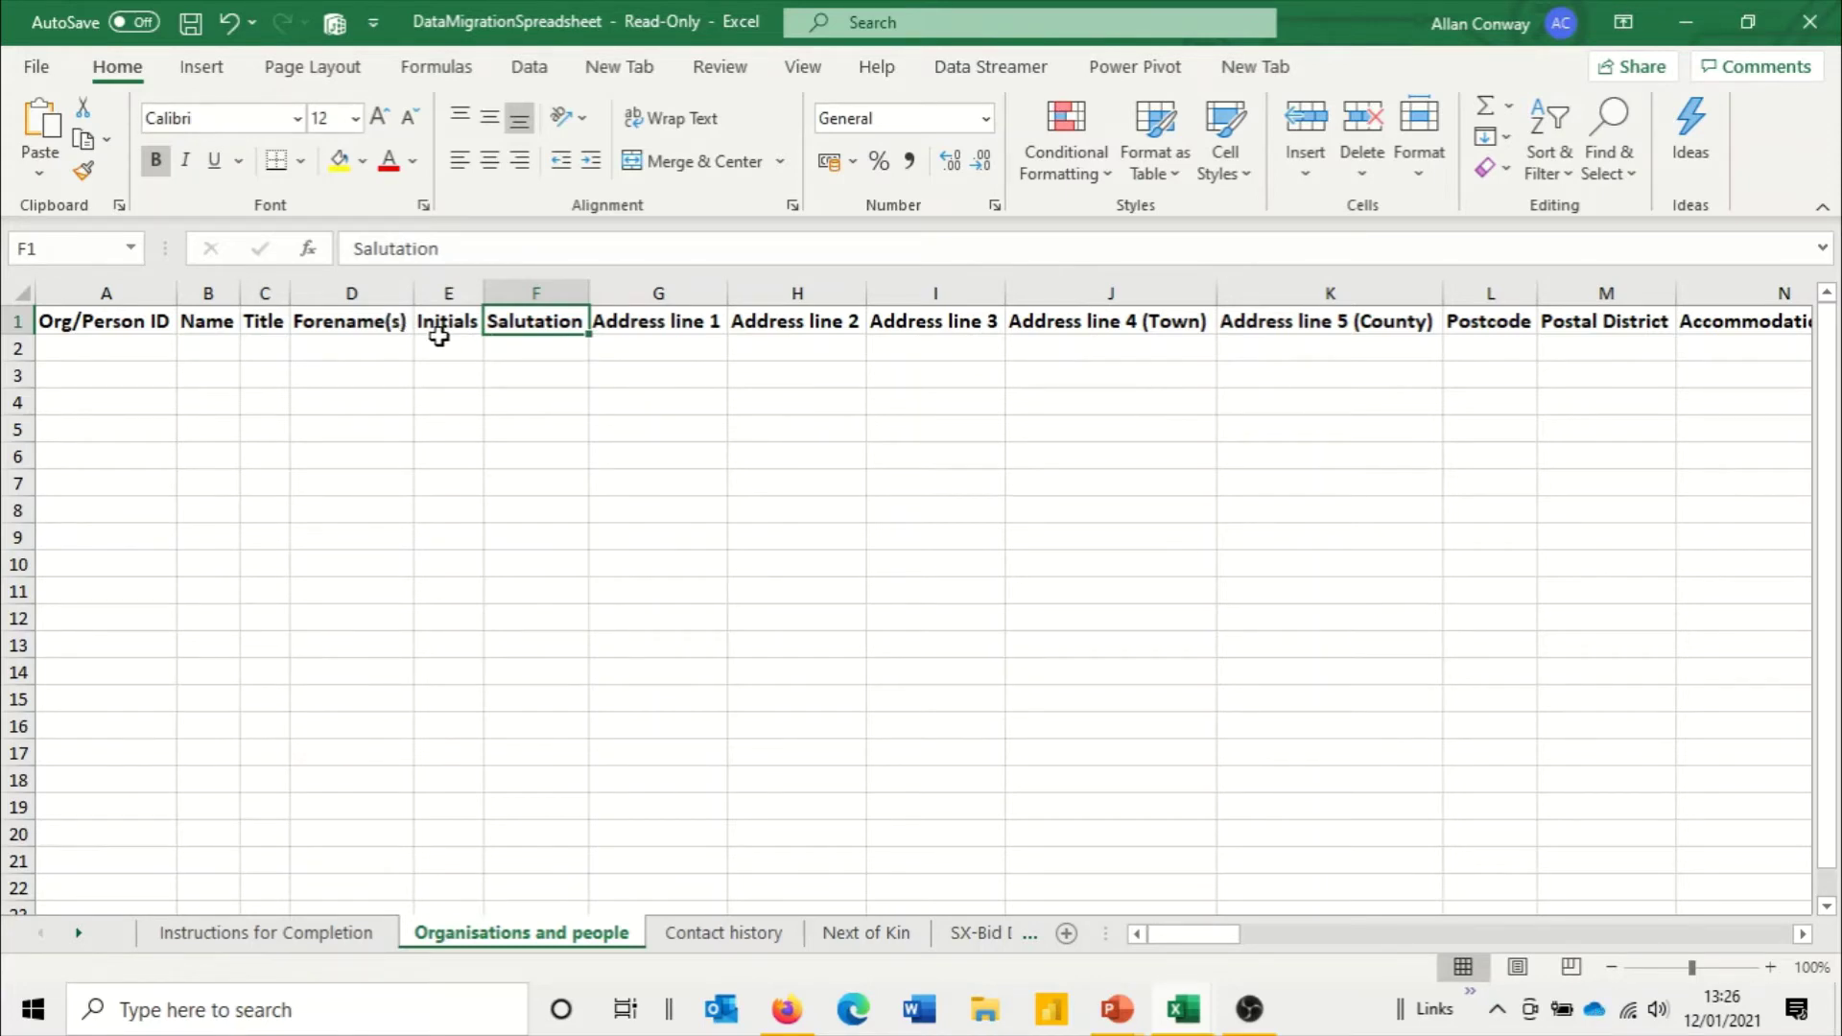
Step: Select the entire Title and Salutation columns together in the Organisations and people sheet
left_click(262, 285)
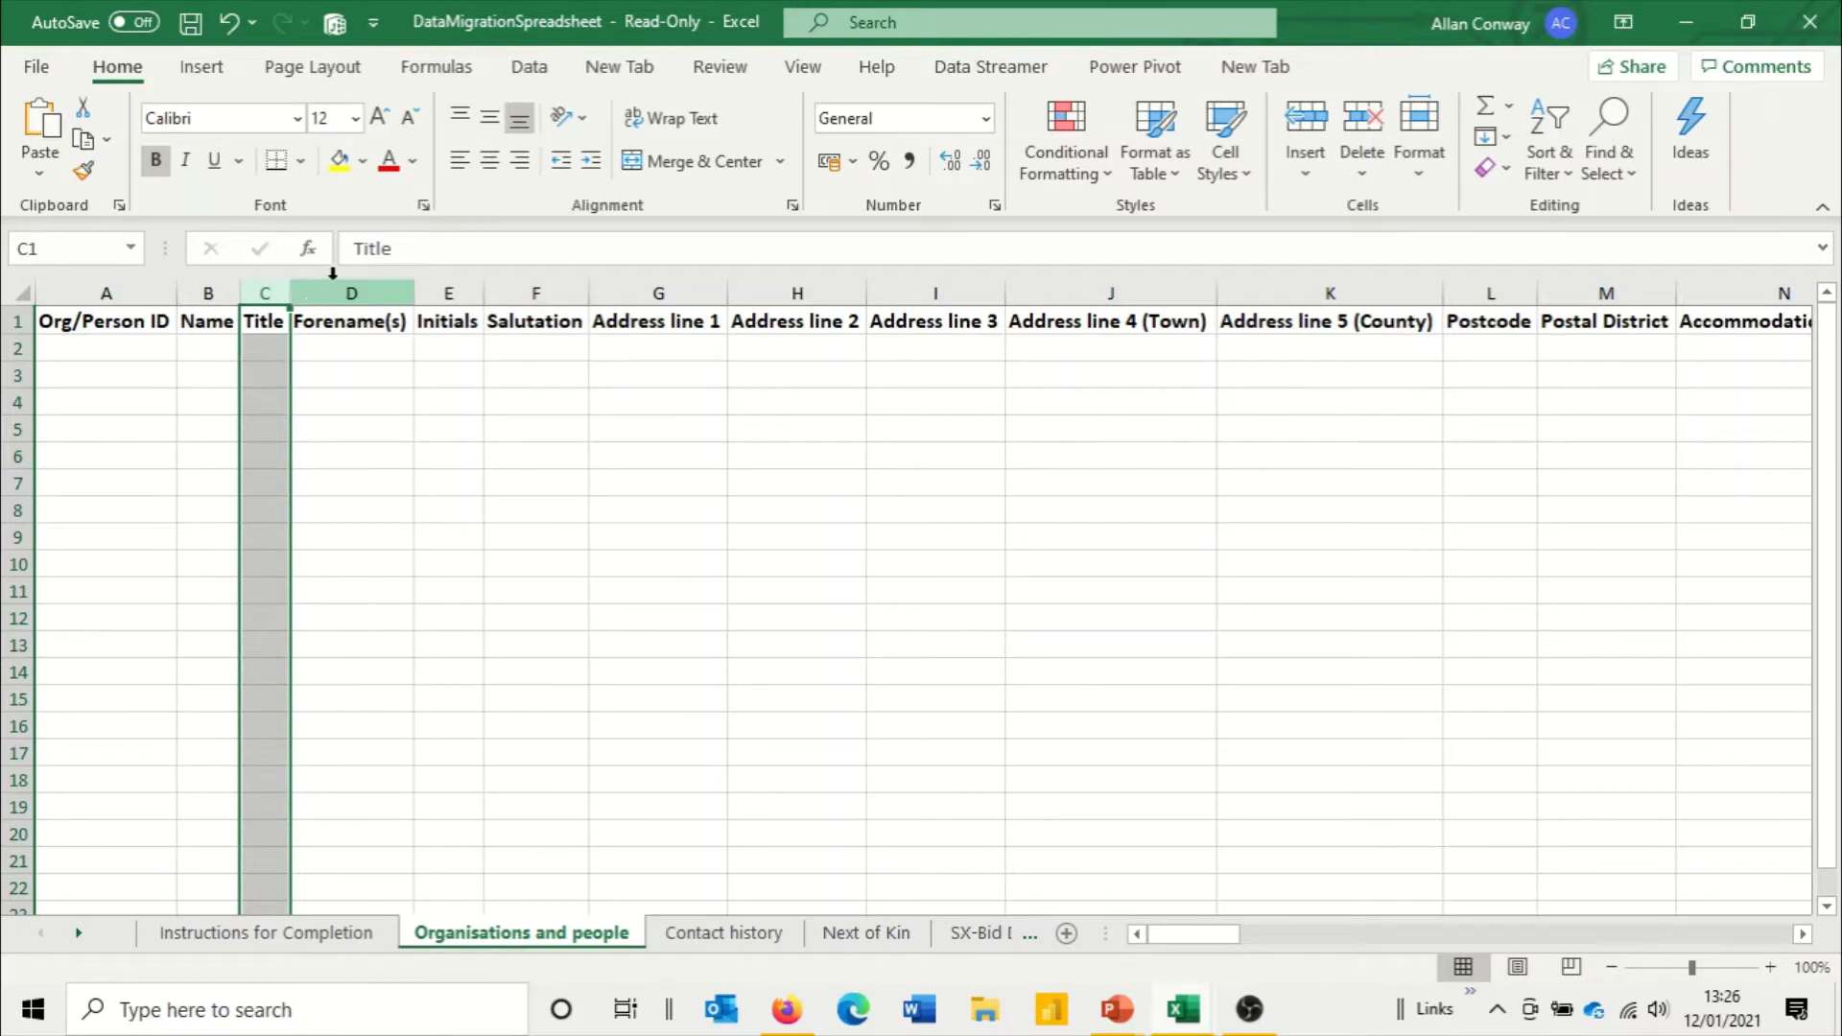
mouse_move(1208, 933)
left_mouse_down()
mouse_move(1591, 928)
mouse_move(1183, 929)
left_mouse_up()
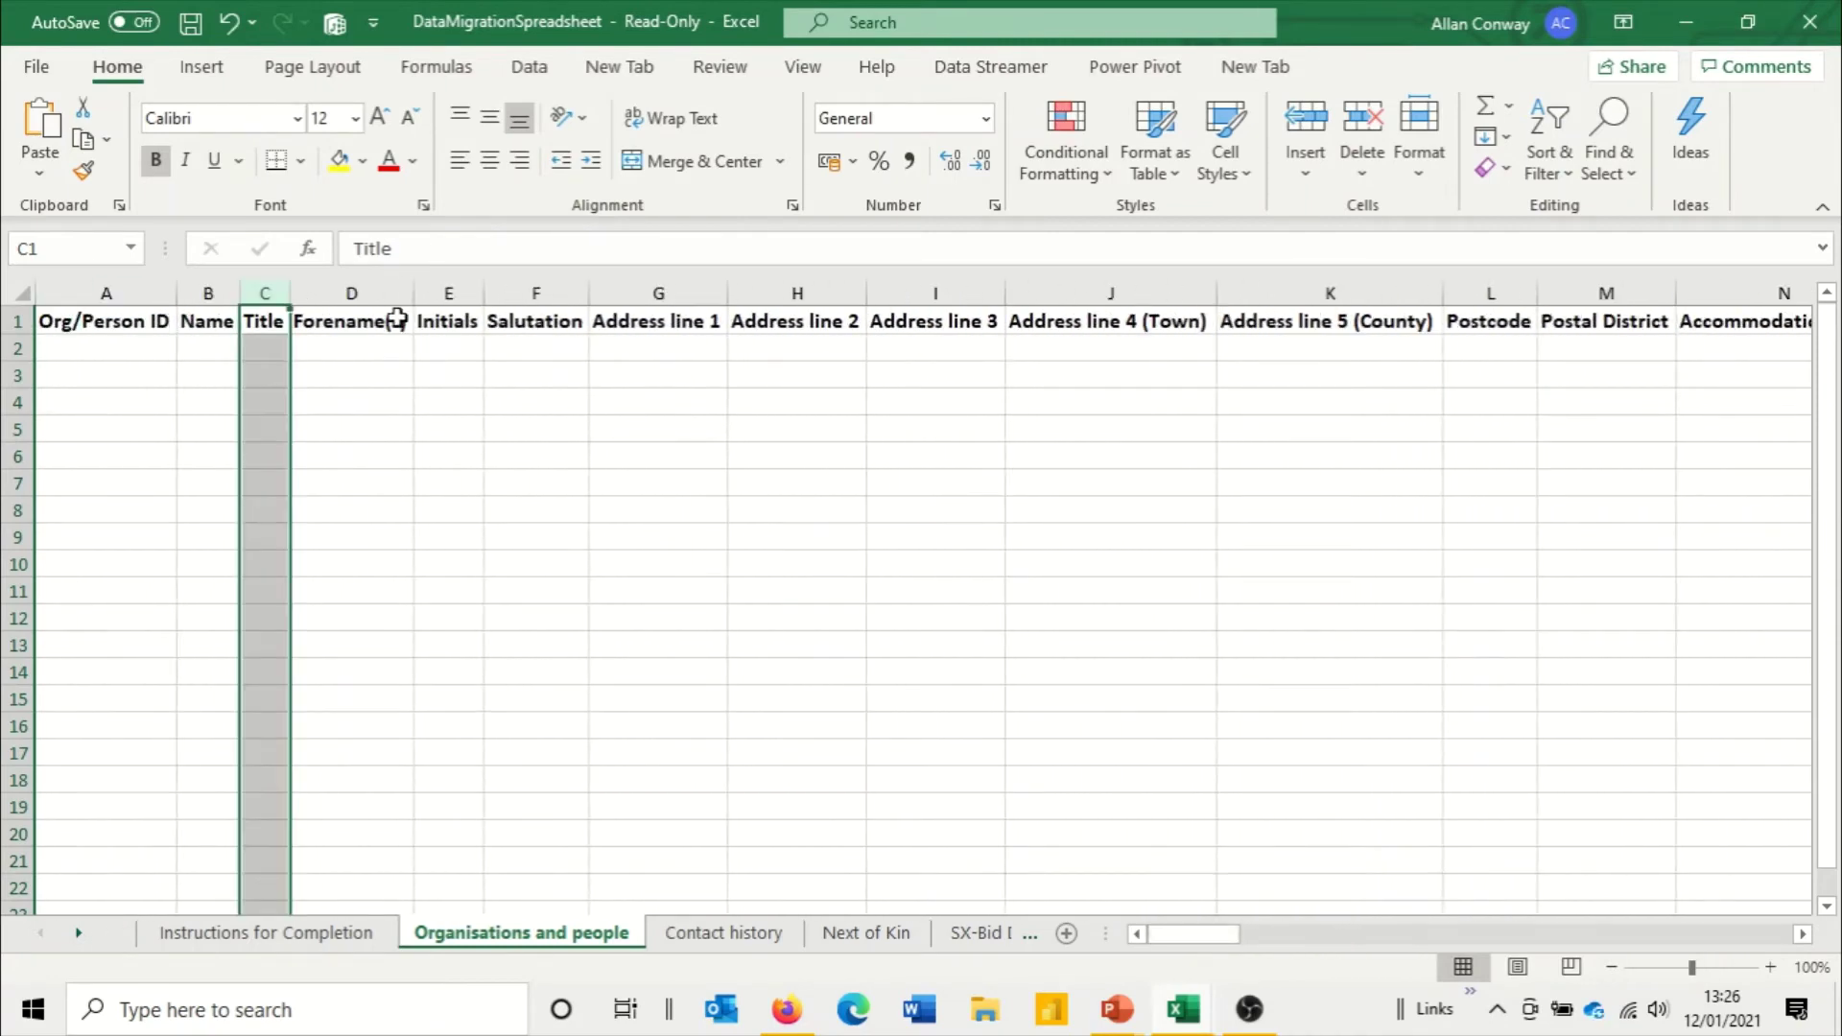
left_click(538, 290, "ctrl")
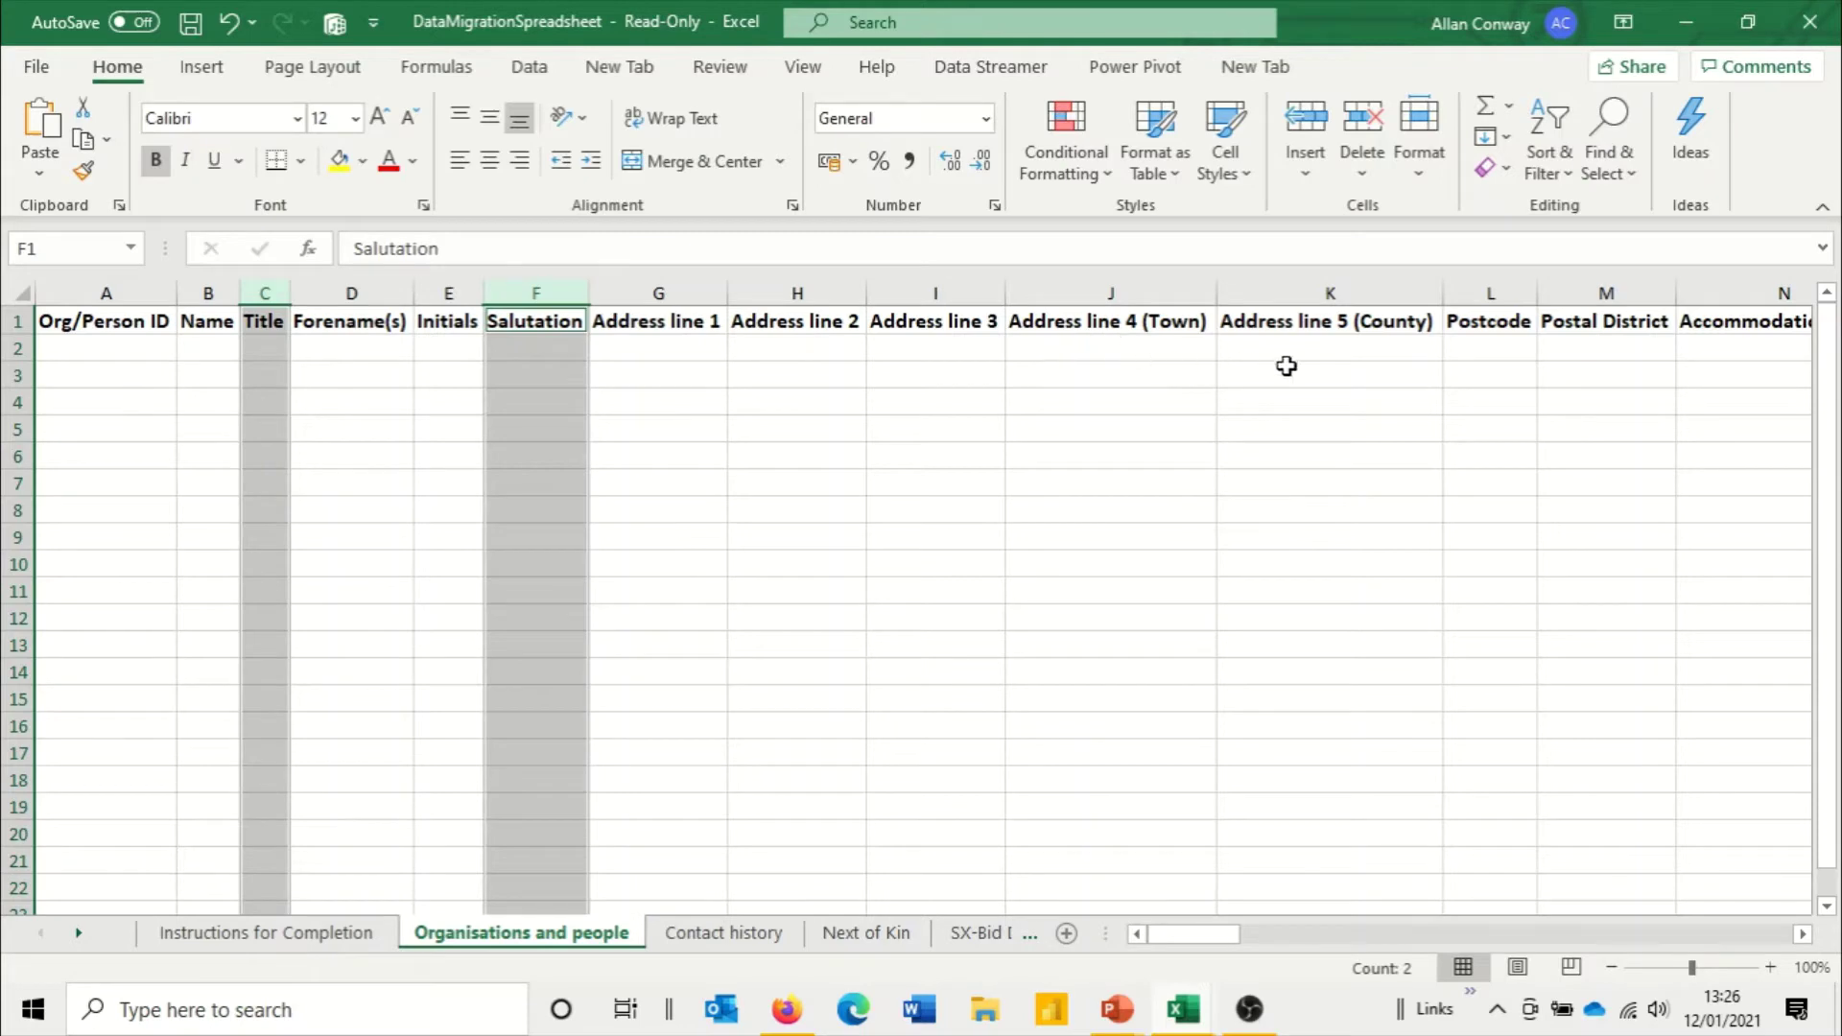
Step: Switch to Charitylog, open the Clients field settings in Customise Orgs & People and review the fields shown on the general and personal details tabs
left_click(787, 1010)
scroll(1666, 391, "up", 3)
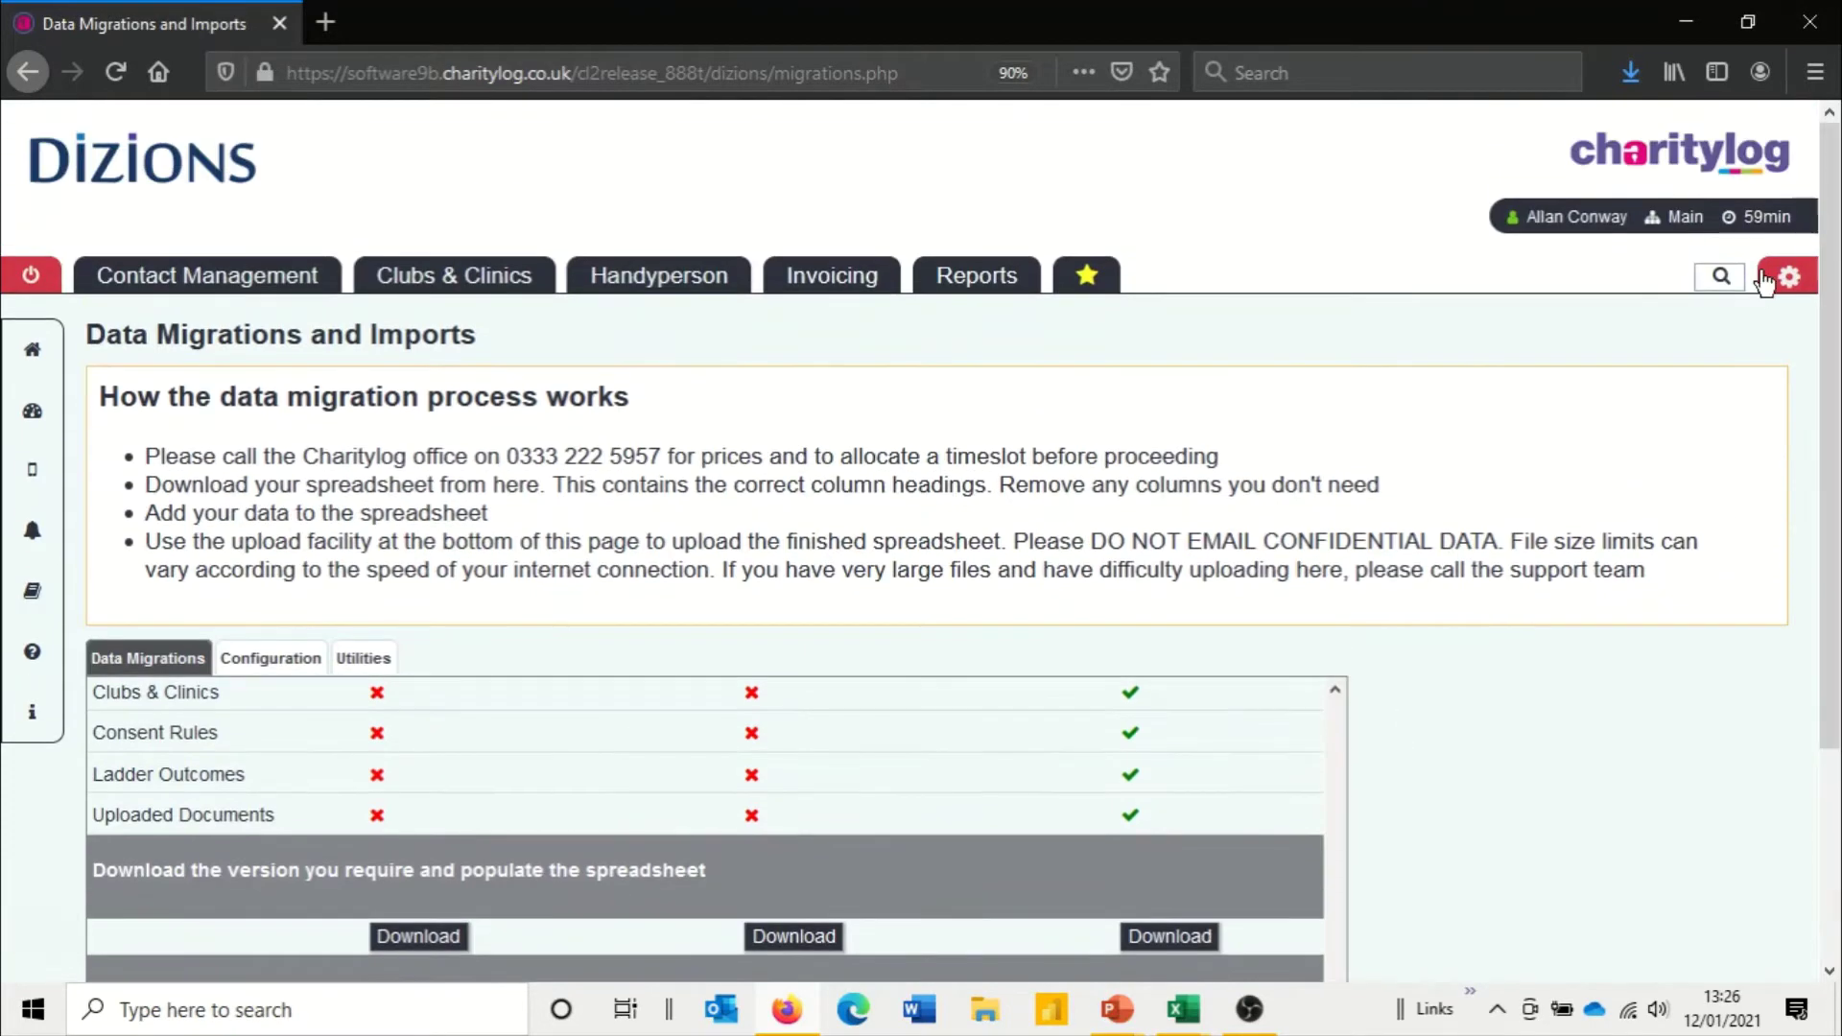
type("cust")
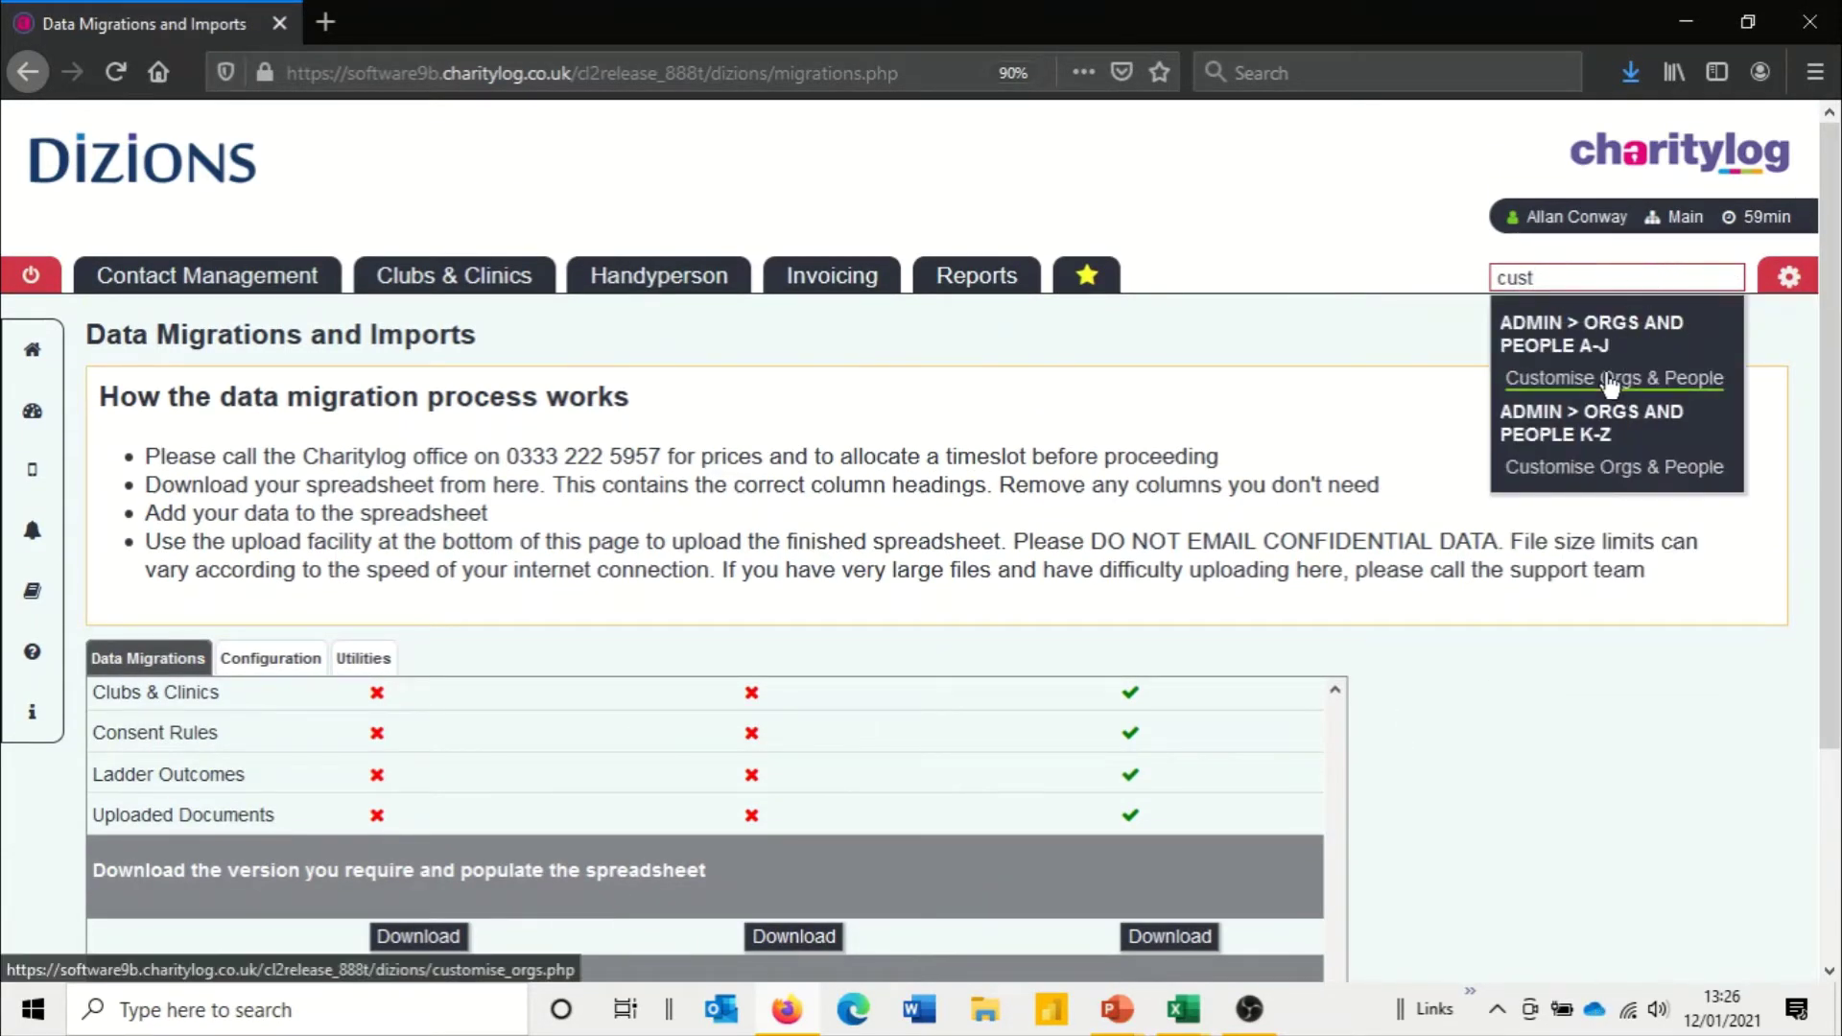
left_click(1605, 374)
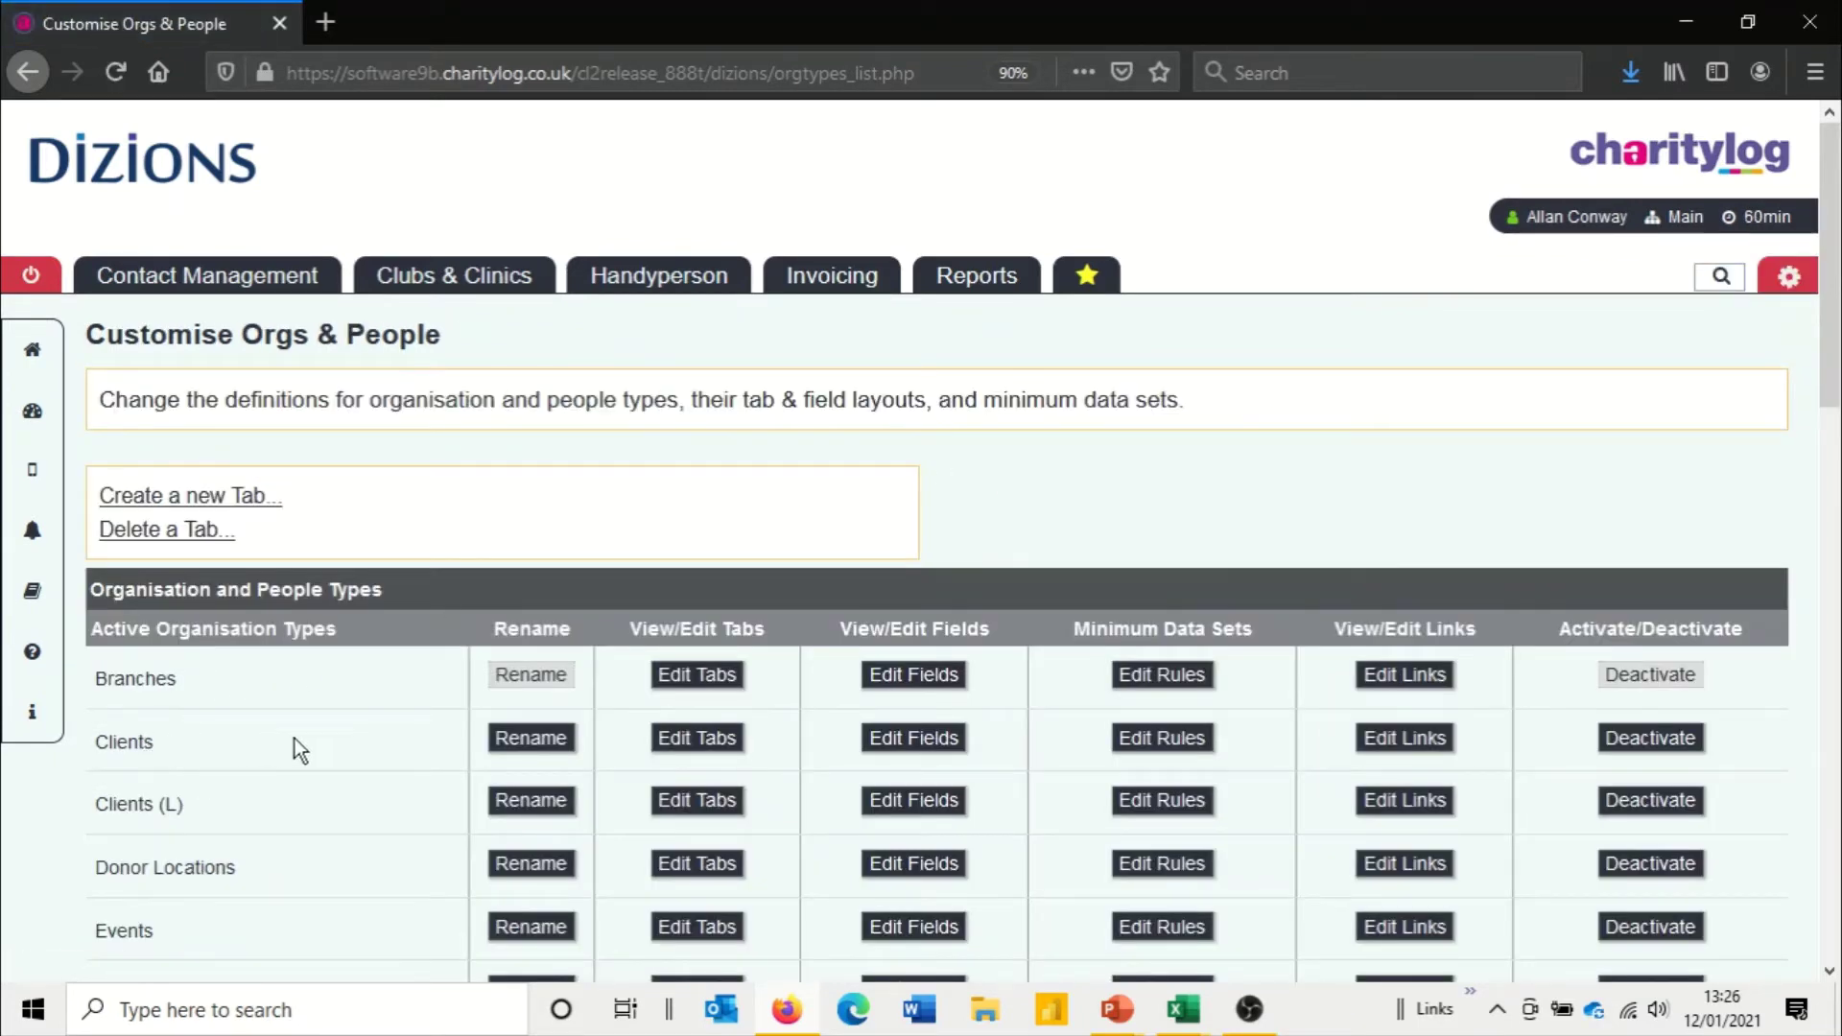
left_click(923, 741)
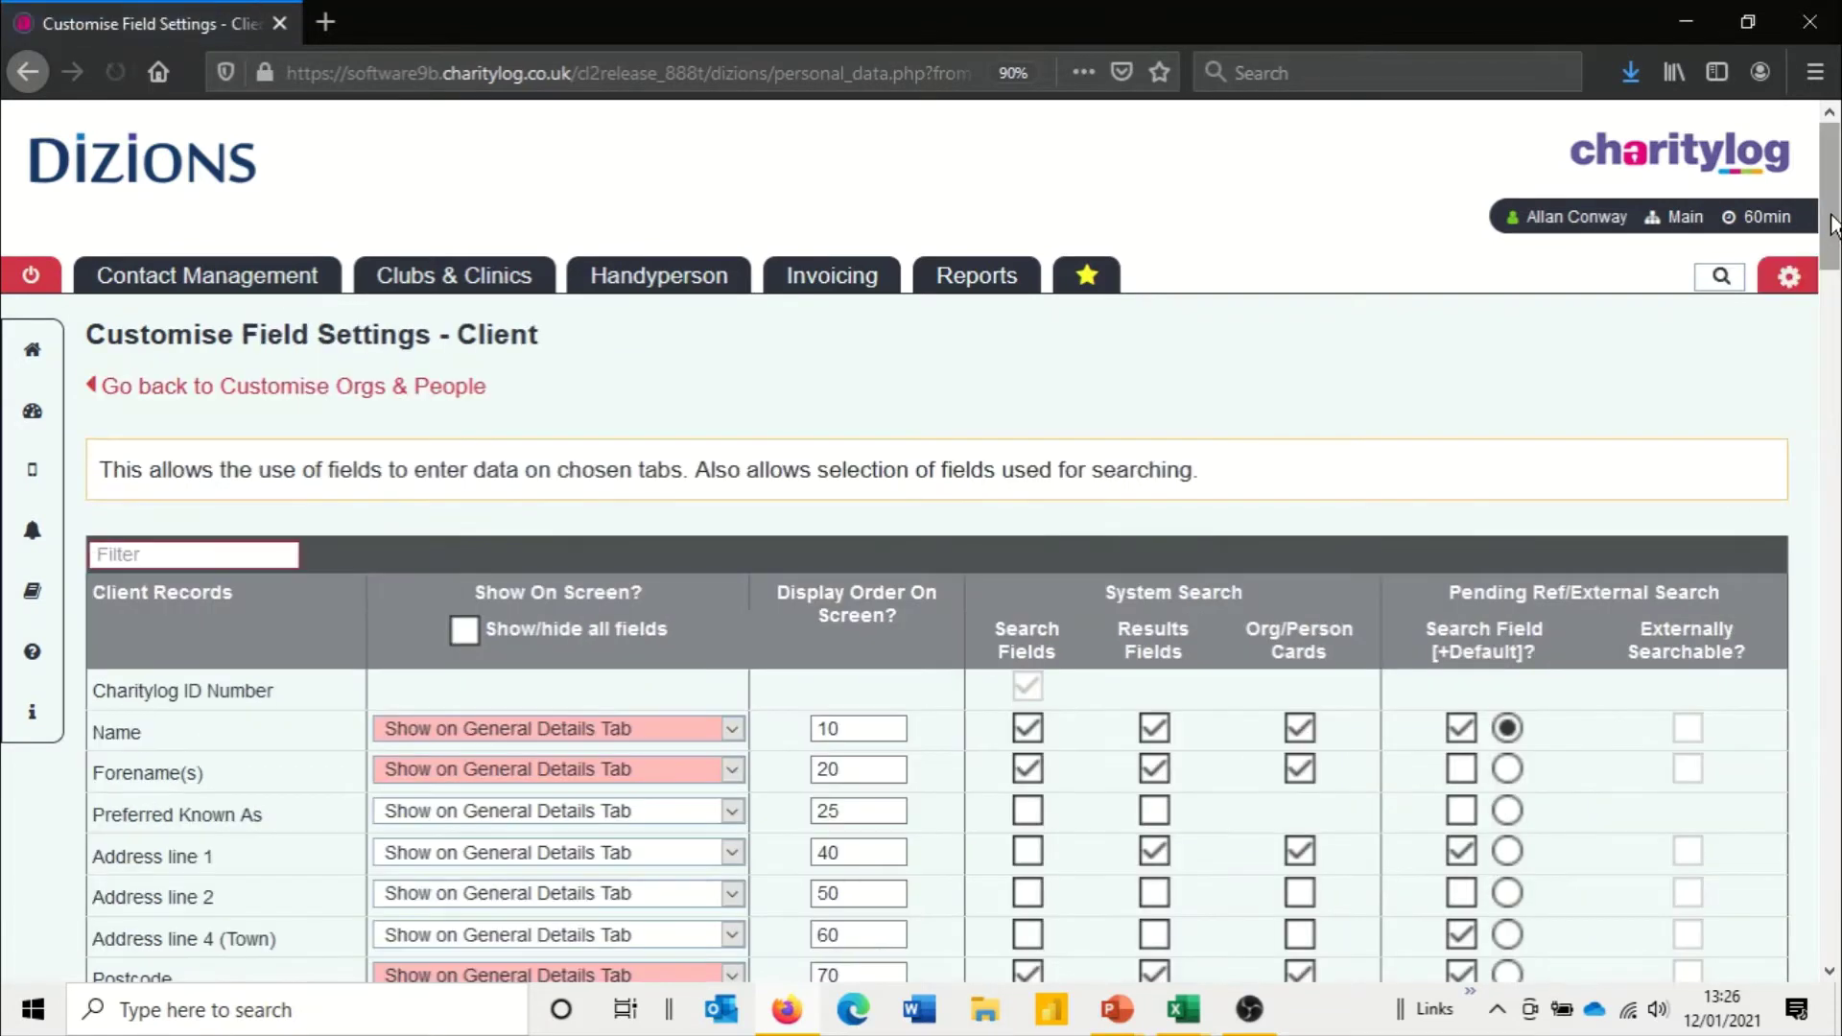
scroll(1838, 257, "down", 3)
scroll(1836, 259, "down", 3)
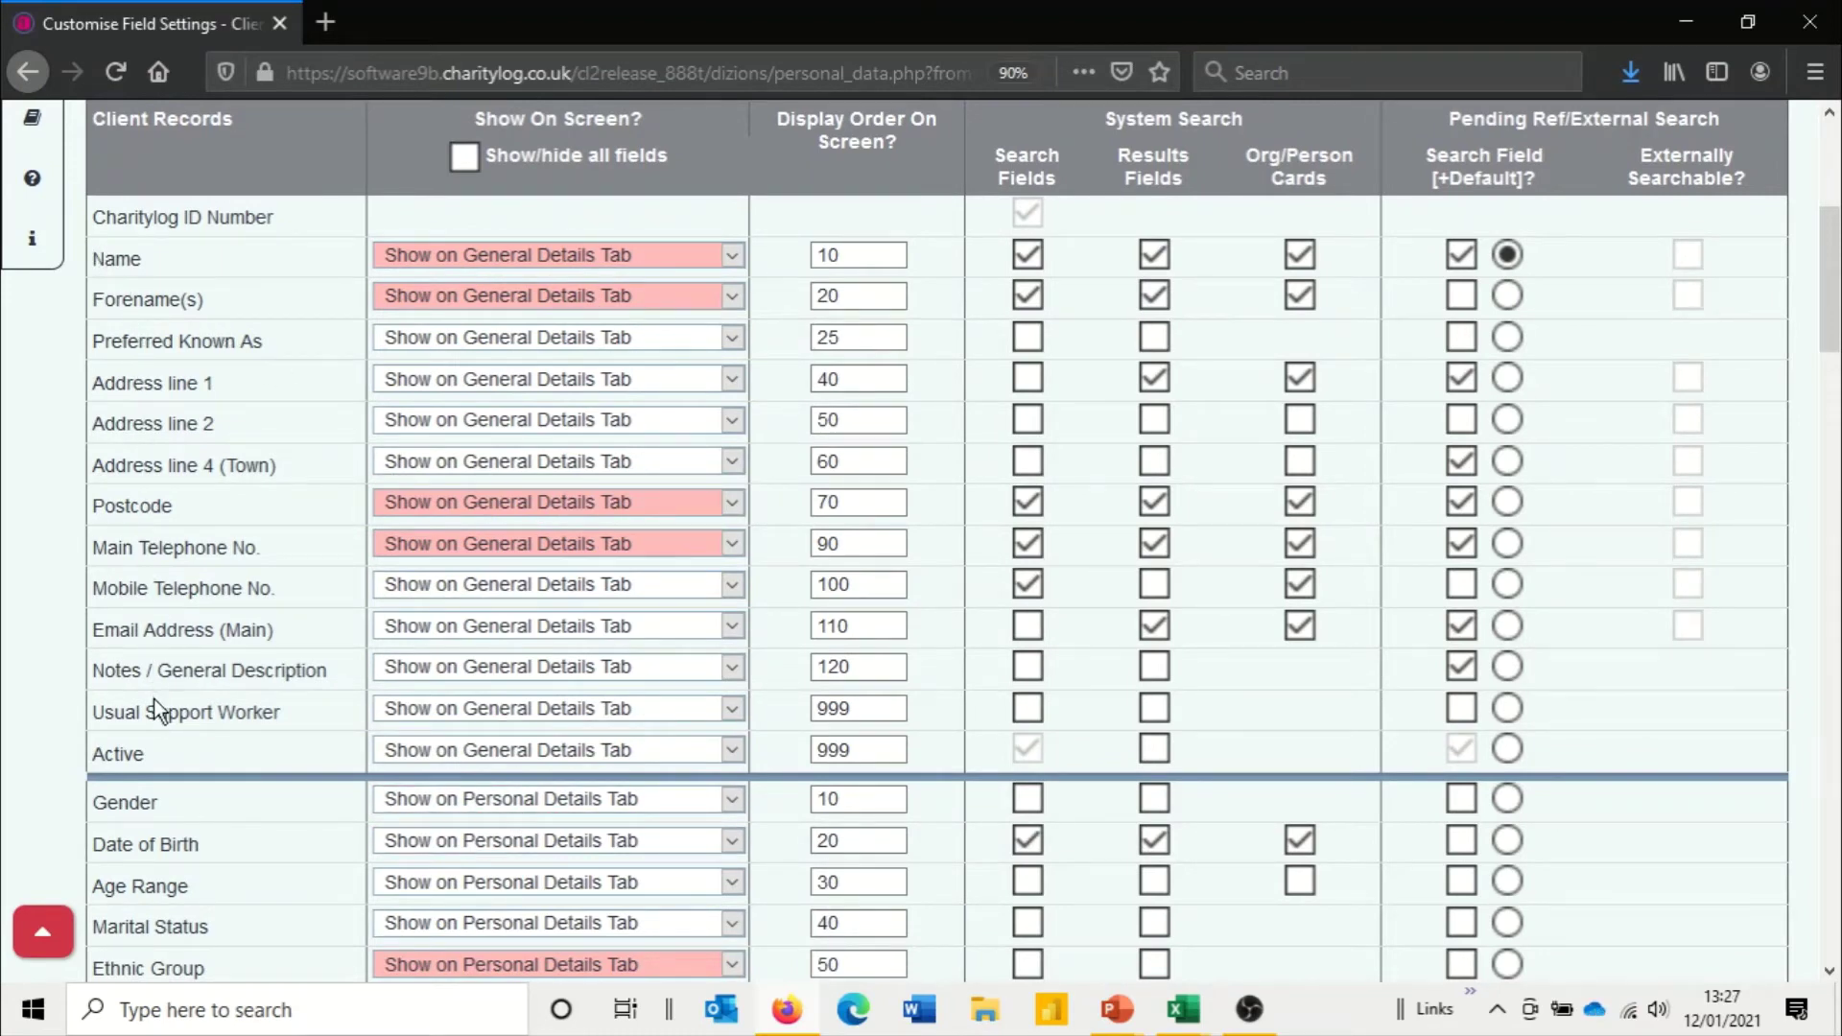
scroll(1485, 407, "down", 5)
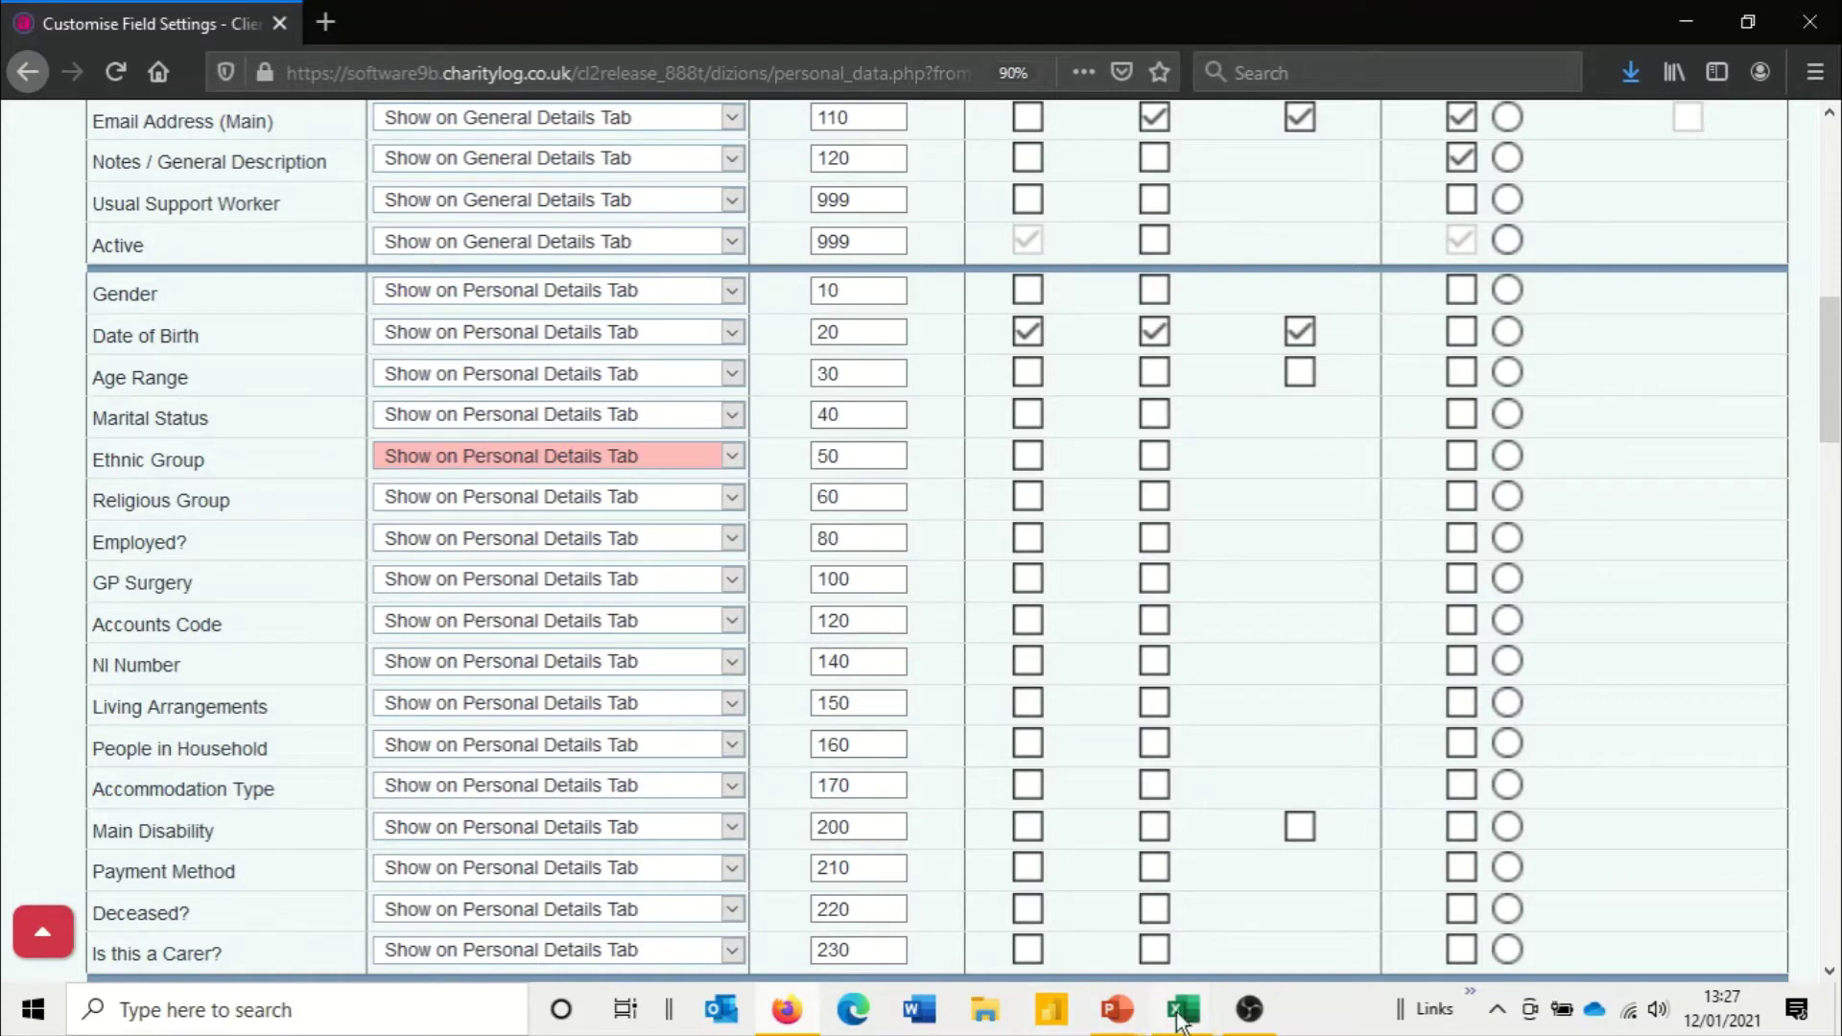
Step: In Excel's DataMigrationSpreadsheet, delete the Title, Salutation, GP Name, Victim of Crime, both Referrer/Contact, Notes / General Description, Any Disabilities?, Deceased? and People in Household columns
mouse_move(1183, 1020)
left_click(1287, 912)
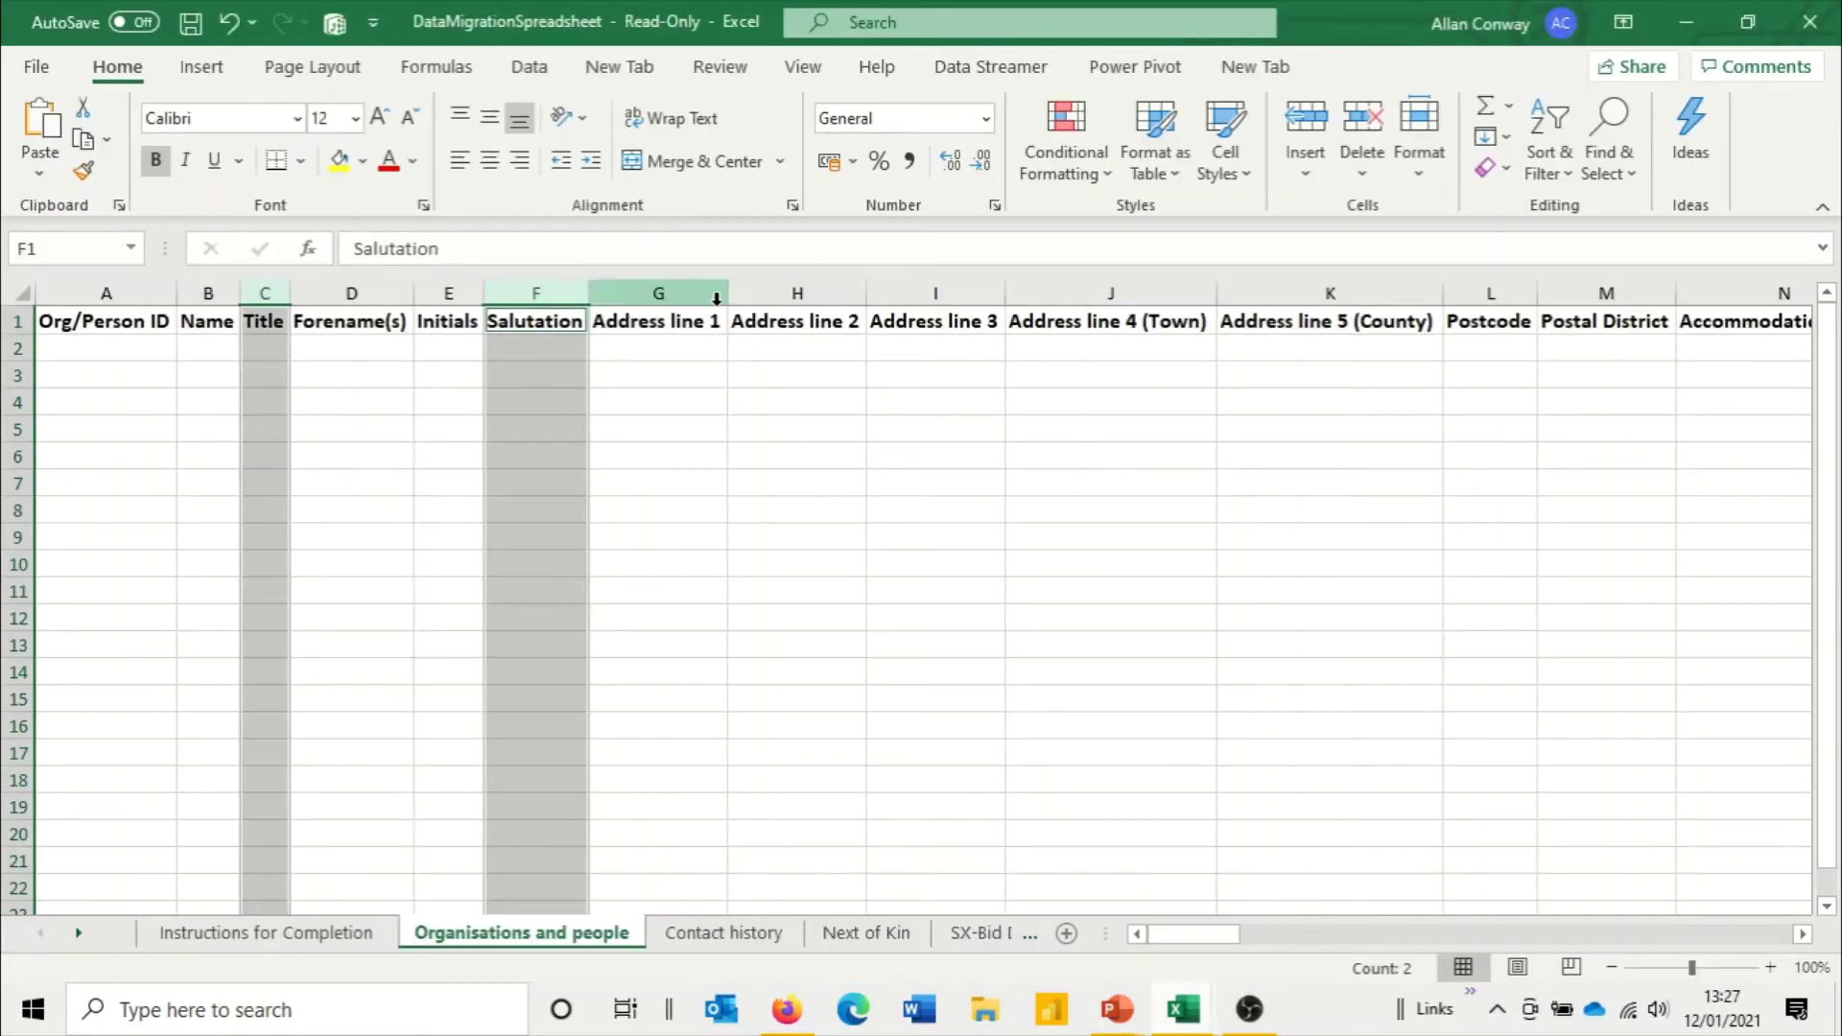
left_click_drag(1219, 936, 1280, 937)
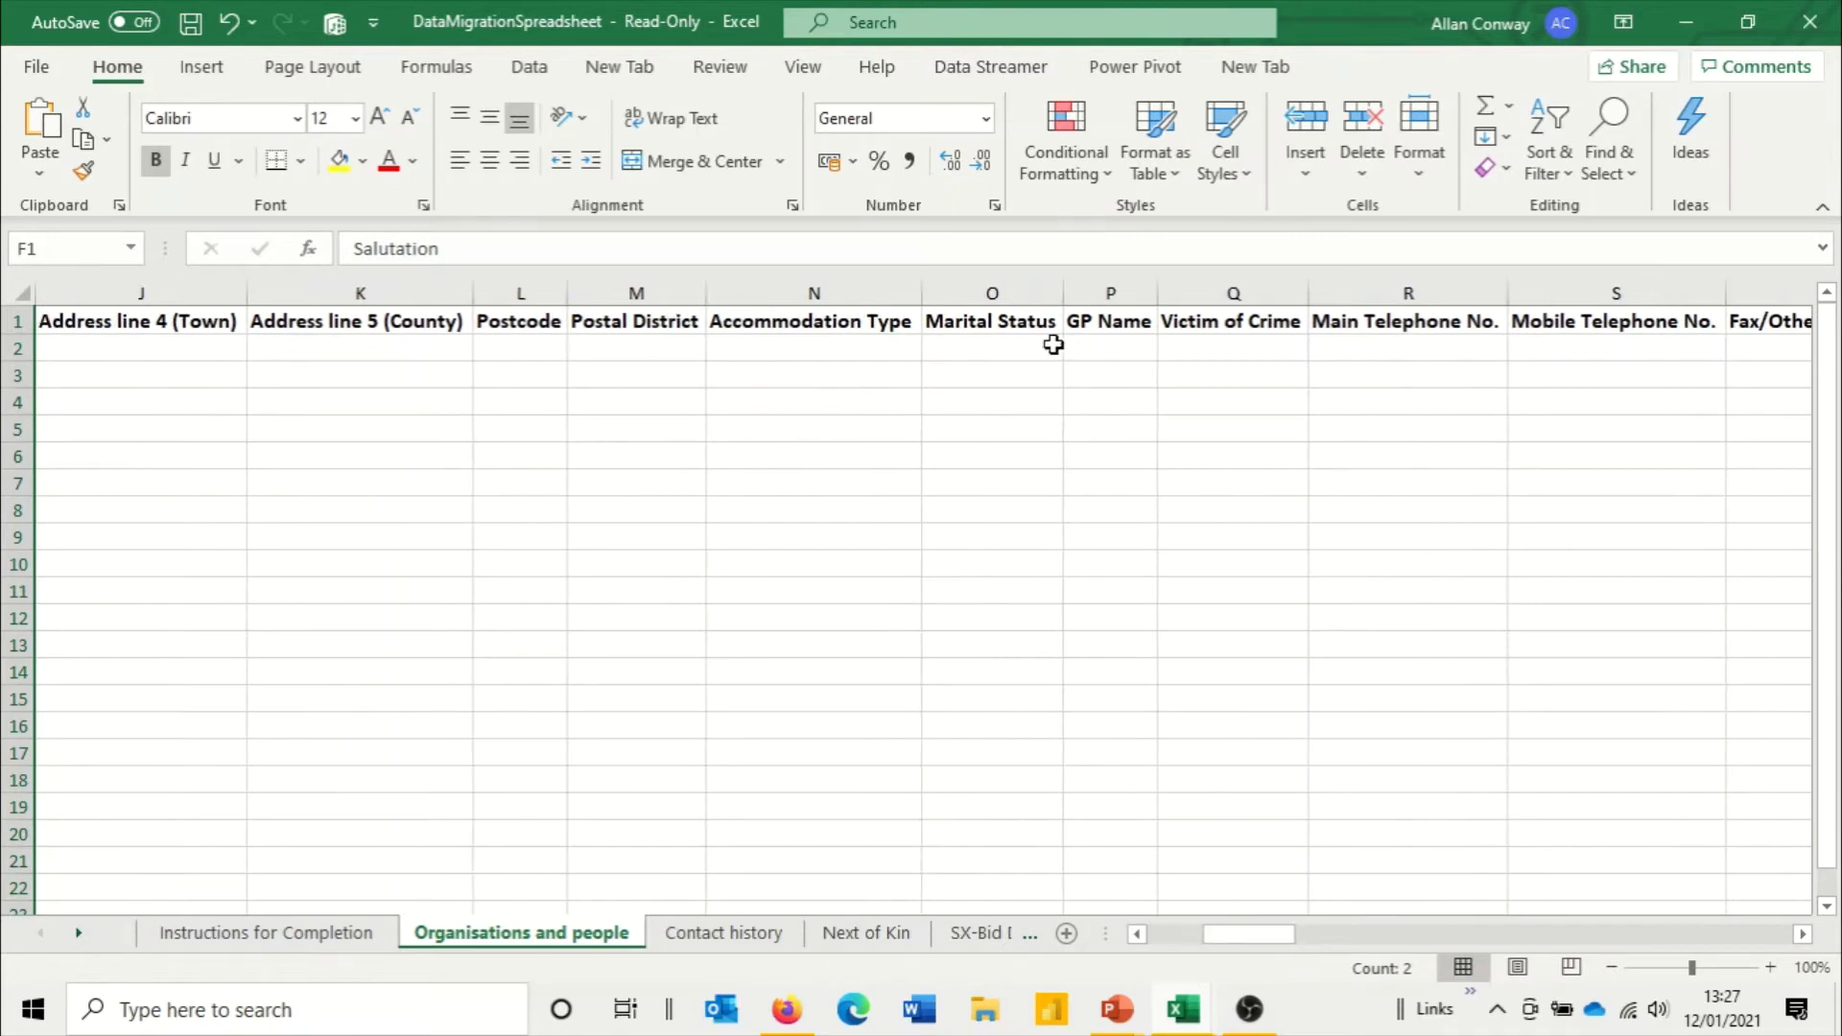
left_click(1236, 291, "ctrl")
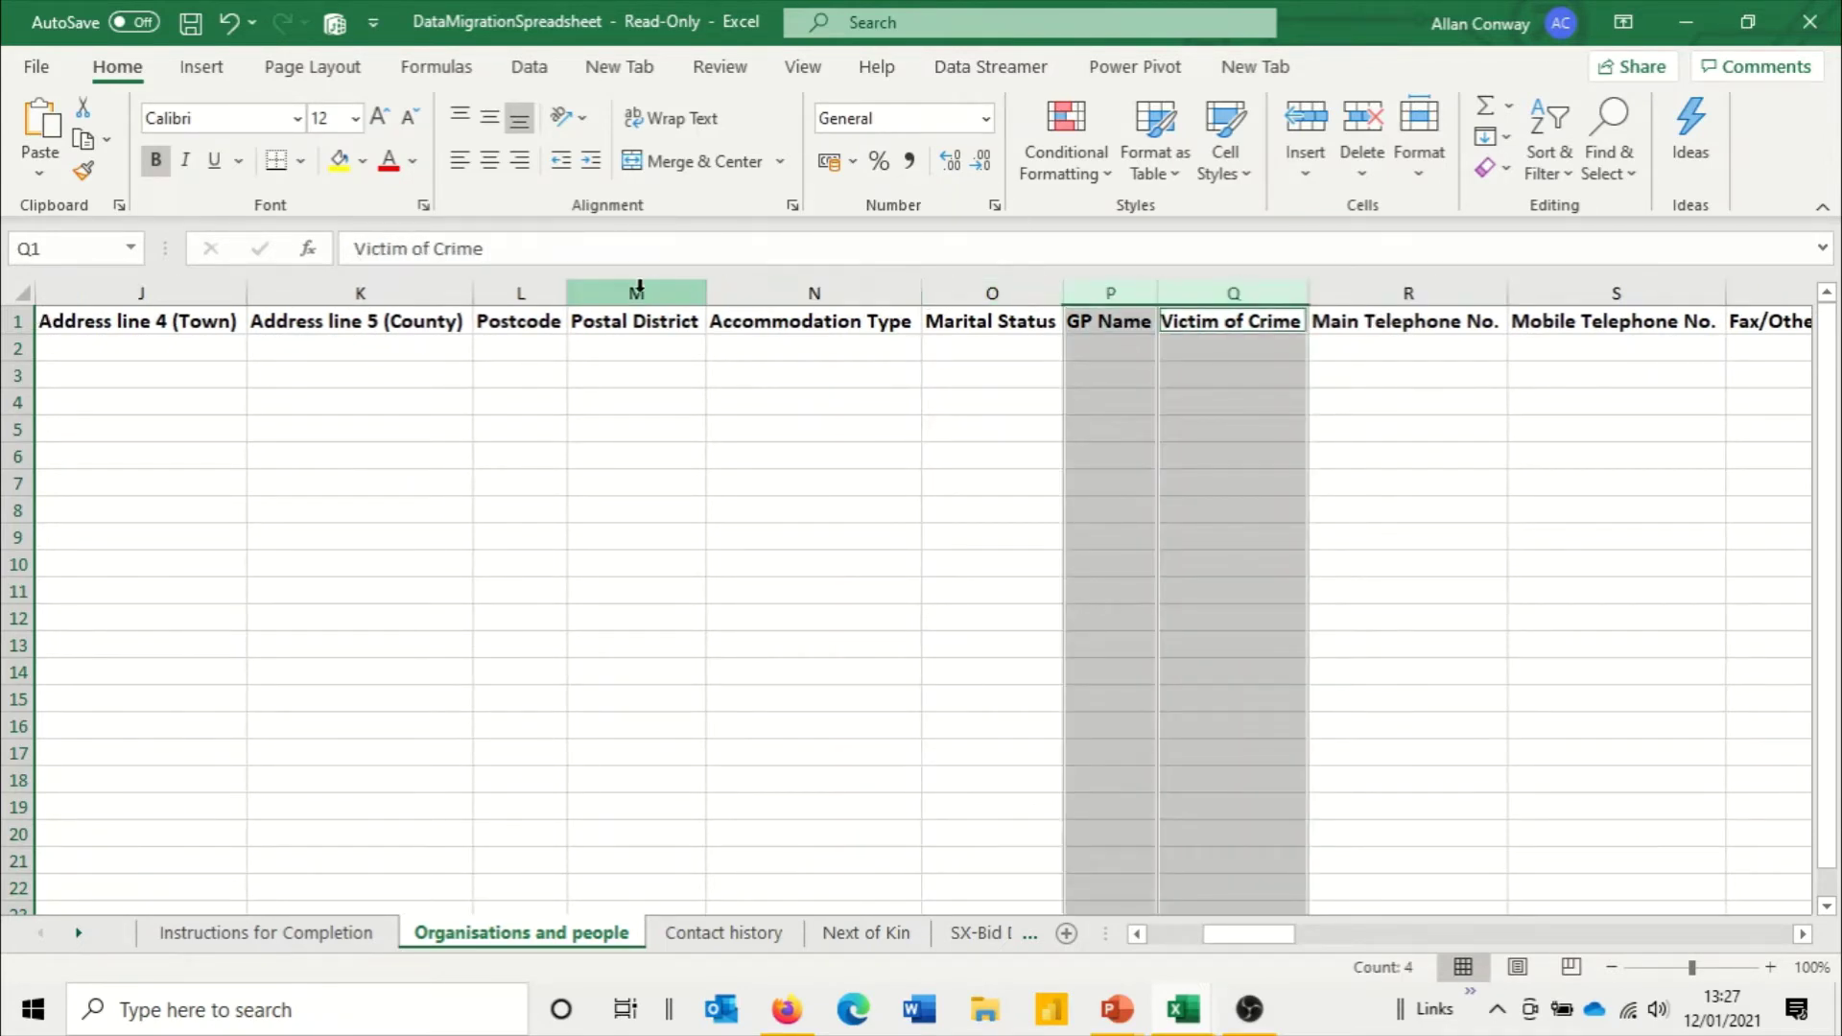
left_click_drag(1276, 935, 1349, 929)
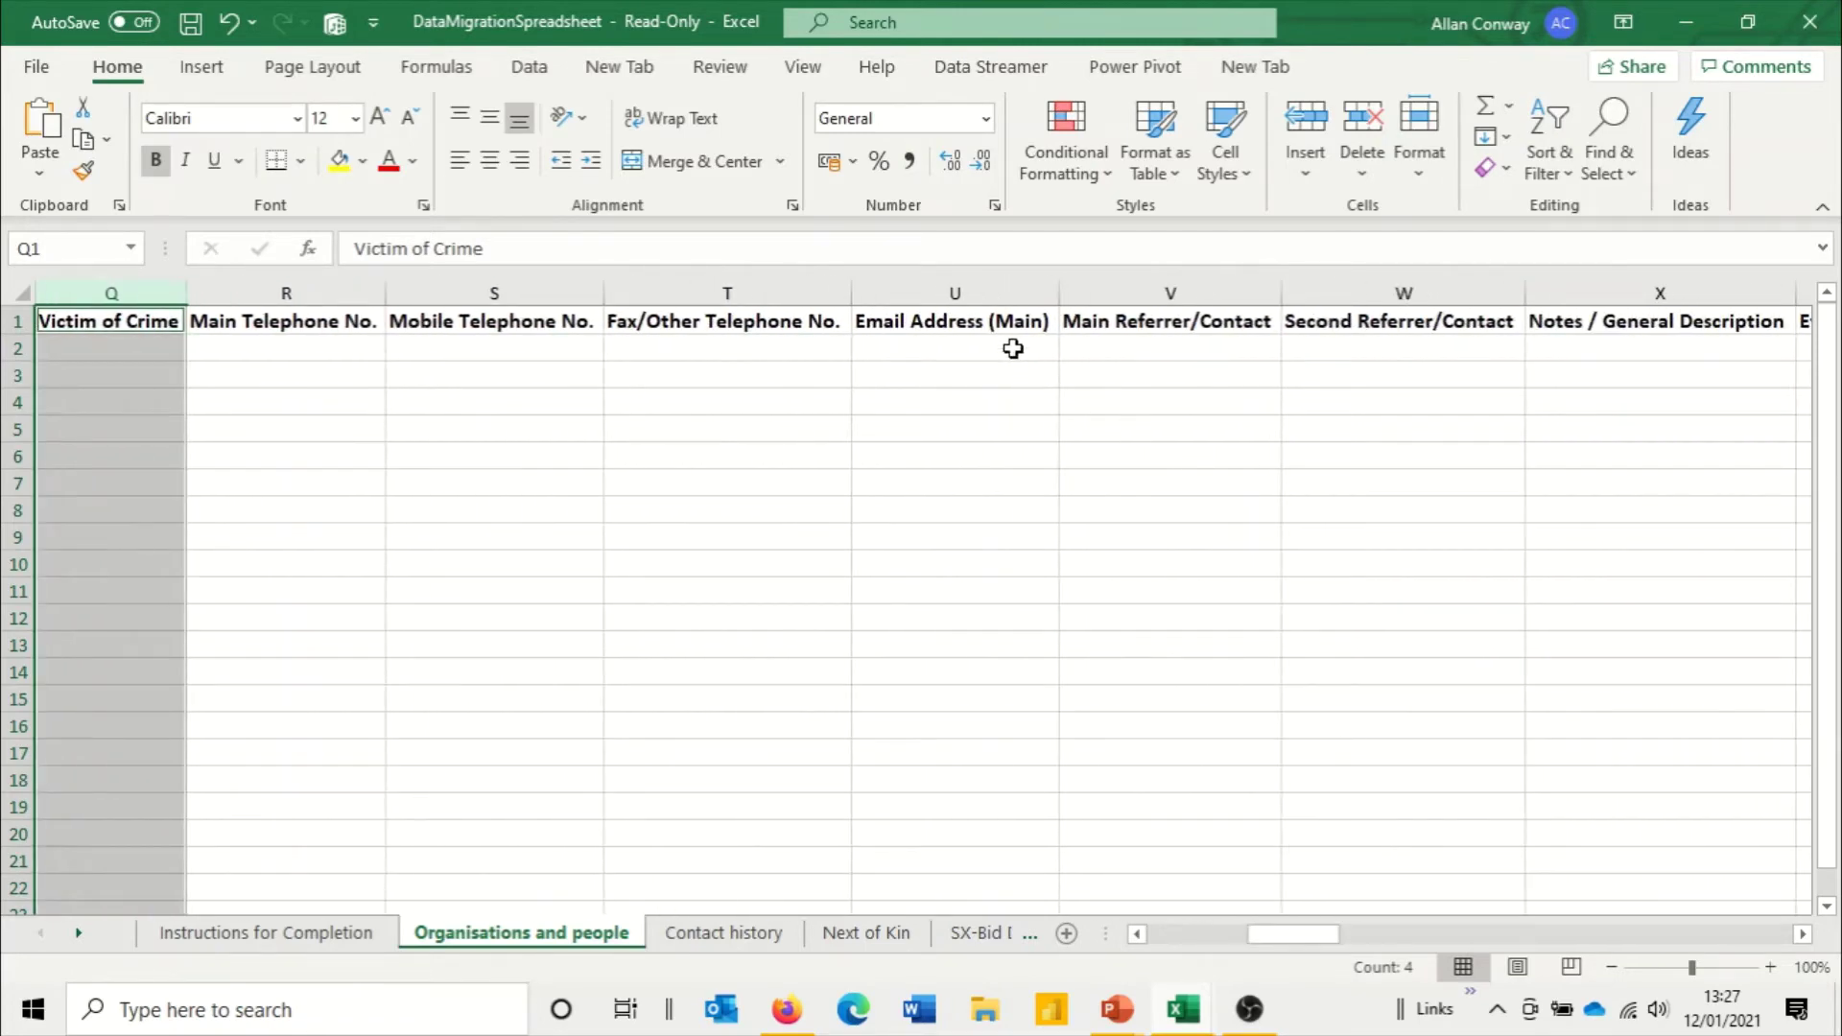
left_click(1172, 290, "ctrl")
left_click(1382, 290, "ctrl")
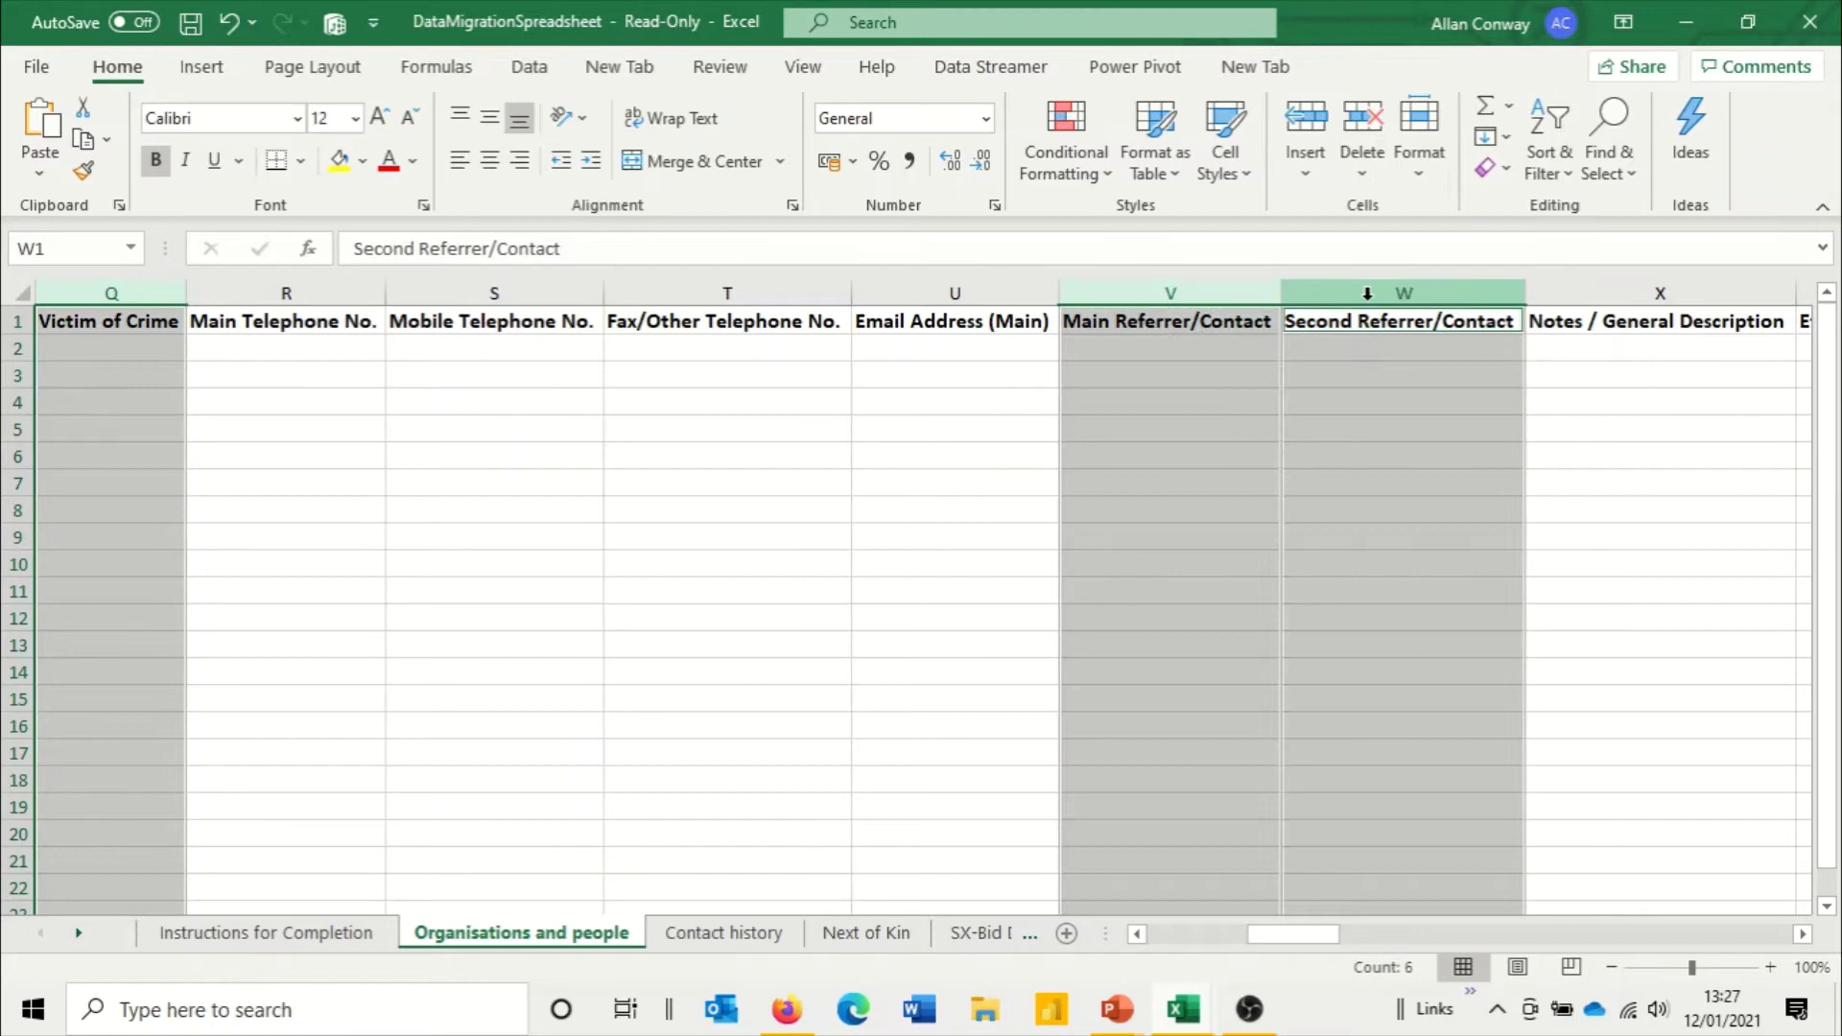
left_click(1598, 290, "ctrl")
left_click_drag(1305, 936, 1333, 936)
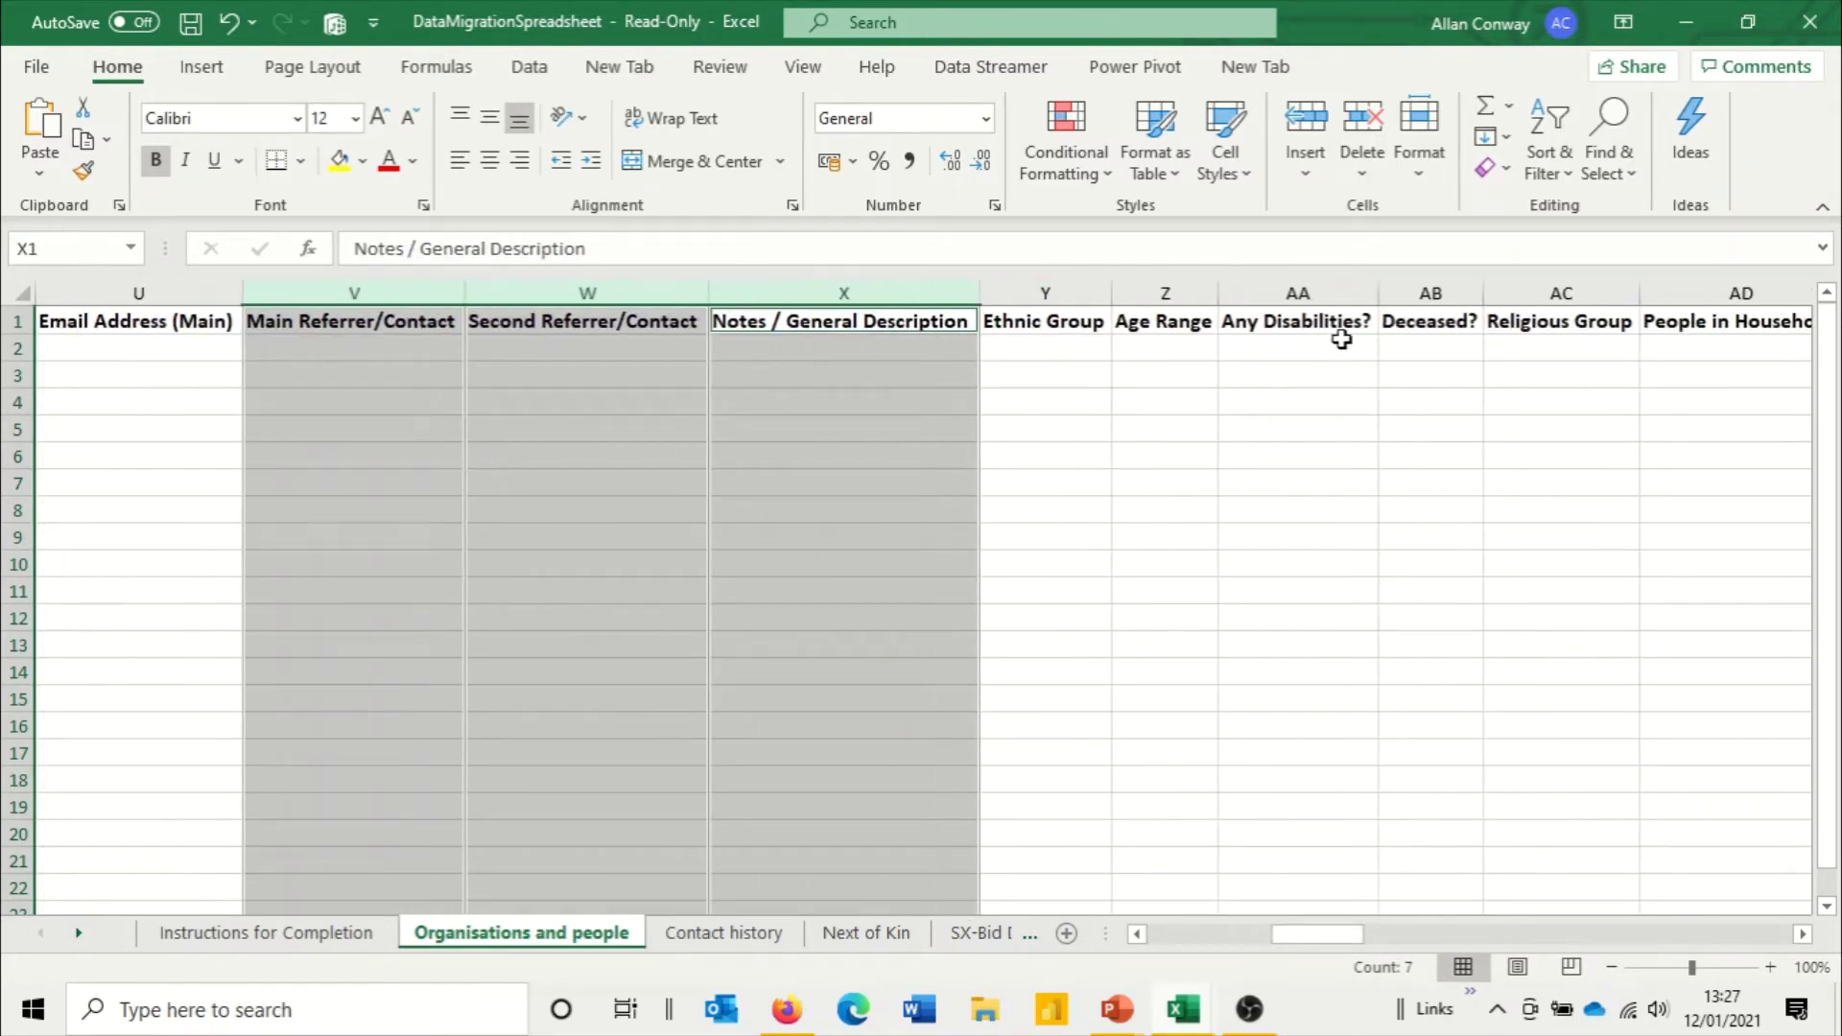
left_click(1313, 288, "ctrl")
left_click(1430, 289, "ctrl")
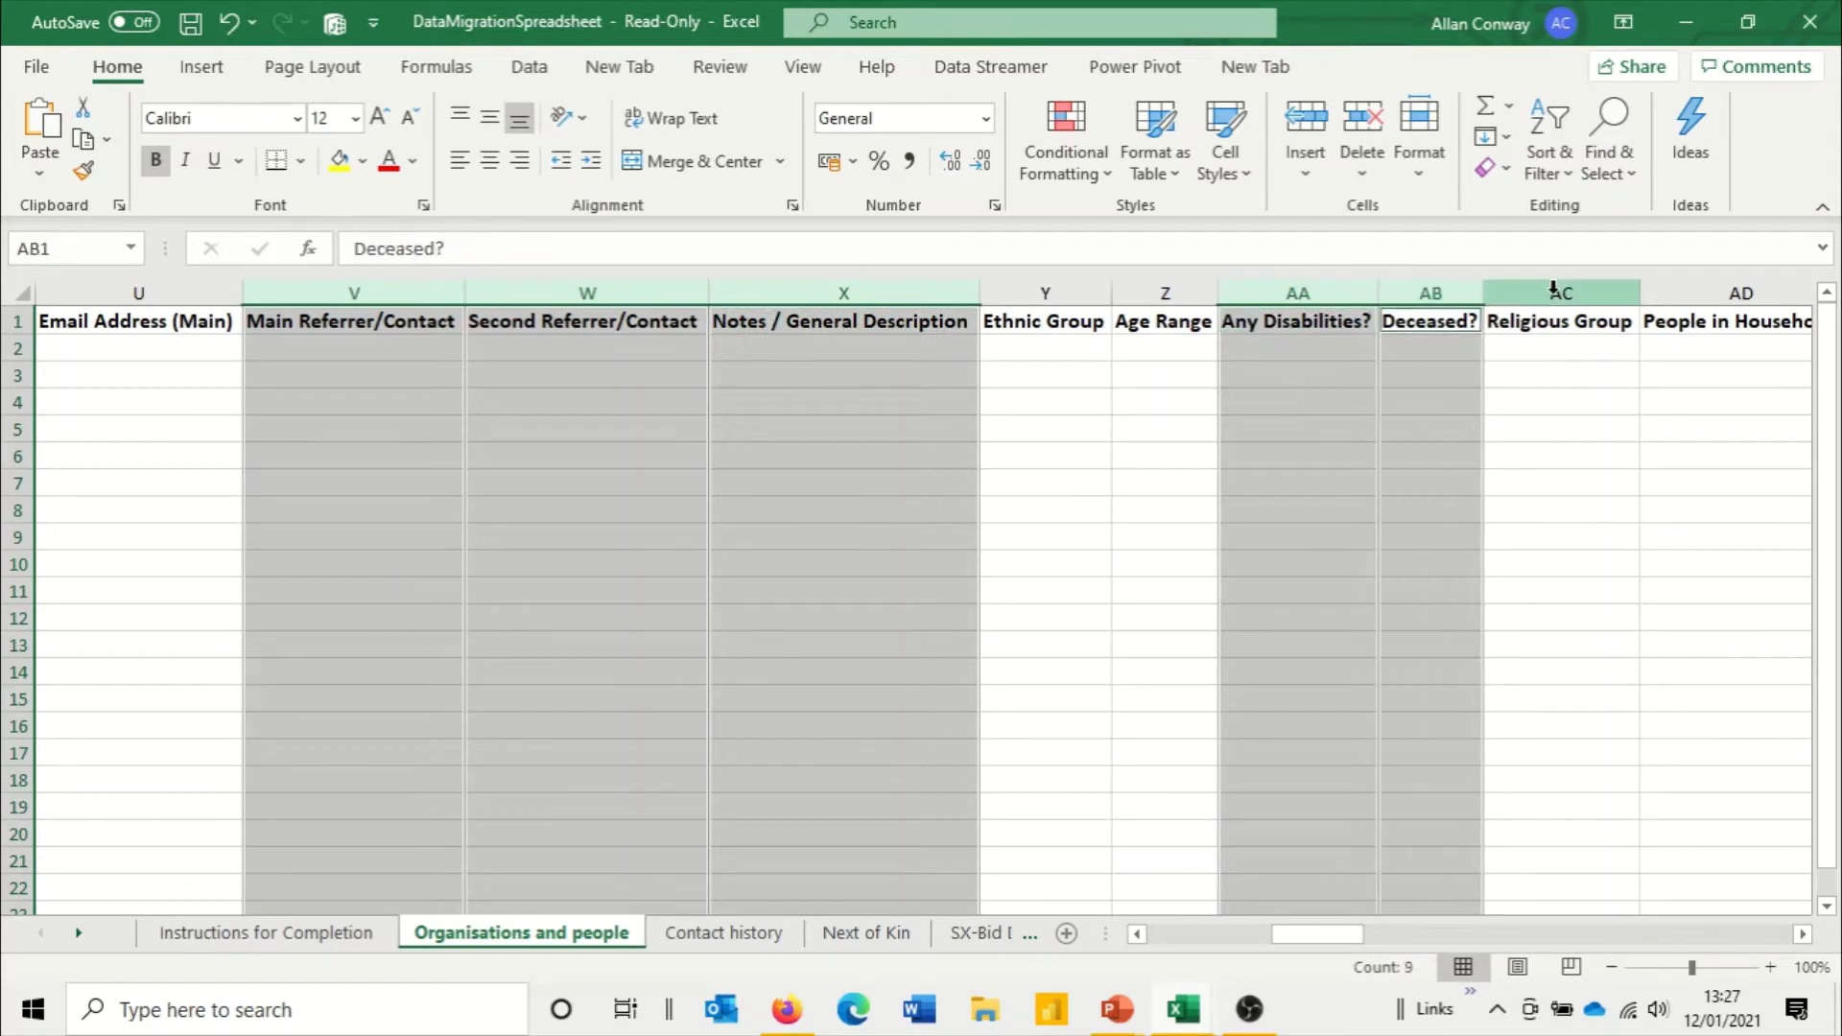
left_click(1686, 288, "ctrl")
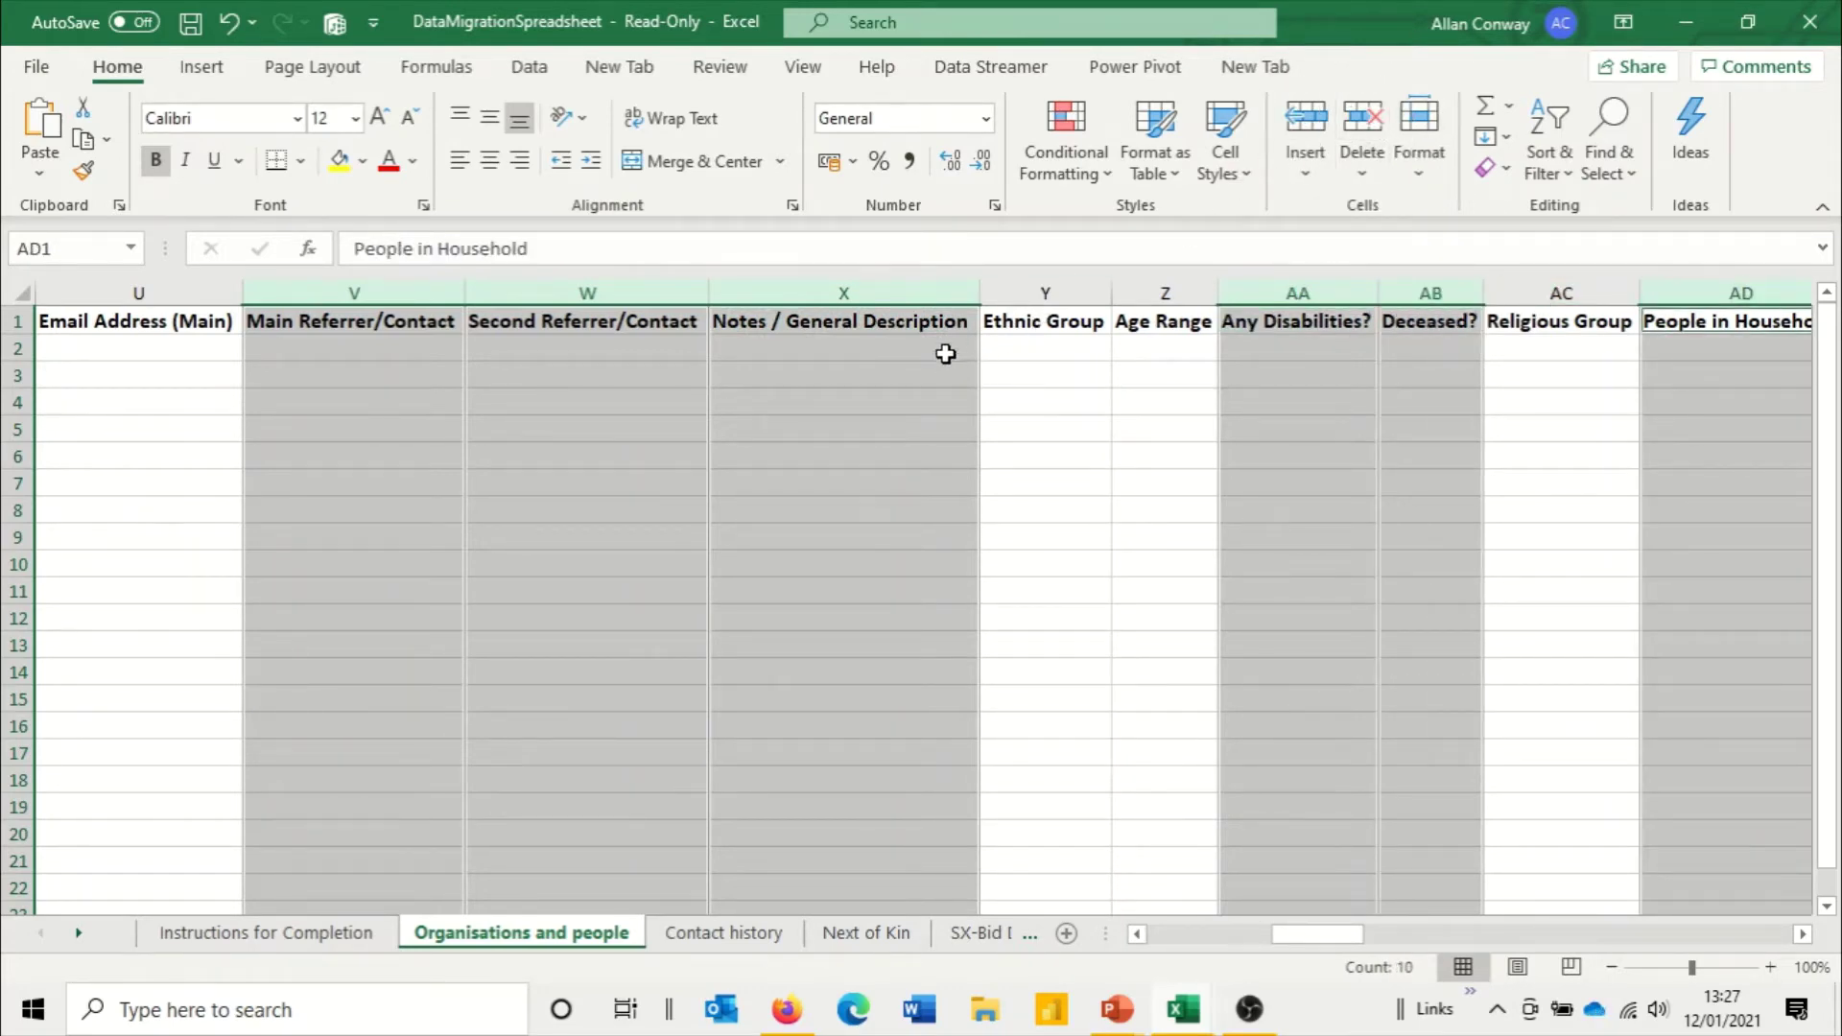
left_click(1363, 135)
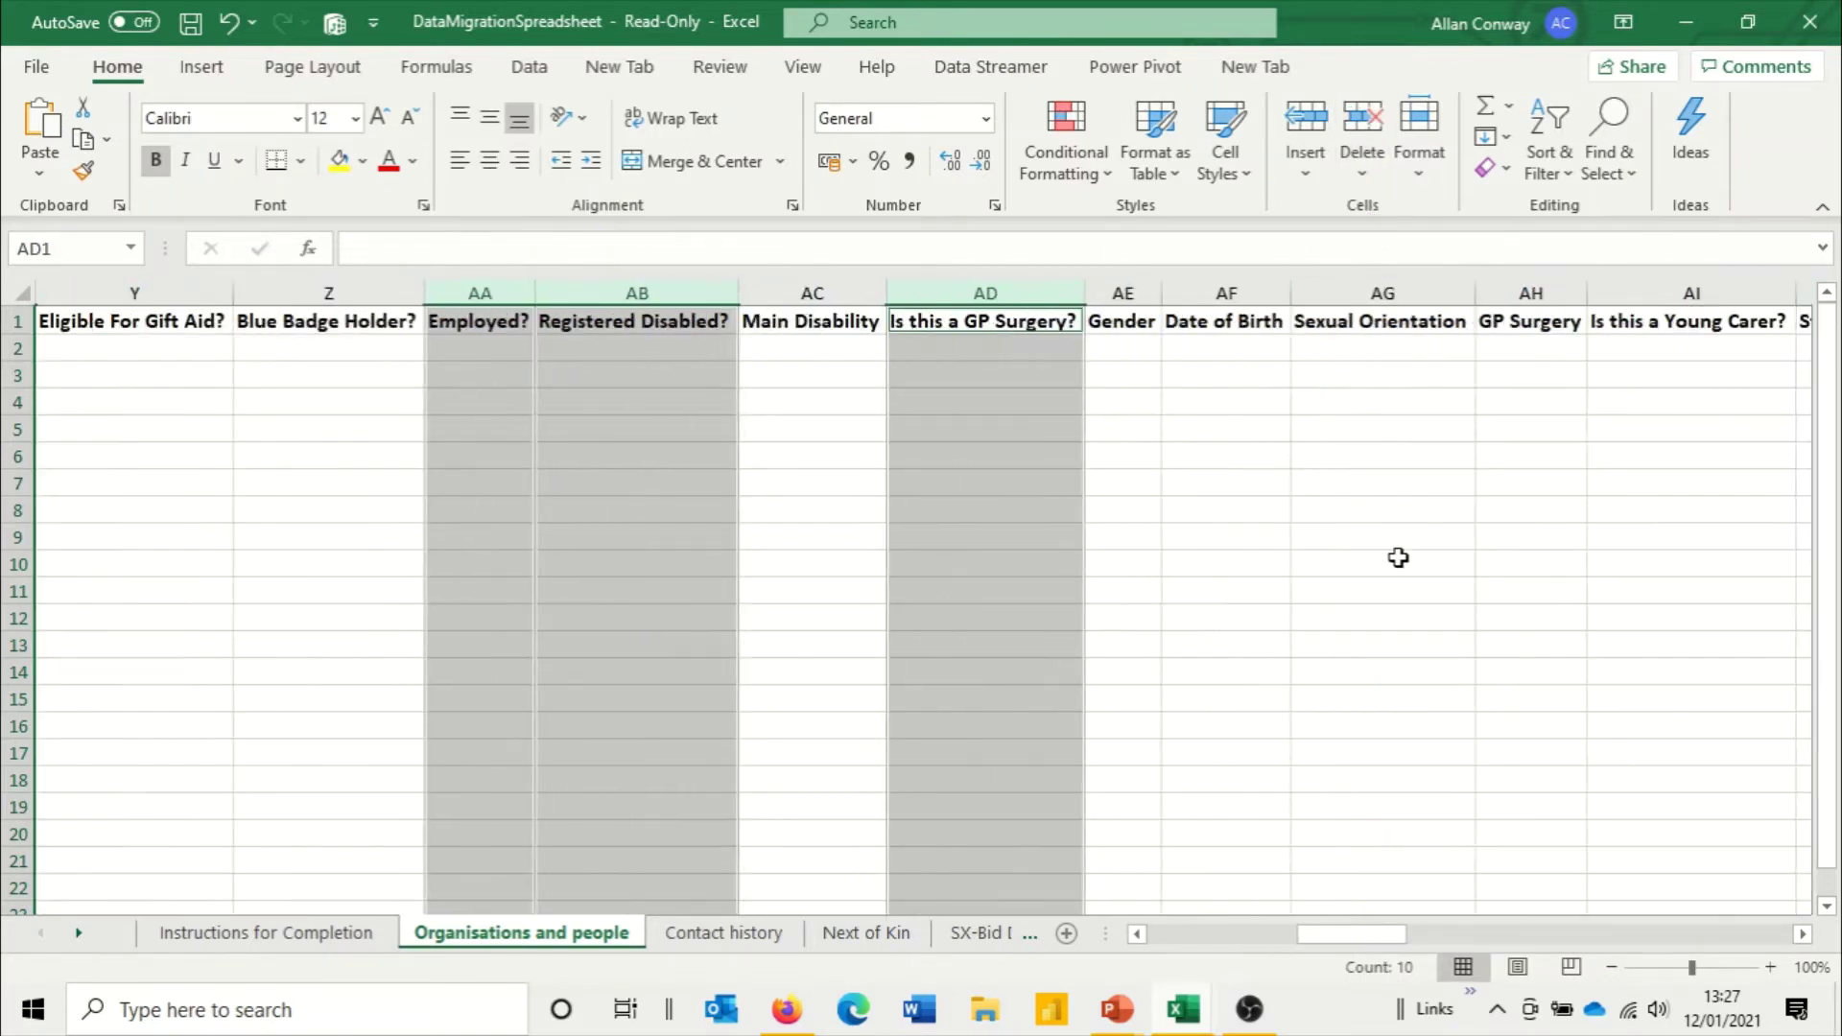
Step: Delete the Status, General Category of Need, Service User Group, School and Usual Support Worker columns from the Organisations and people sheet
left_click_drag(1355, 941, 1391, 939)
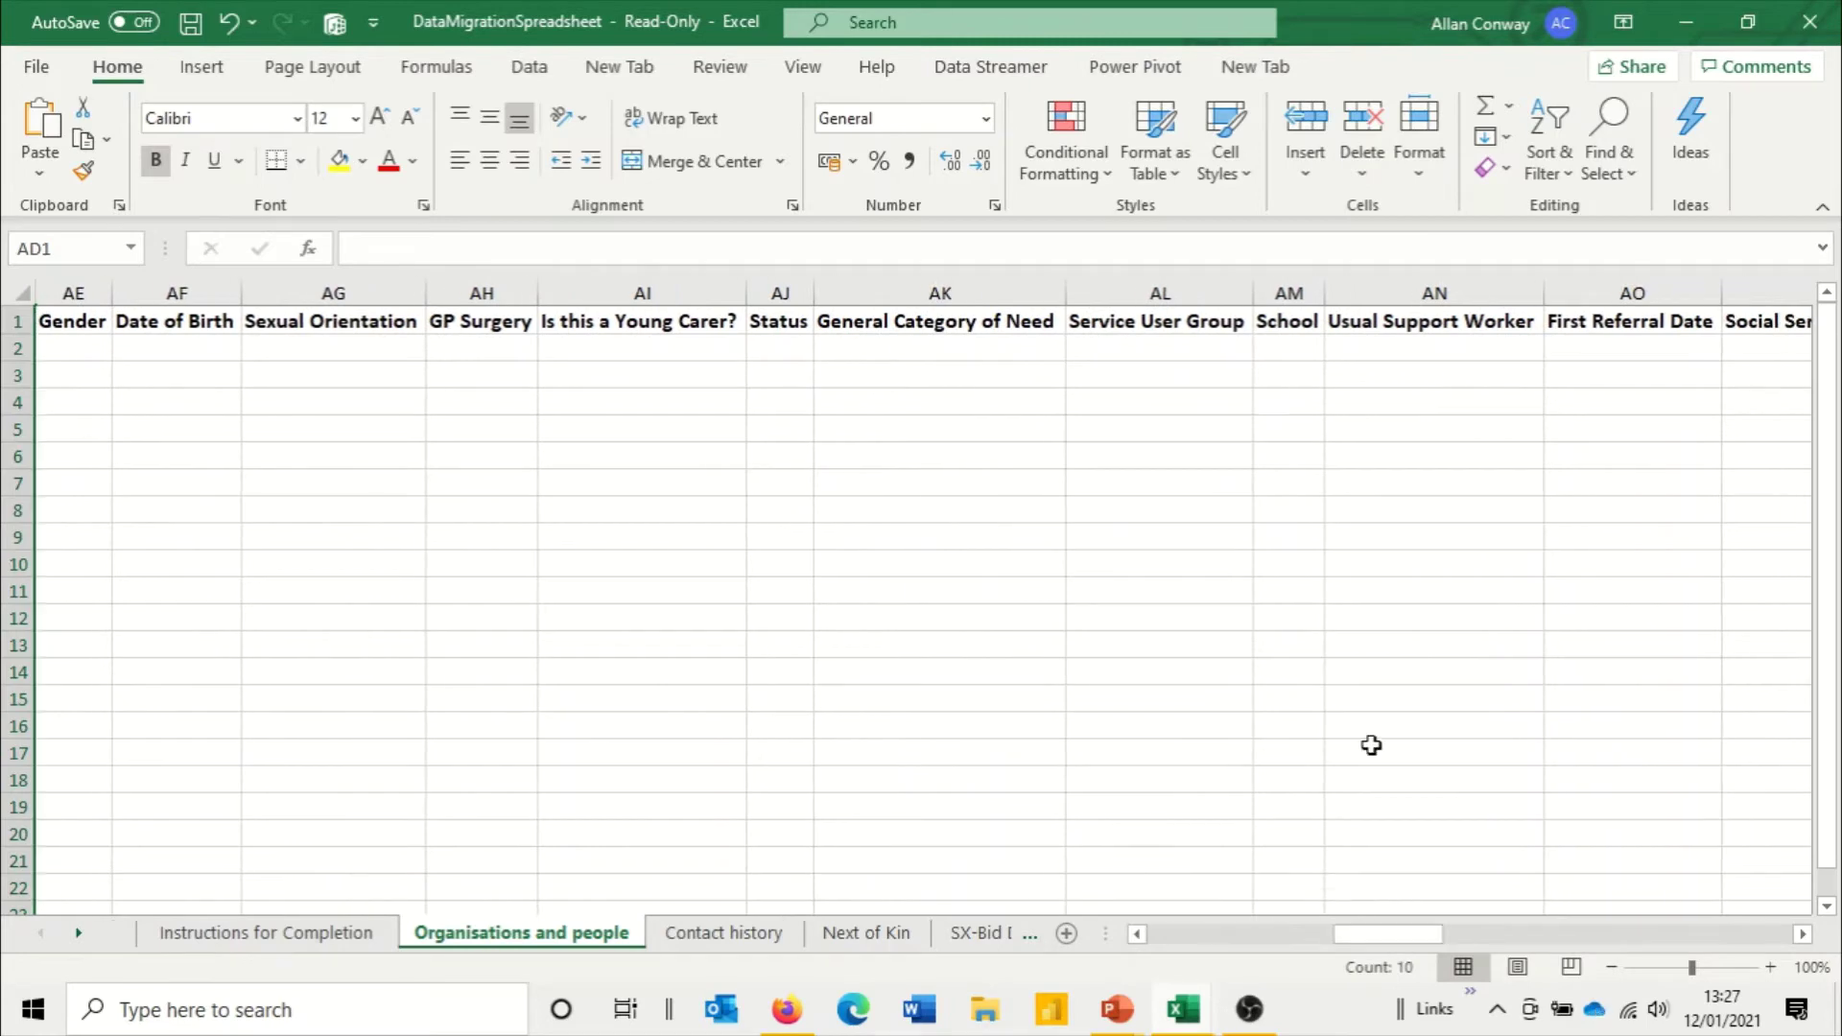
left_click(980, 295)
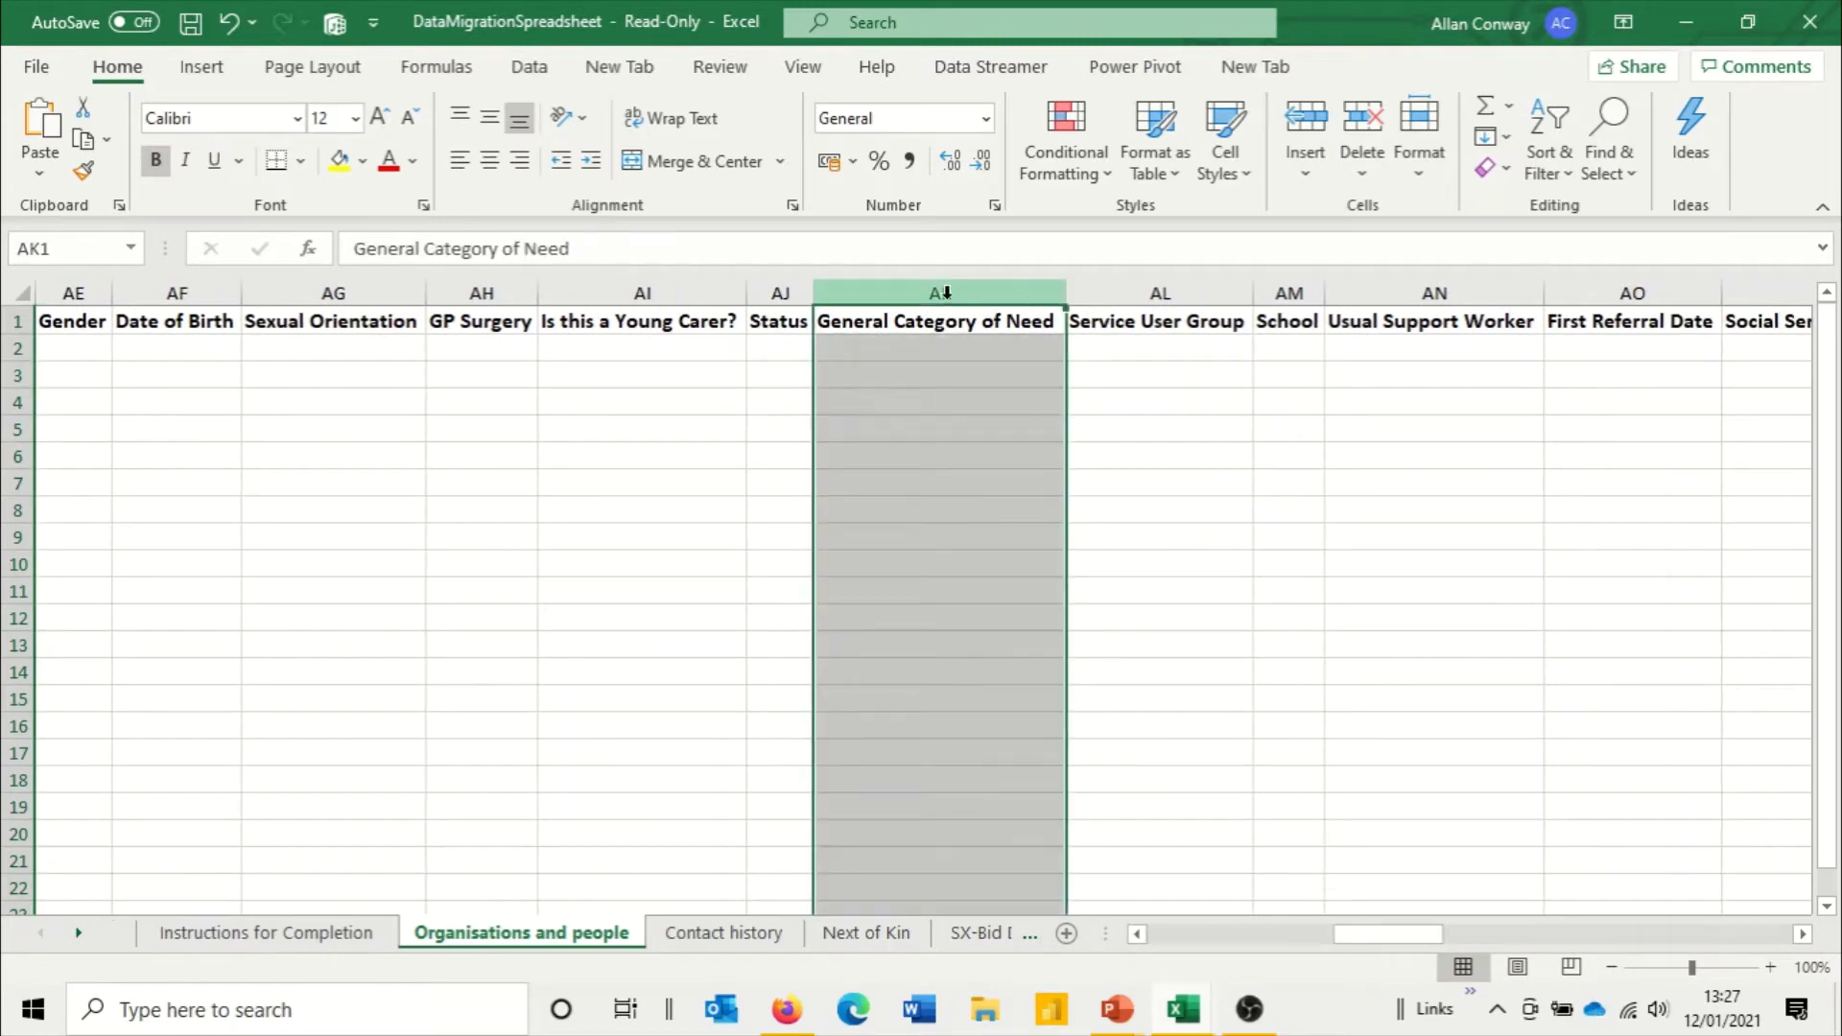
left_click(779, 289, "ctrl")
left_click(1127, 289, "ctrl")
left_click(1287, 289, "ctrl")
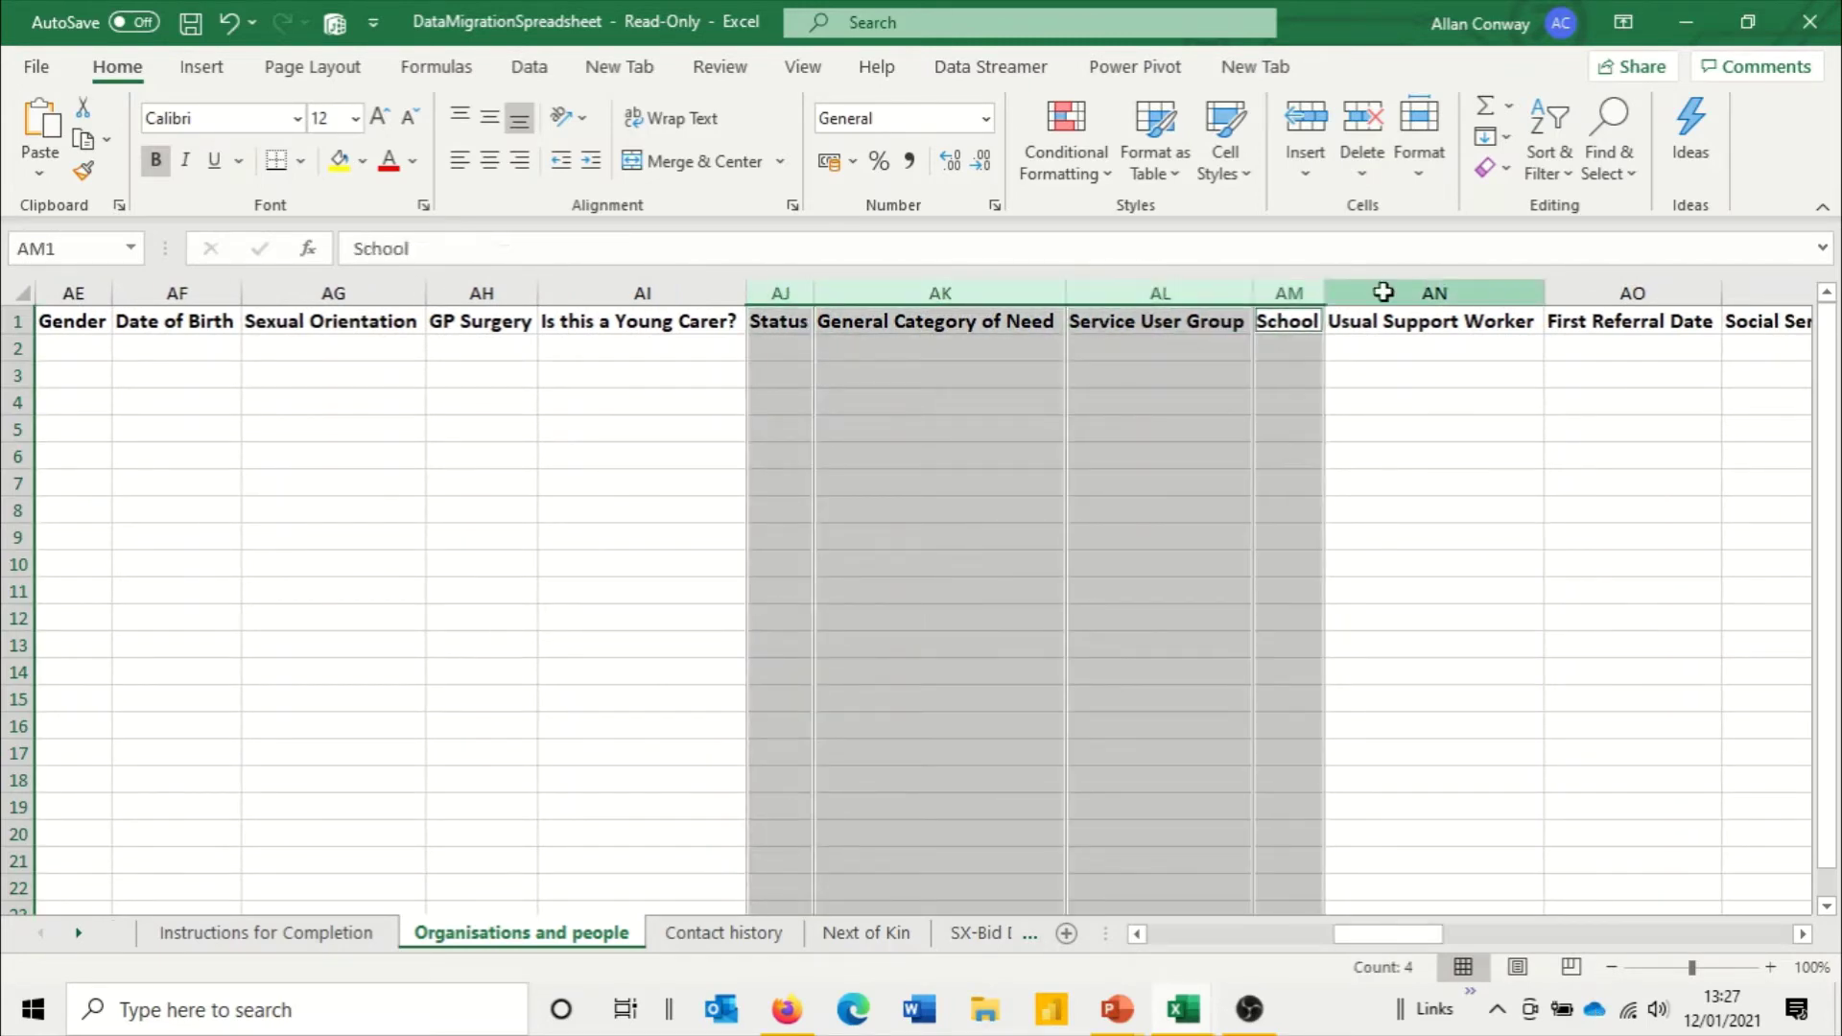
left_click(1383, 293, "ctrl")
left_click(1363, 120)
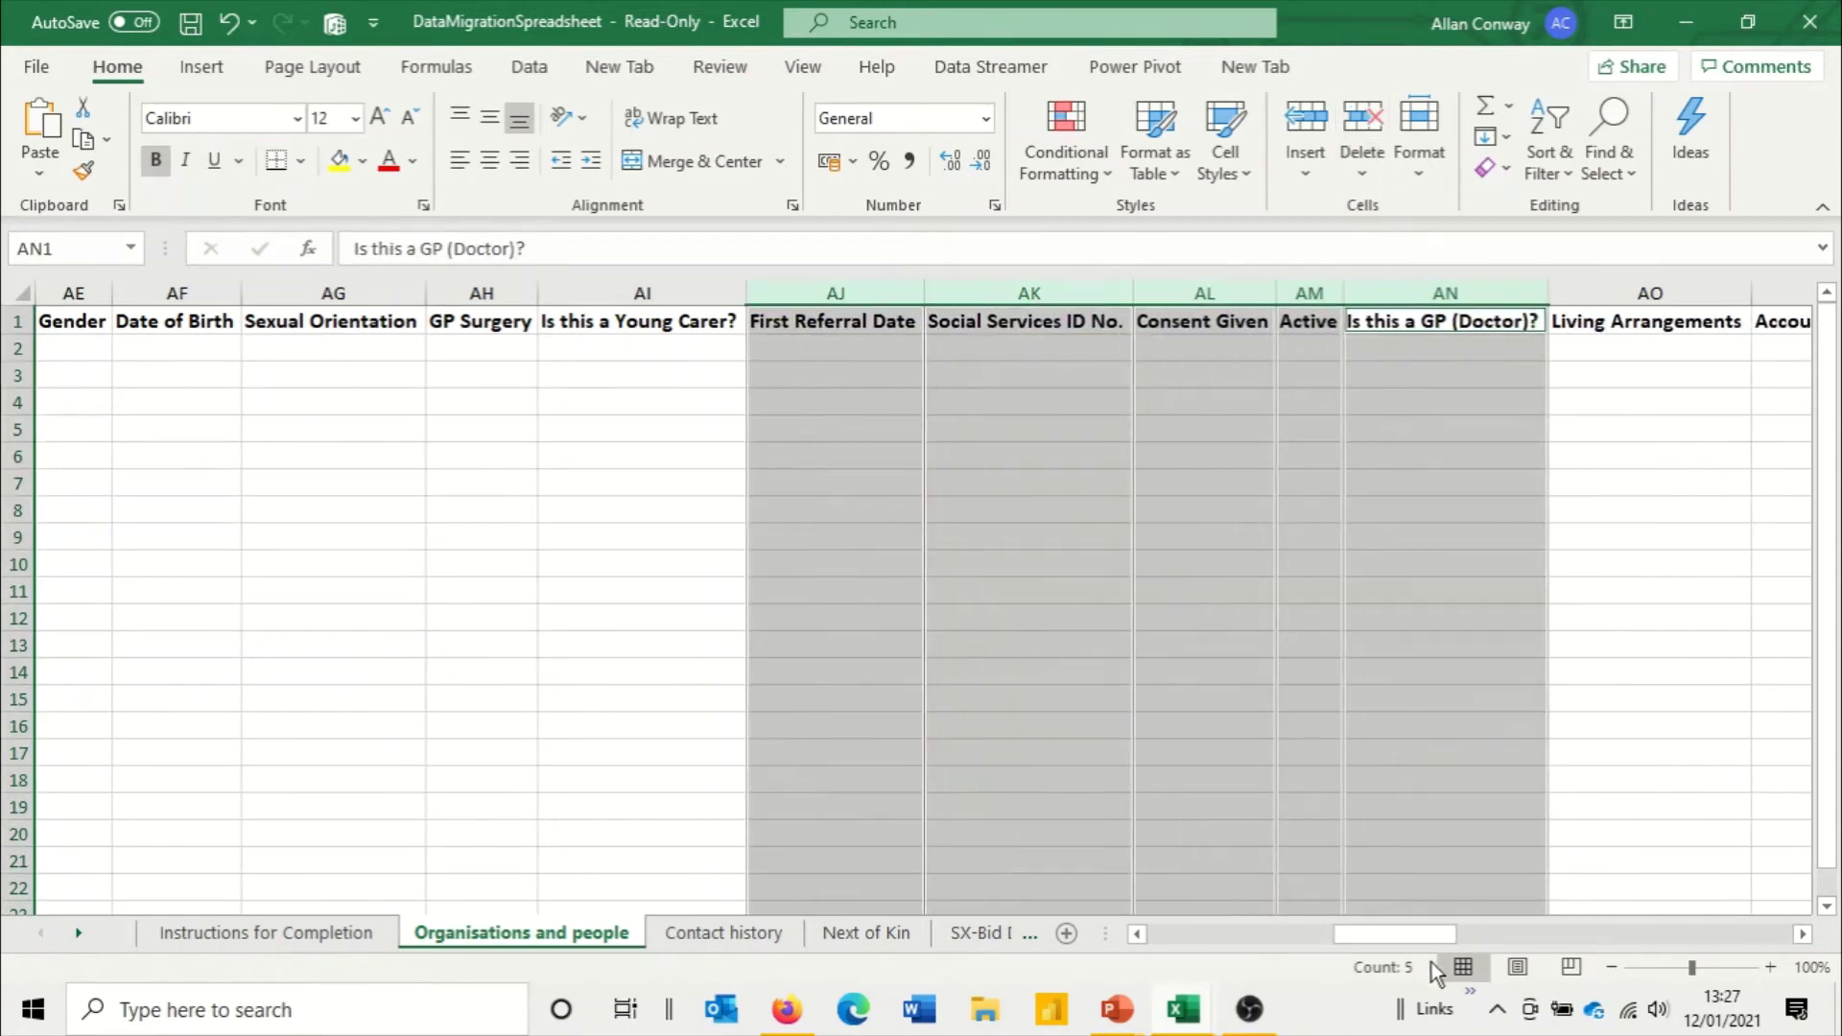
Step: Enter Y in the first data row of the Is a Client column
left_click_drag(1413, 937, 1574, 924)
left_click(1526, 324)
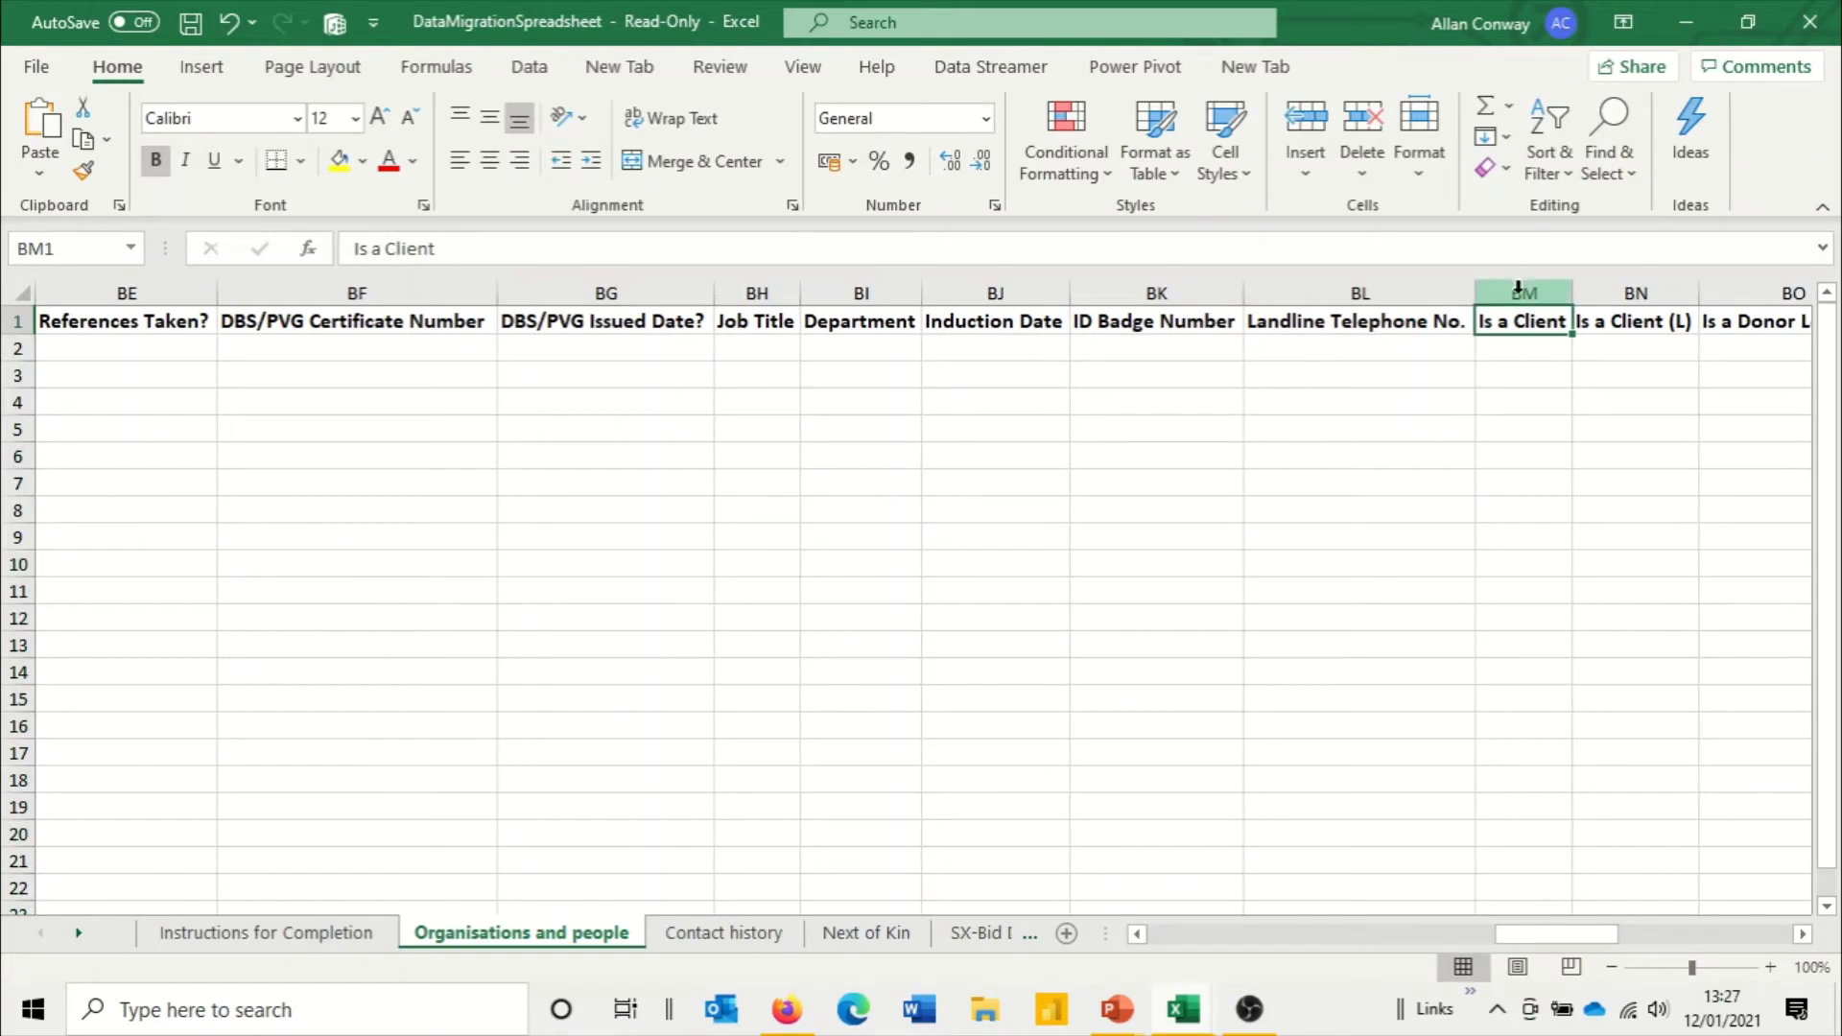
left_click(1525, 293)
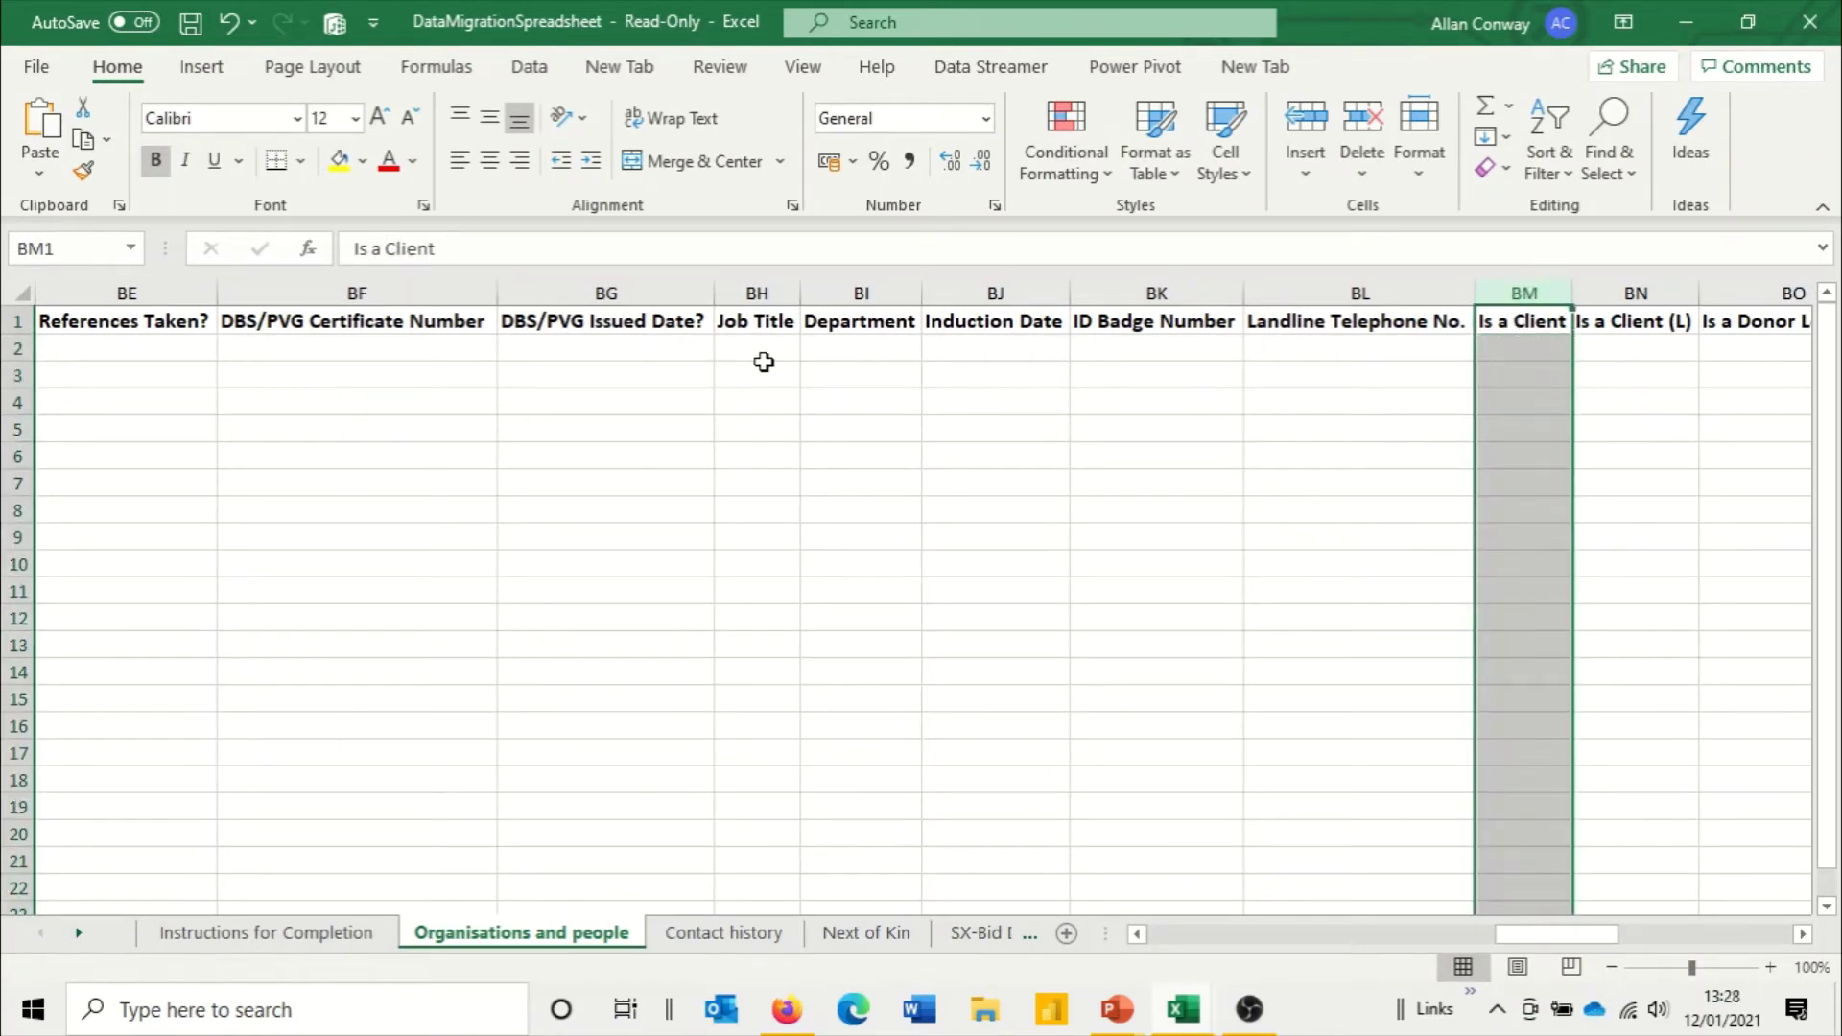
left_click(1503, 352)
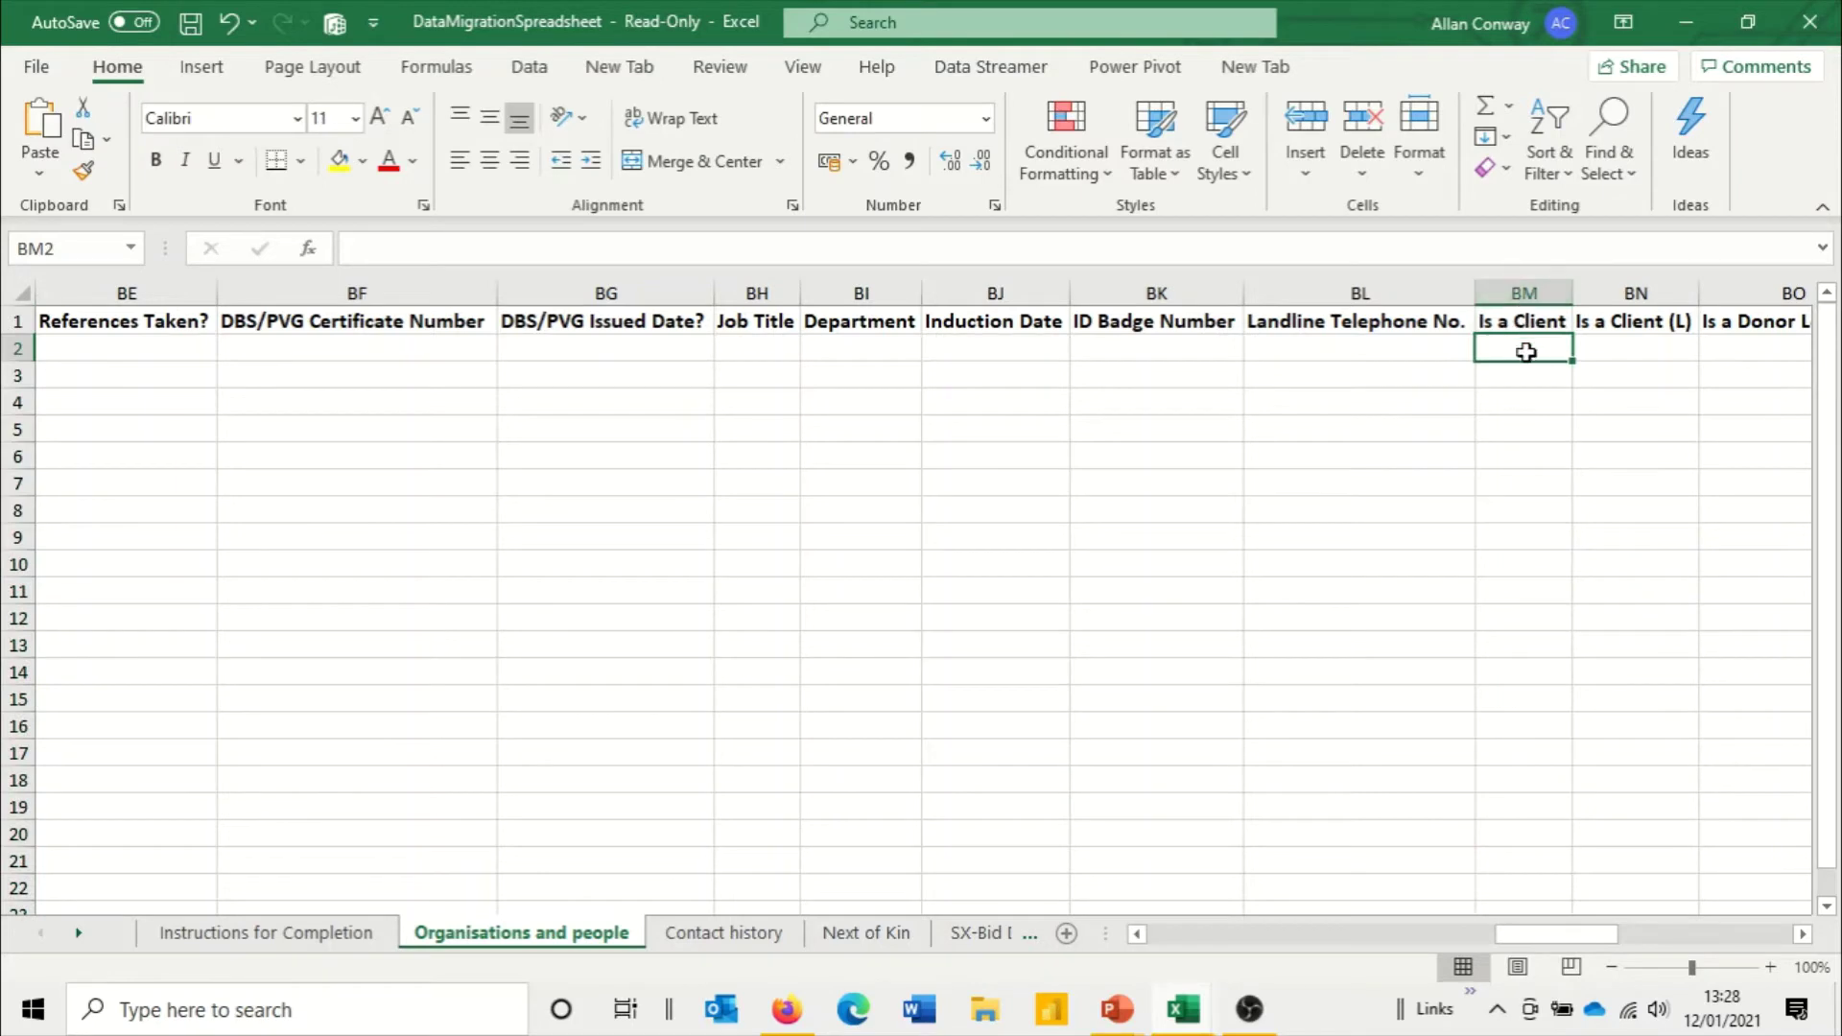
type("Y")
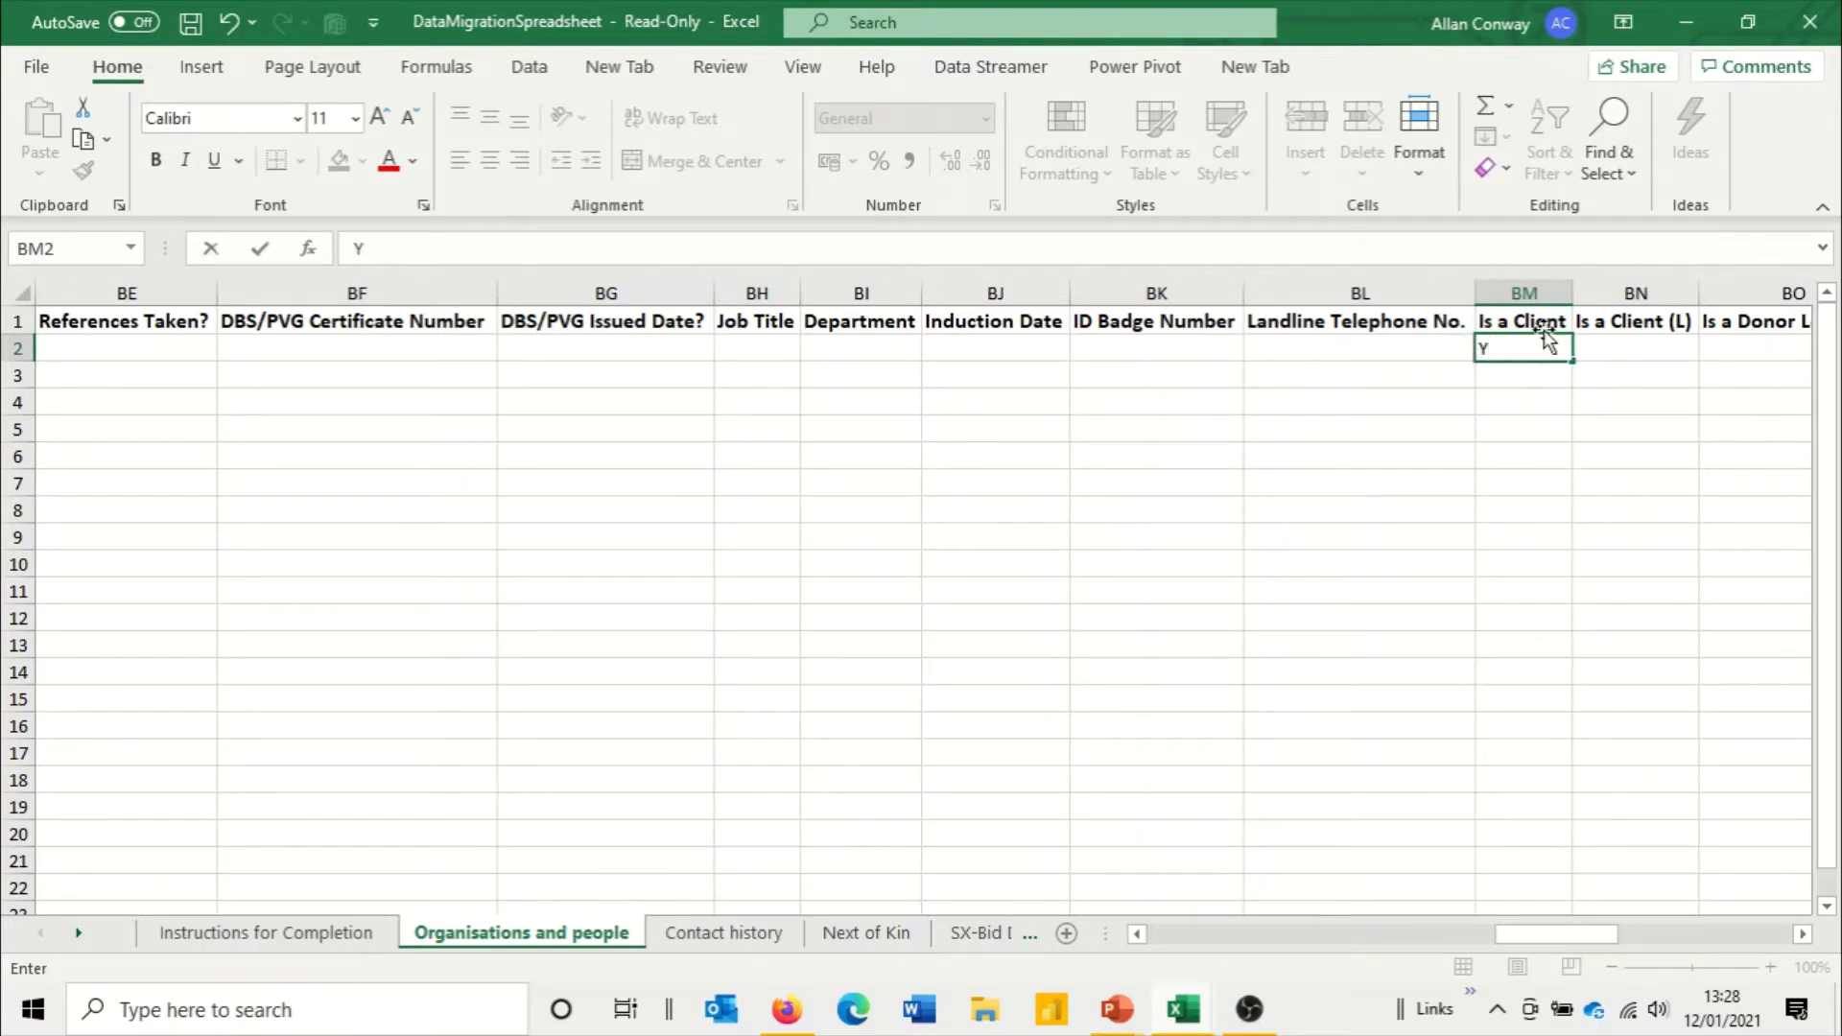
Step: Delete the Is a Client (L), Is a Donor Location, Is a Event and Is a Family columns
left_click(1801, 934)
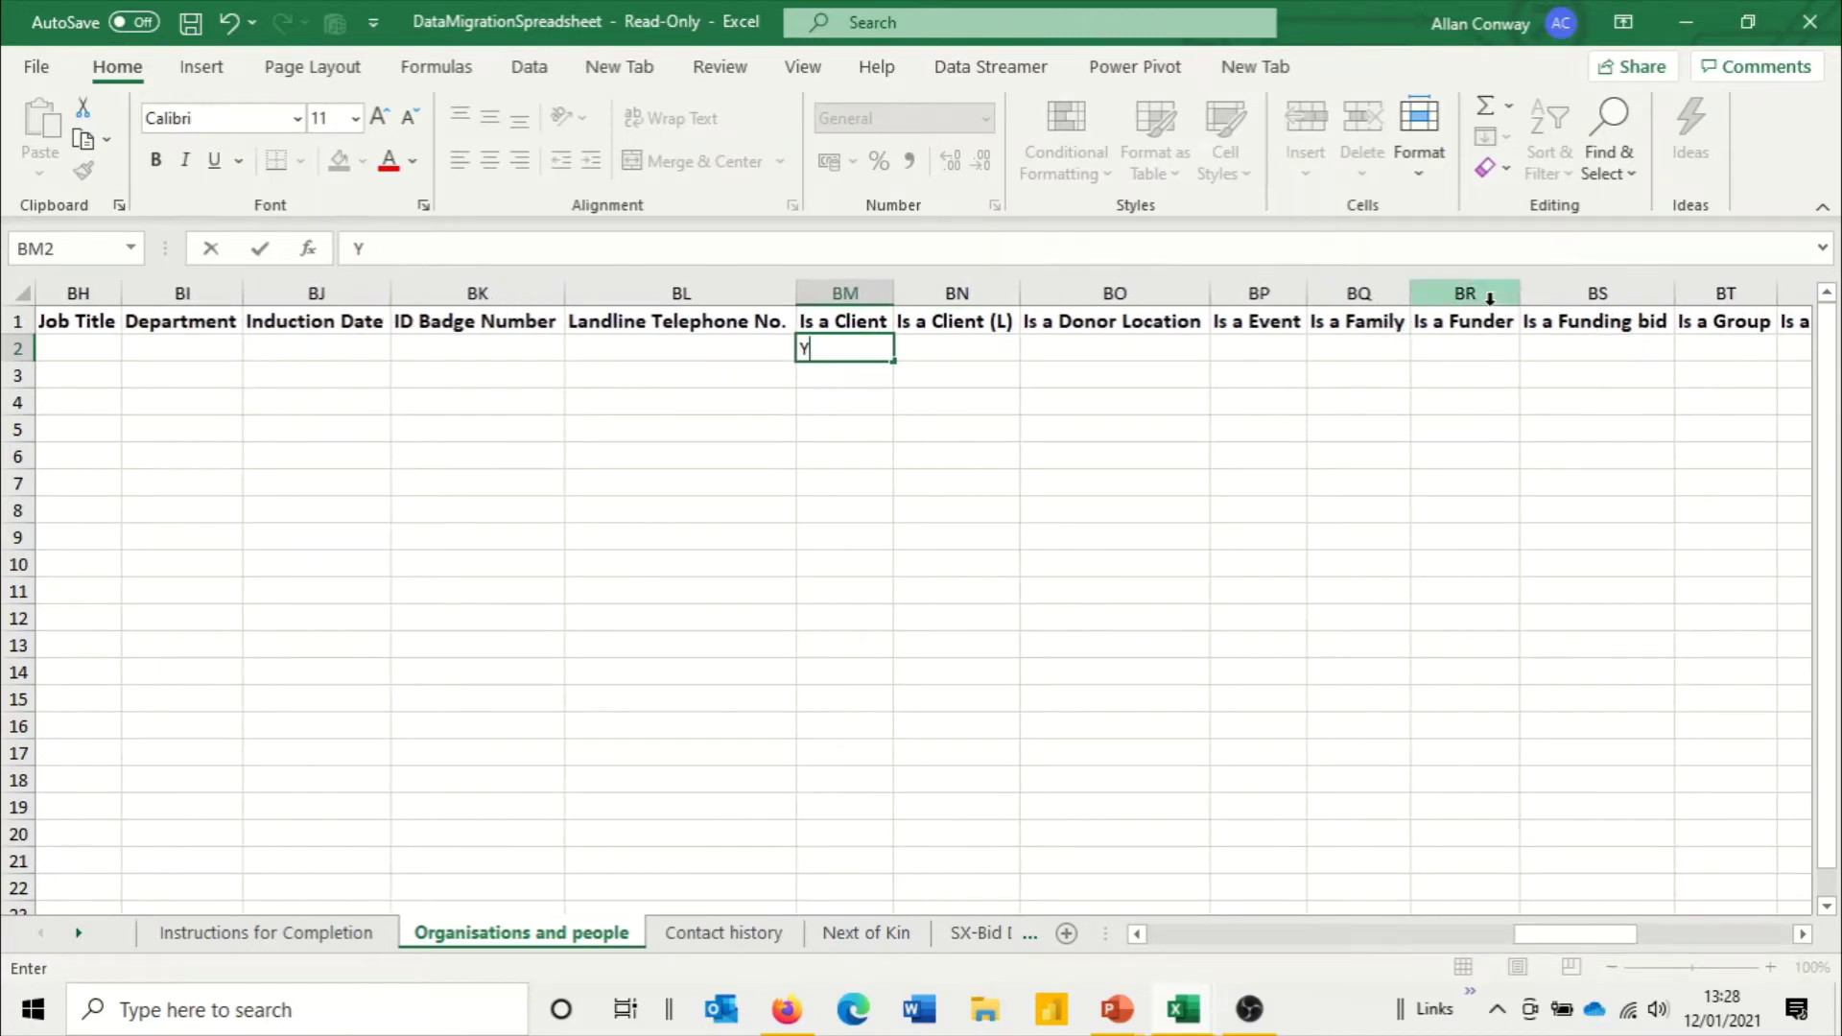
scroll(1523, 385, "right", 4)
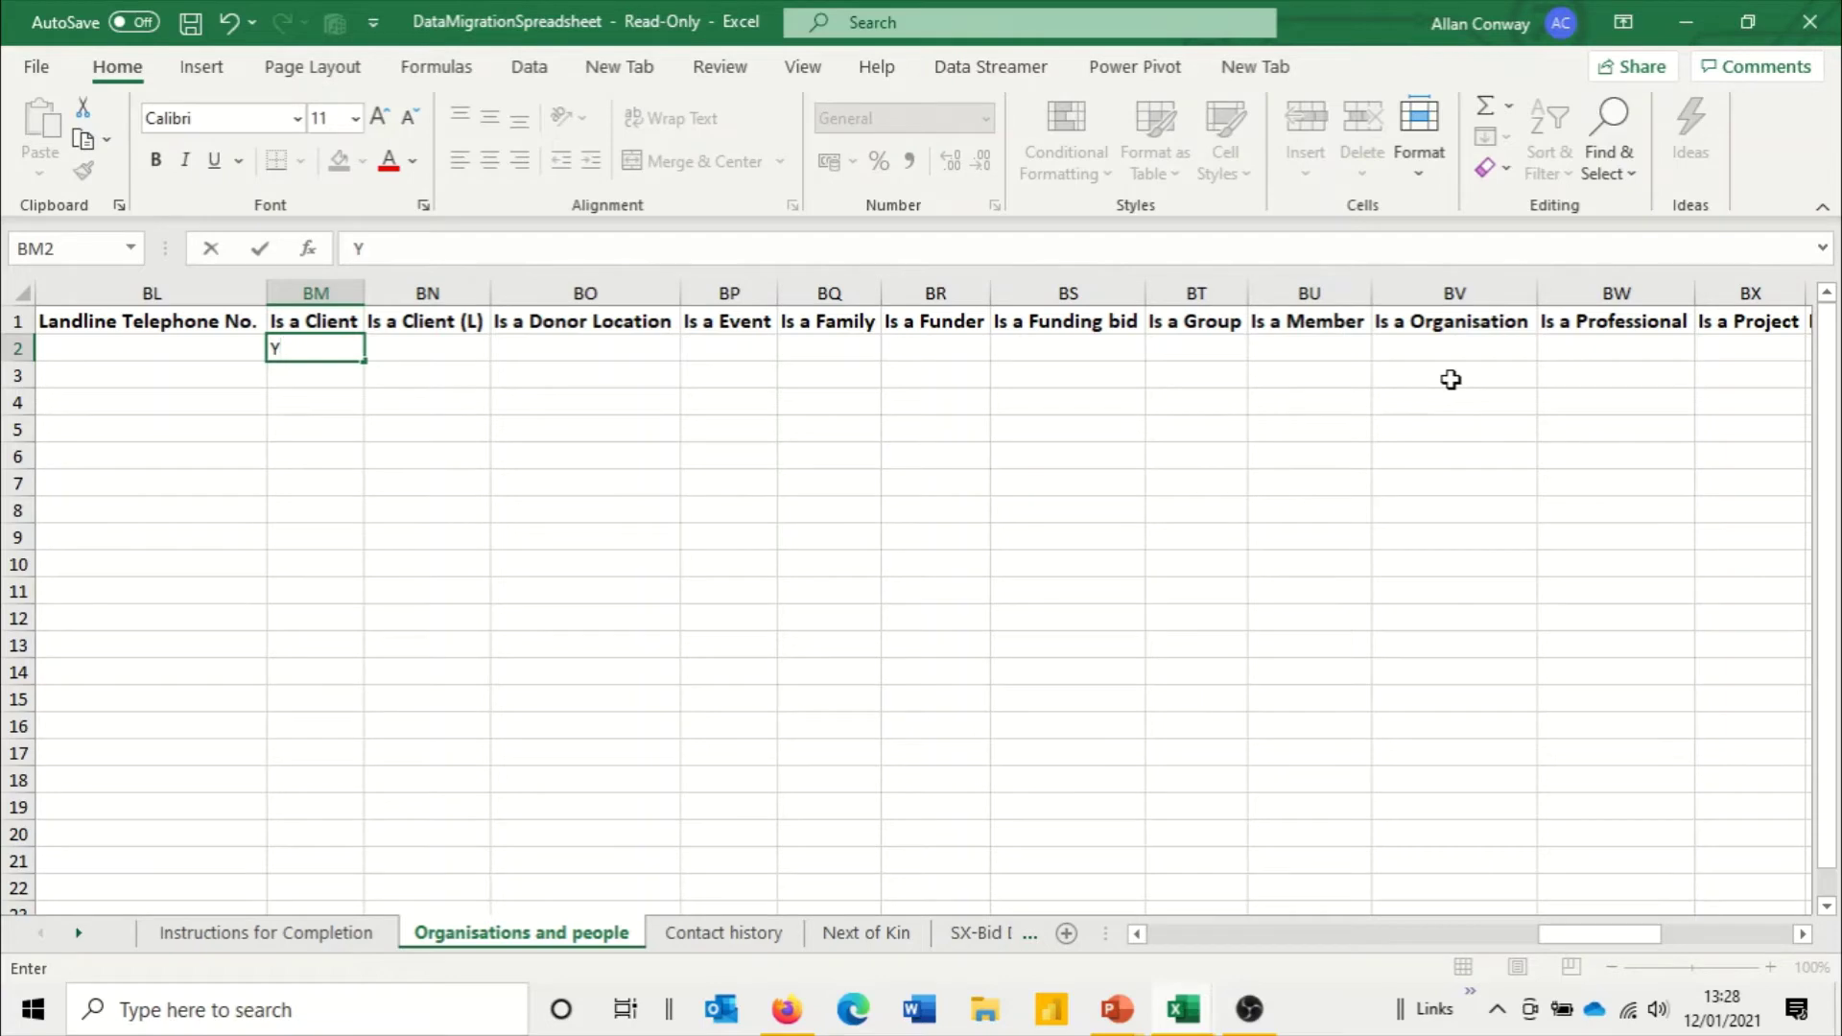
left_click(451, 293)
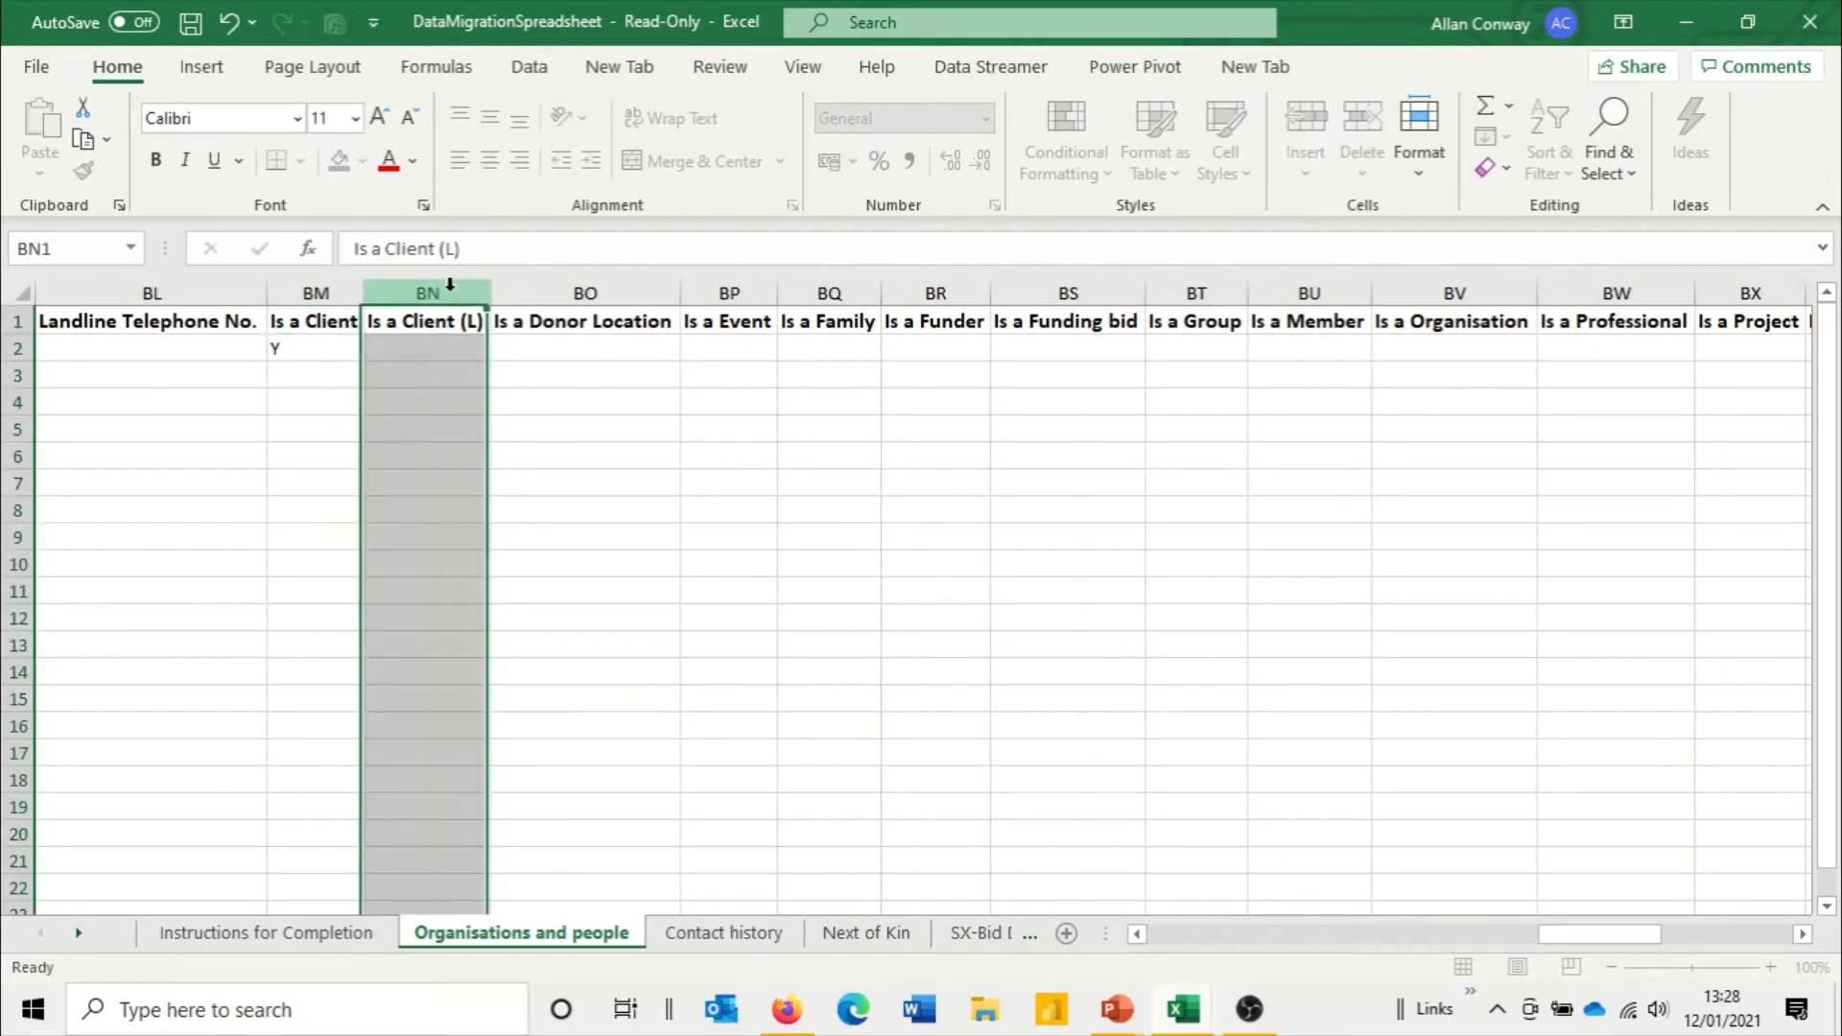
left_click(609, 291, "ctrl")
left_click(729, 292, "ctrl")
left_click(830, 293, "ctrl")
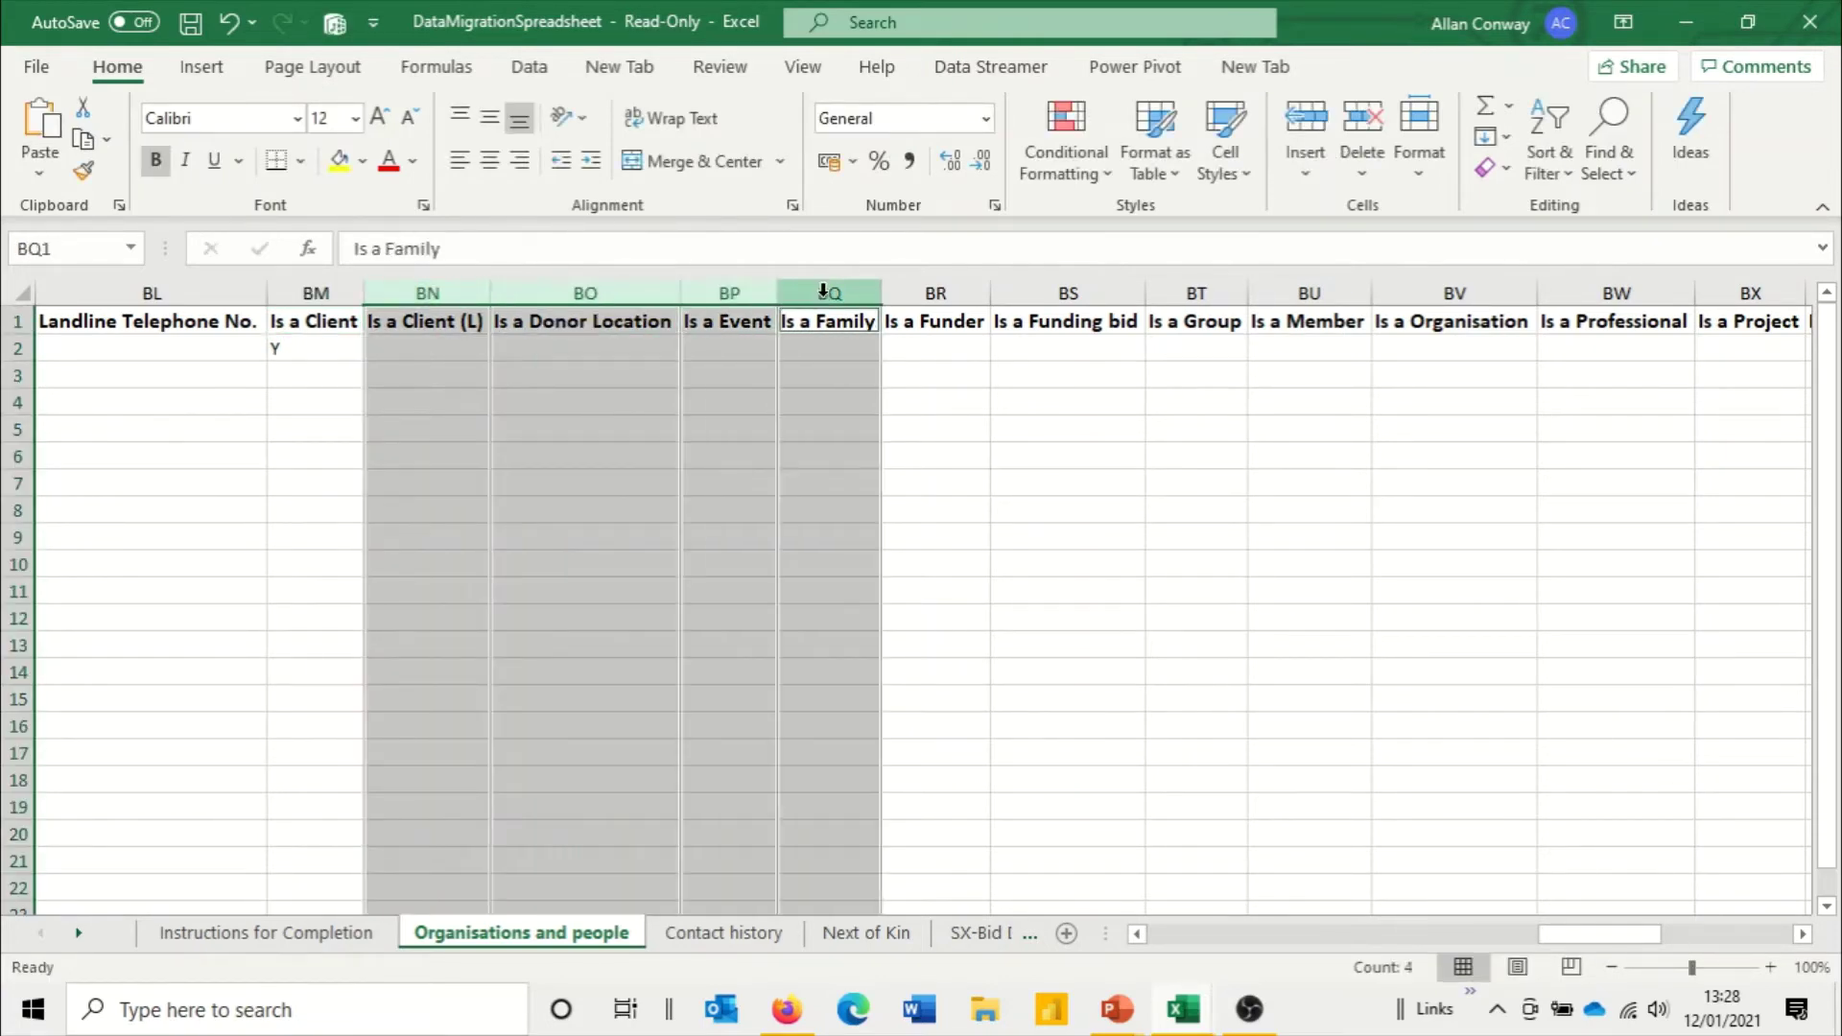
left_click(1355, 149)
left_click_drag(1562, 937, 1604, 936)
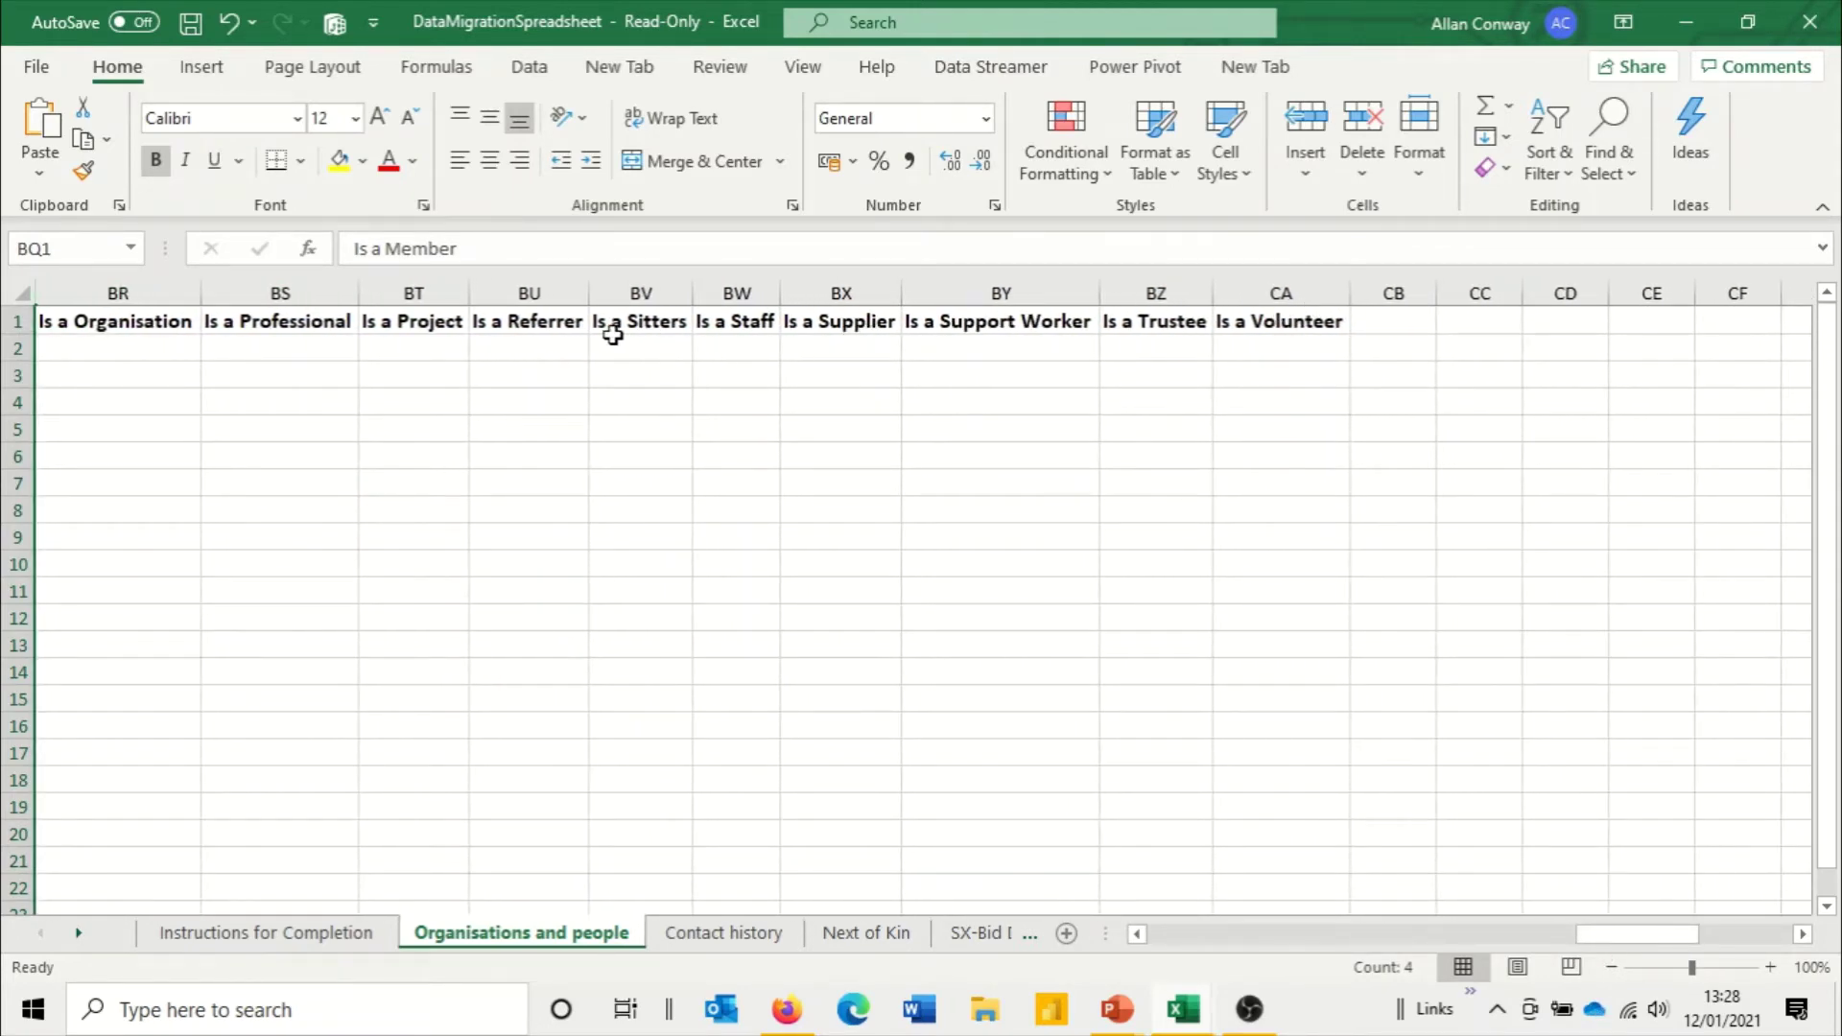
left_click_drag(1674, 937, 1183, 936)
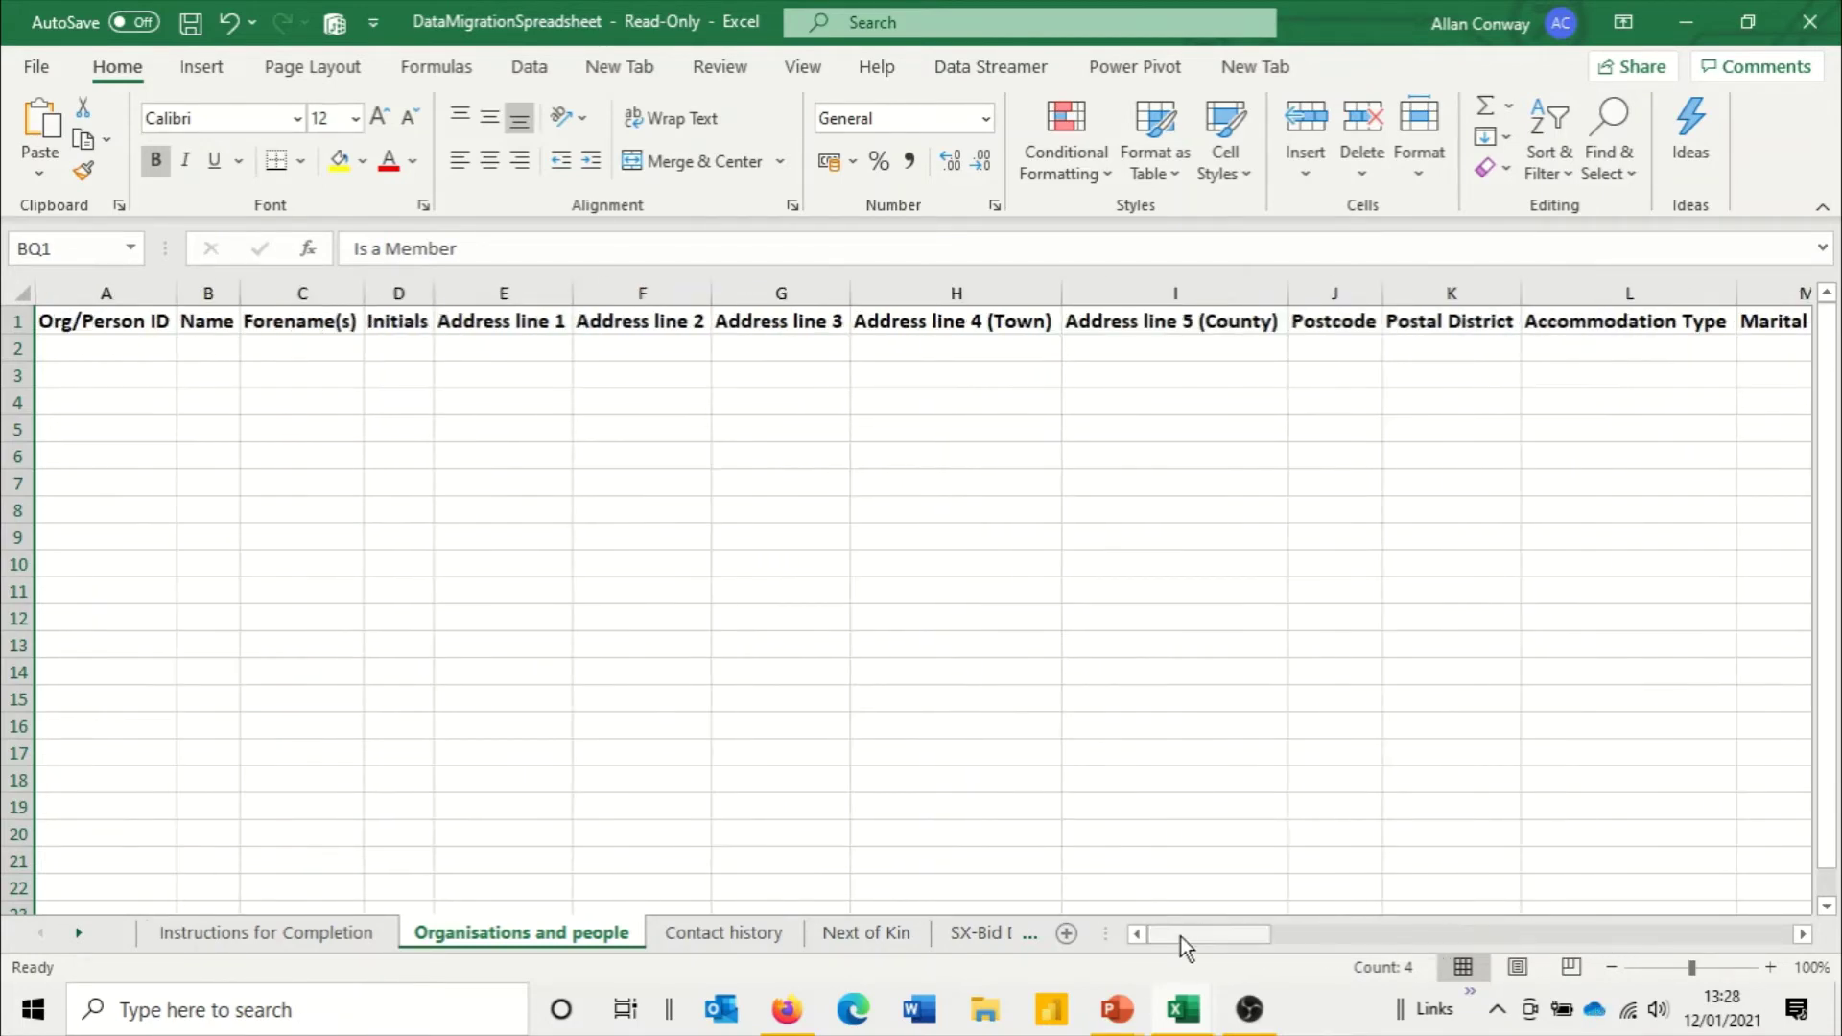
left_click(139, 324)
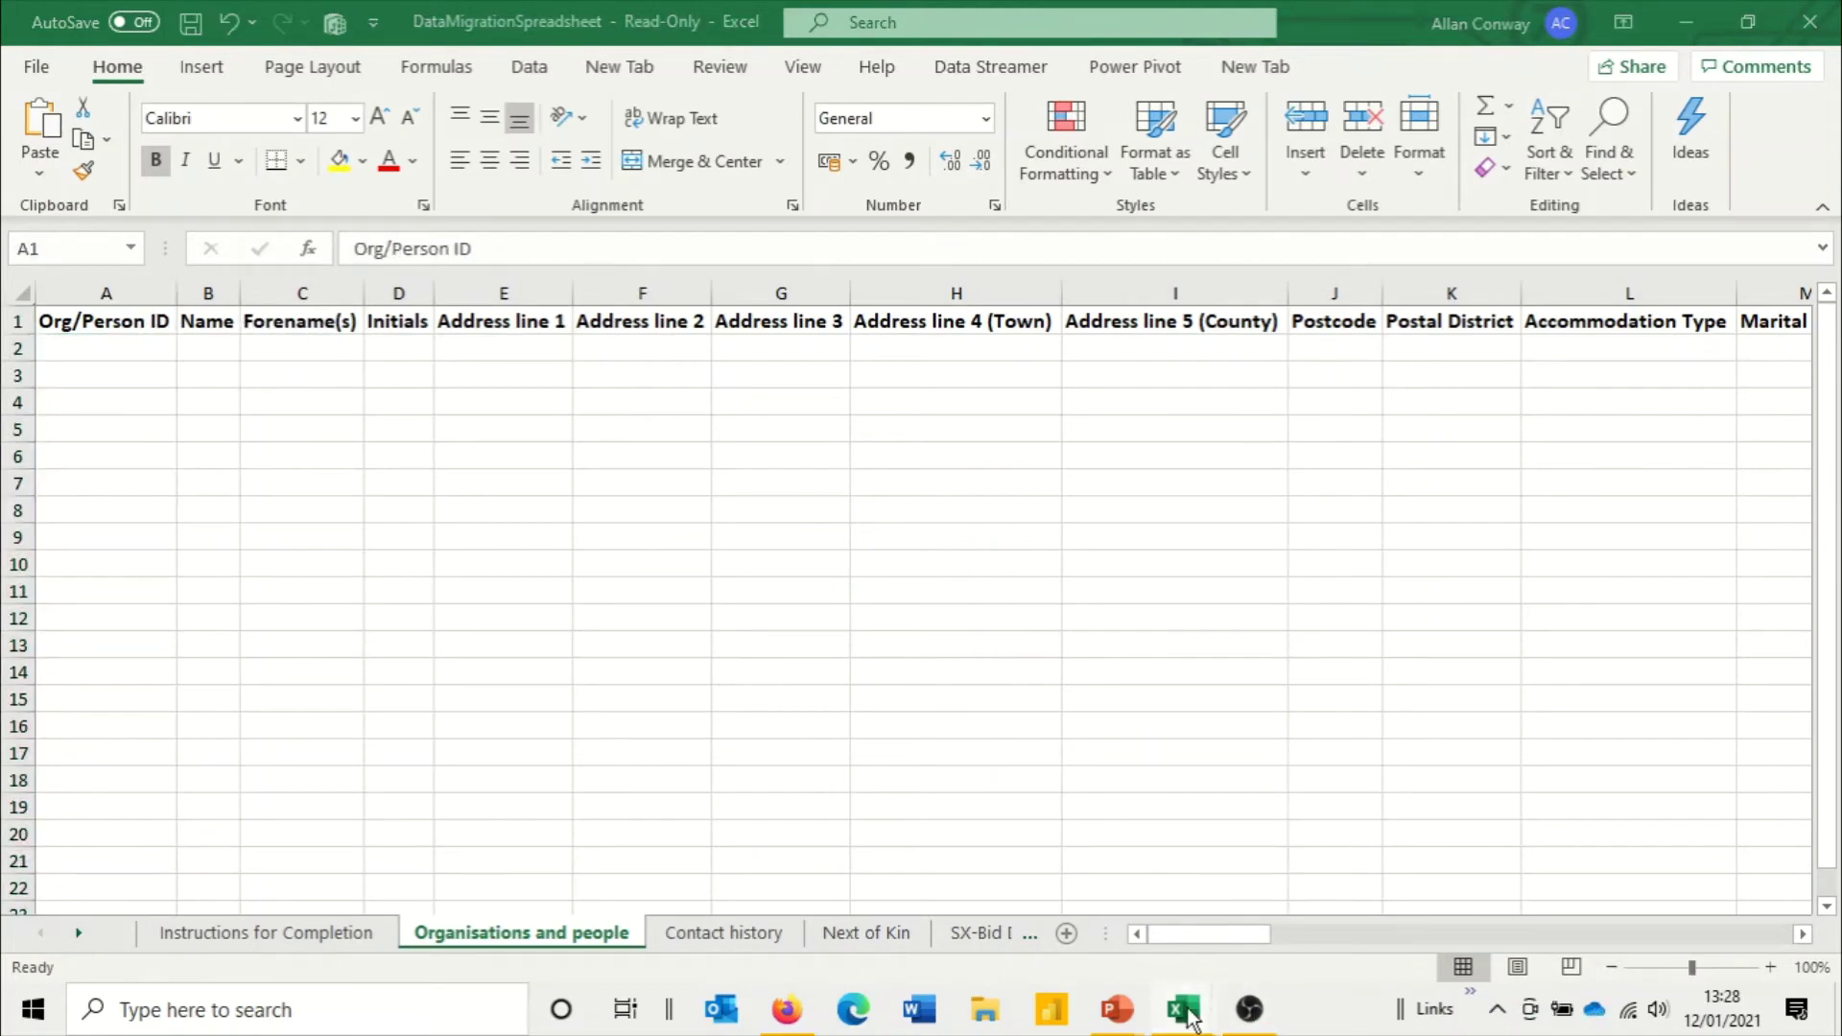
mouse_move(1190, 1008)
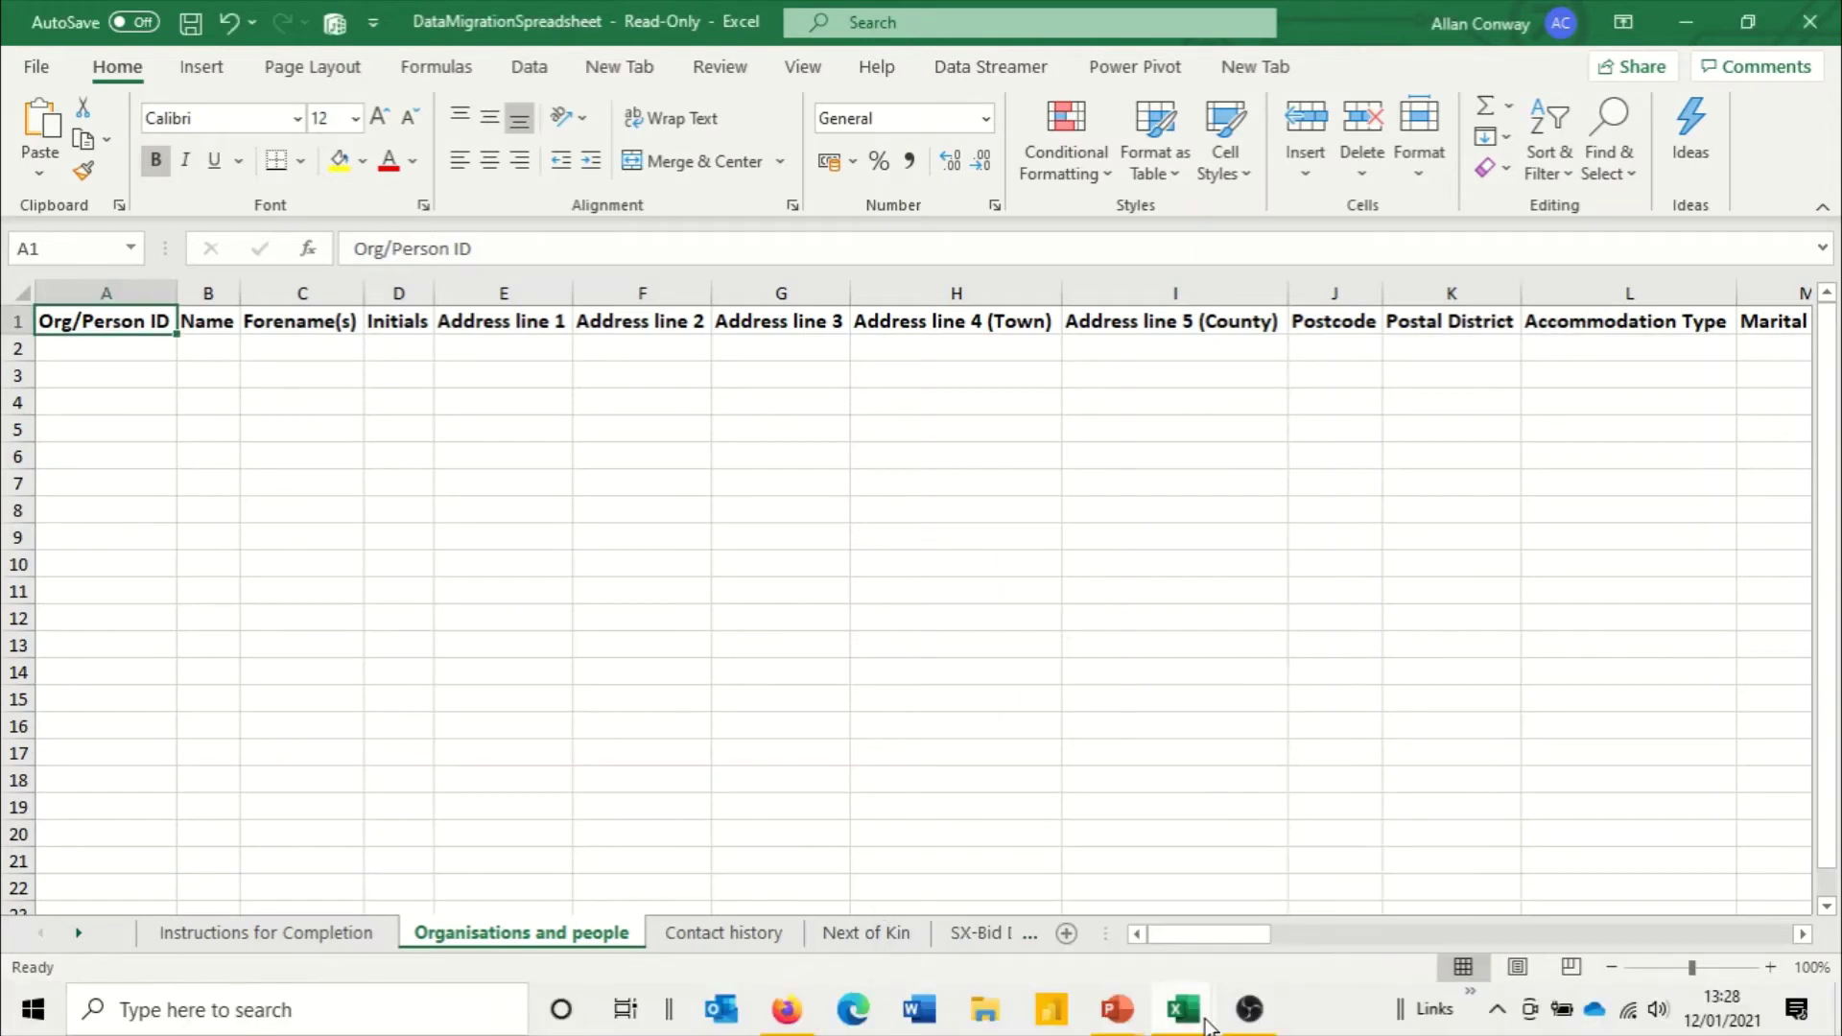
left_click(1069, 900)
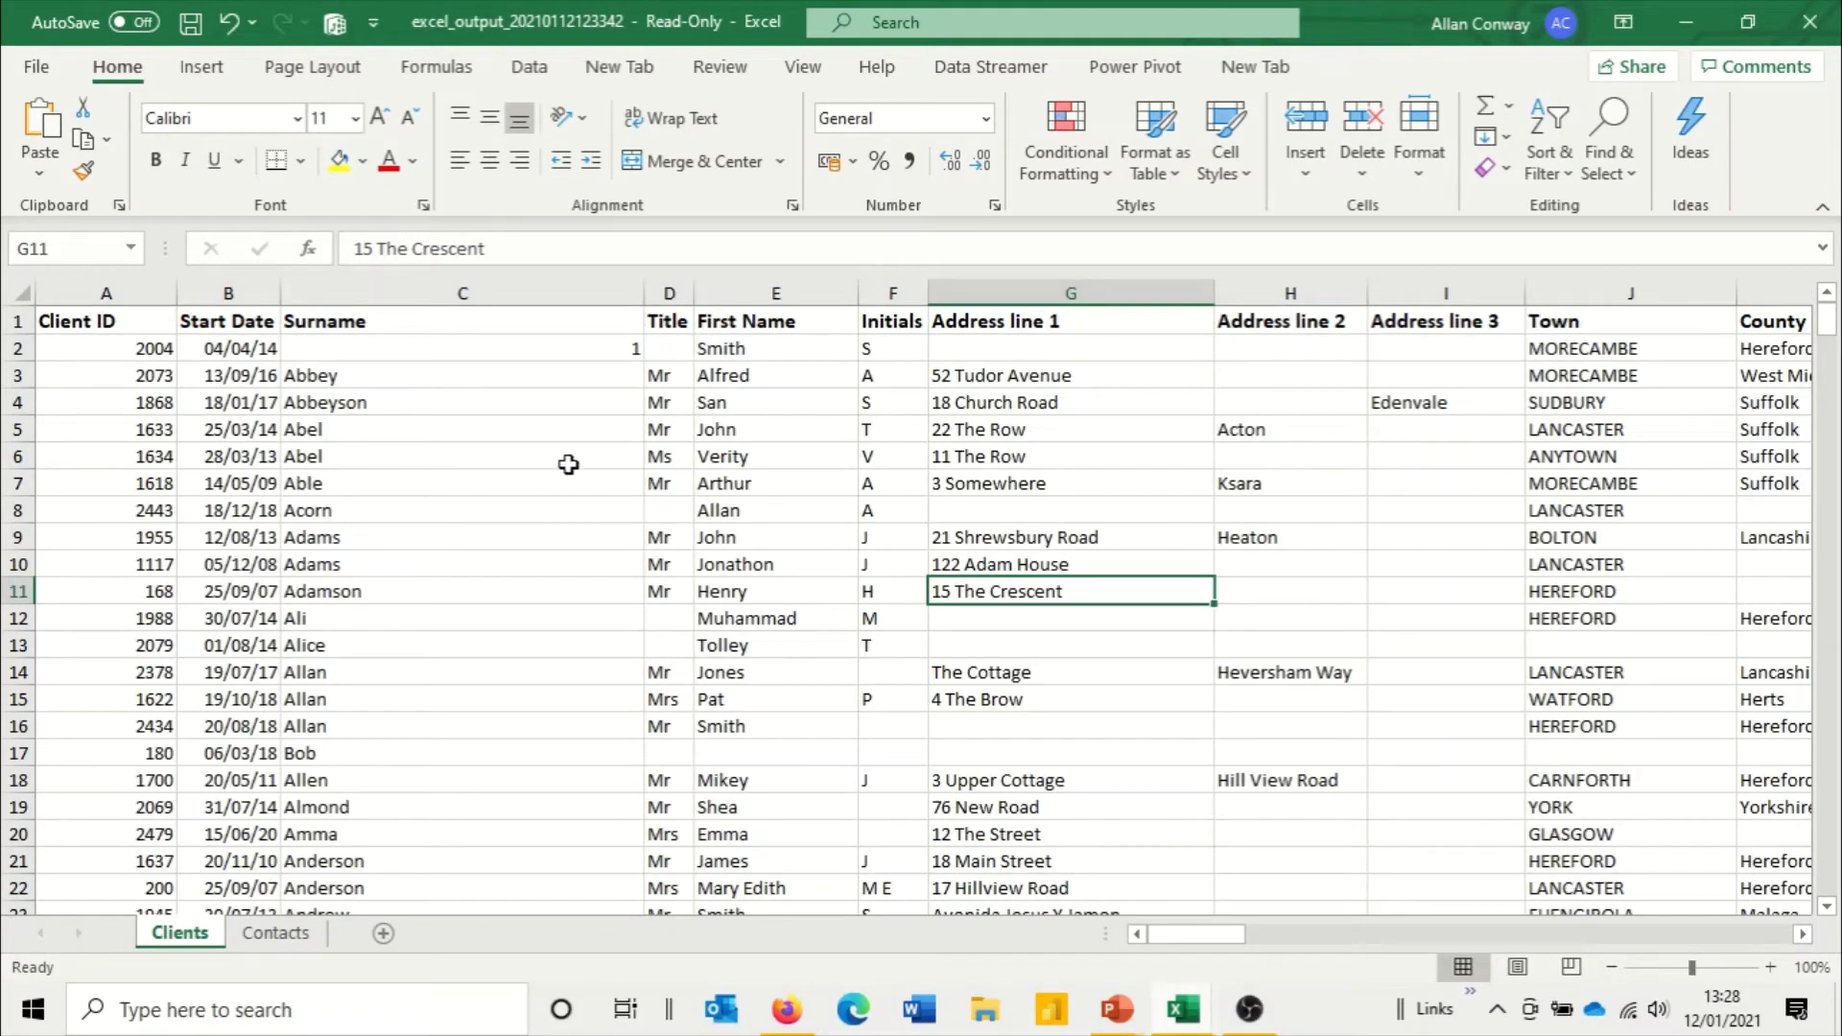
left_click(152, 317)
left_click(317, 317)
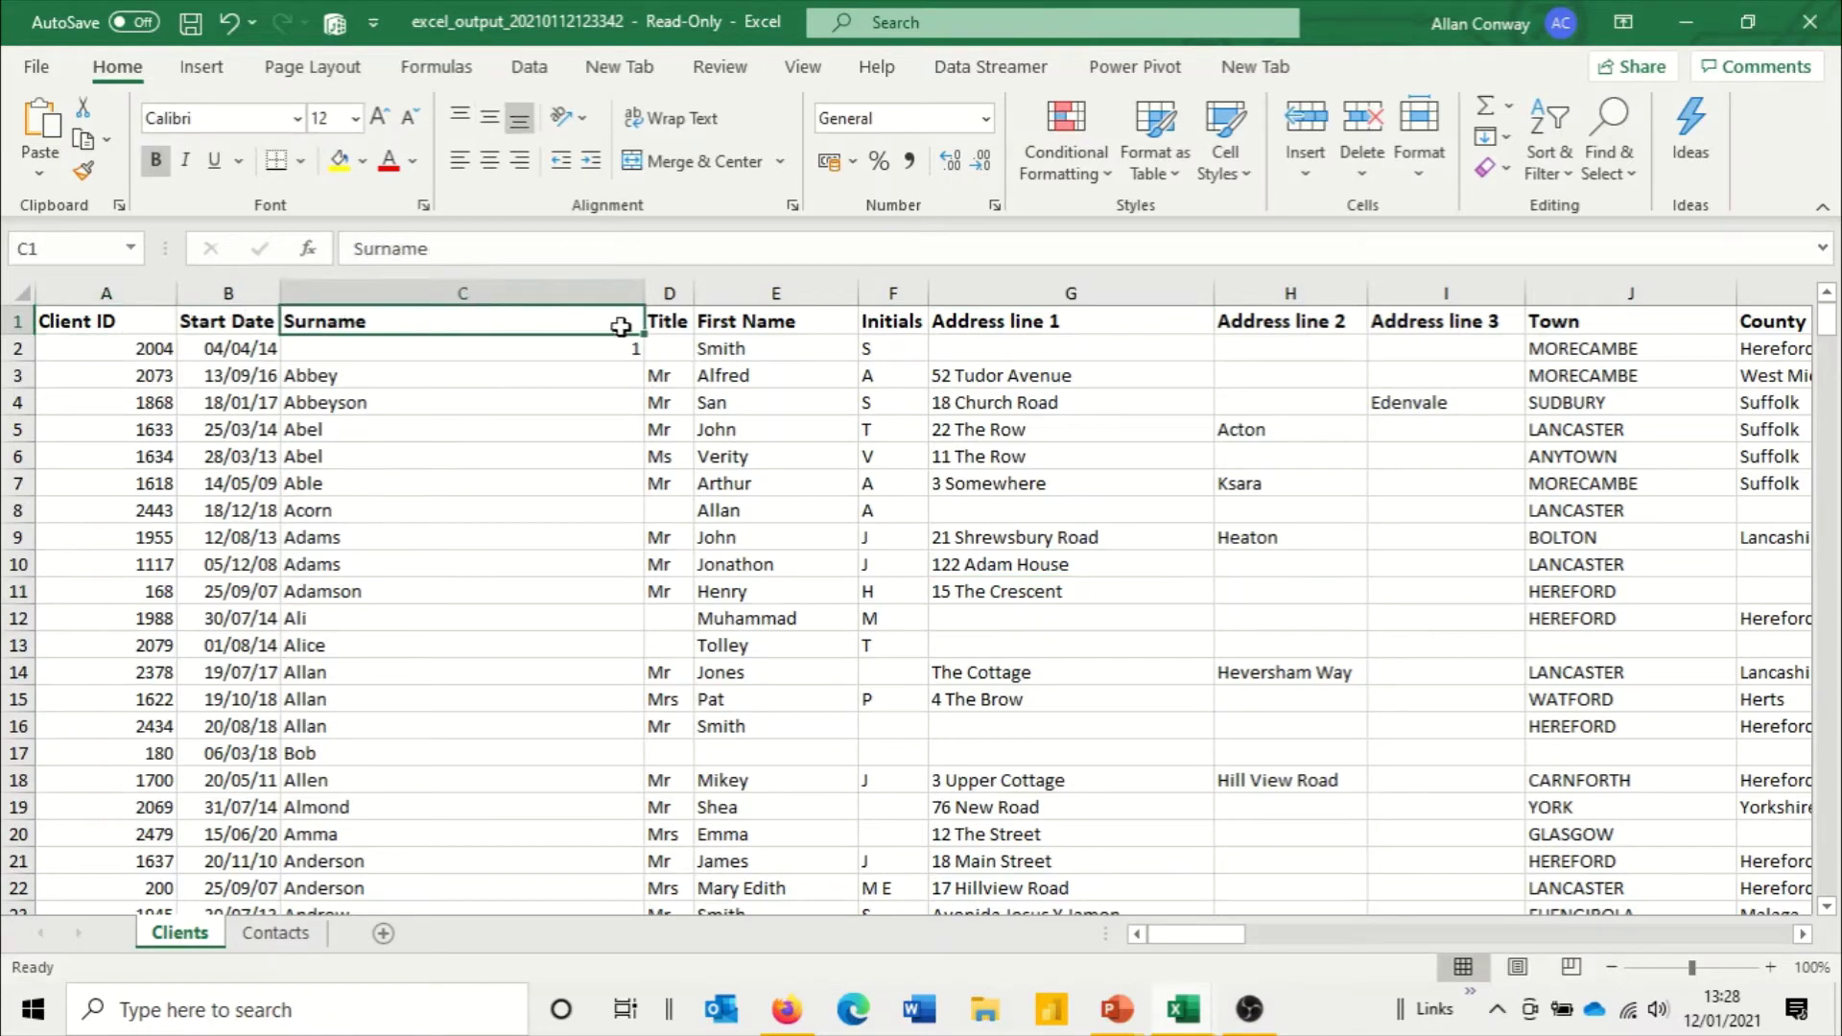
left_click(682, 320)
left_click(758, 320)
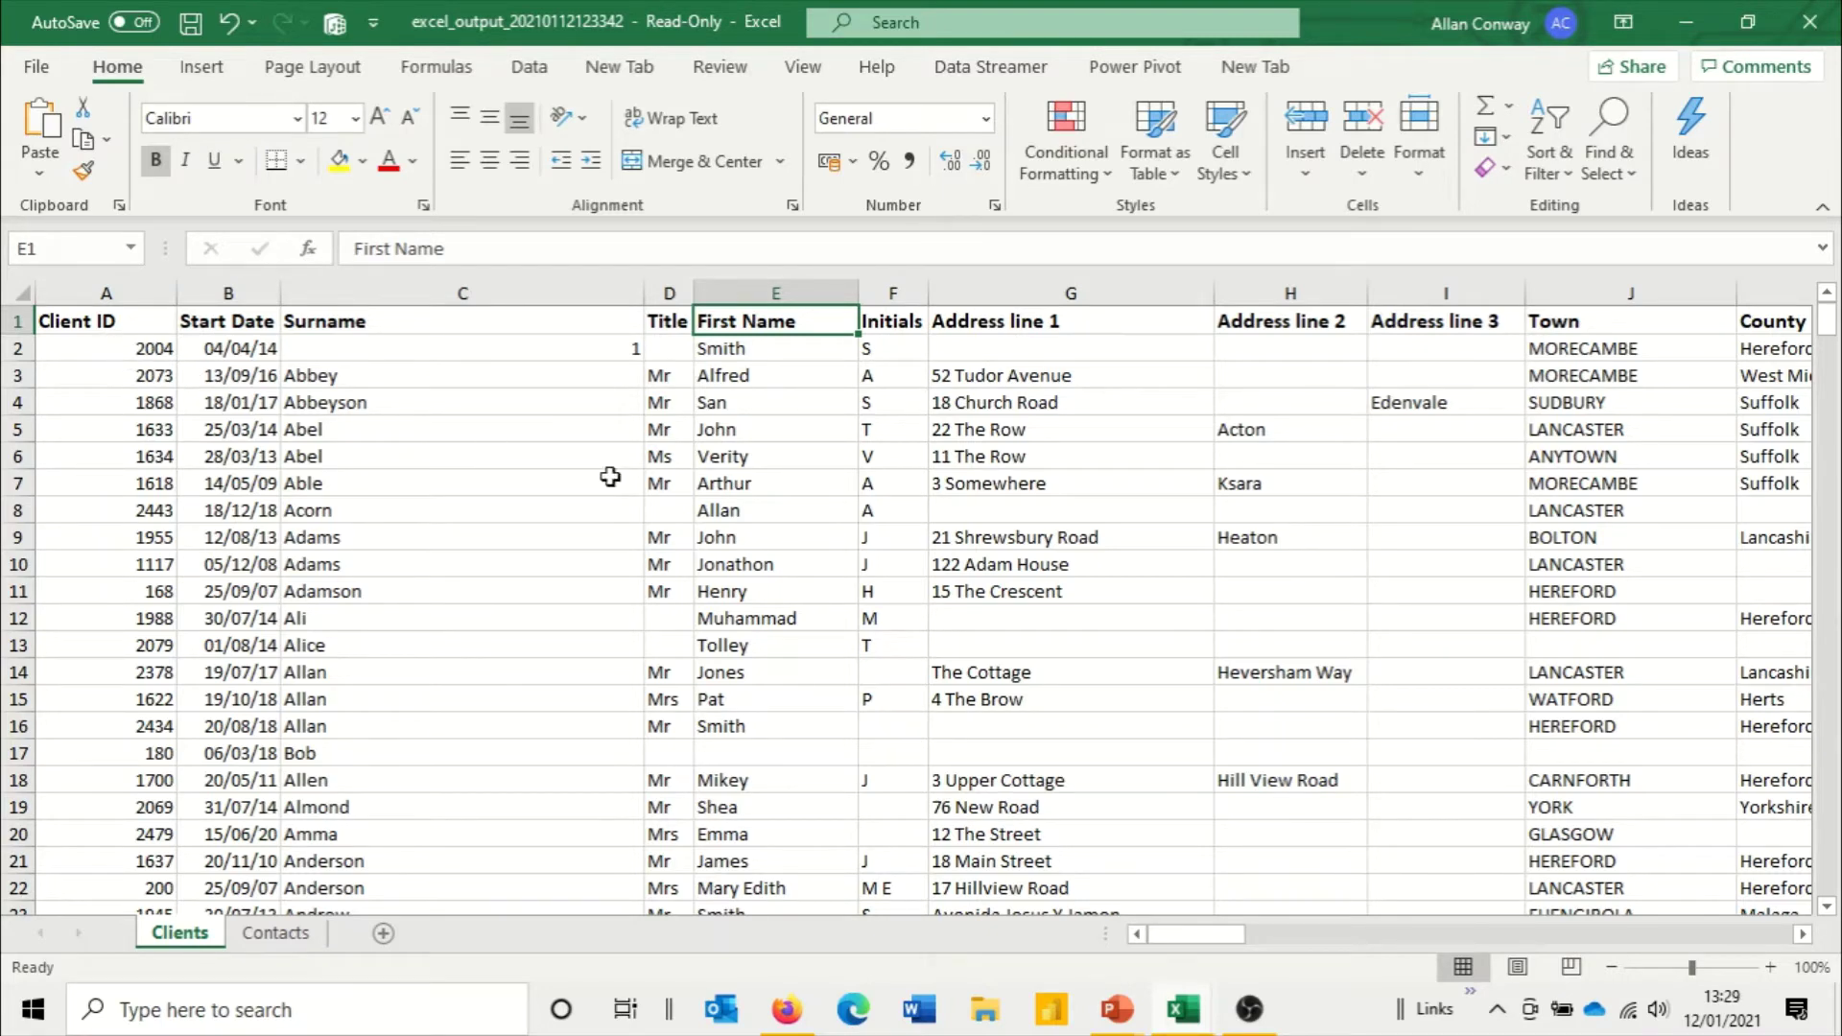
left_click(1198, 1024)
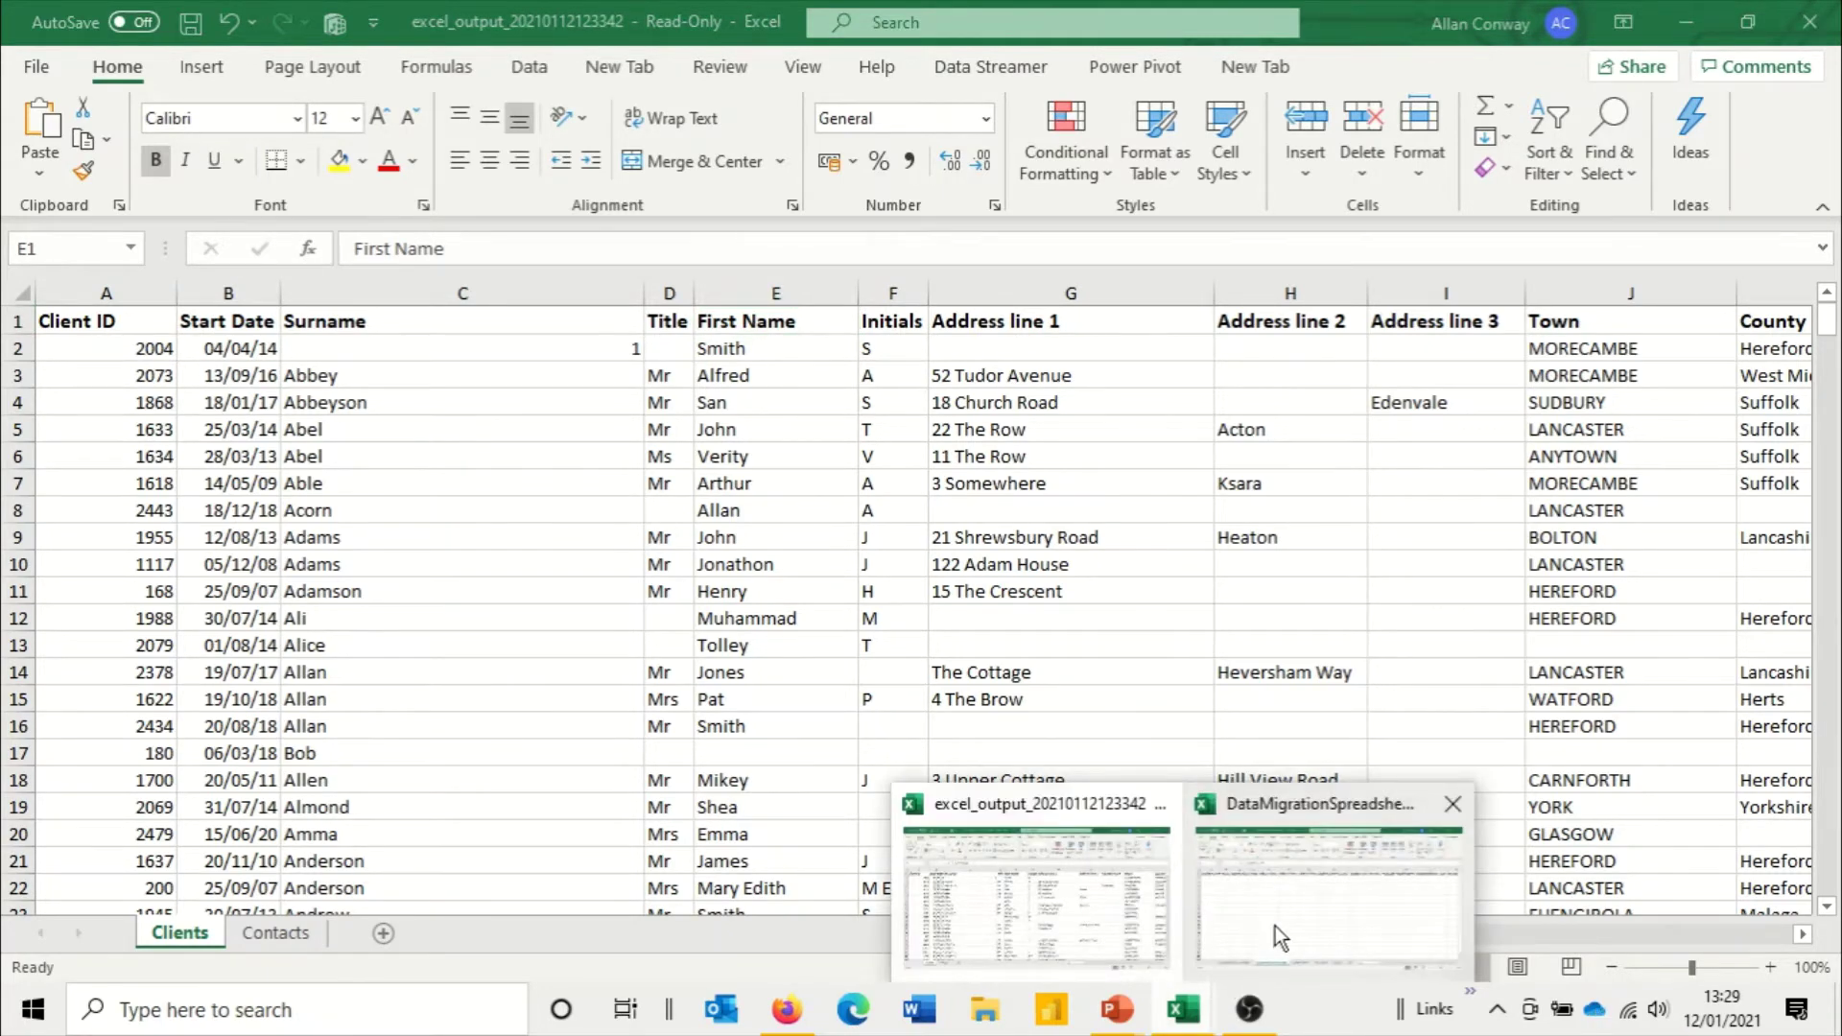
left_click(1276, 925)
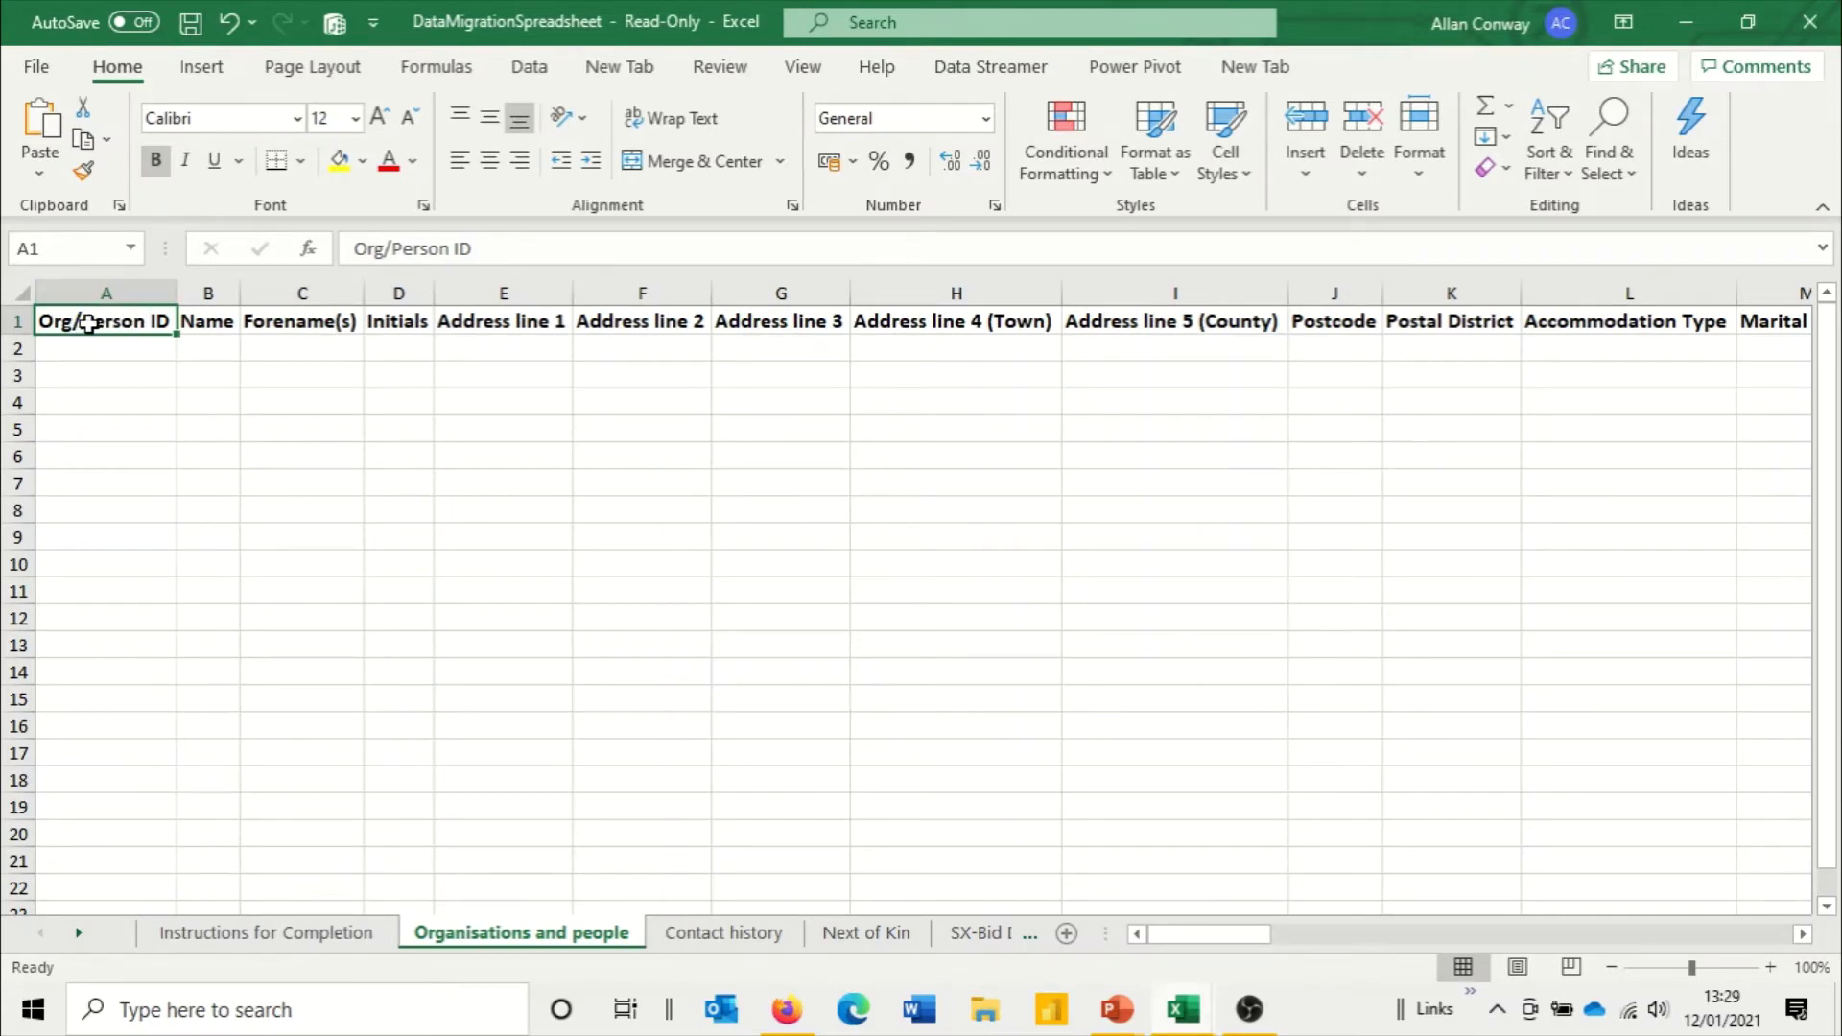
left_click(123, 375)
left_click(116, 329)
key("ctrl+c")
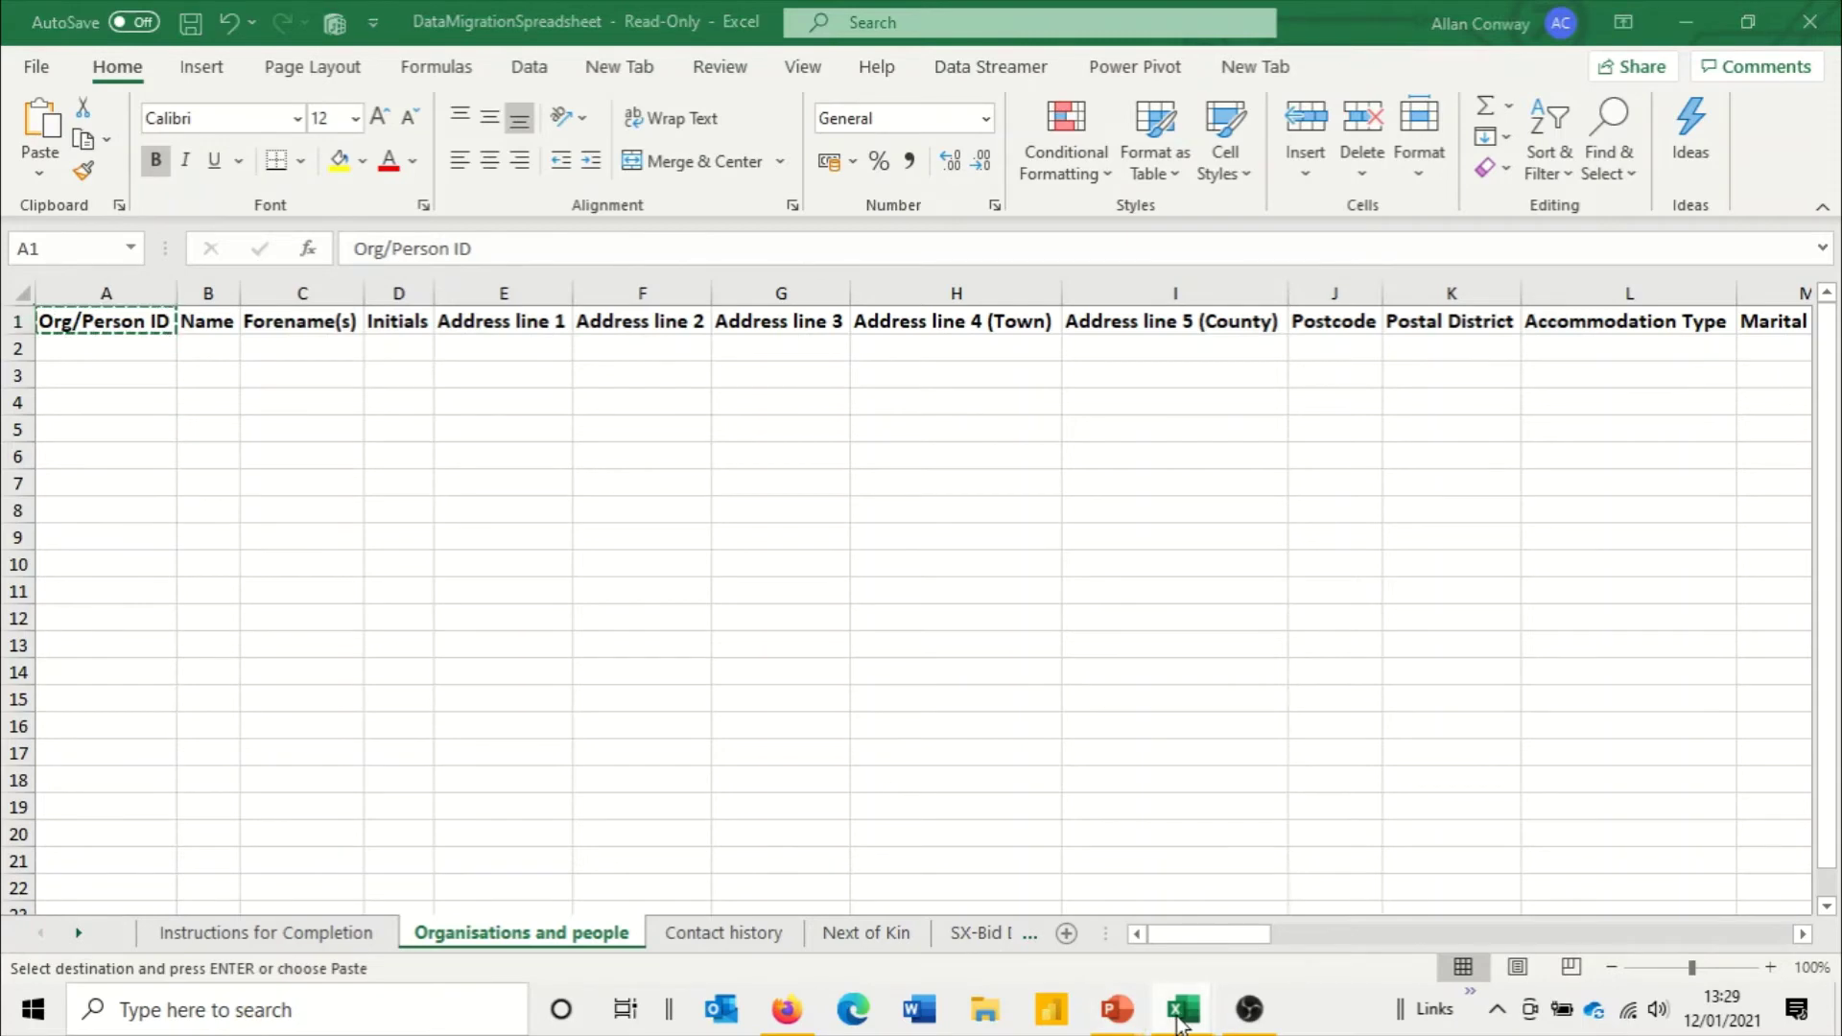
mouse_move(1183, 1009)
left_click(1079, 908)
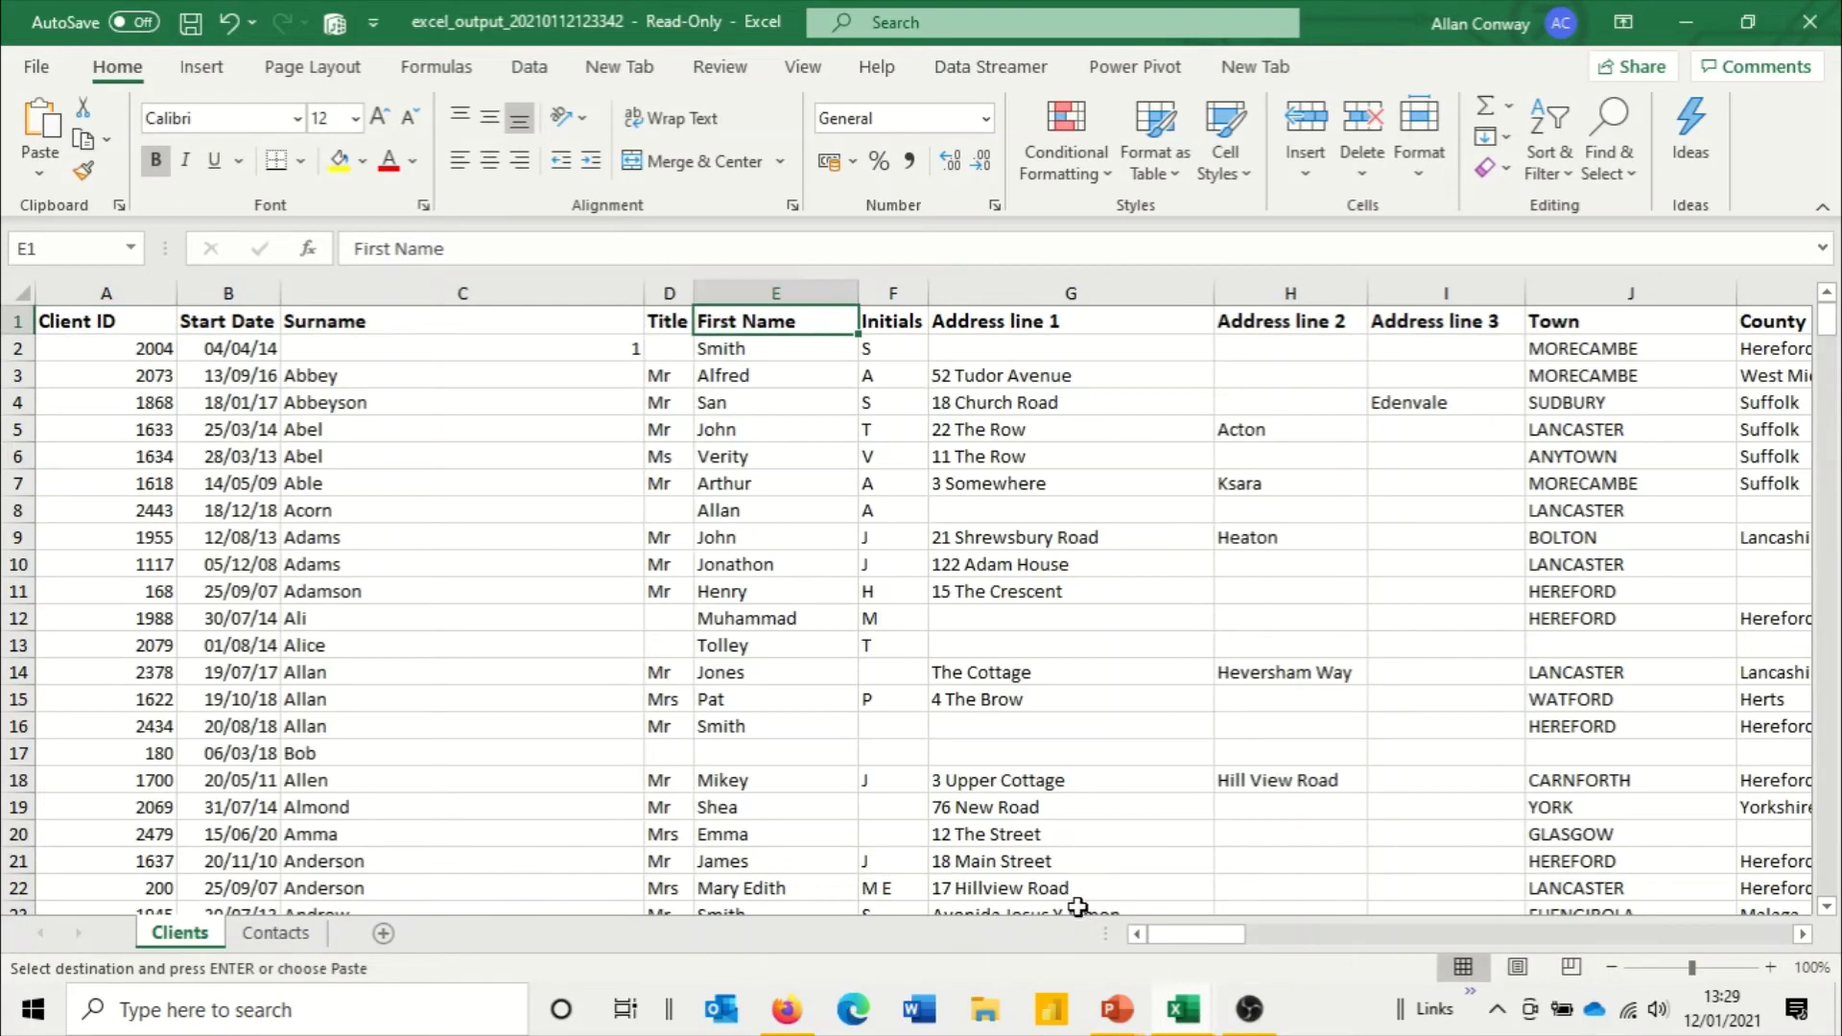
left_click(136, 323)
key("ctrl+v")
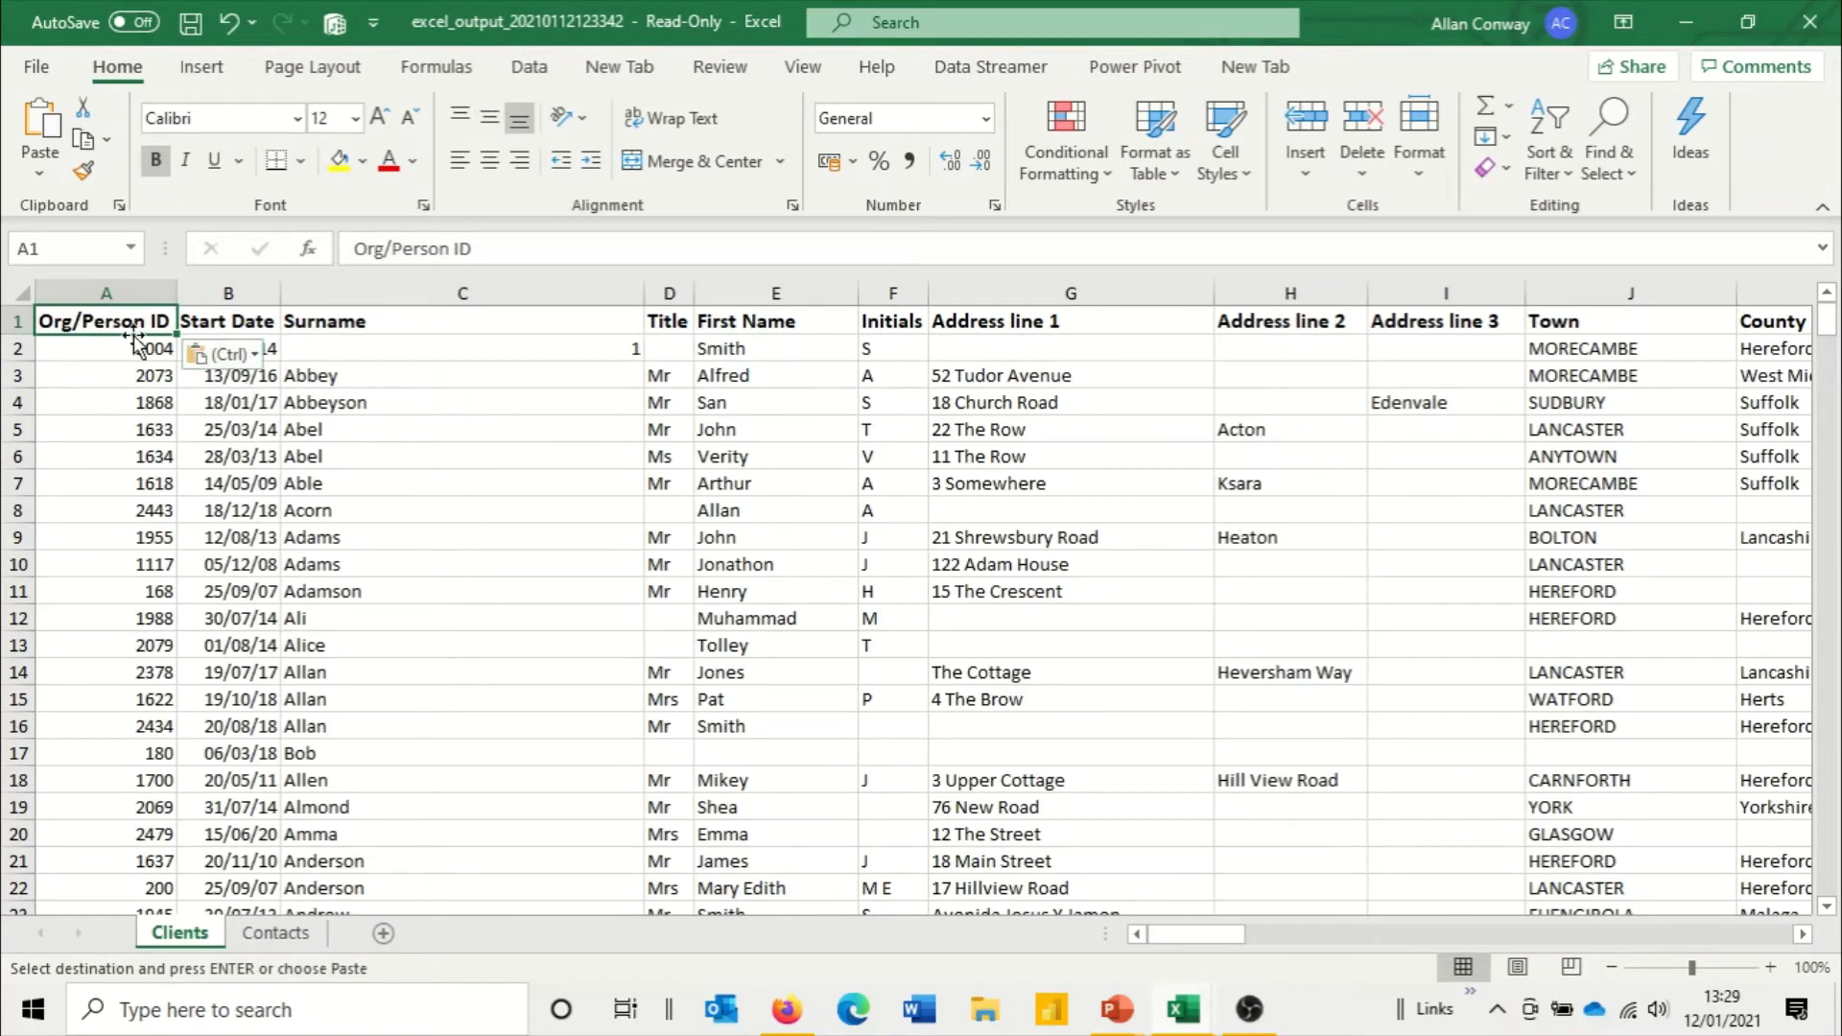
Step: Delete the Start Date column from the Clients sheet
left_click(236, 322)
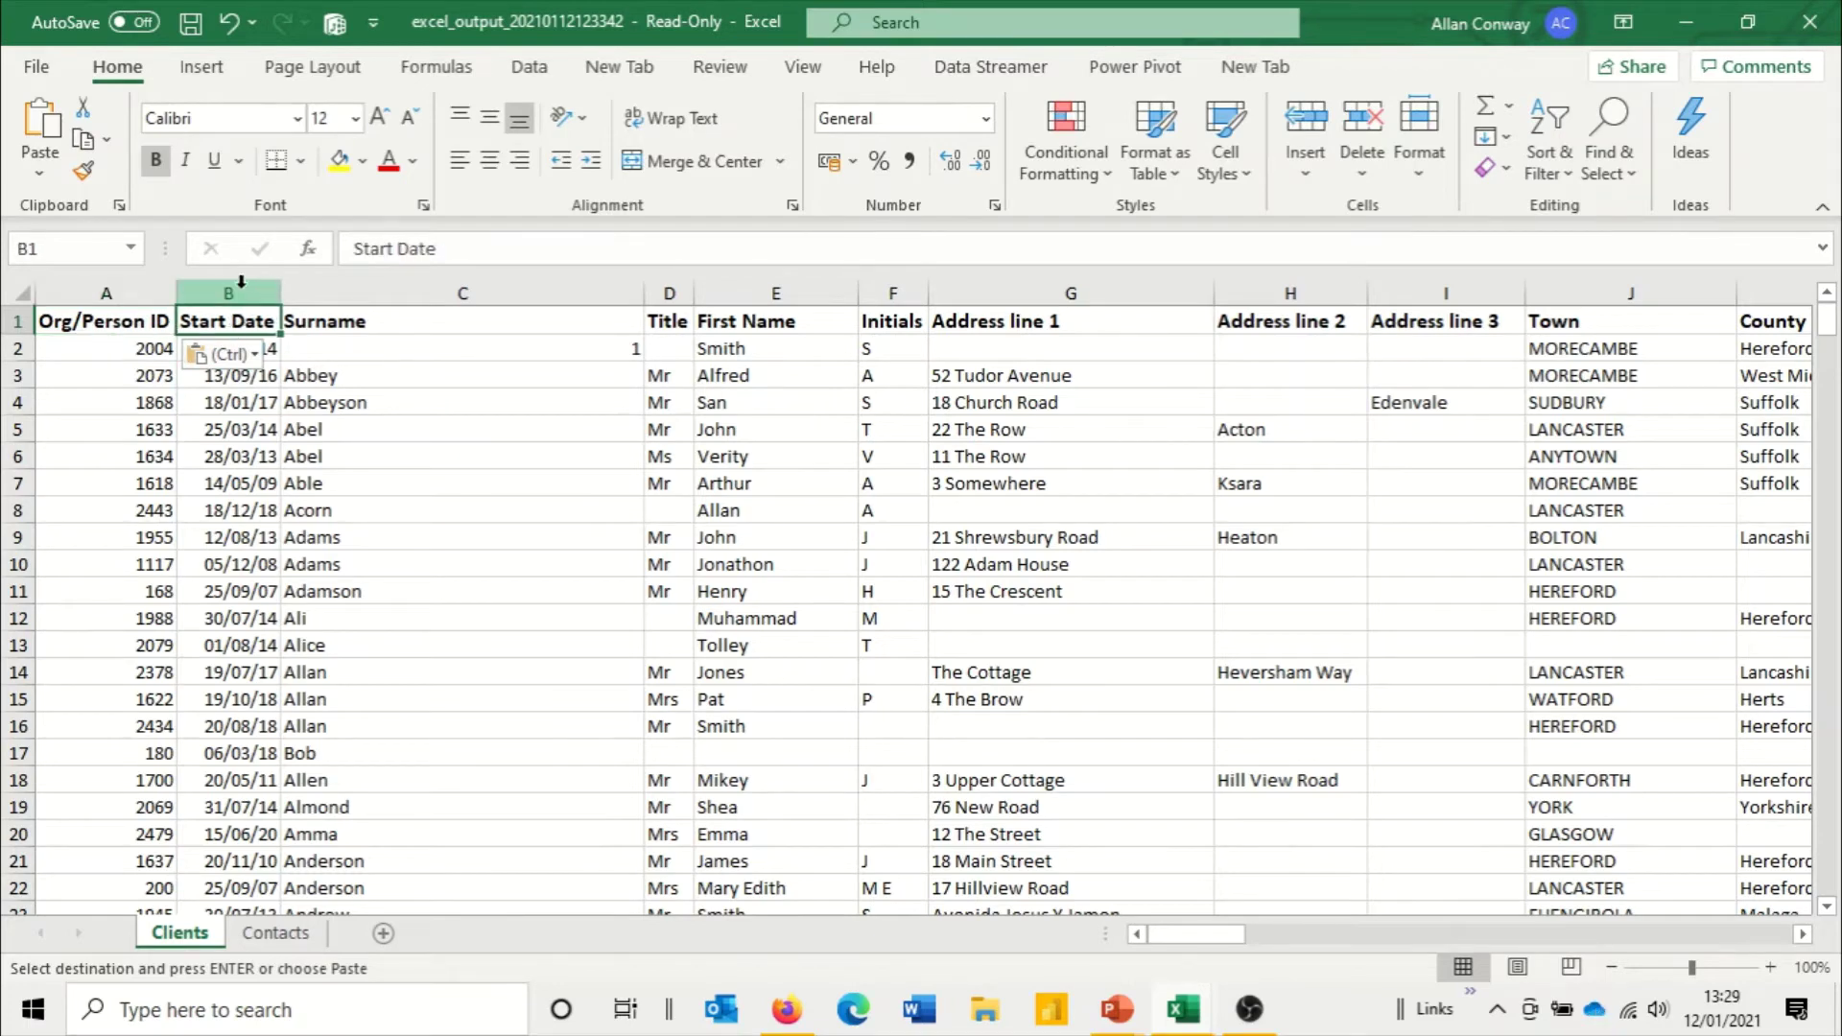
left_click(238, 285)
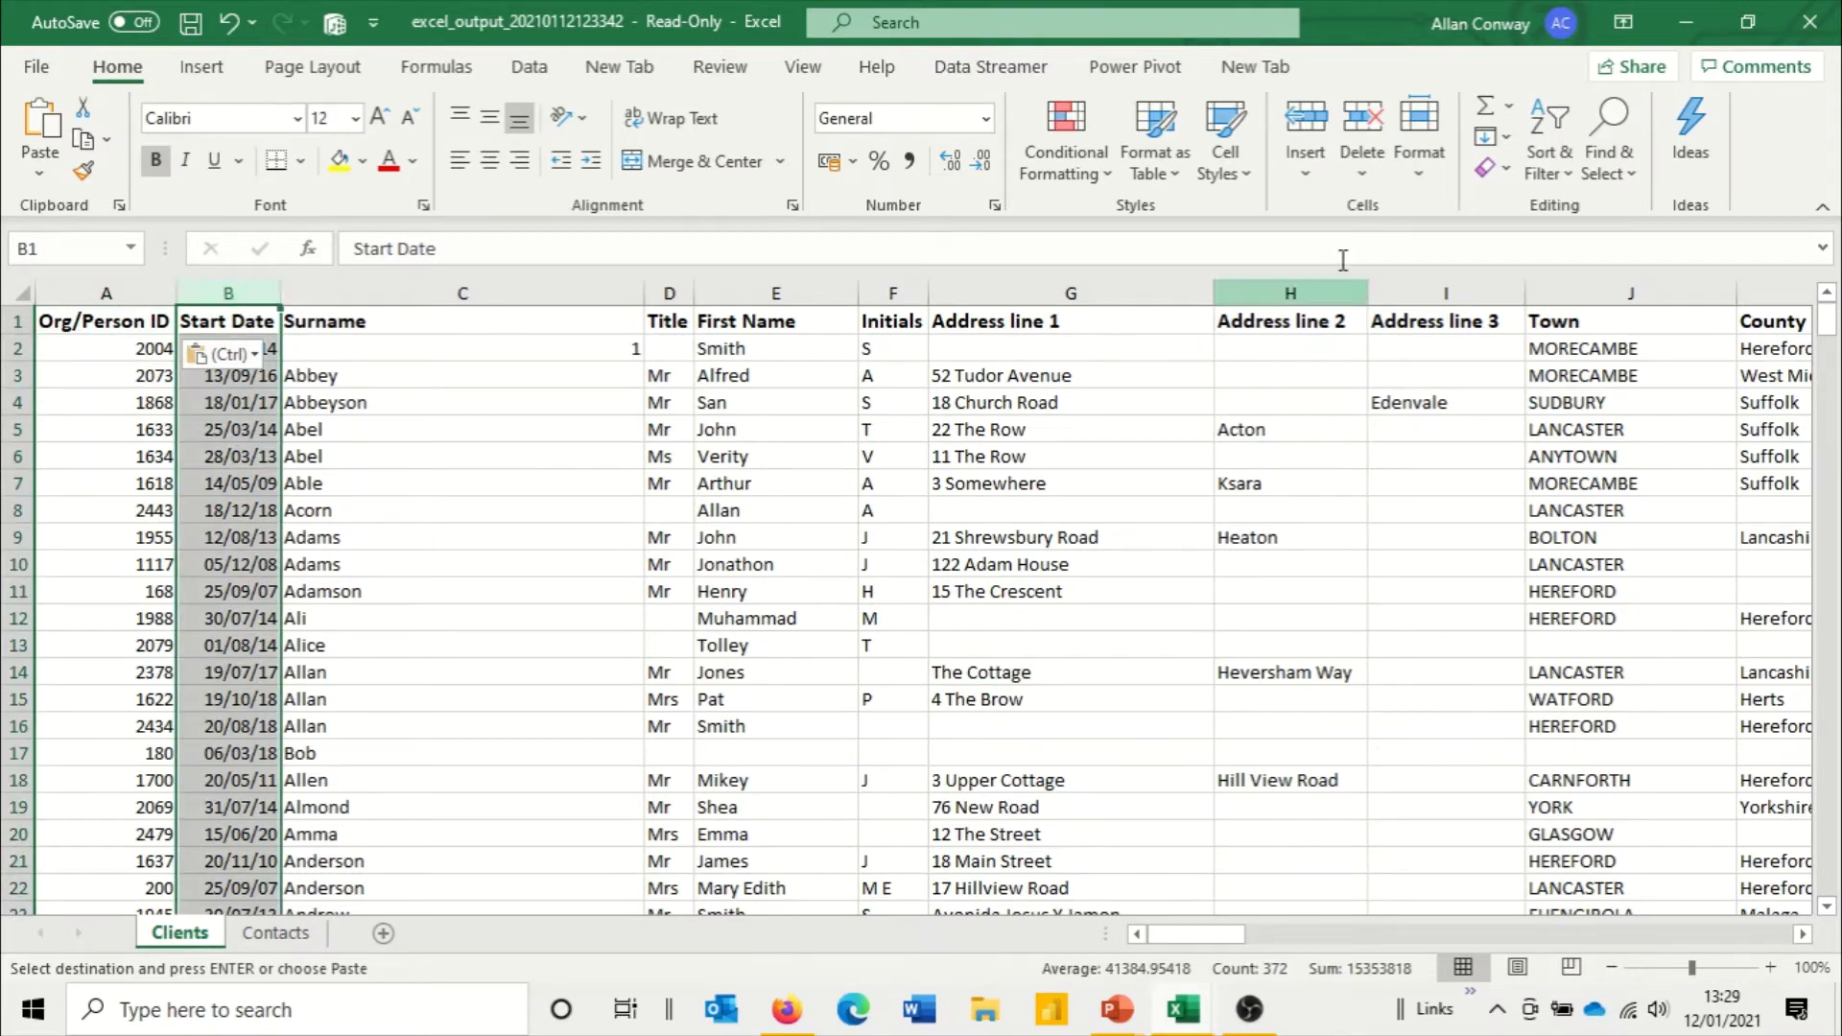
left_click(1367, 125)
left_click(485, 371)
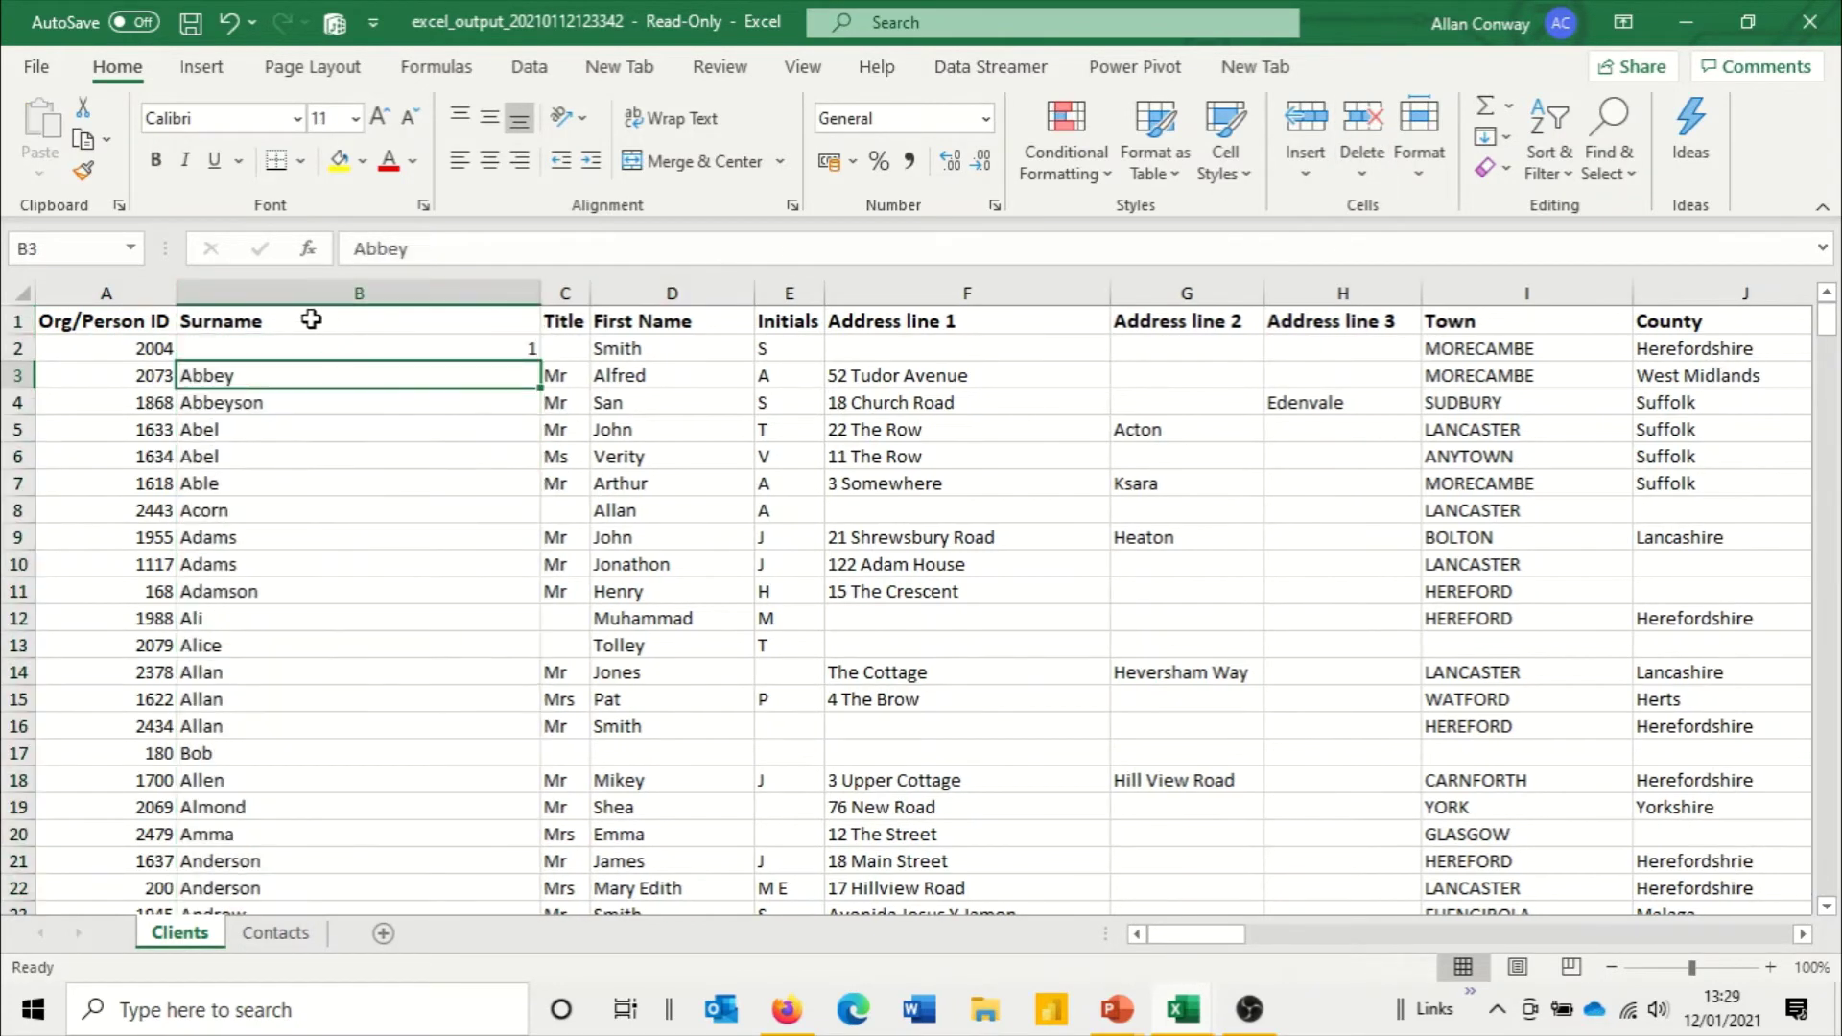
left_click(286, 315)
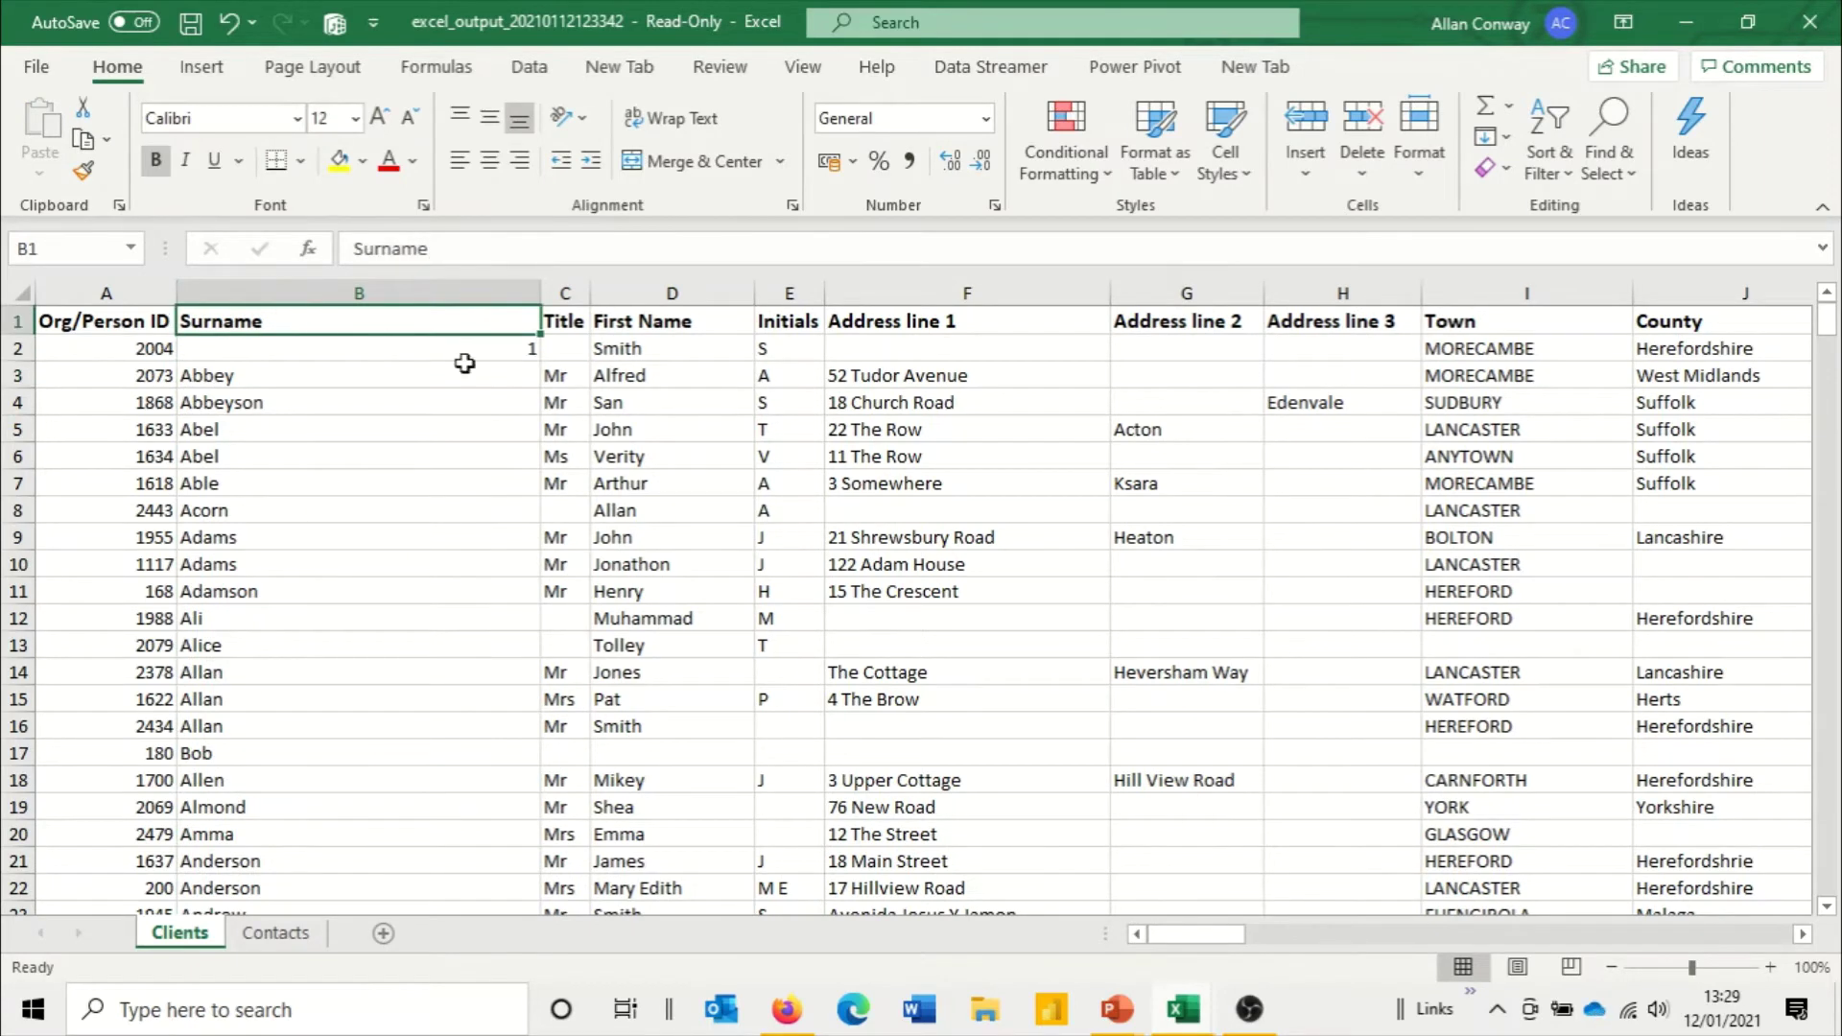
mouse_move(1183, 1009)
left_click(1268, 919)
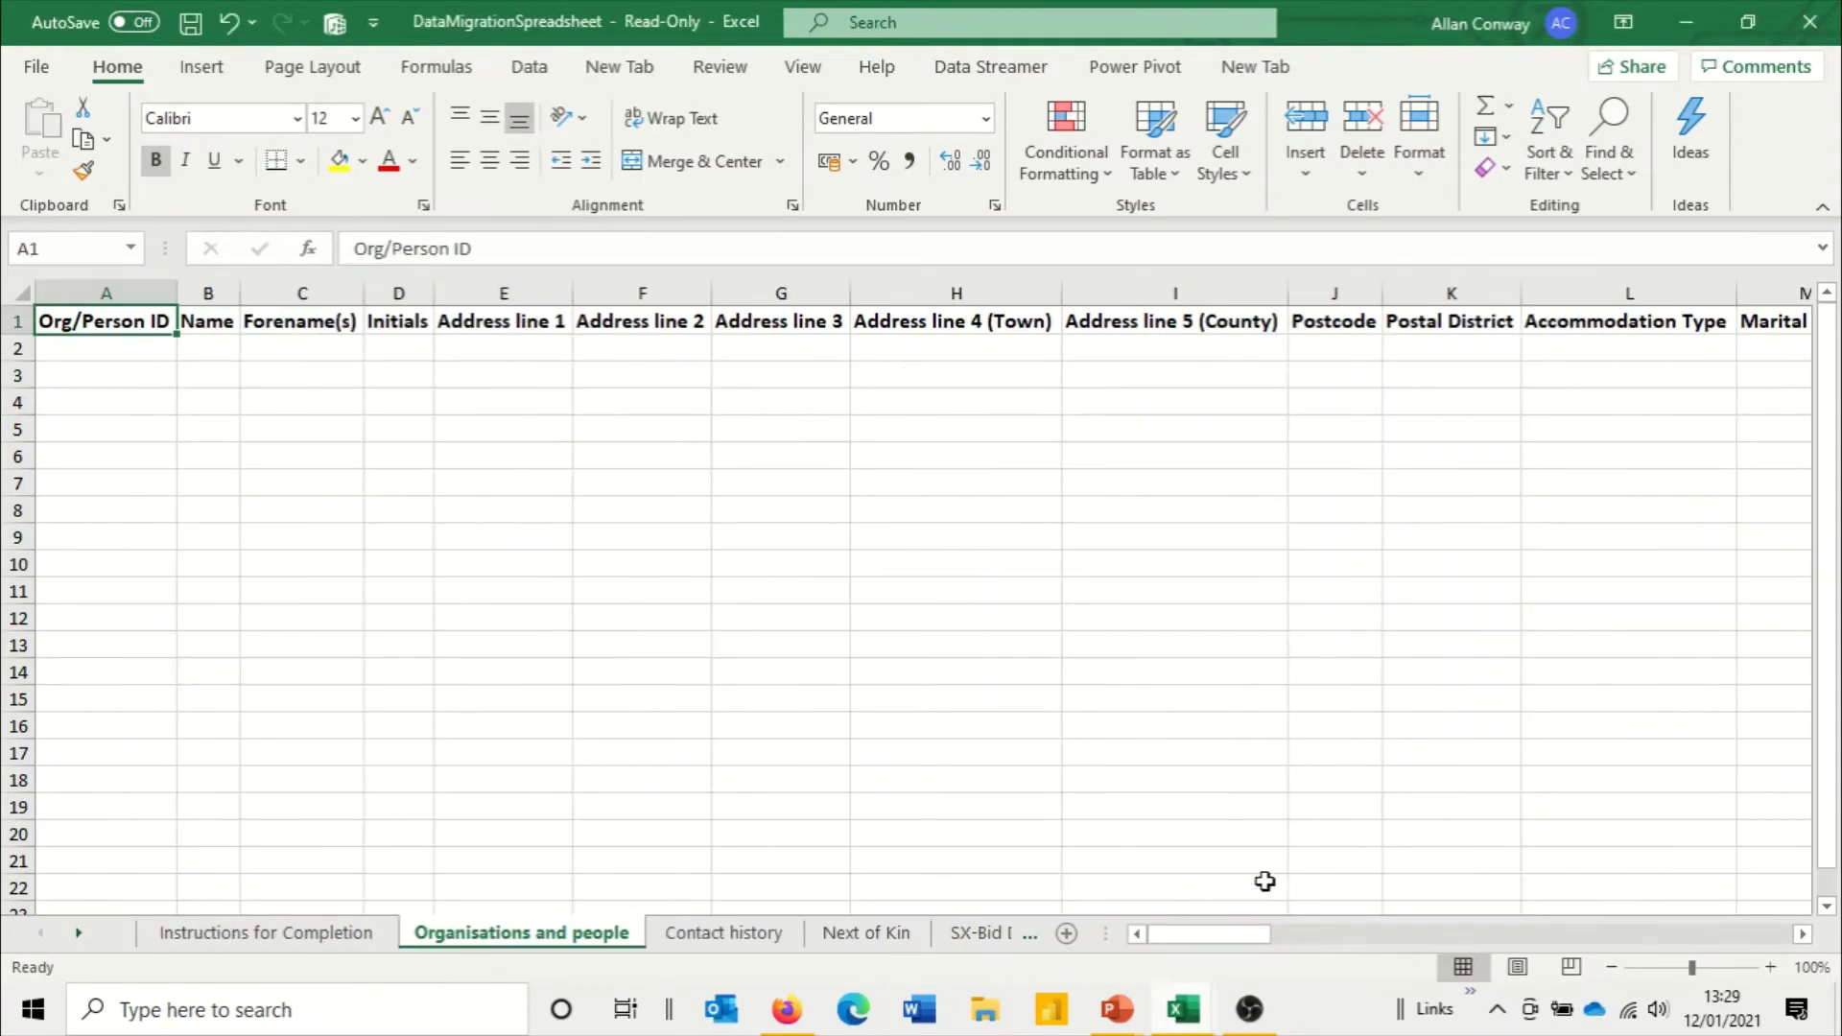
left_click(206, 321)
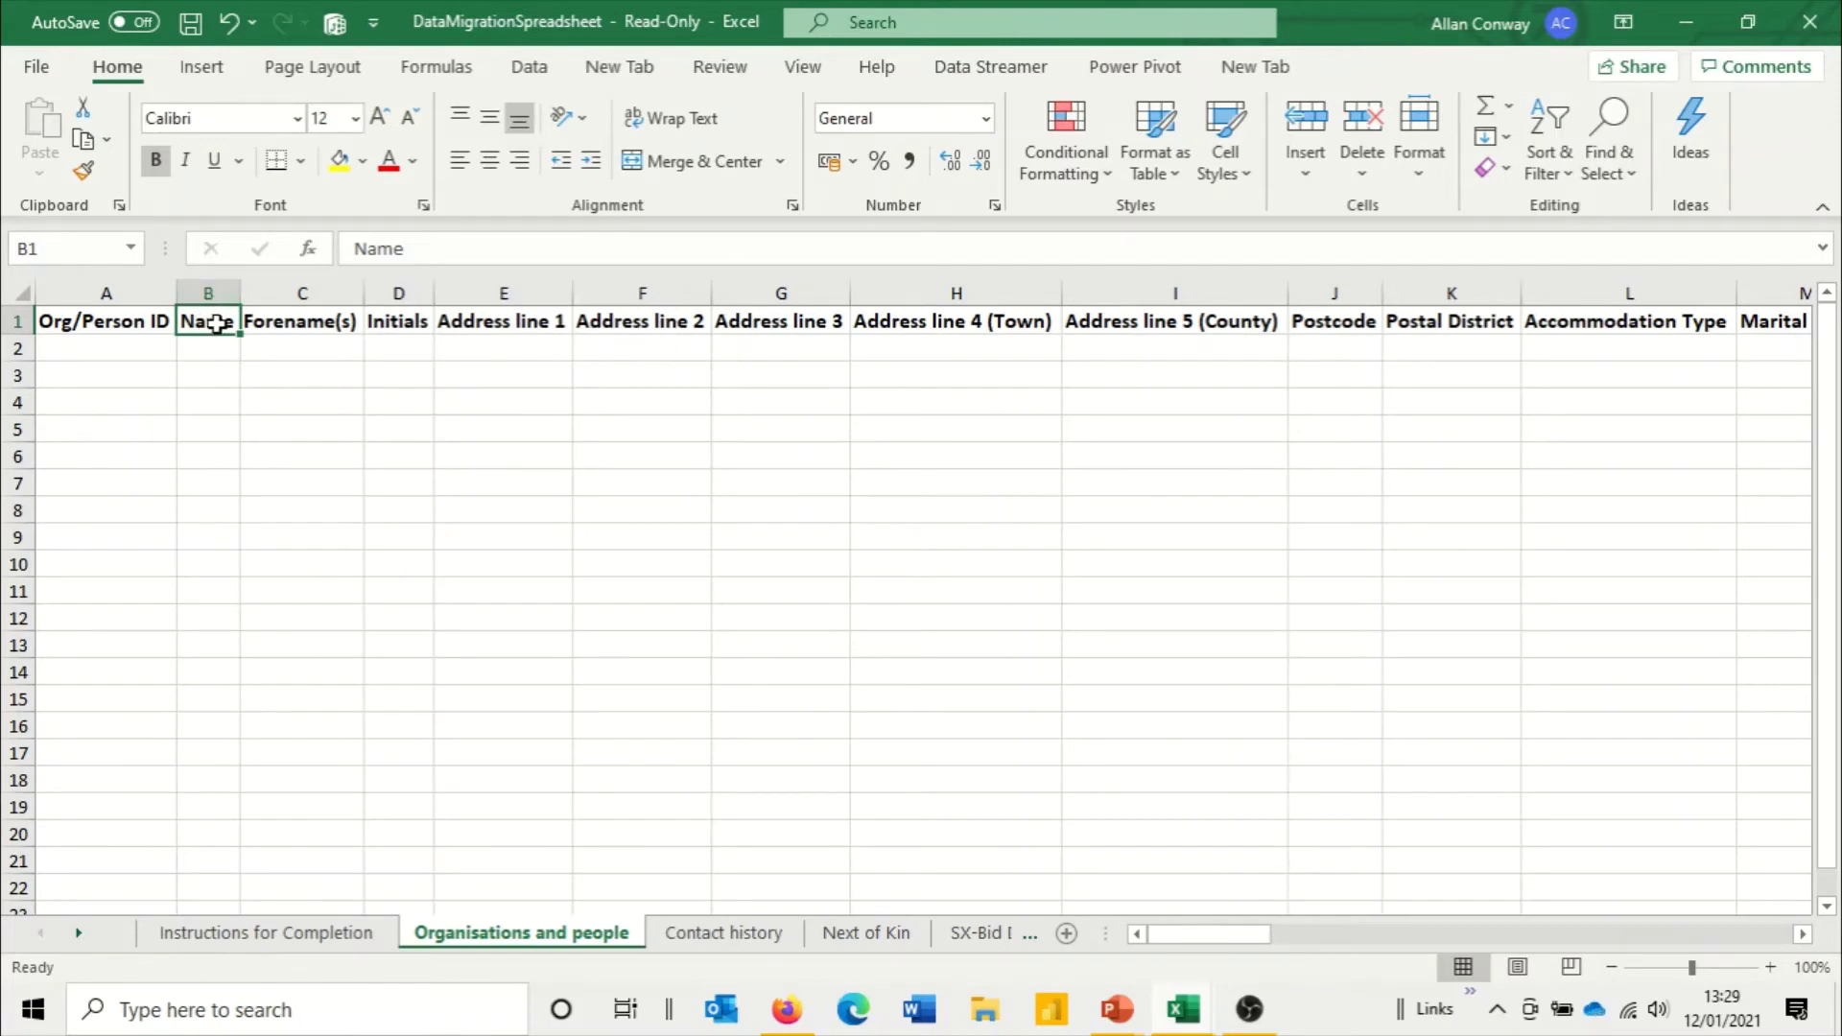
key("ctrl+c")
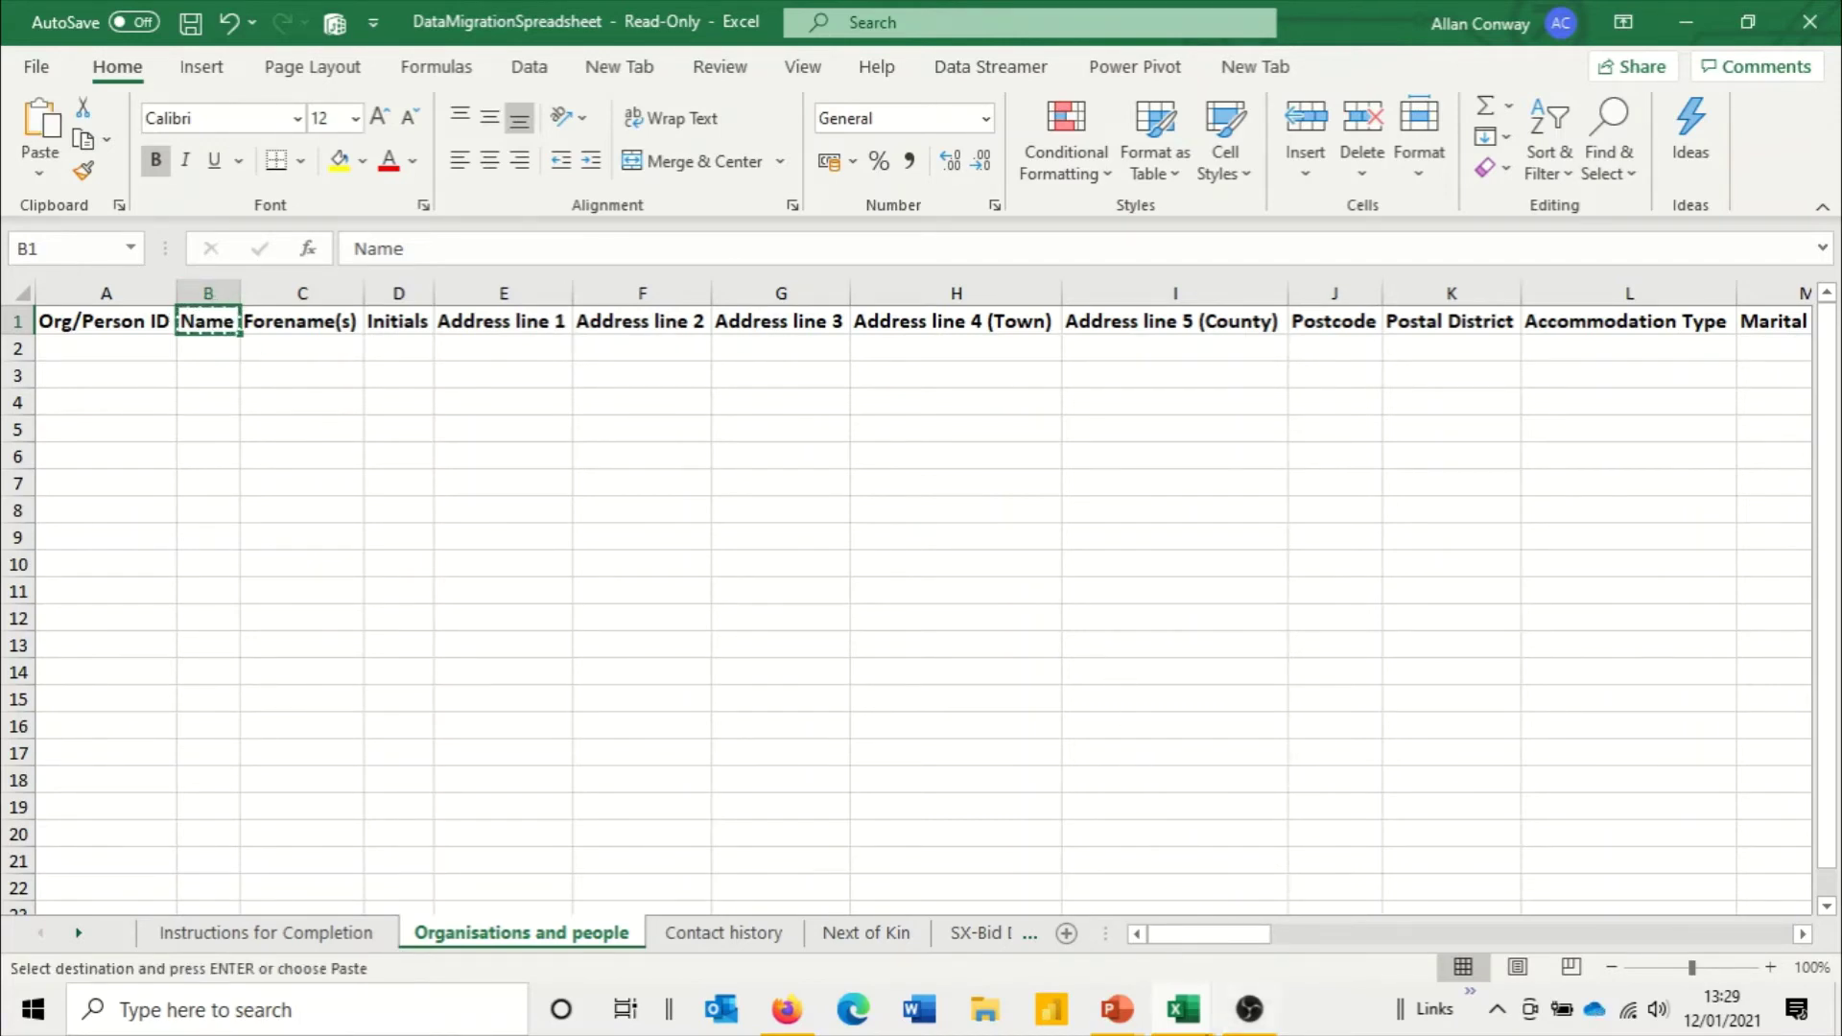
mouse_move(1183, 1008)
left_click(1105, 890)
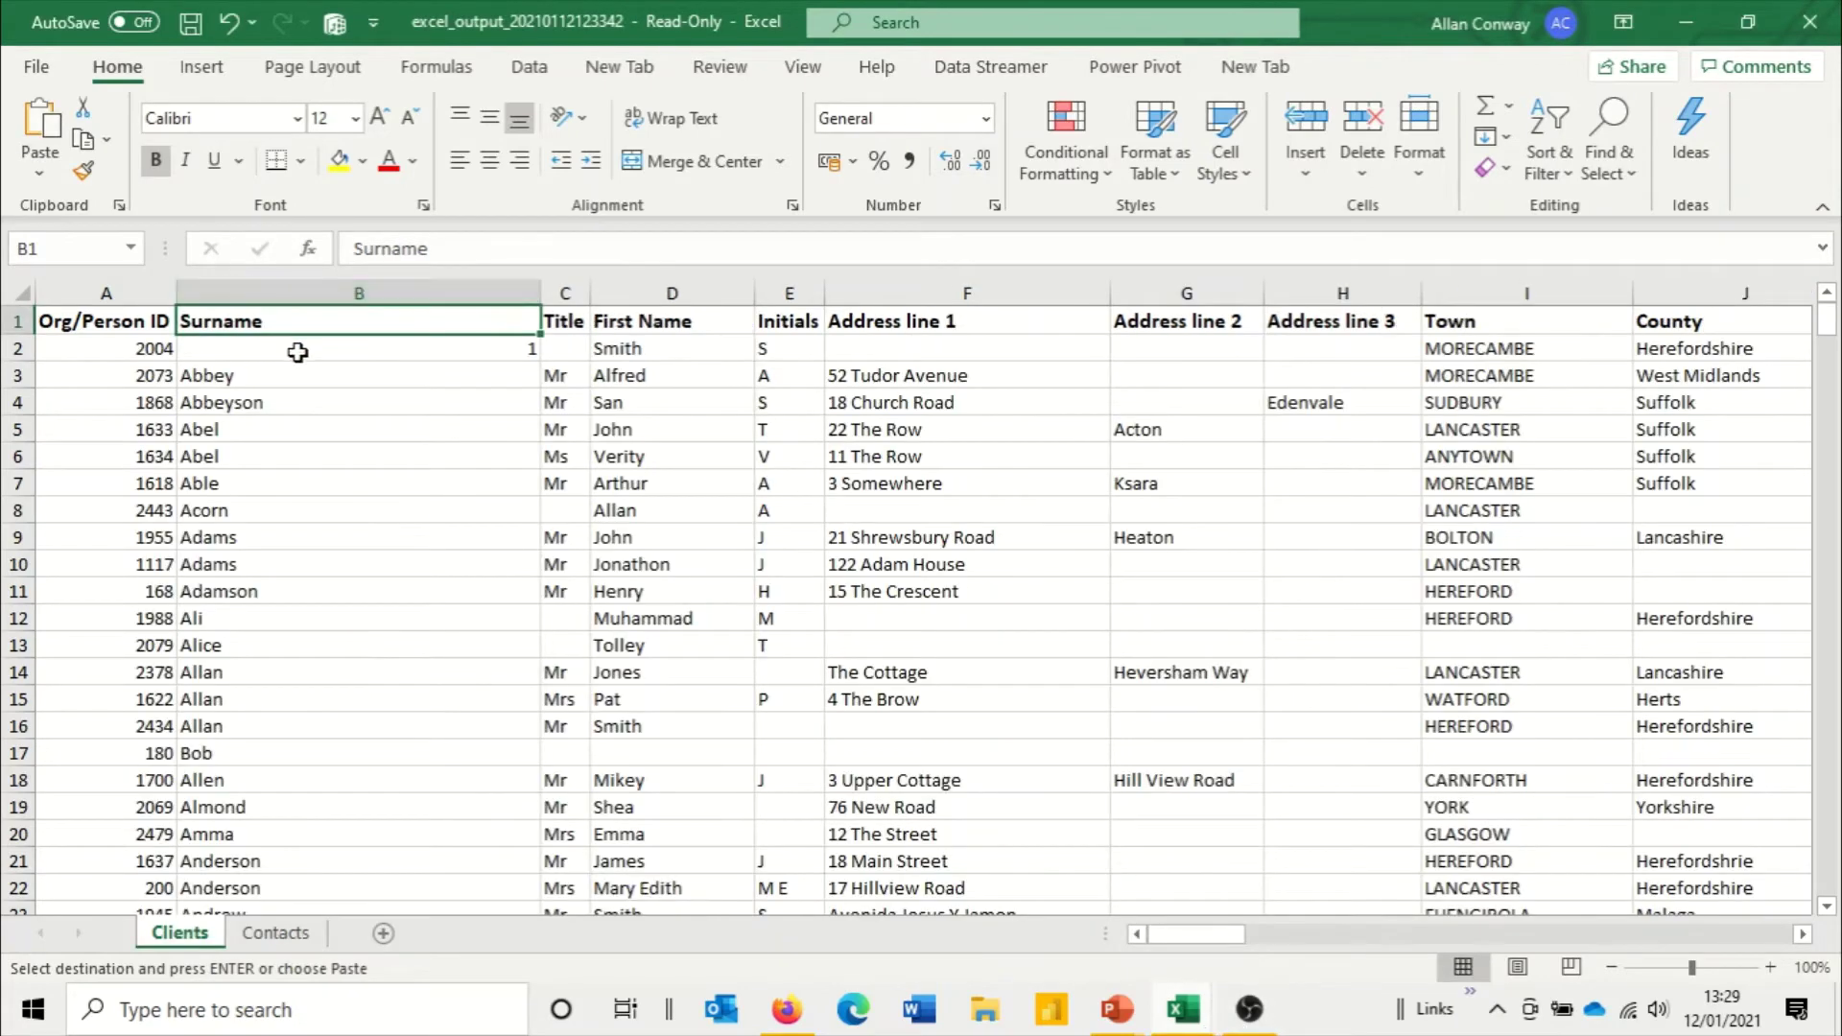
key("ctrl+v")
left_click(584, 329)
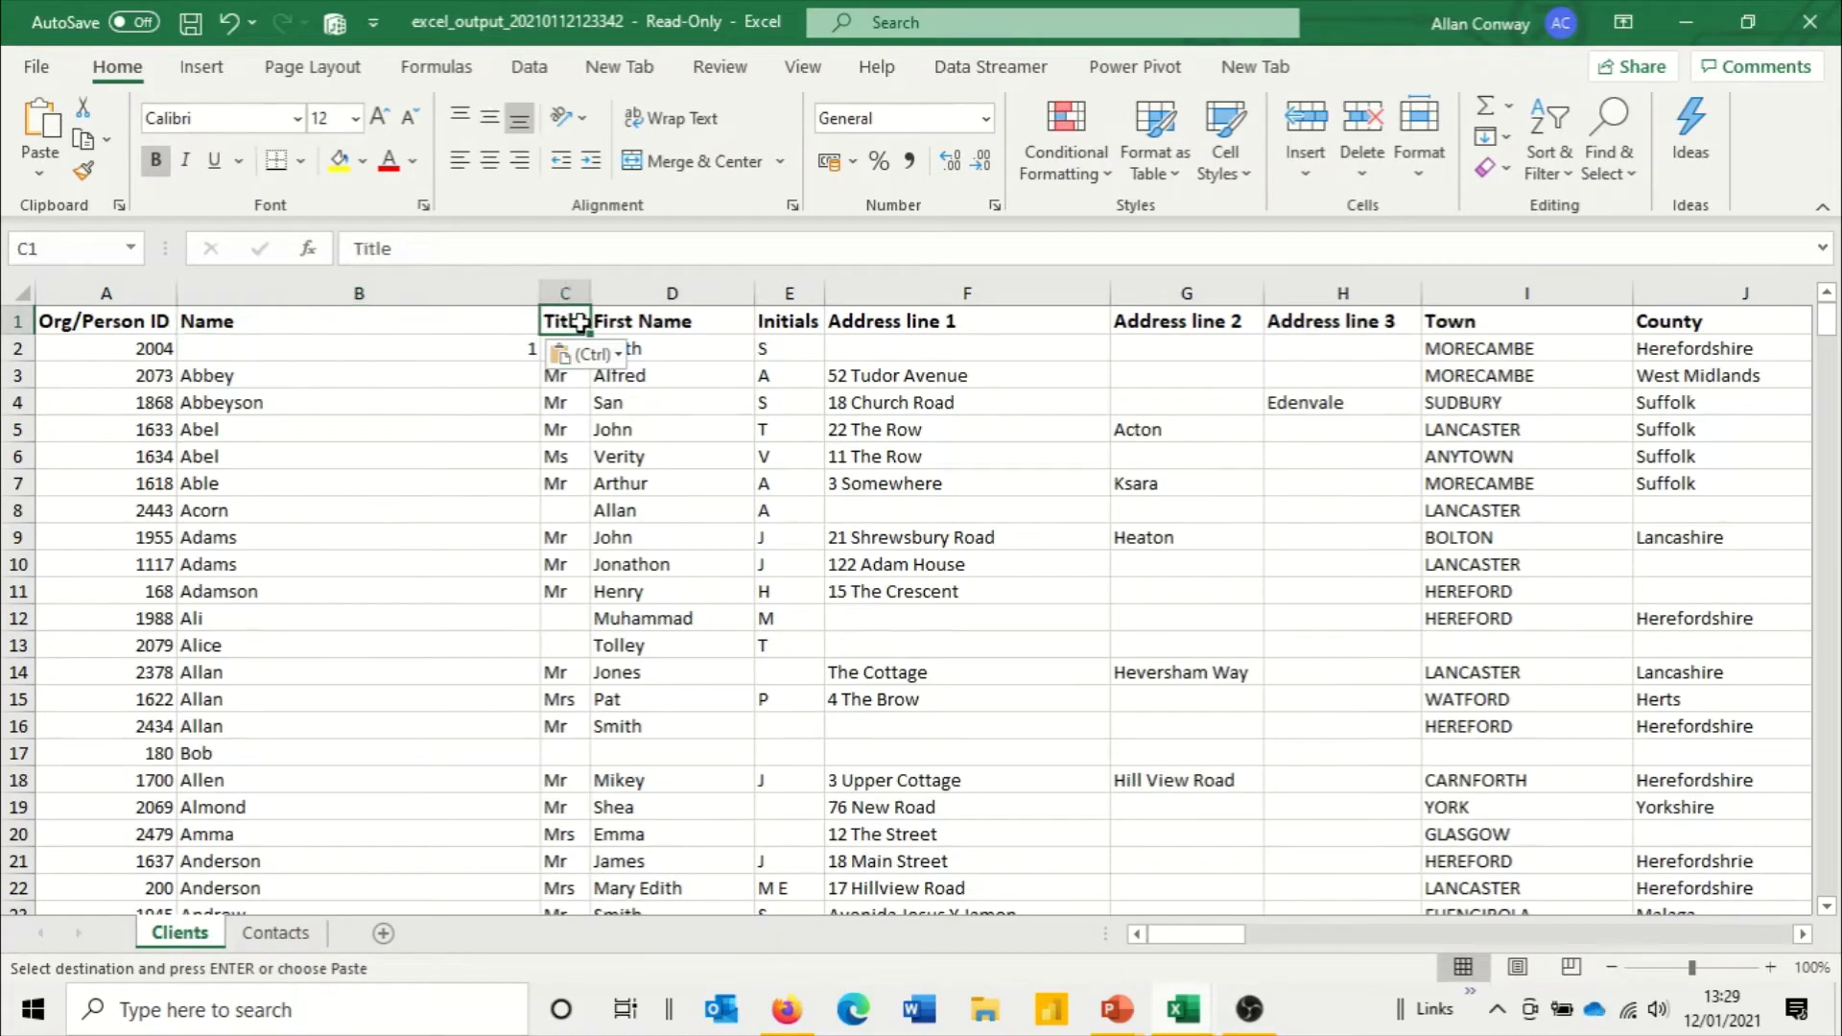
left_click(1188, 1007)
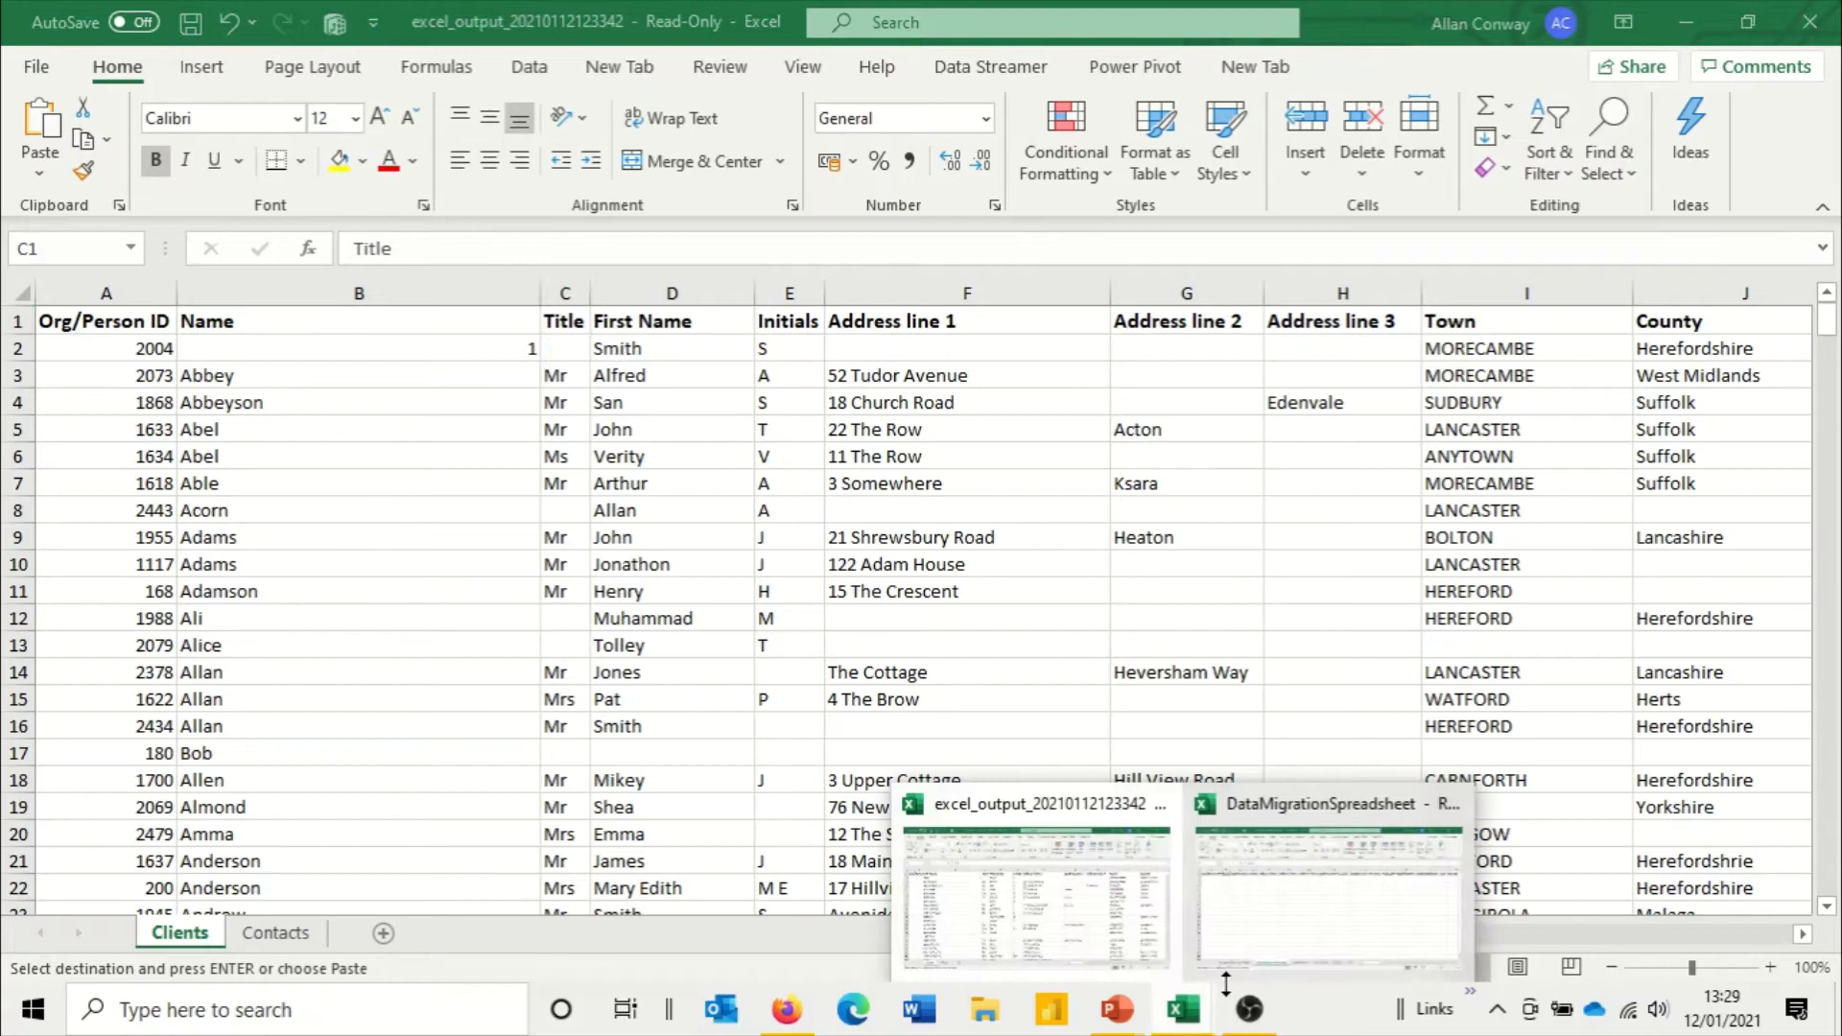
left_click(1272, 923)
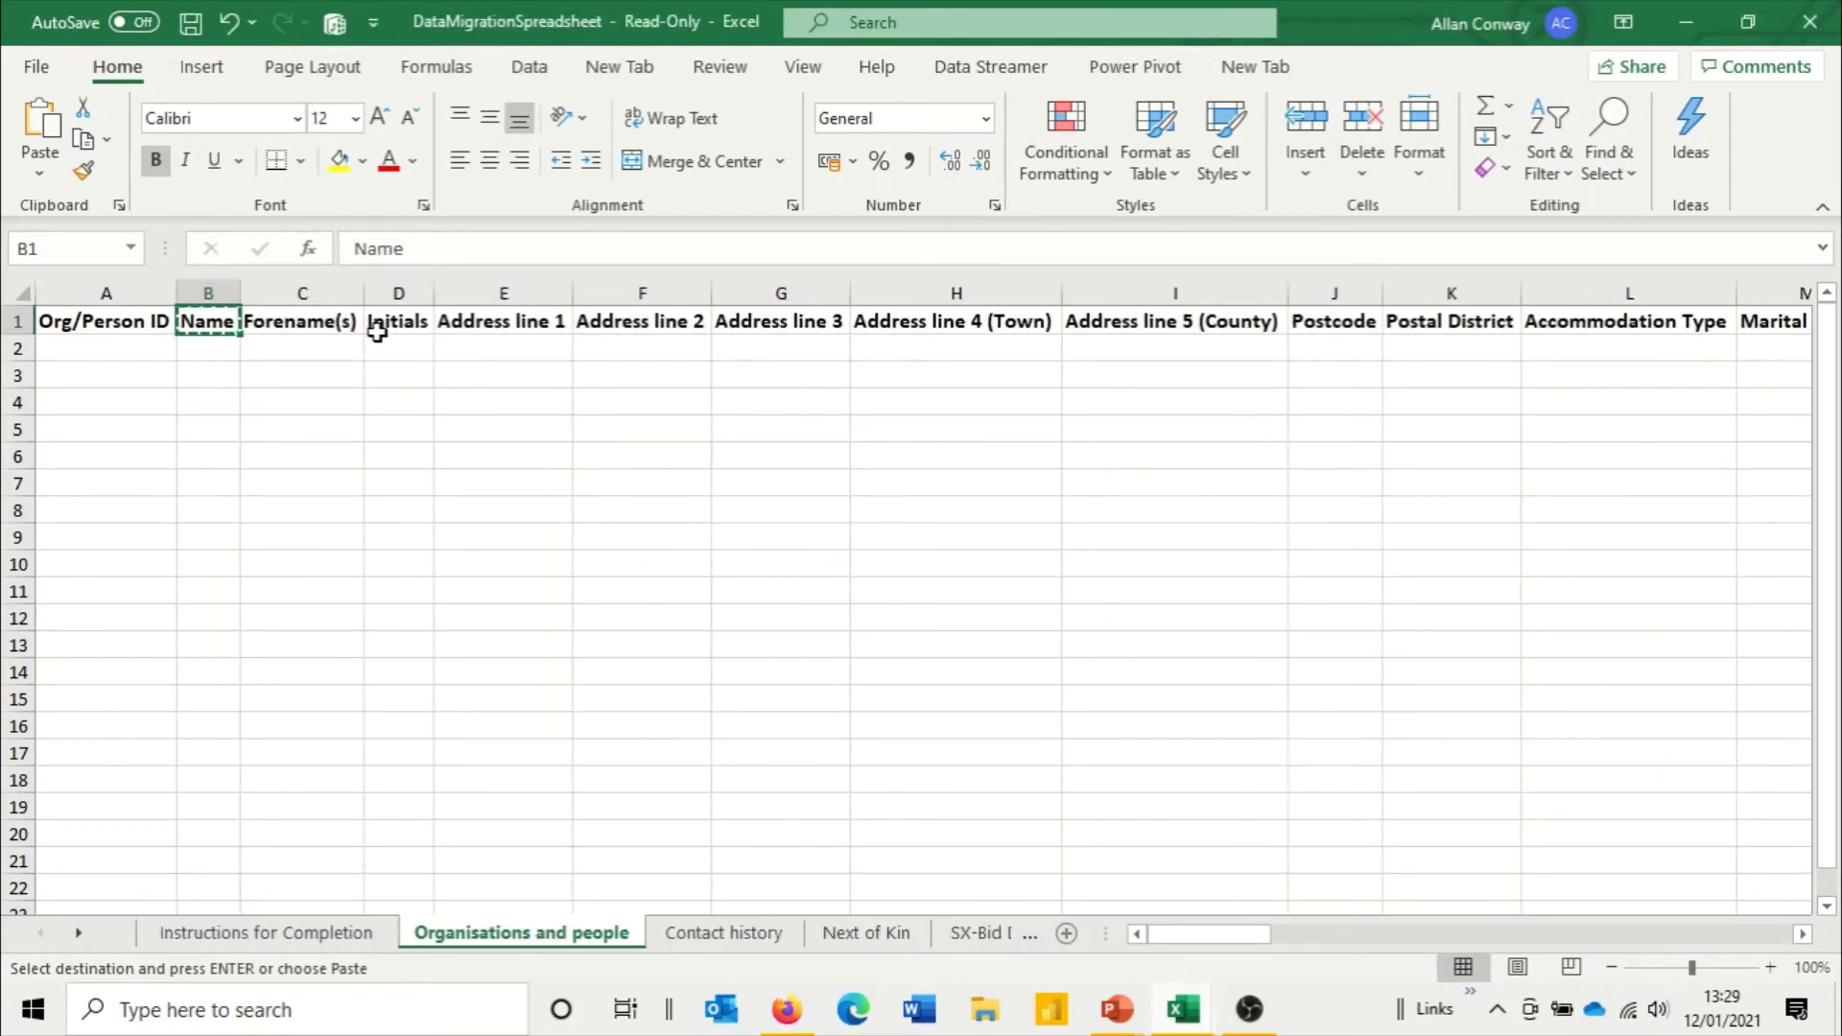
left_click(326, 326)
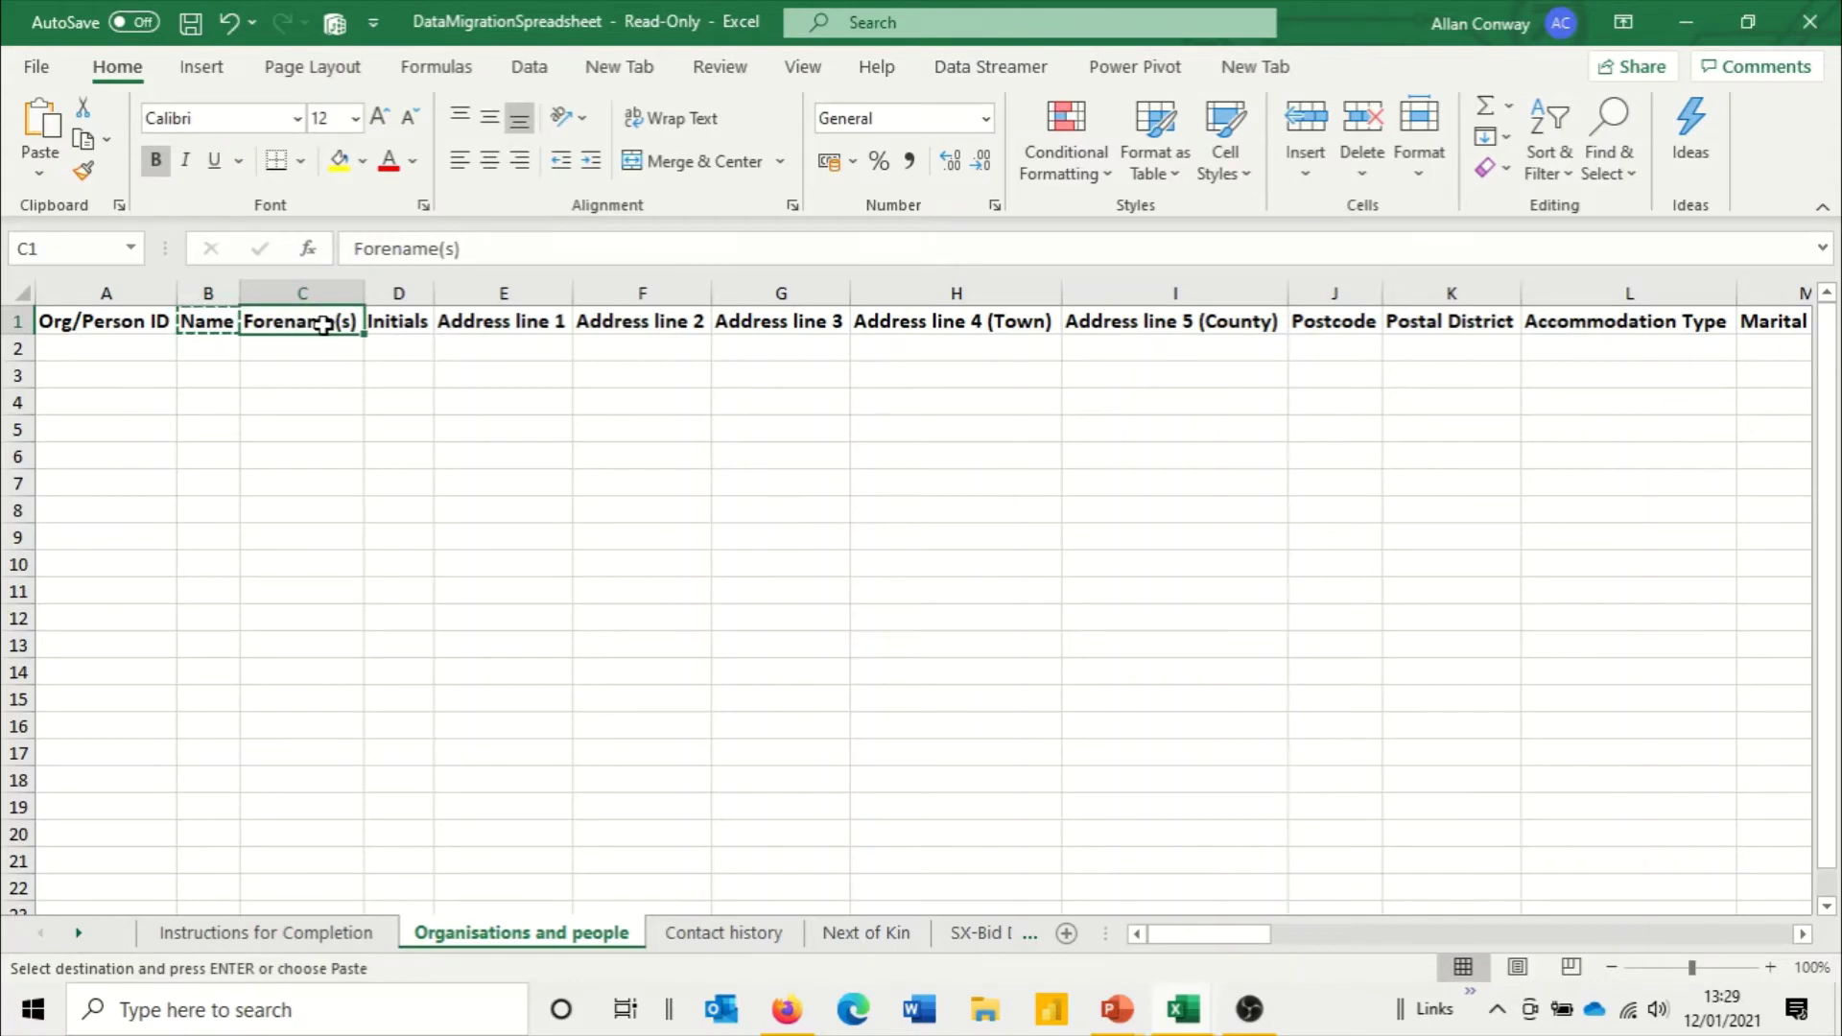
key("ctrl+c")
mouse_move(1183, 1009)
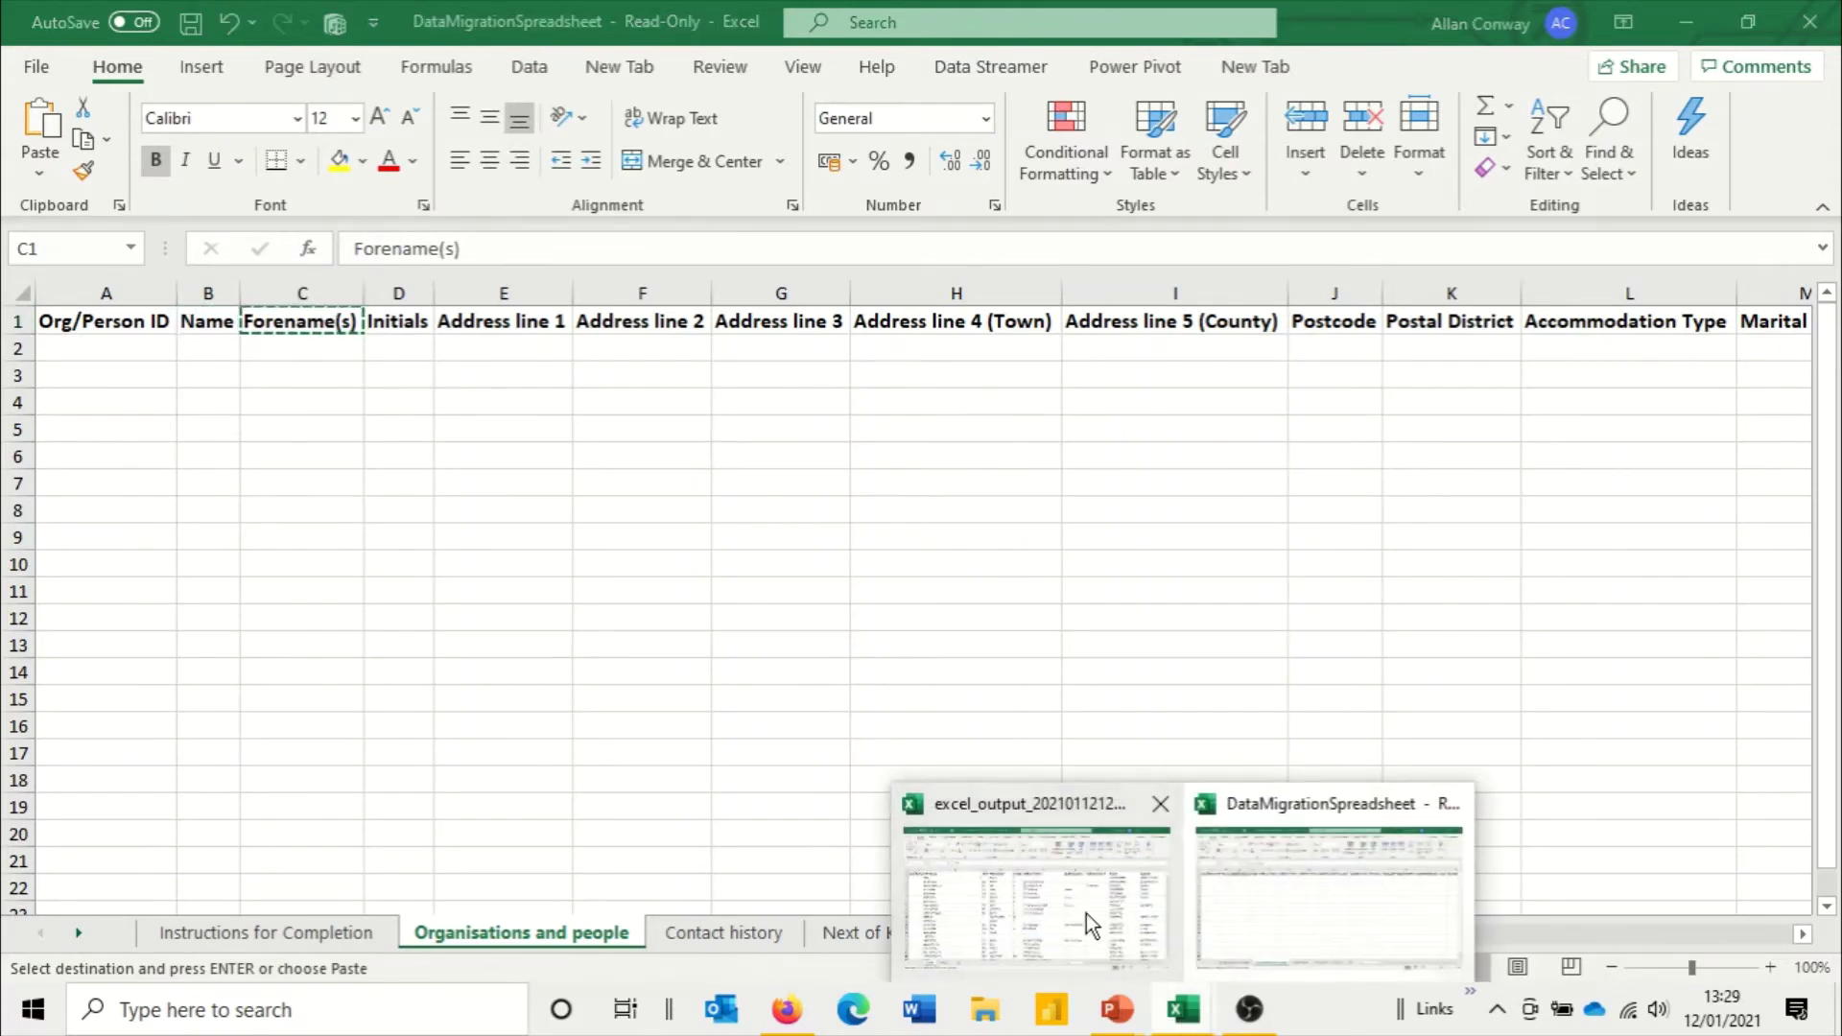
left_click(1086, 923)
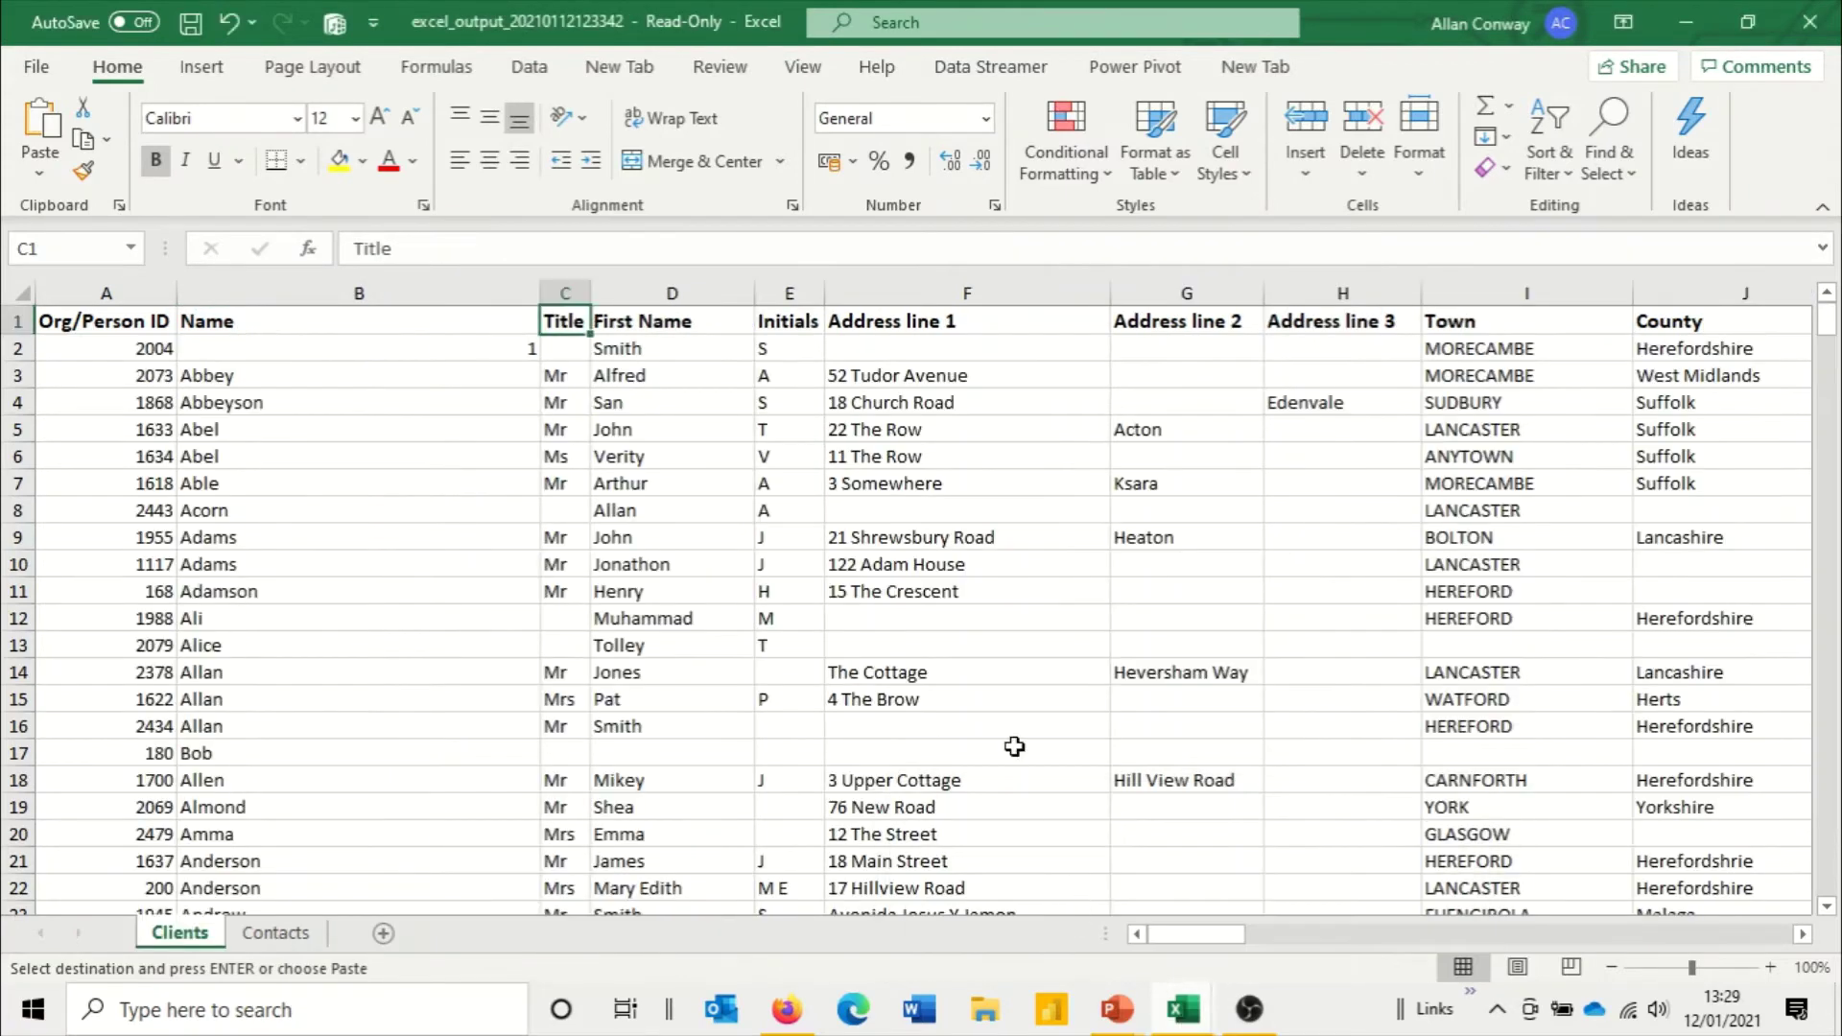
left_click(674, 324)
key("ctrl+v")
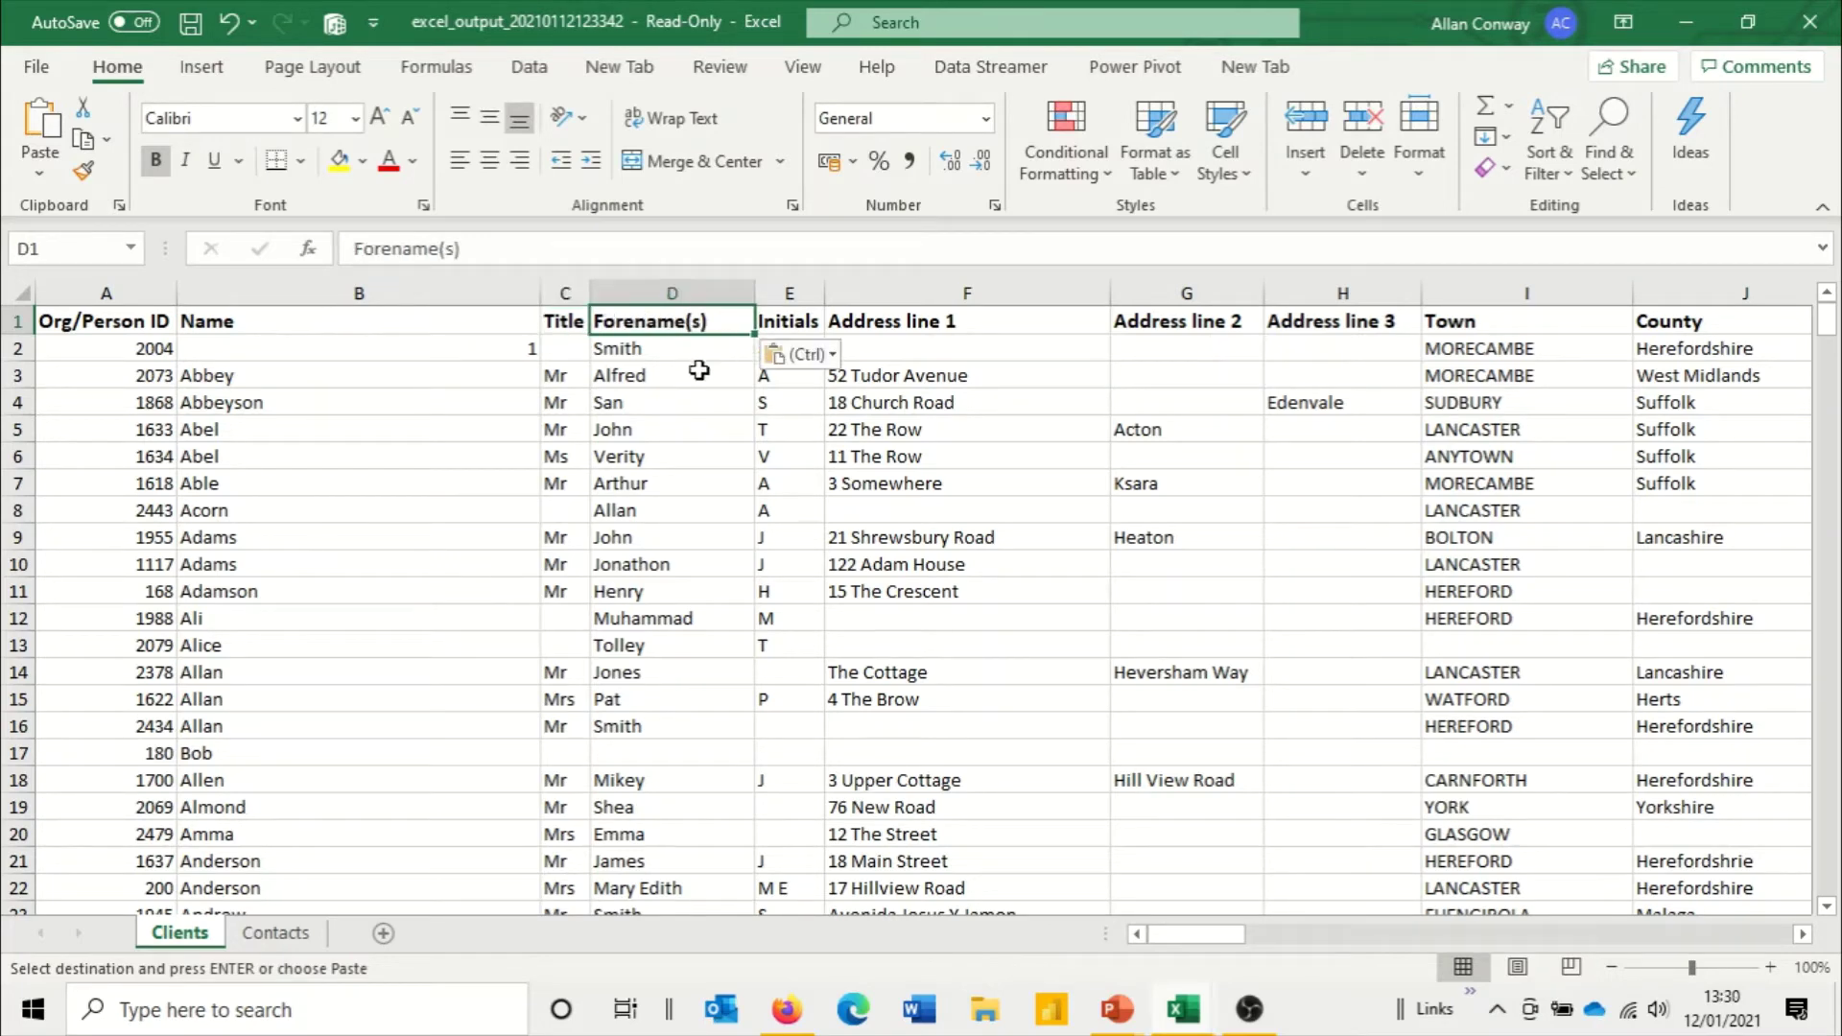
left_click(904, 324)
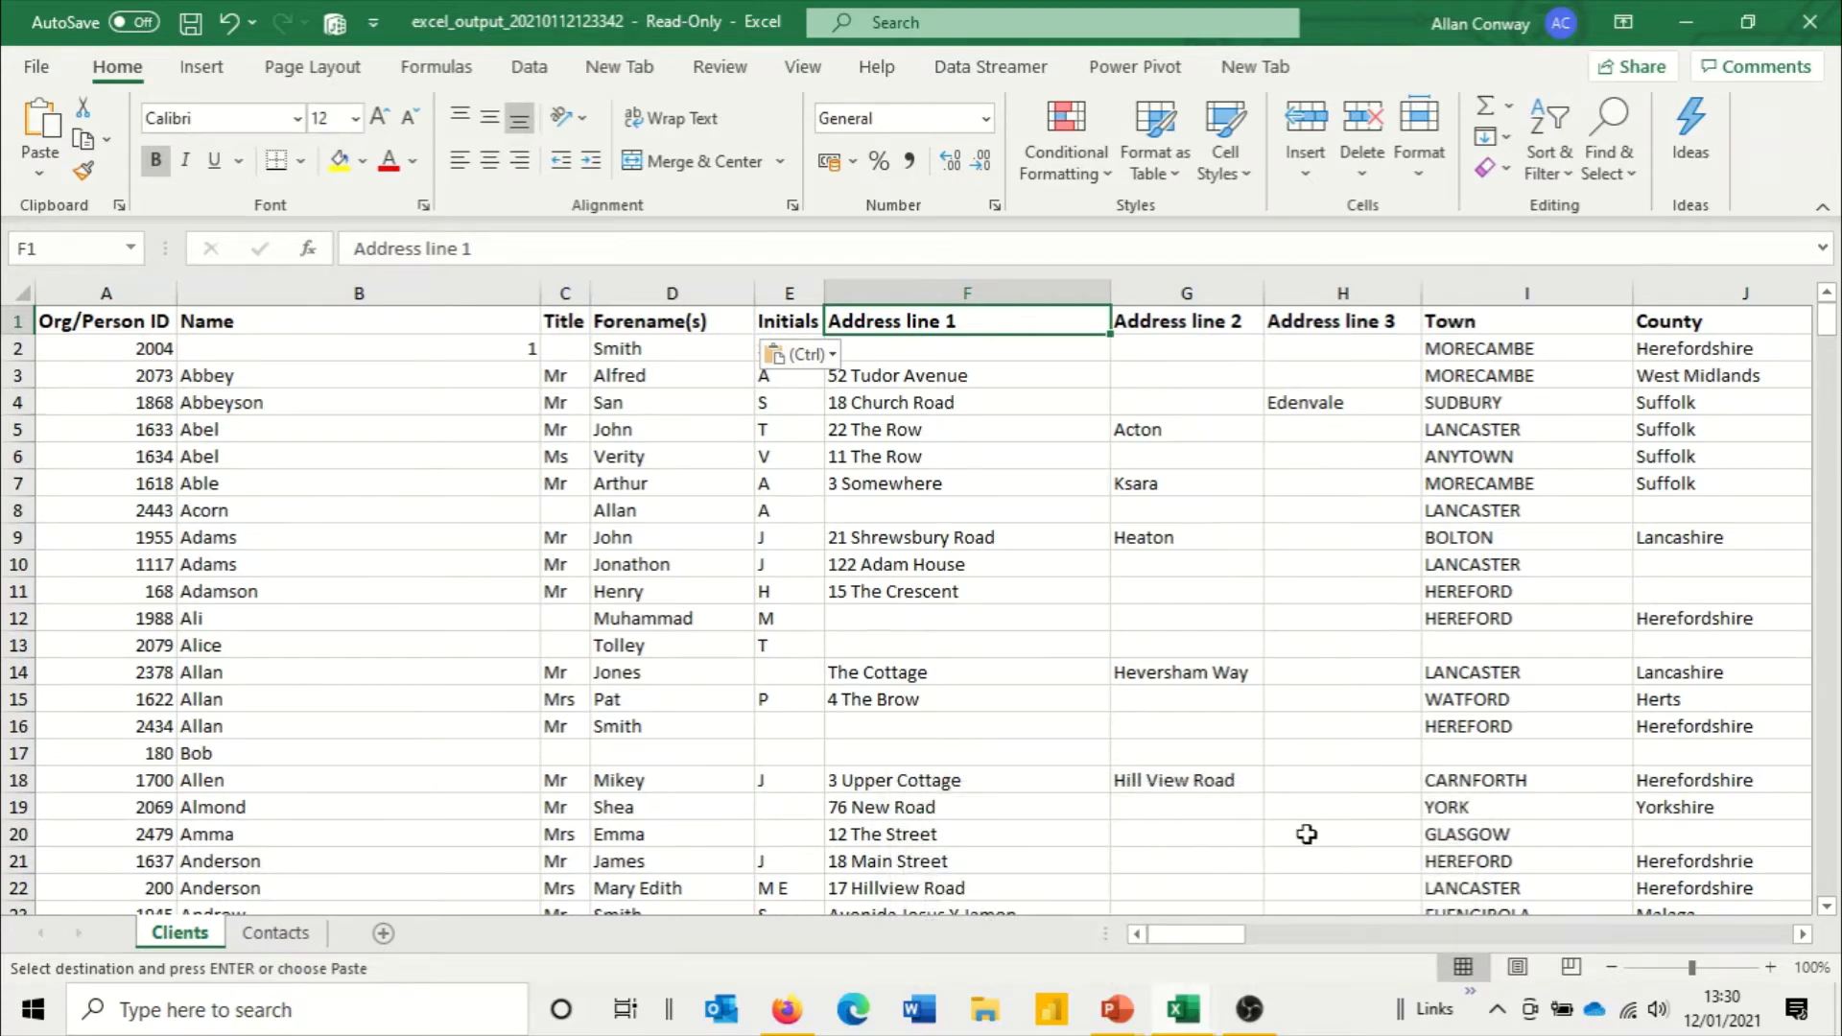
mouse_move(1186, 1025)
left_click(1305, 919)
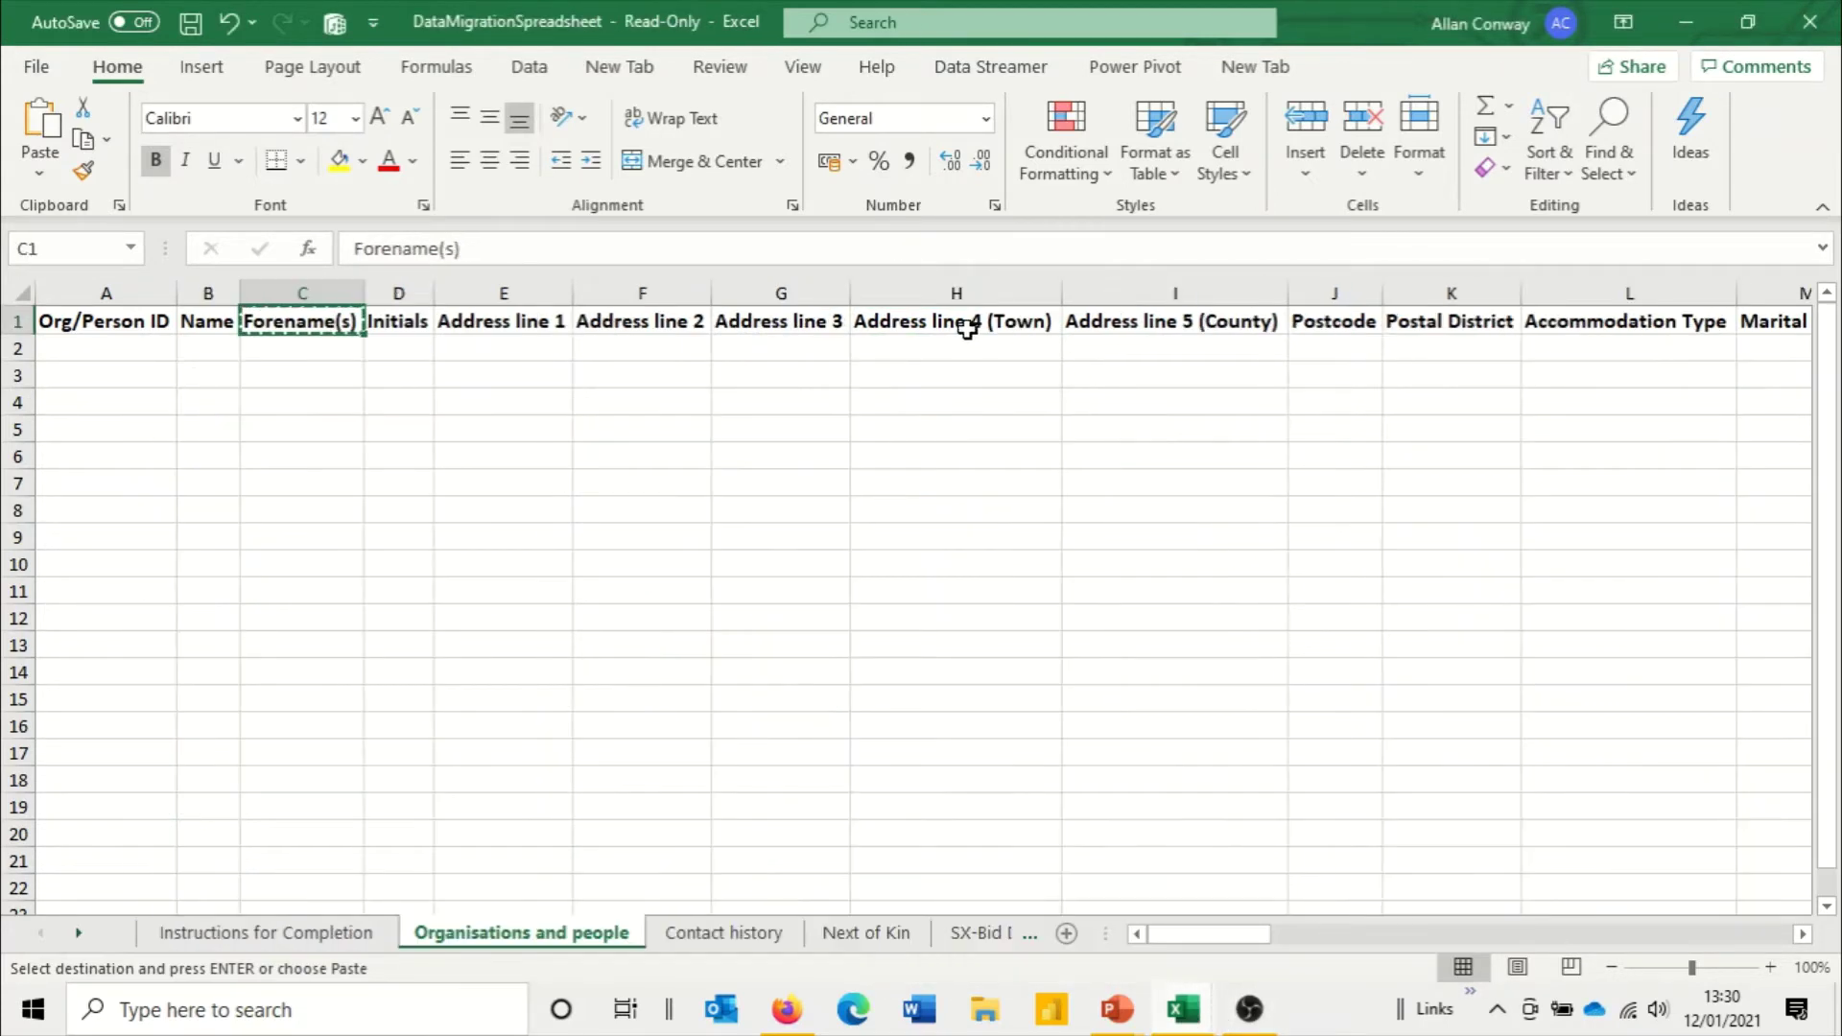
left_click(1006, 324)
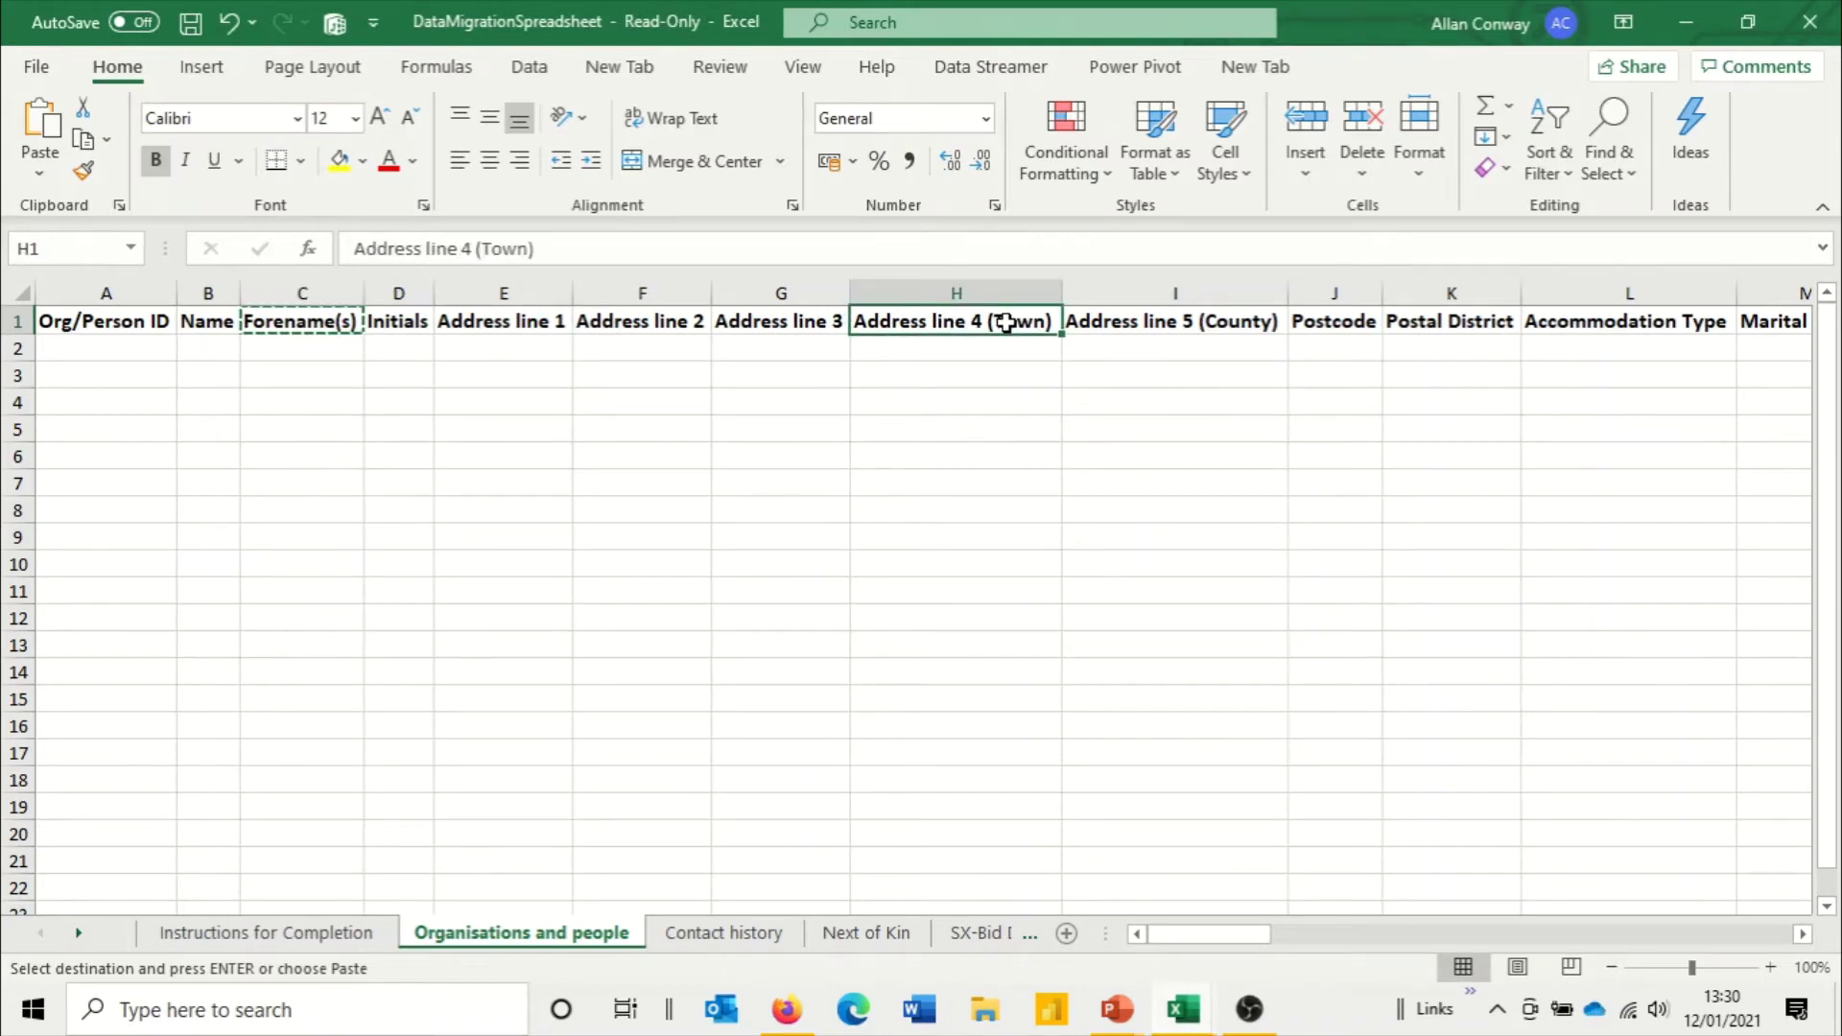
key("ctrl+c")
mouse_move(1183, 1012)
left_click(1123, 923)
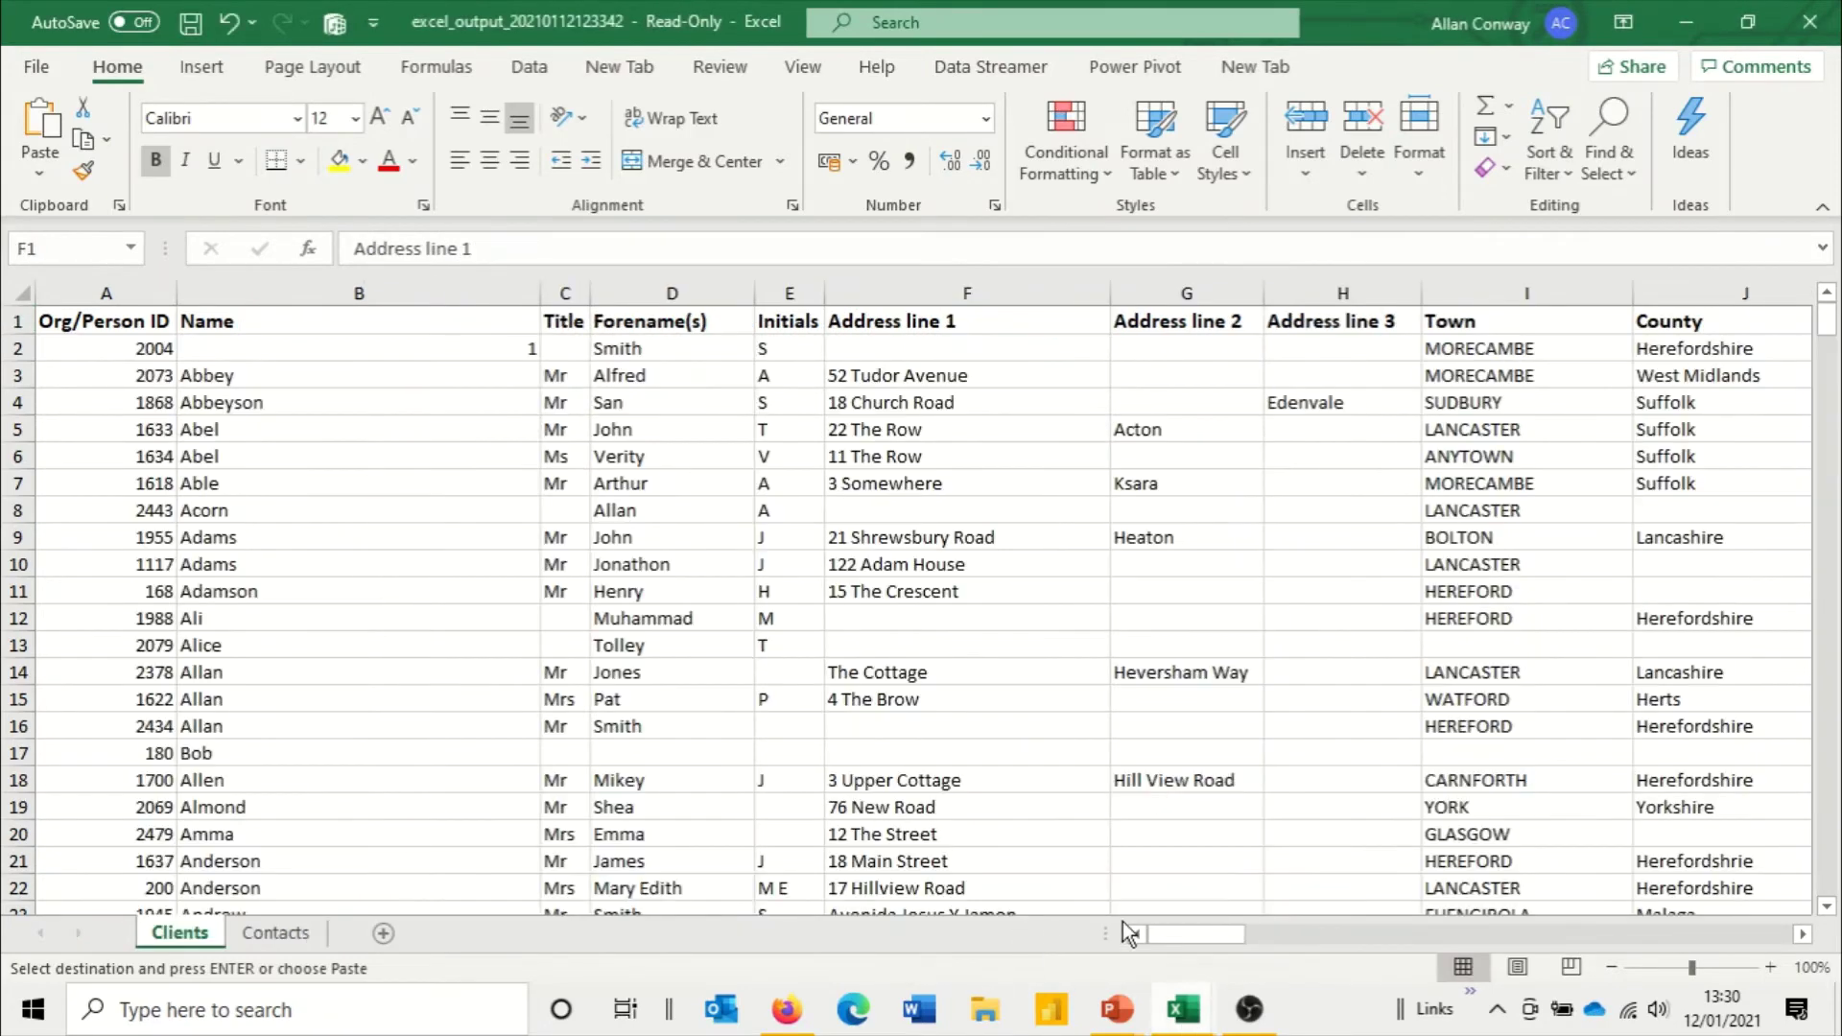
left_click(1464, 323)
key("ctrl+v")
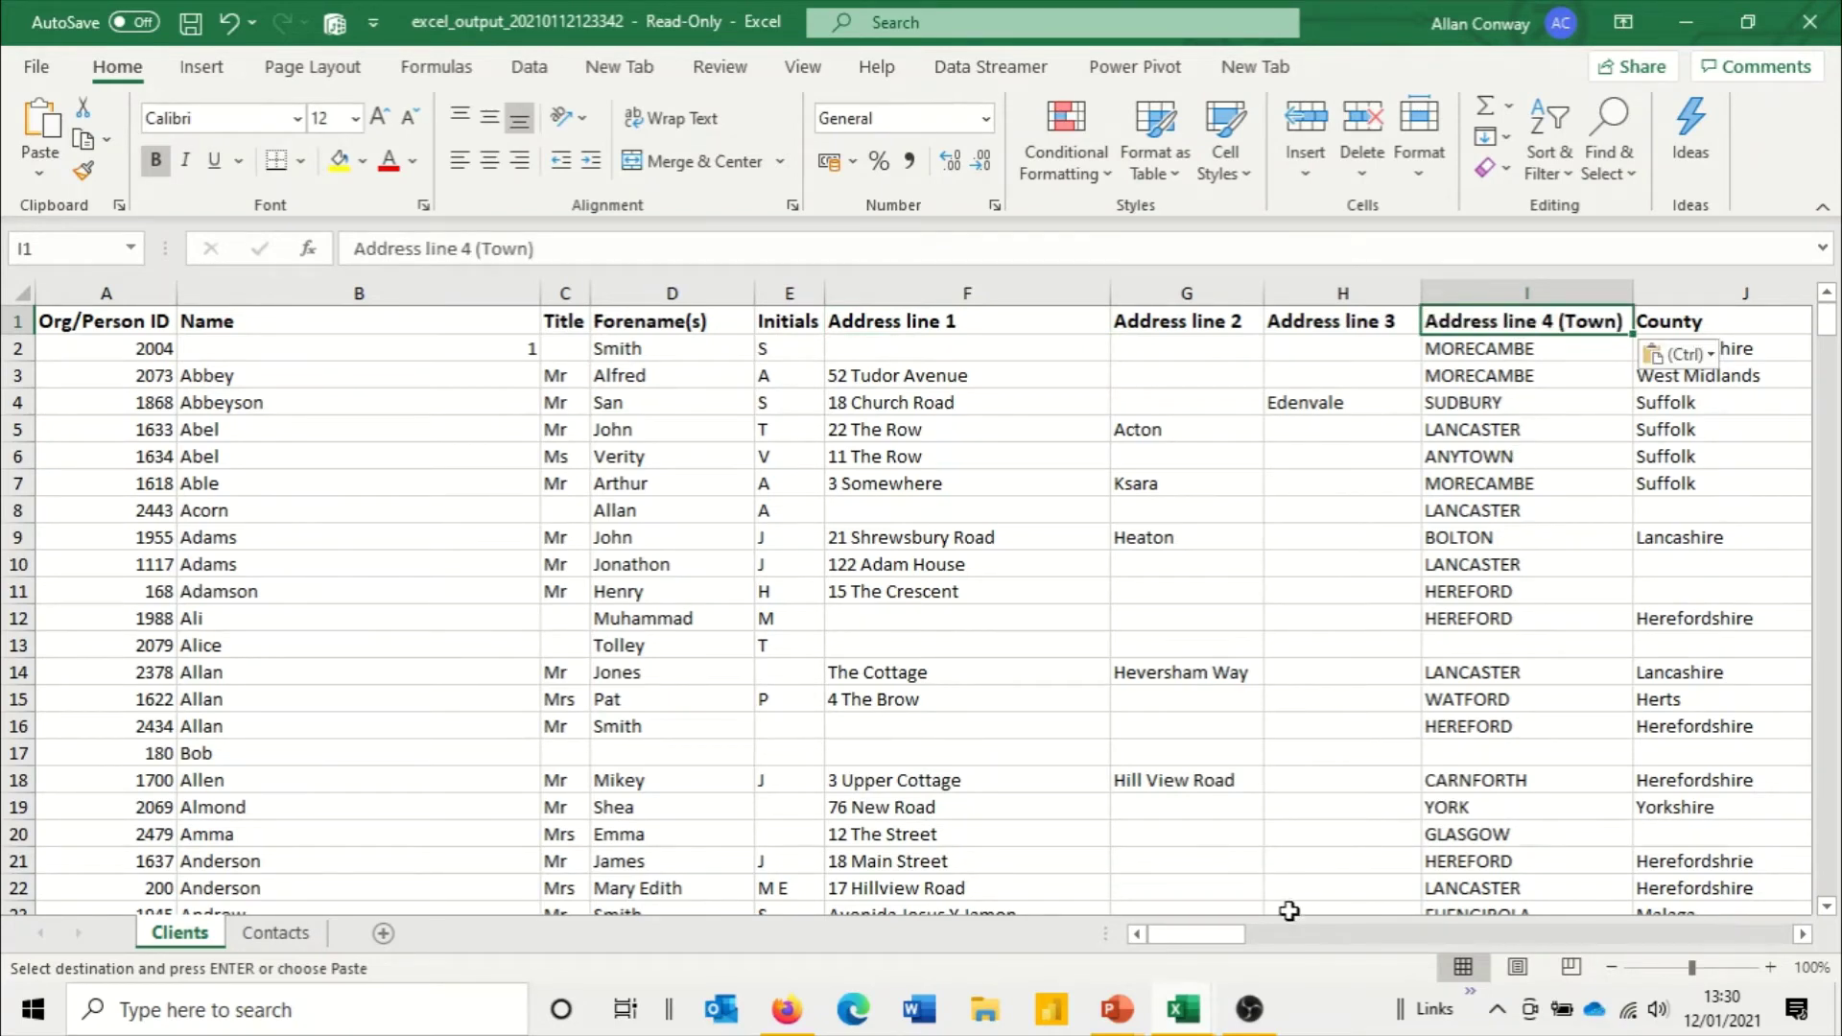
left_click_drag(1212, 940, 1222, 943)
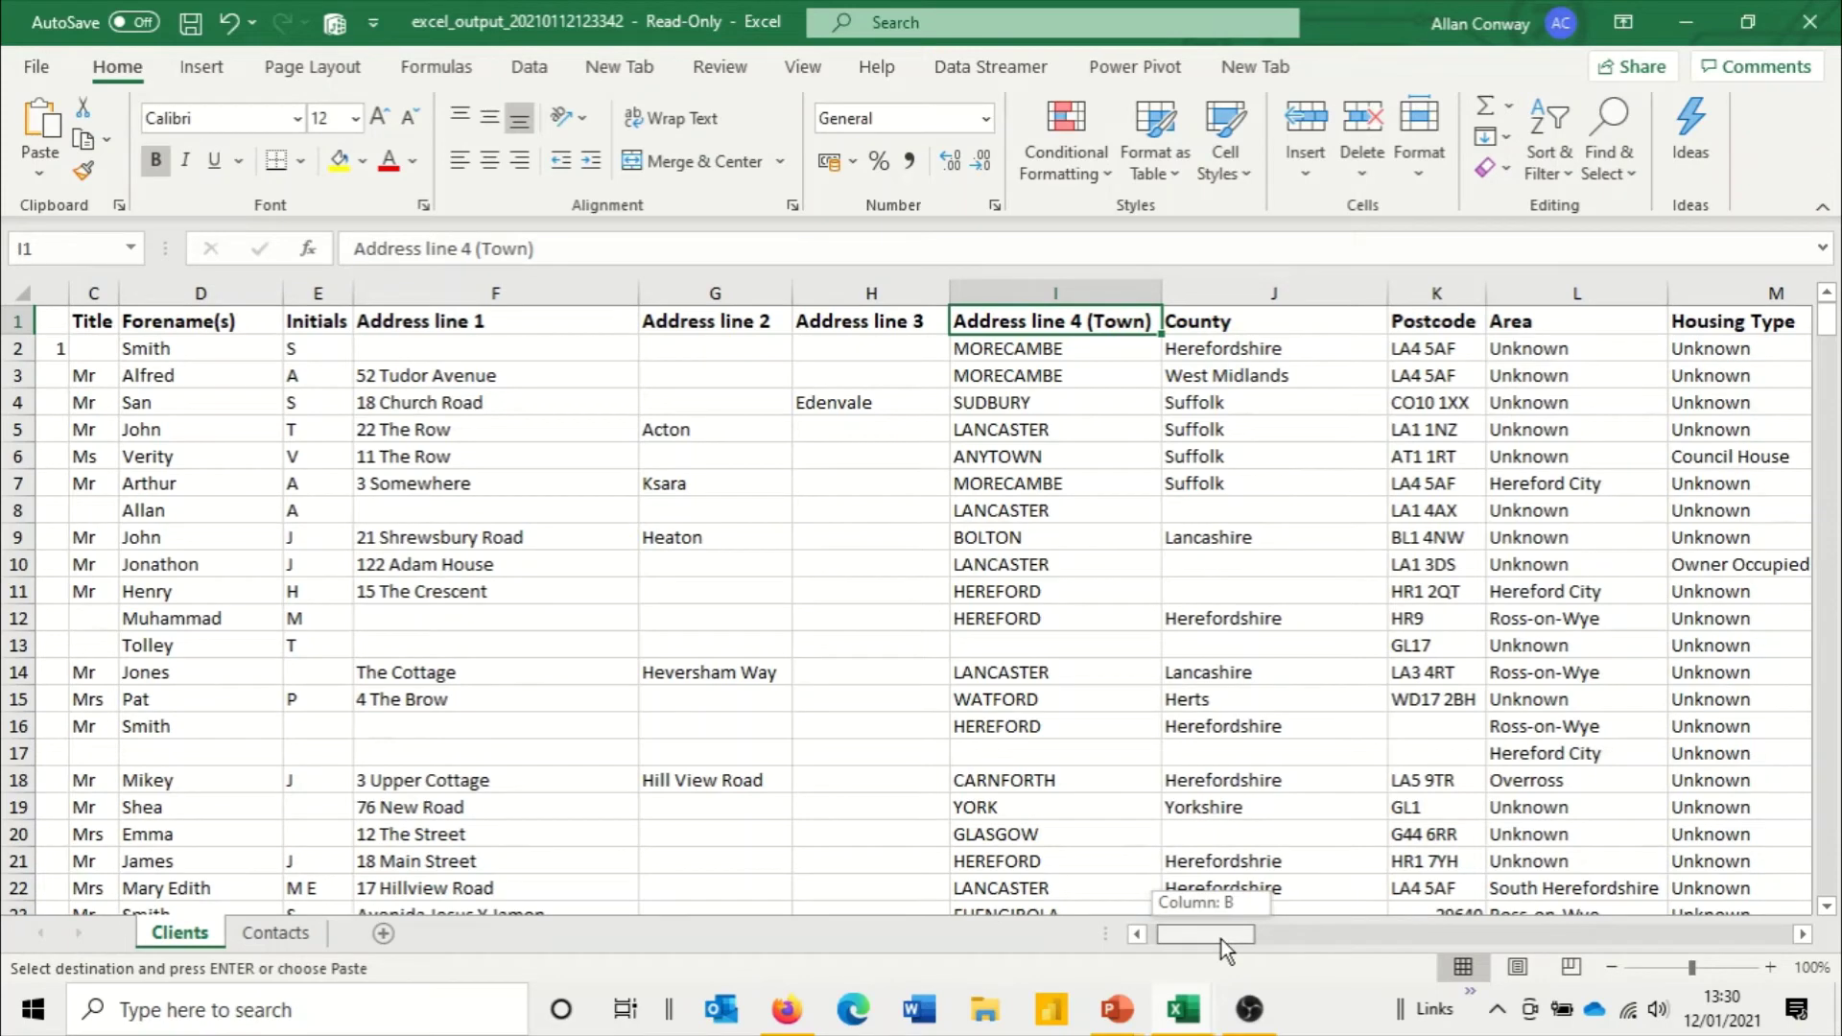
left_click_drag(1223, 940, 1227, 940)
key("ctrl+v")
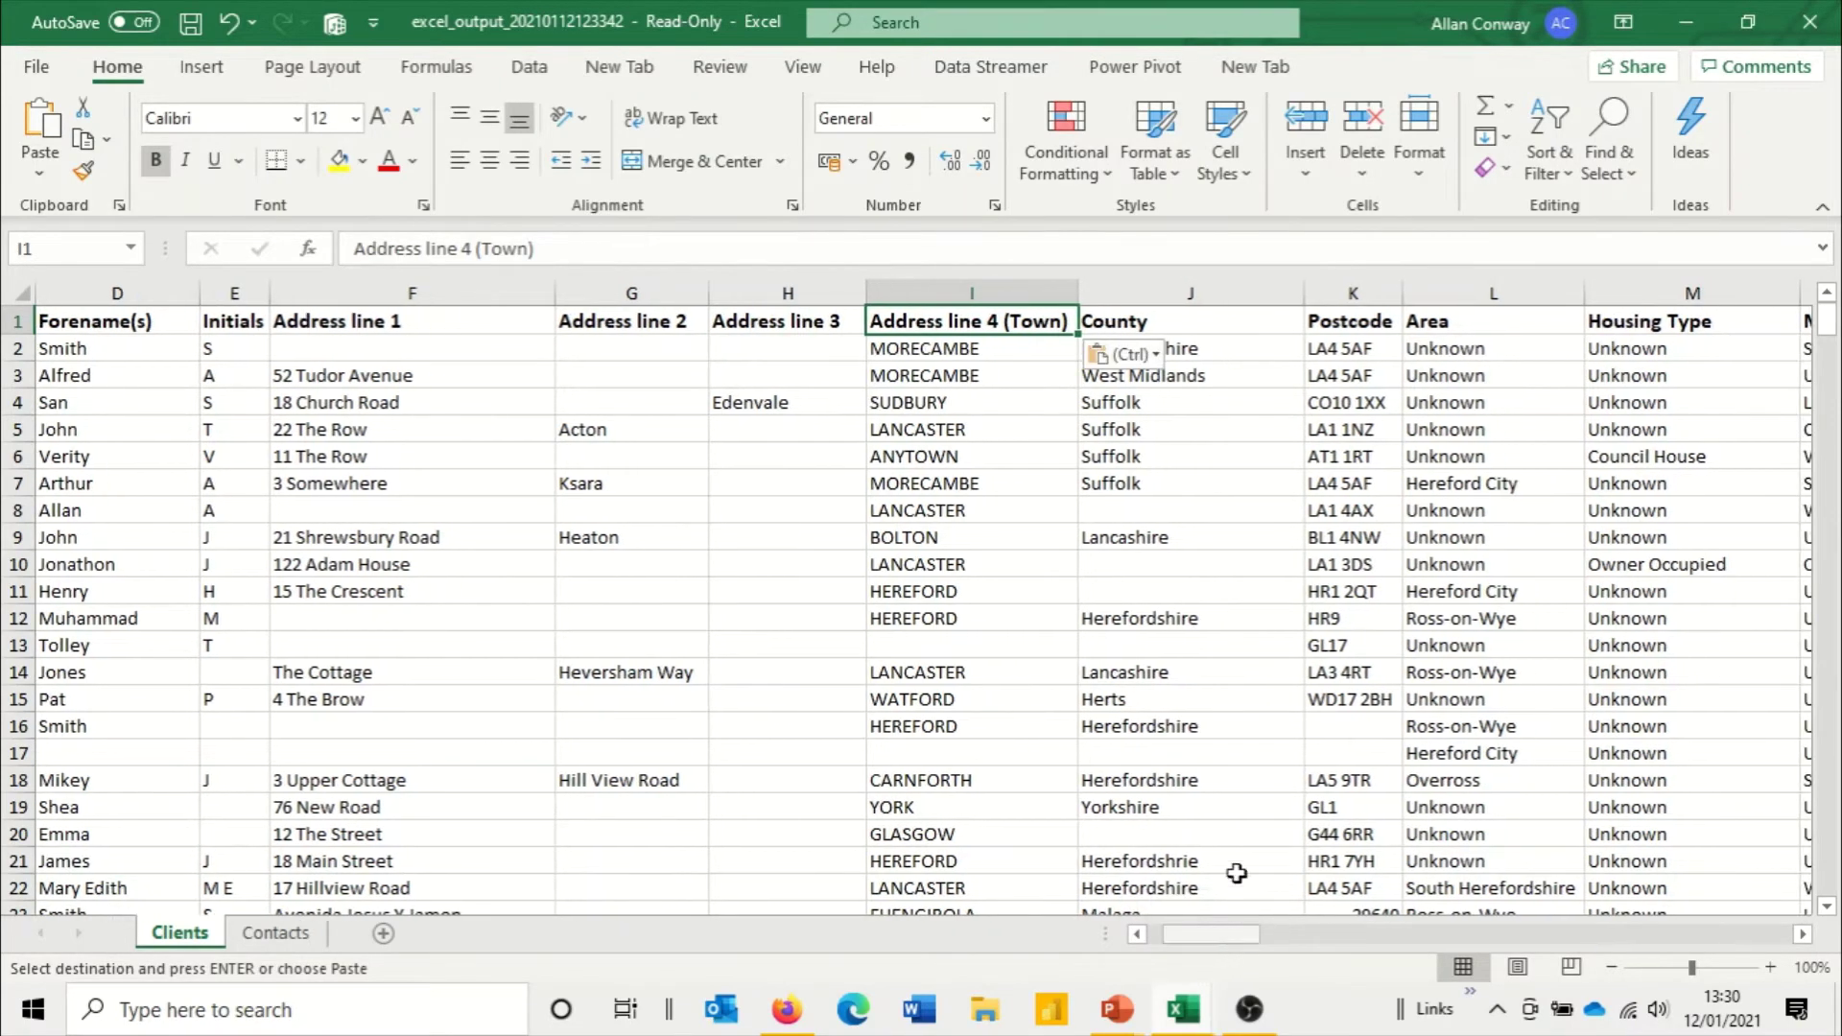
Step: Insert a blank column between Address line 4 (Town) and County in the Clients sheet
left_click(937, 428)
left_click(961, 482)
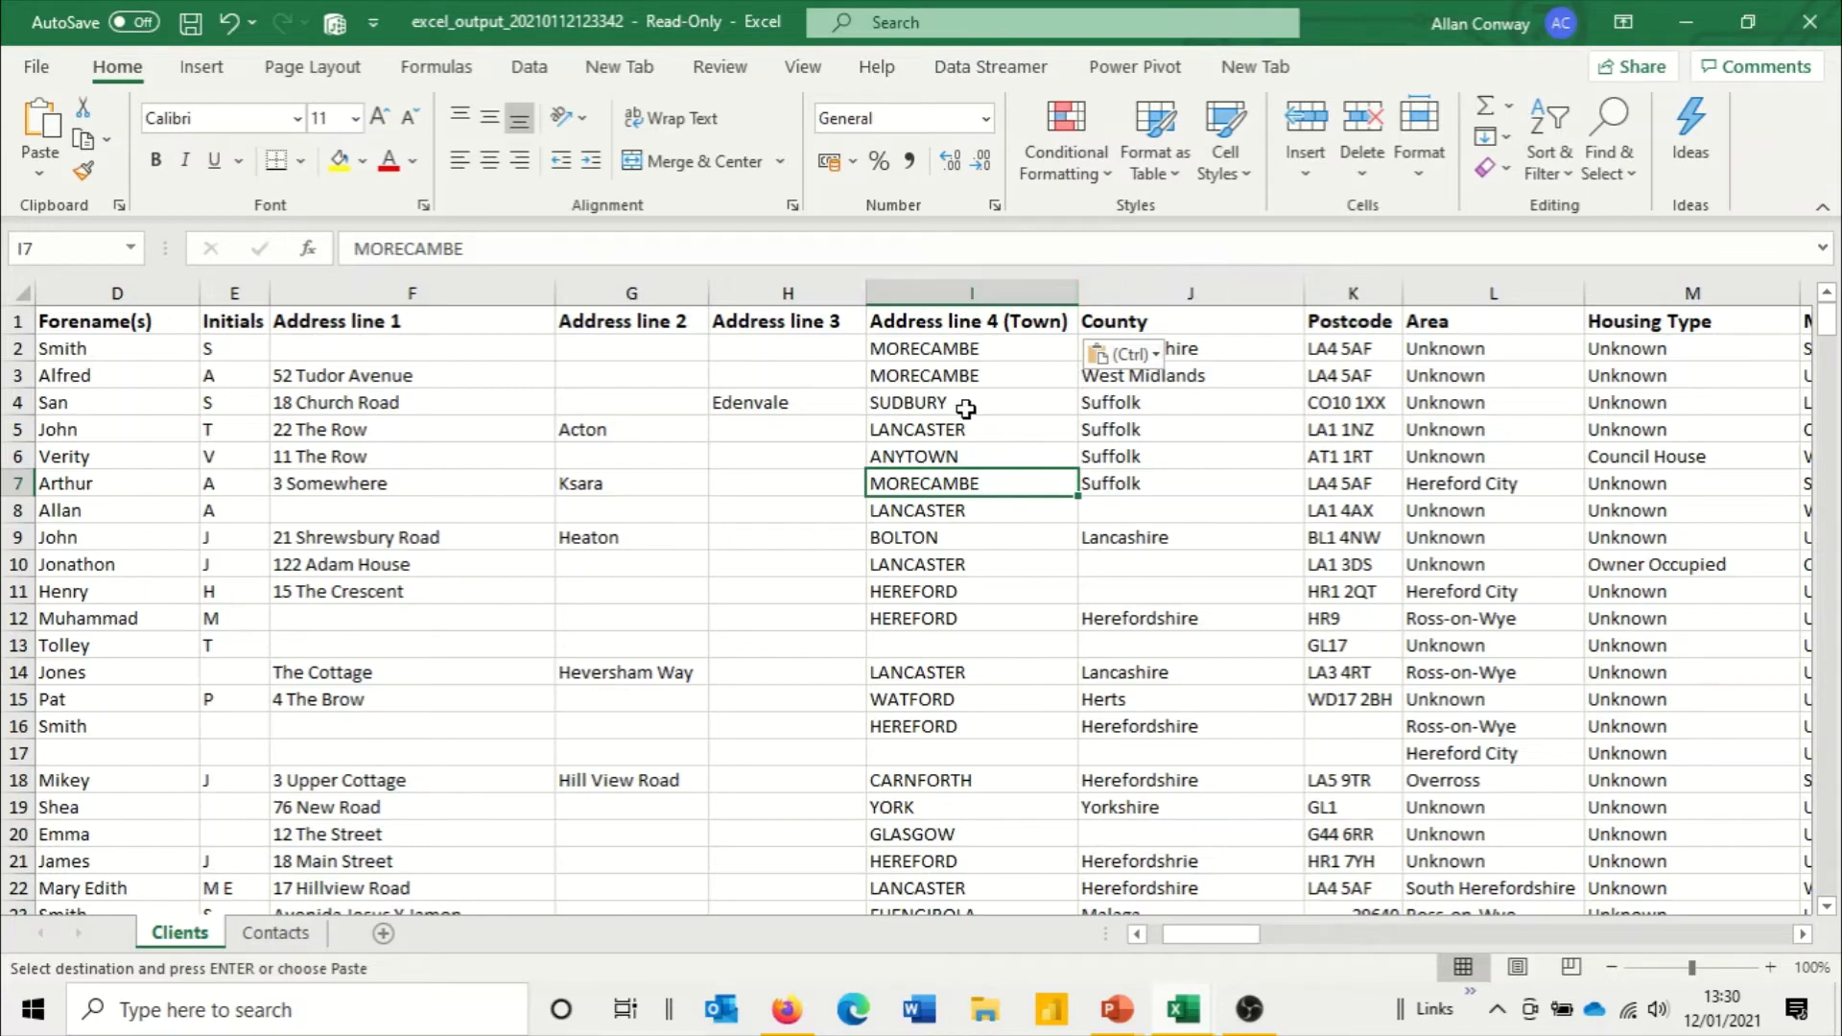
left_click(1151, 293)
right_click(1155, 294)
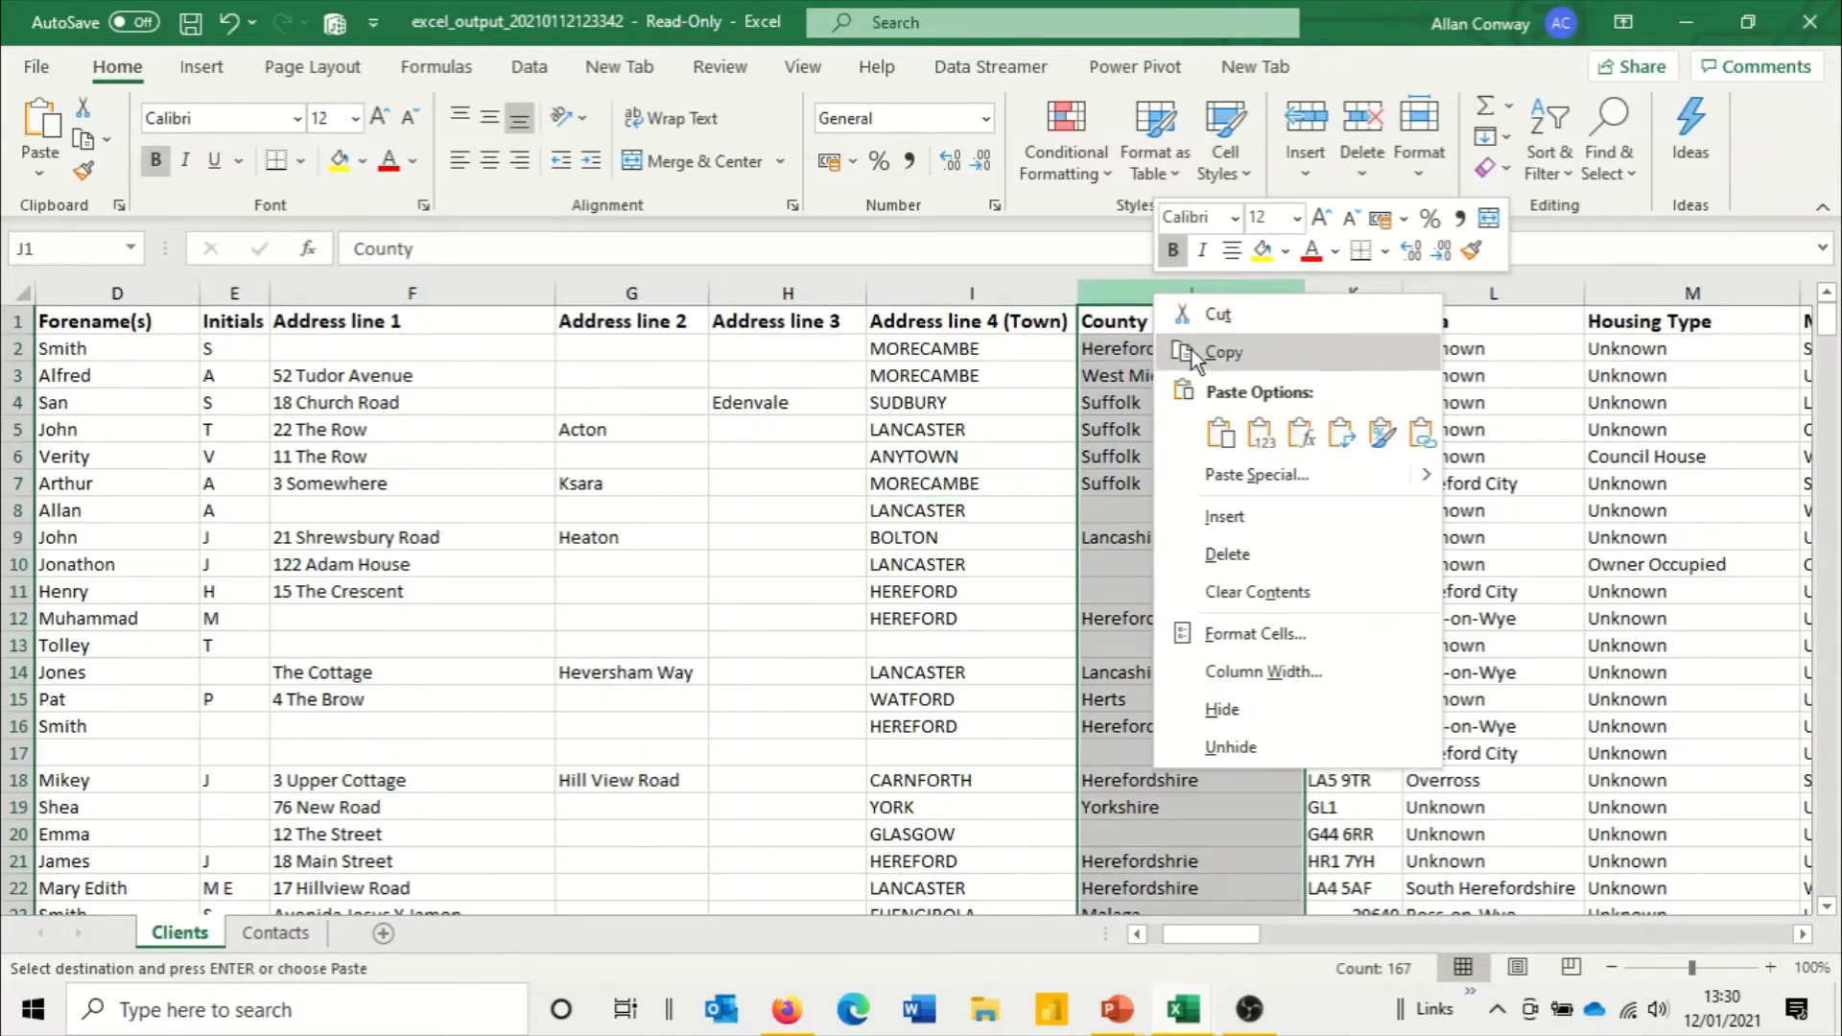
left_click(1230, 520)
Step: Enter the formula =PROPER(I2) in cell J2 to convert the first town name to proper case
left_click(1190, 349)
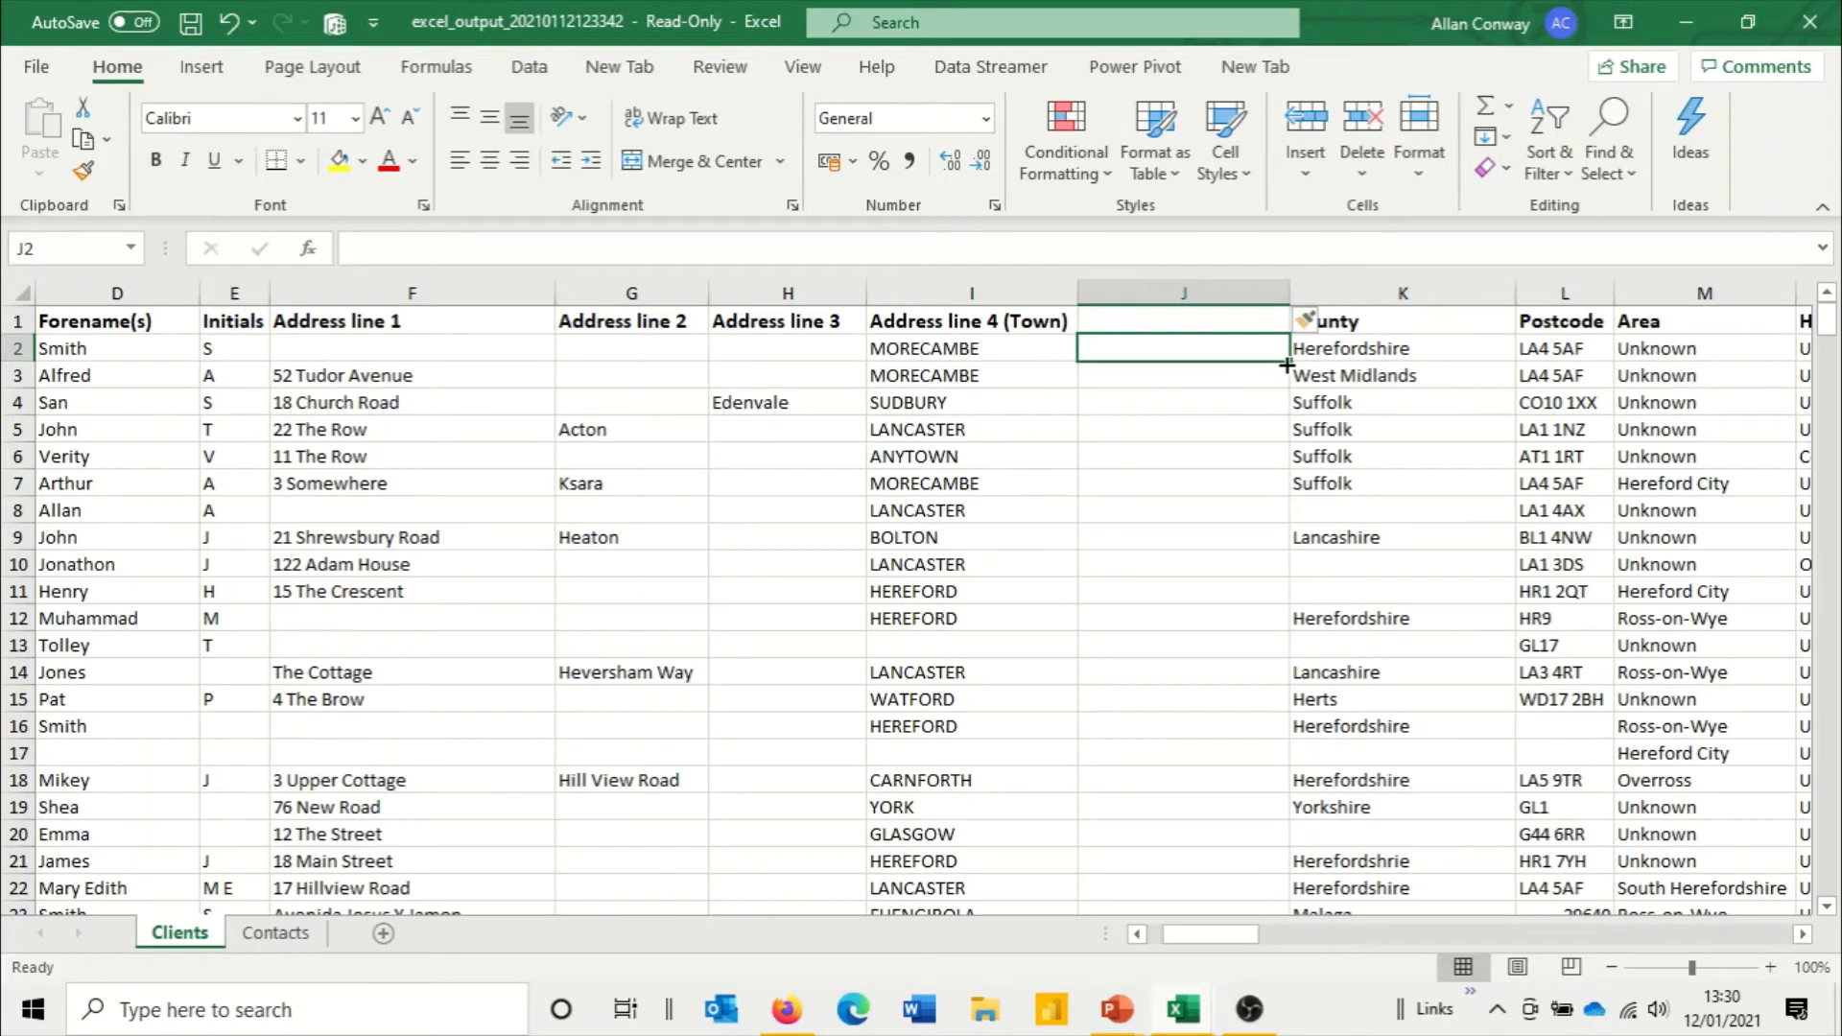
type("=")
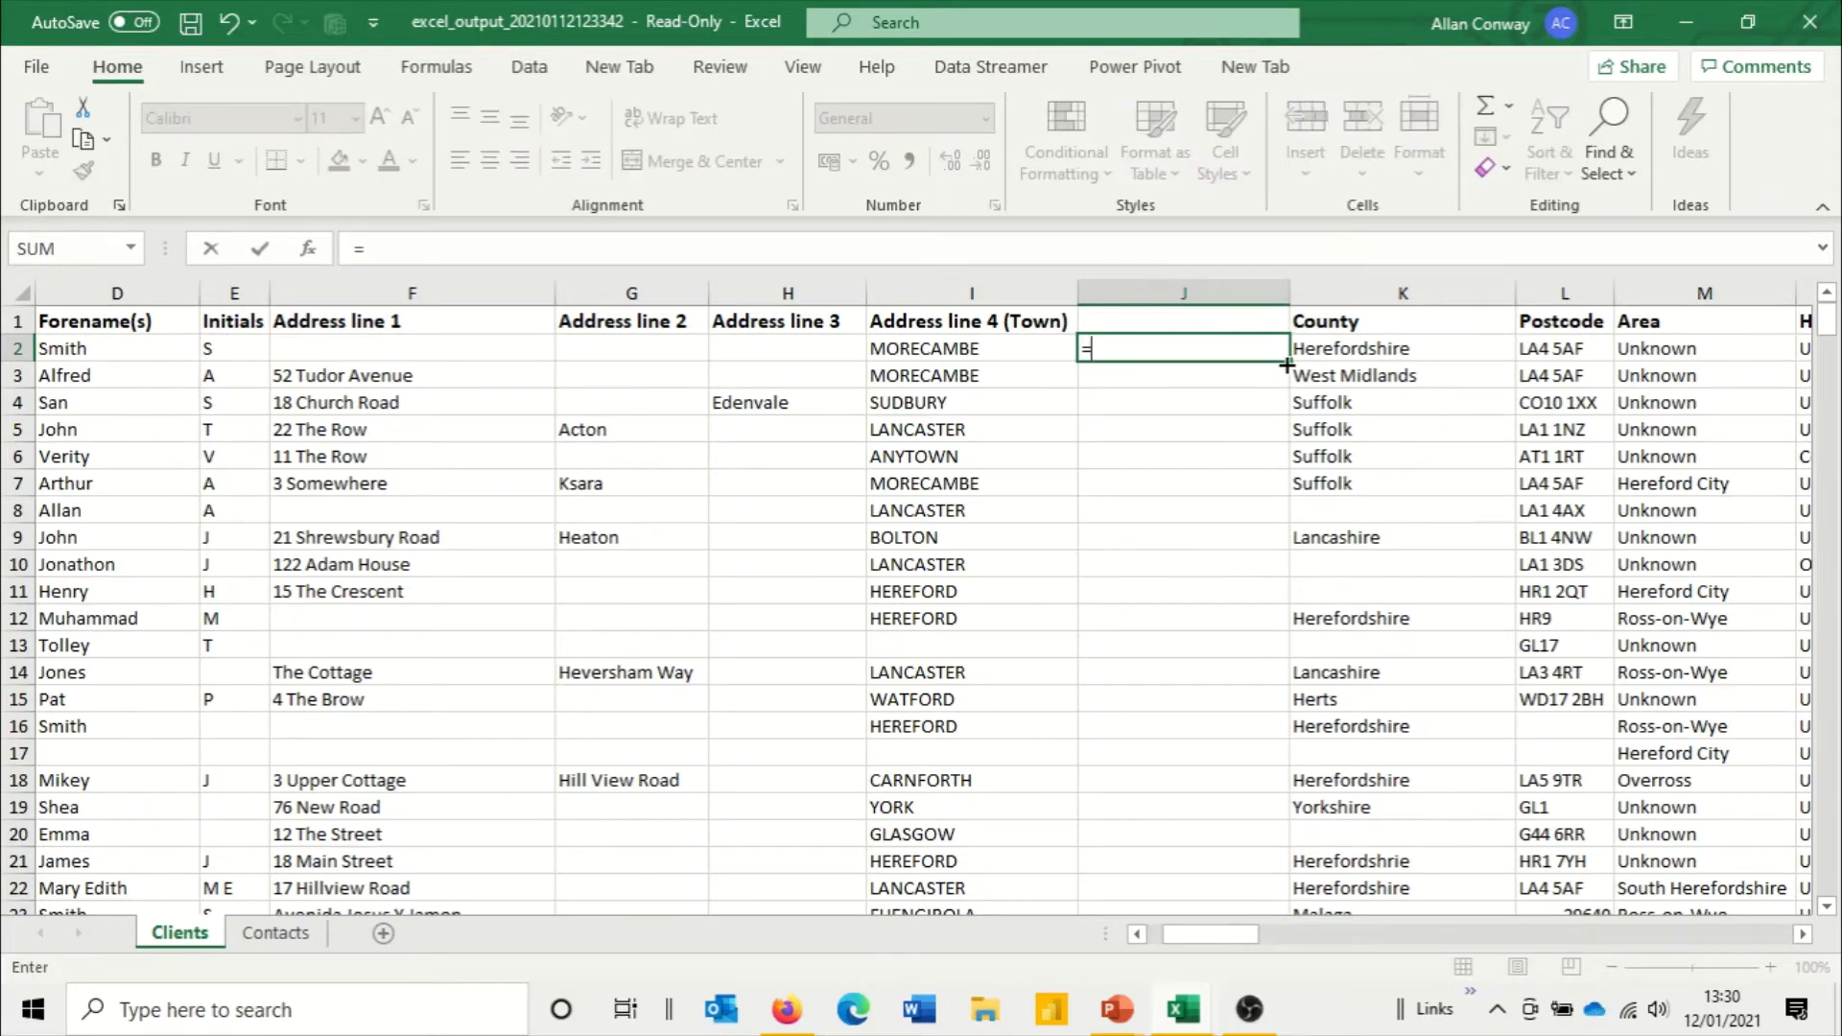
type("Pr")
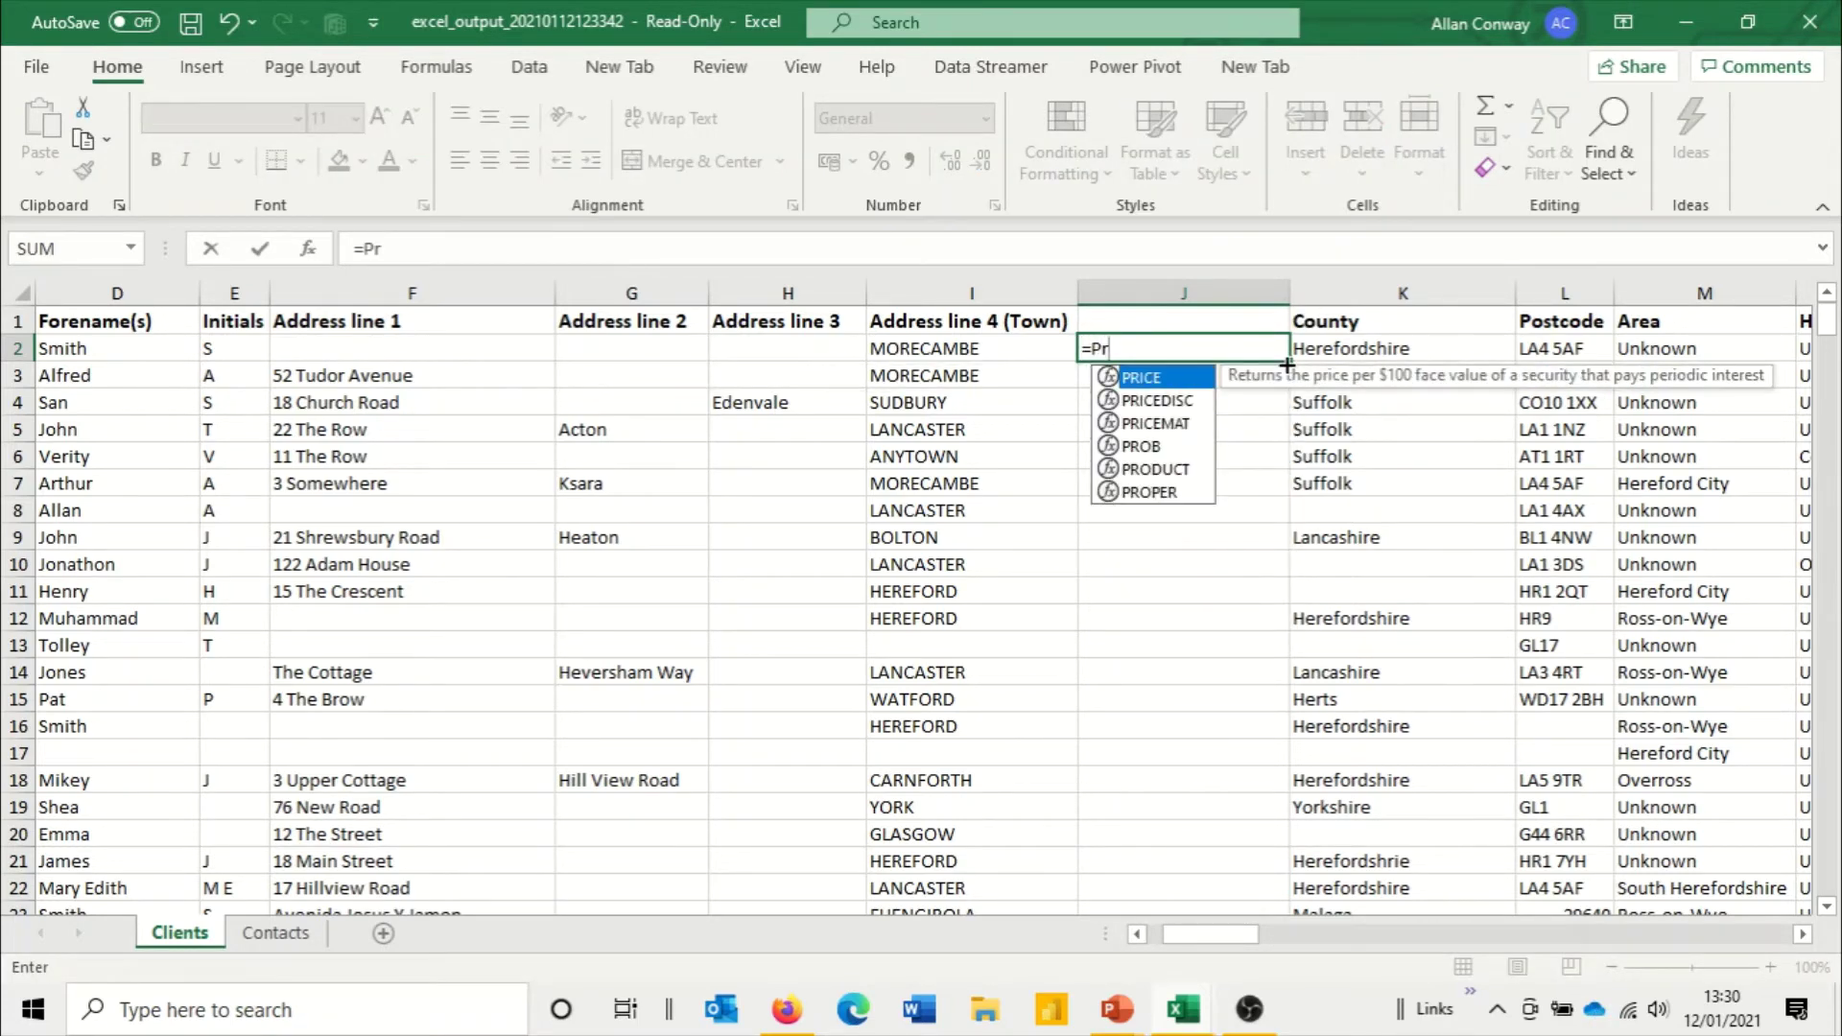
type("op")
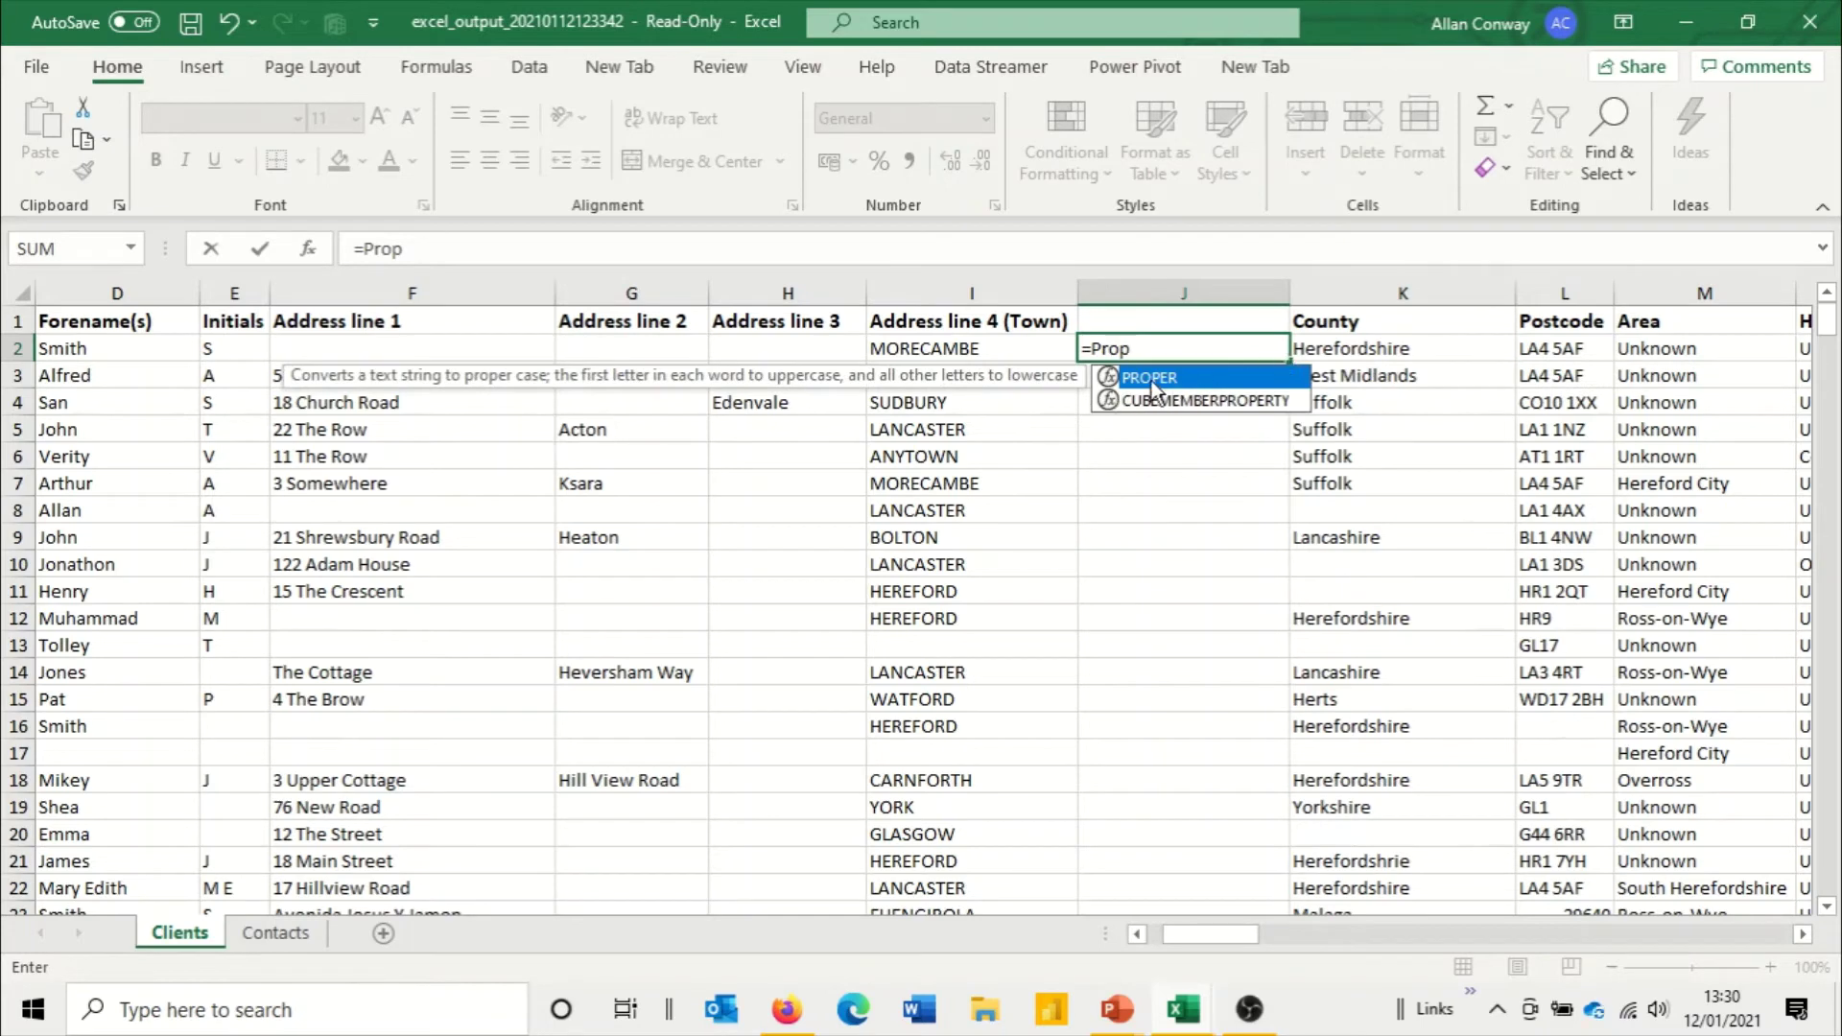
double_click(1152, 382)
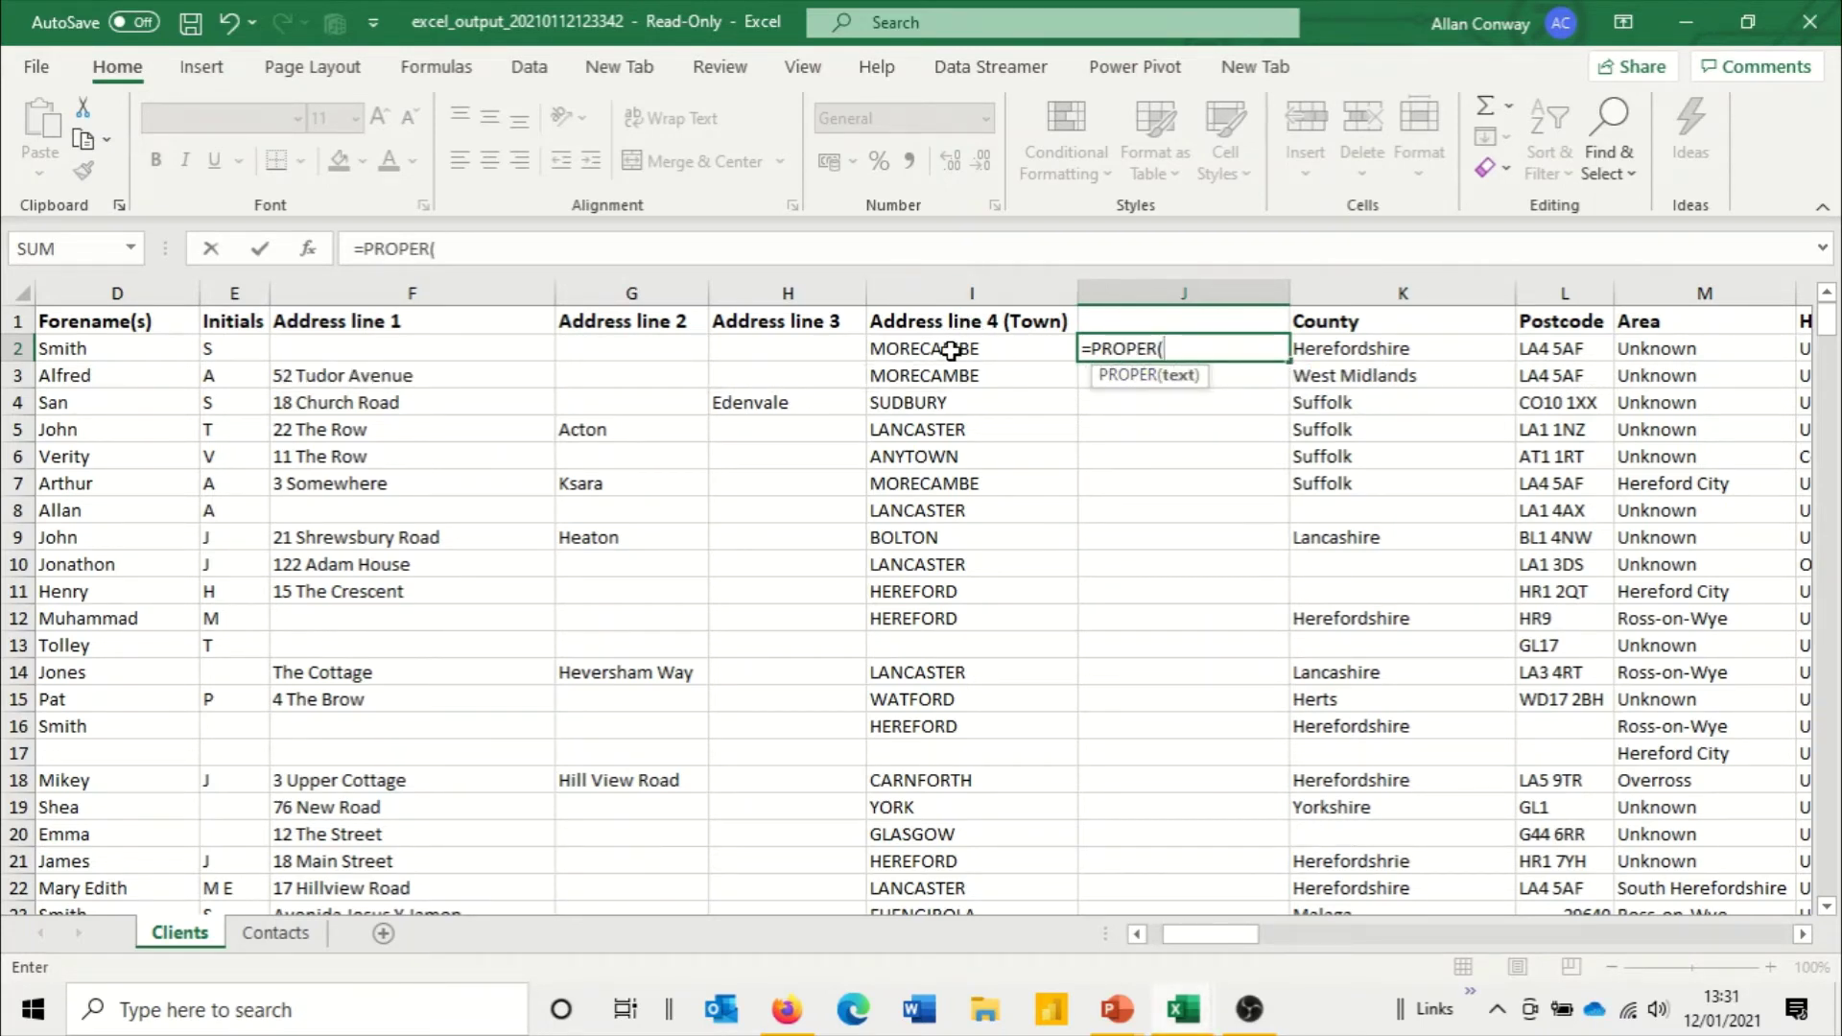
type("I")
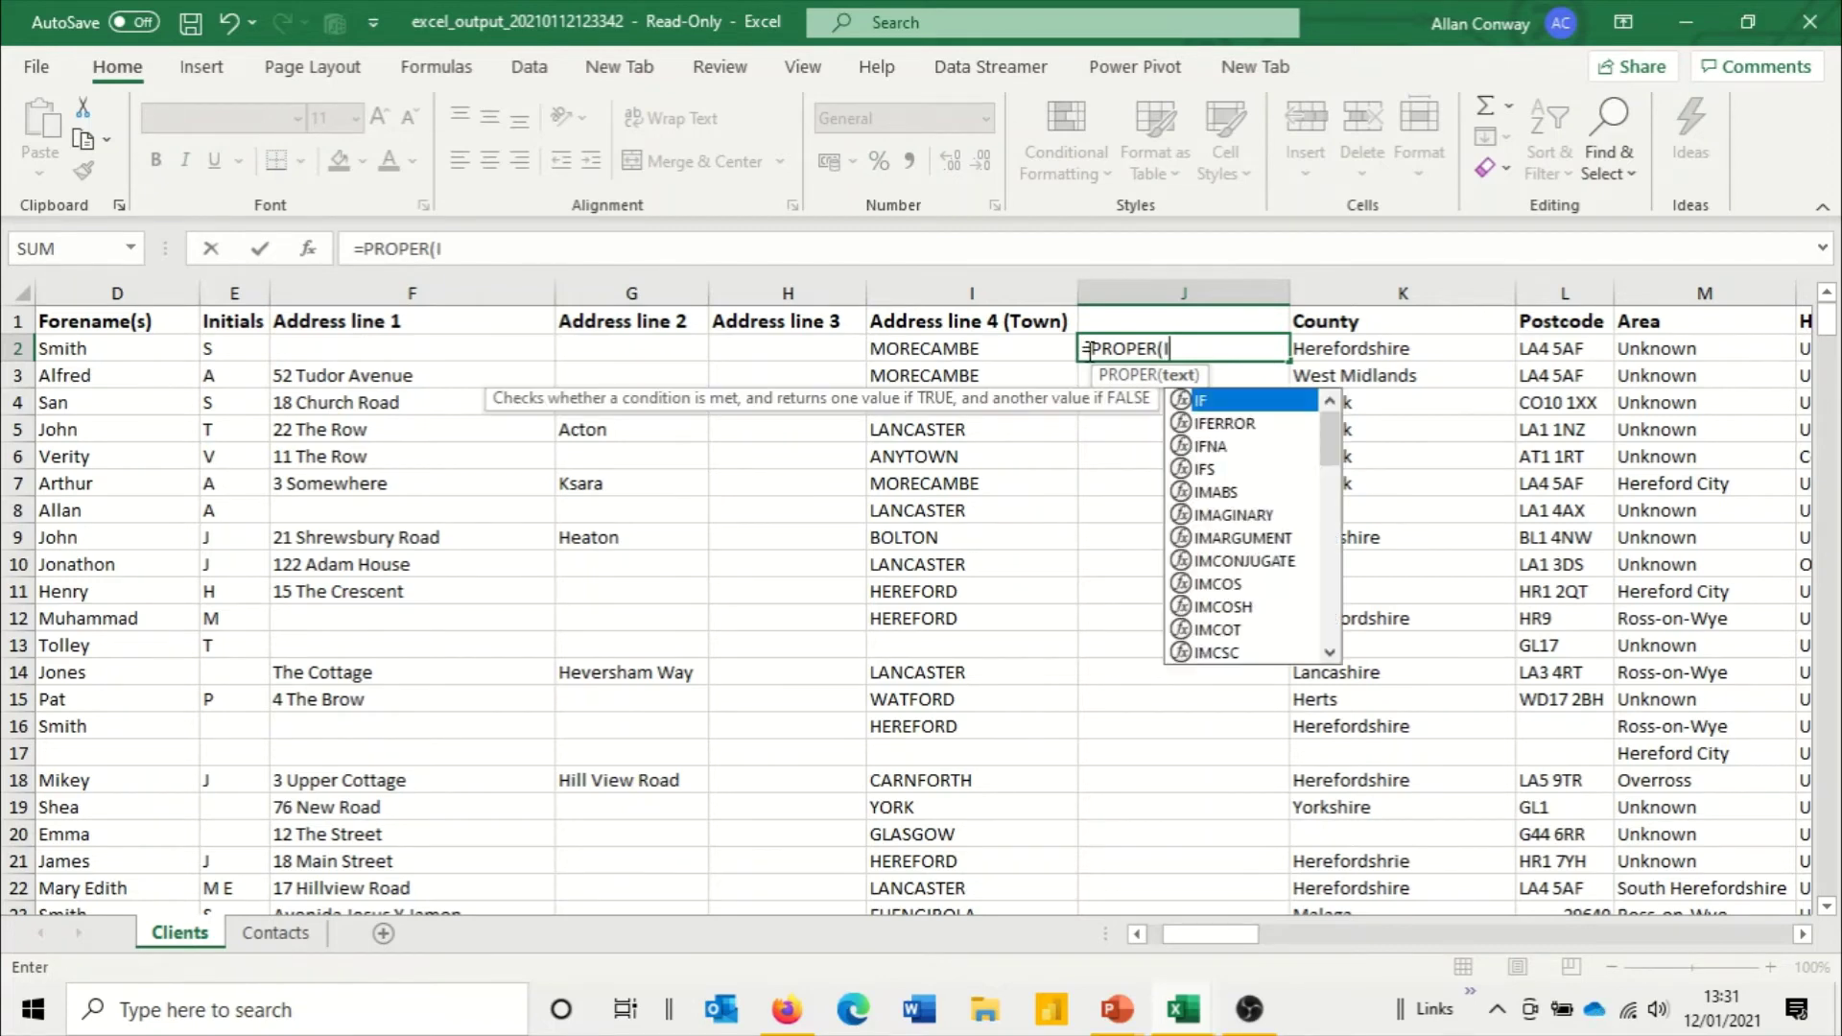
type("2")
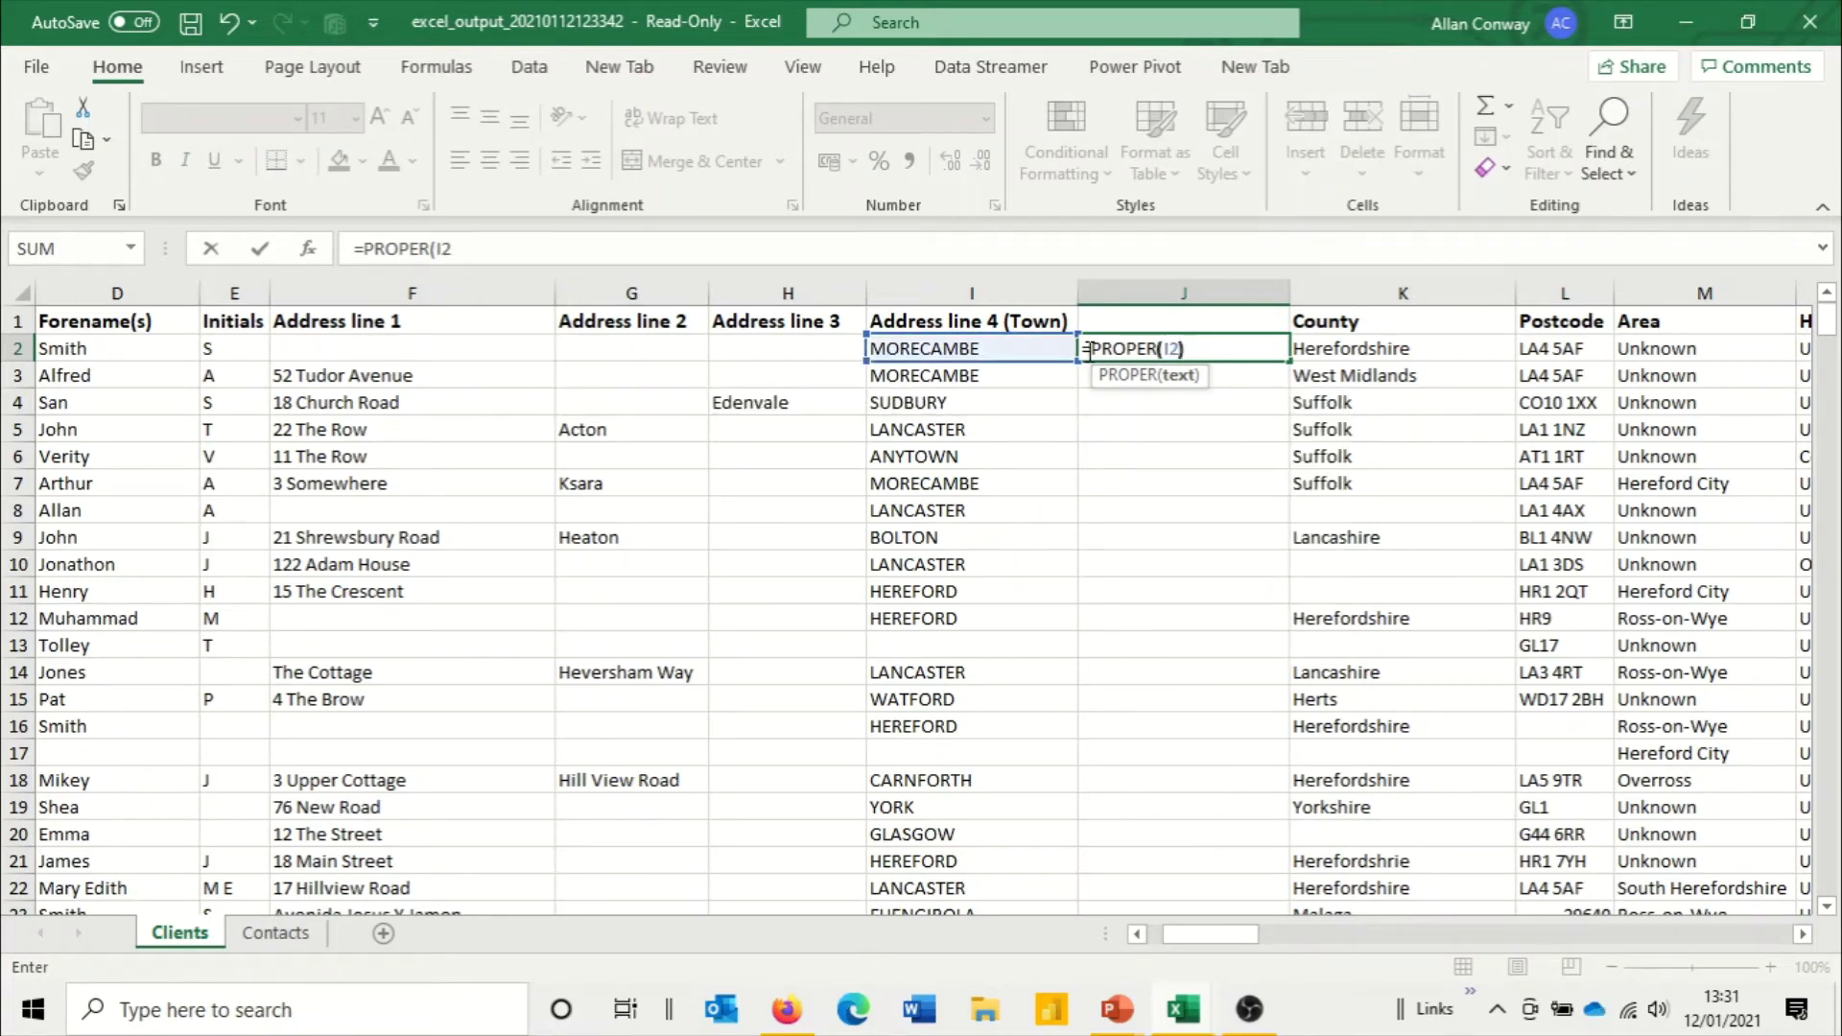
type(")")
key("Return")
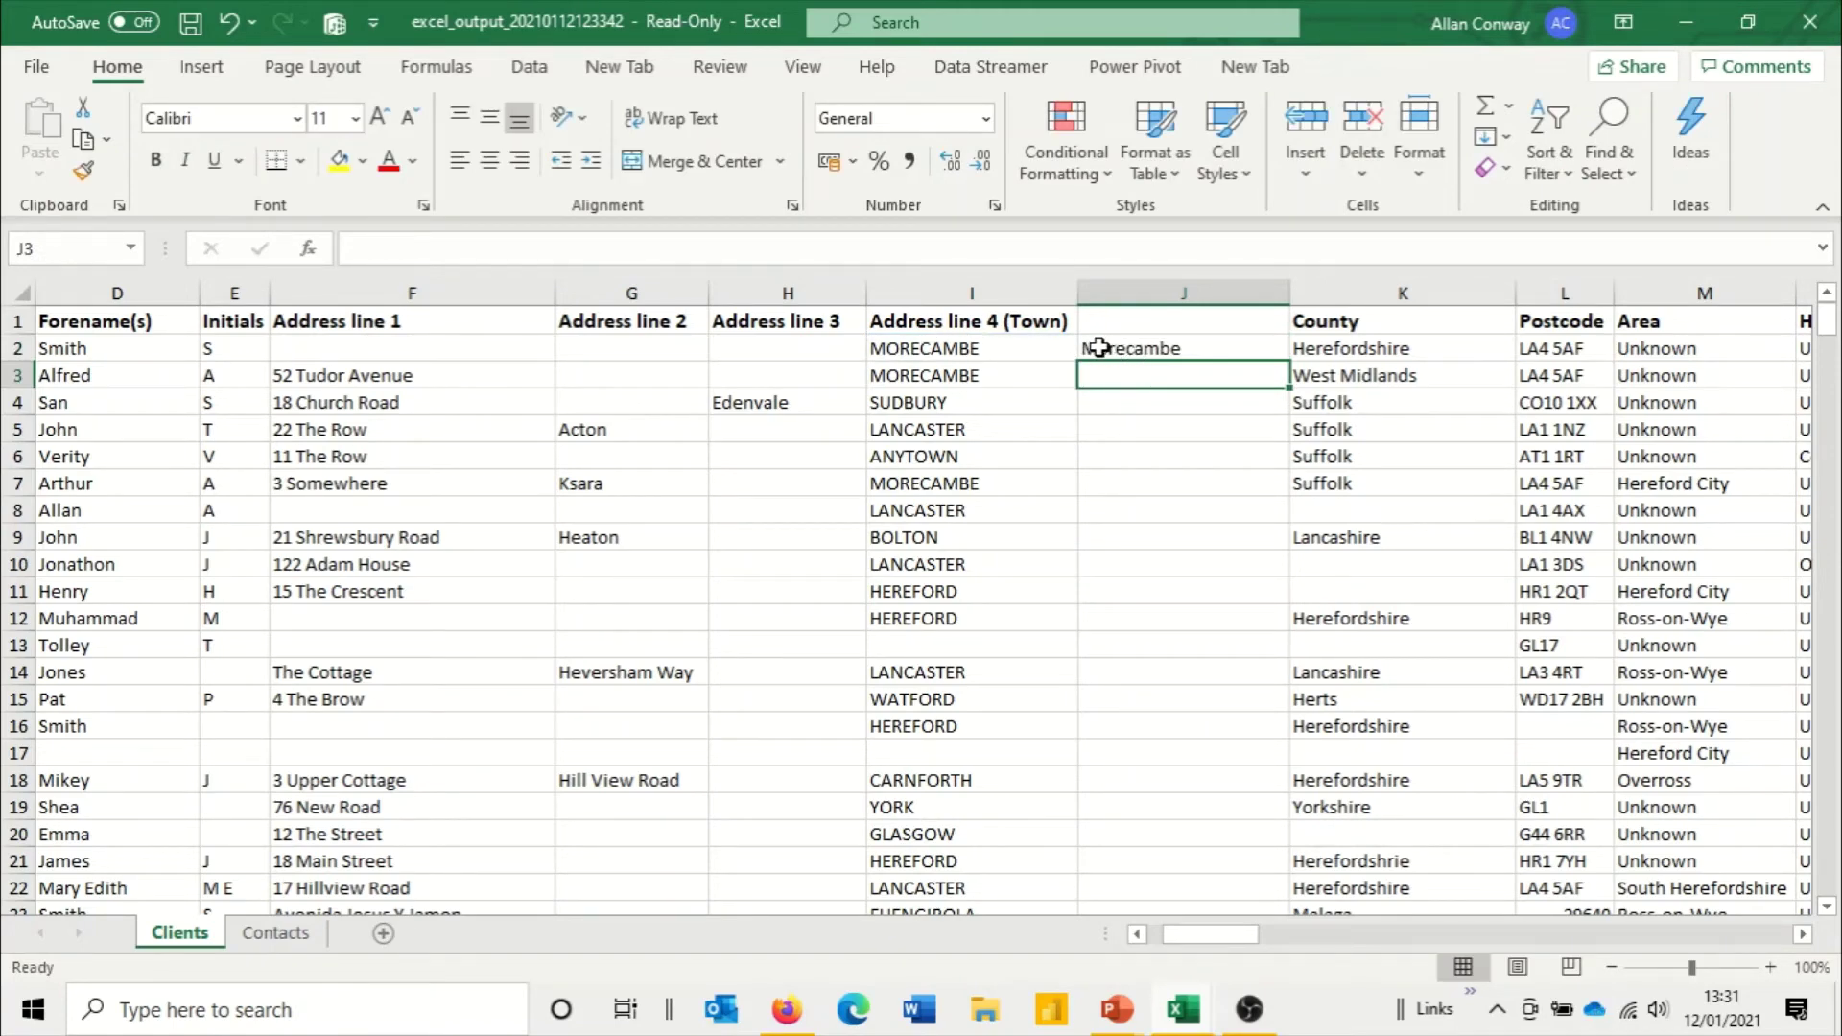
Step: Fill the PROPER formula from J2 down column J for all client rows and check the filled column
left_click(1169, 349)
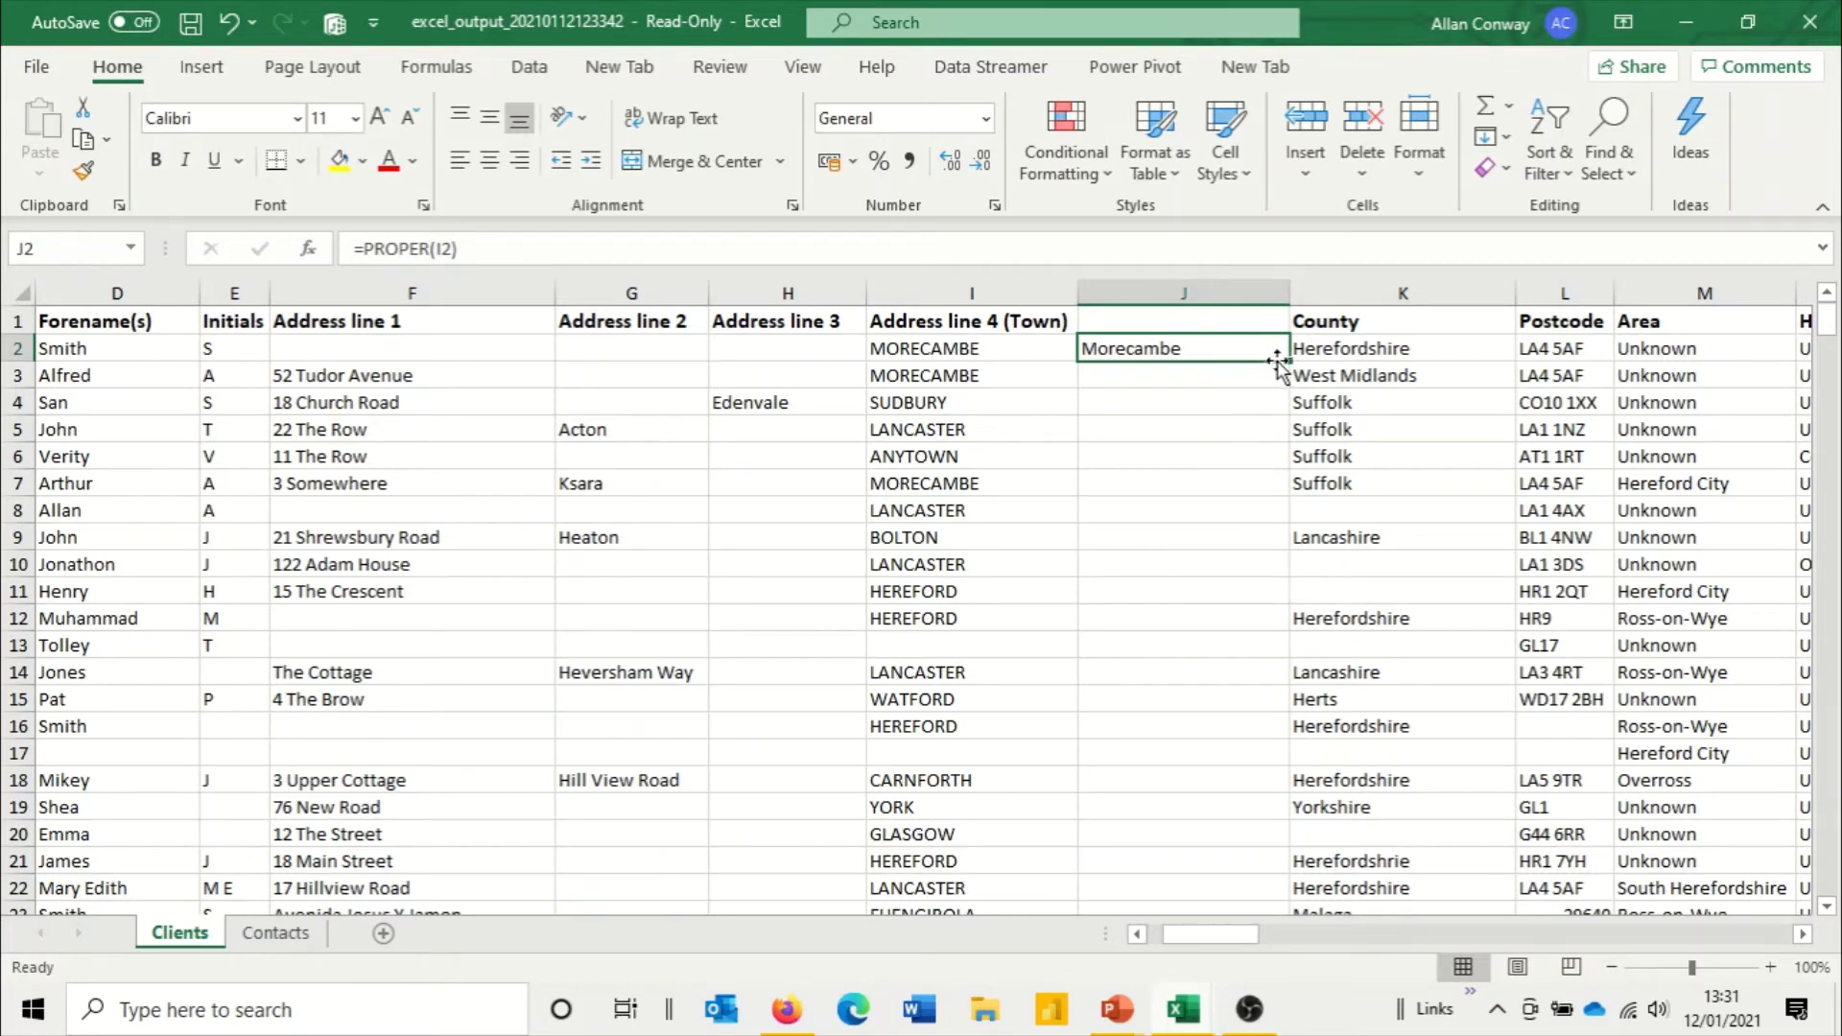
double_click(1290, 365)
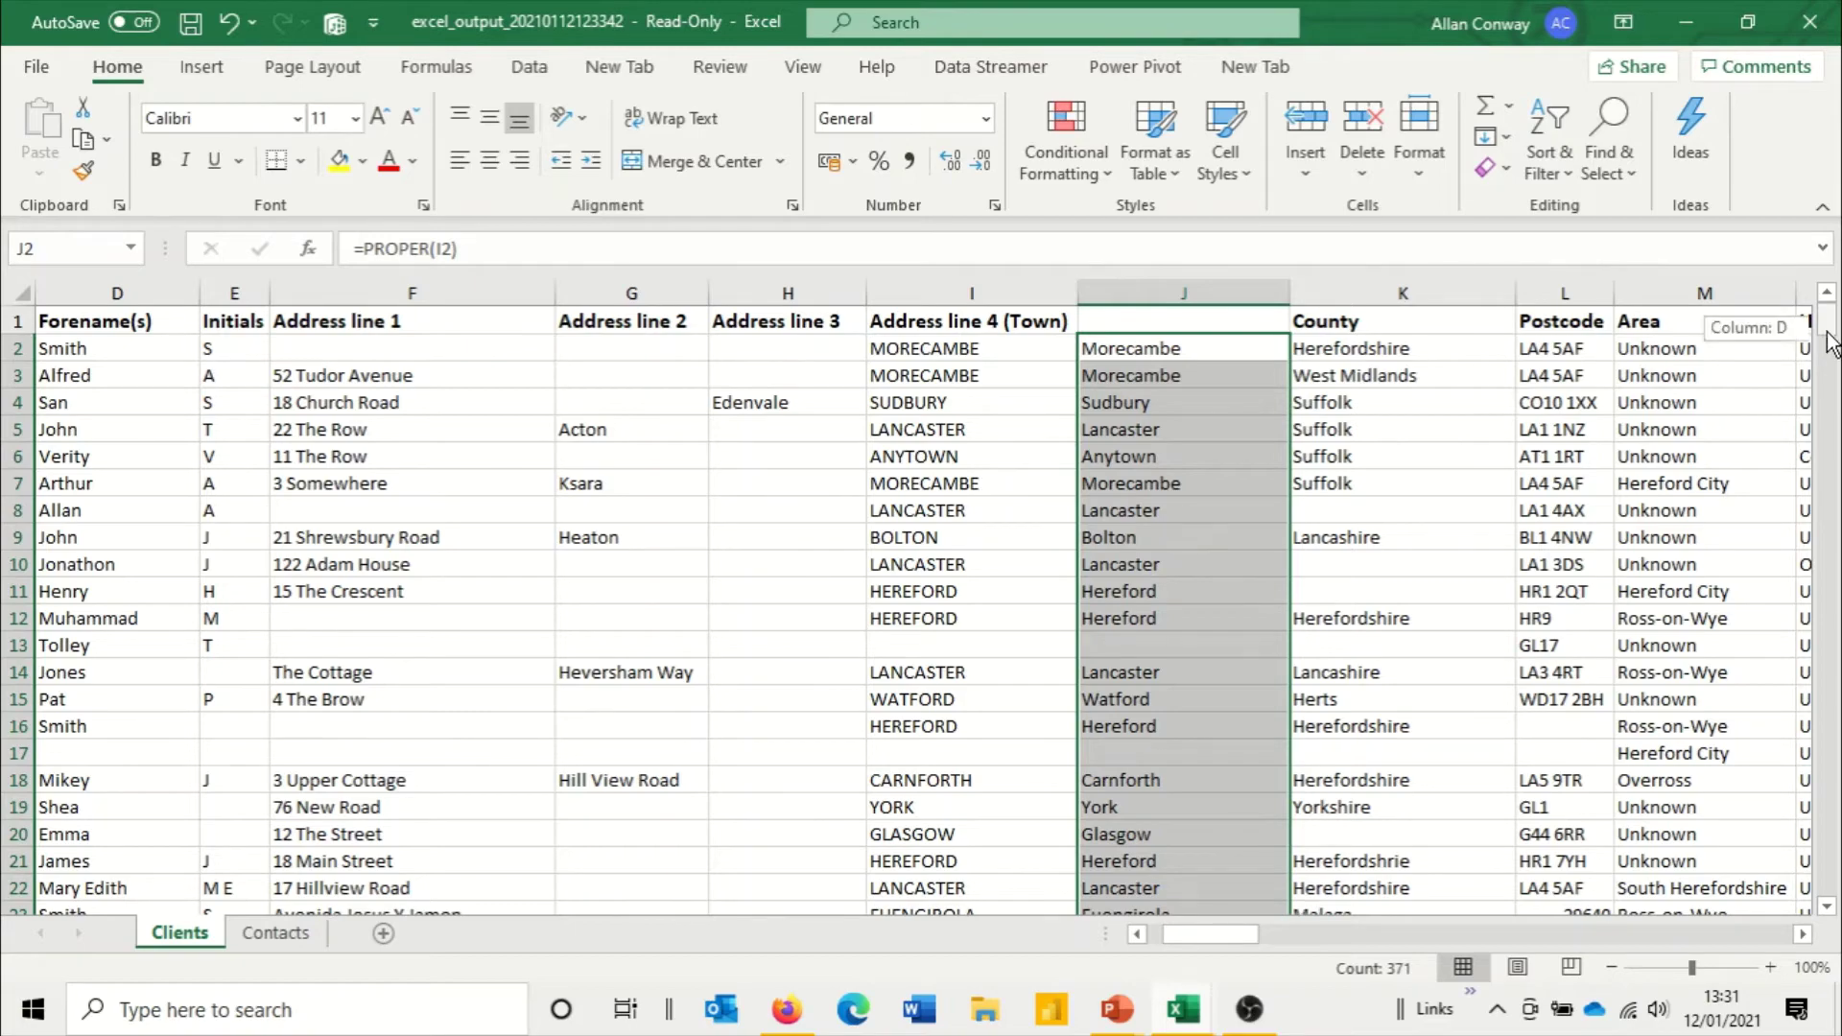
left_click_drag(1828, 322, 1837, 575)
left_click_drag(1838, 326, 1833, 305)
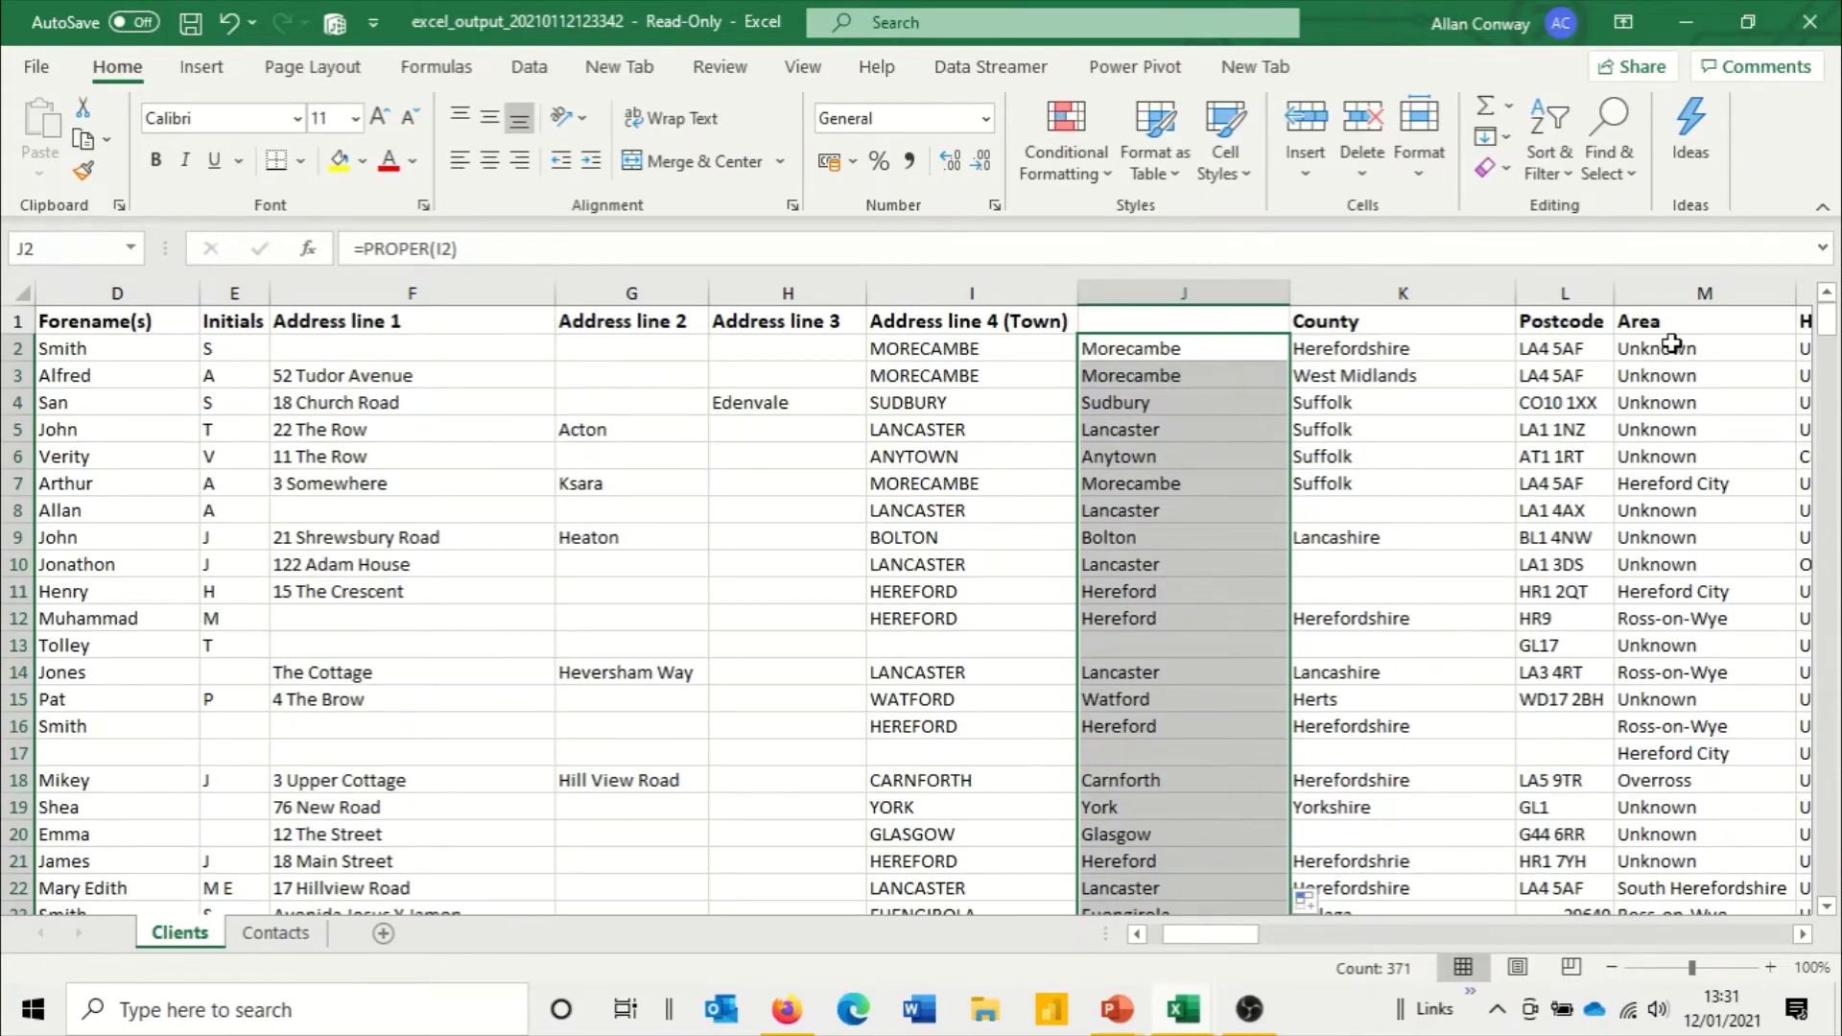
Step: Copy the Address line 4 (Town) heading from I1 into J1 above the proper-case town names
left_click(1018, 316)
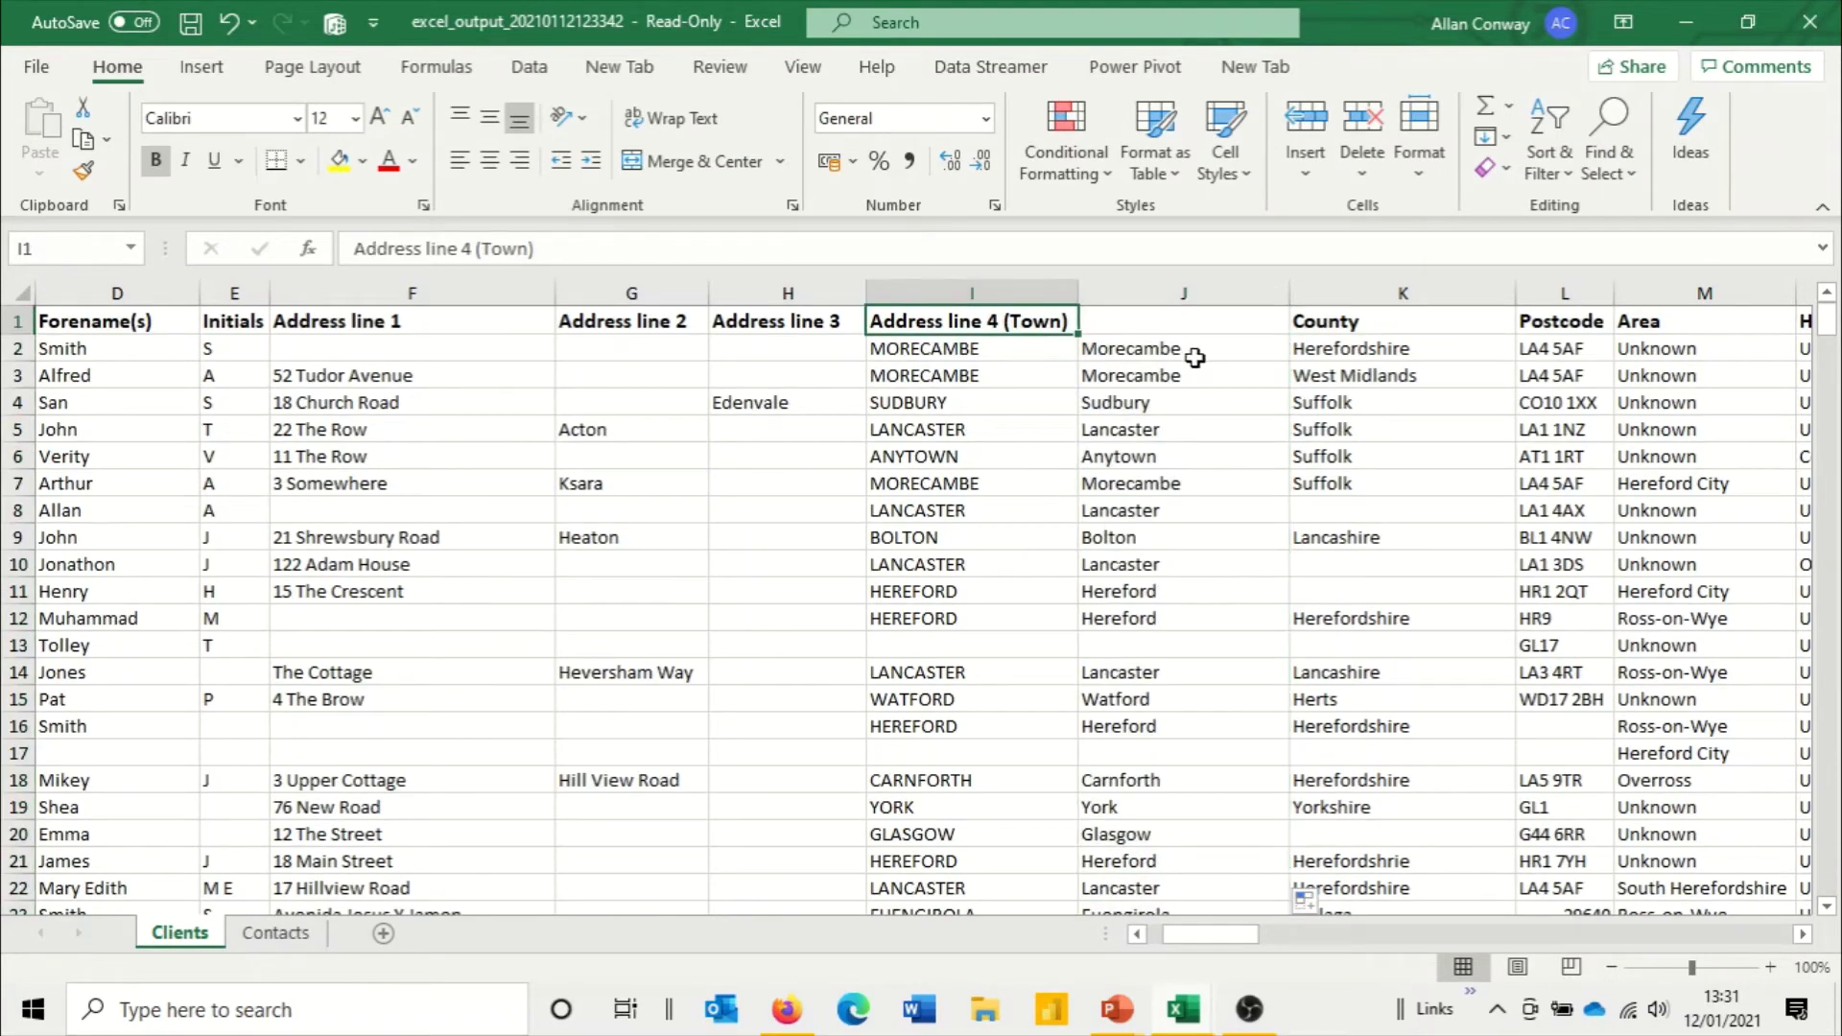
key("ctrl+c")
left_click(1166, 323)
key("ctrl+v")
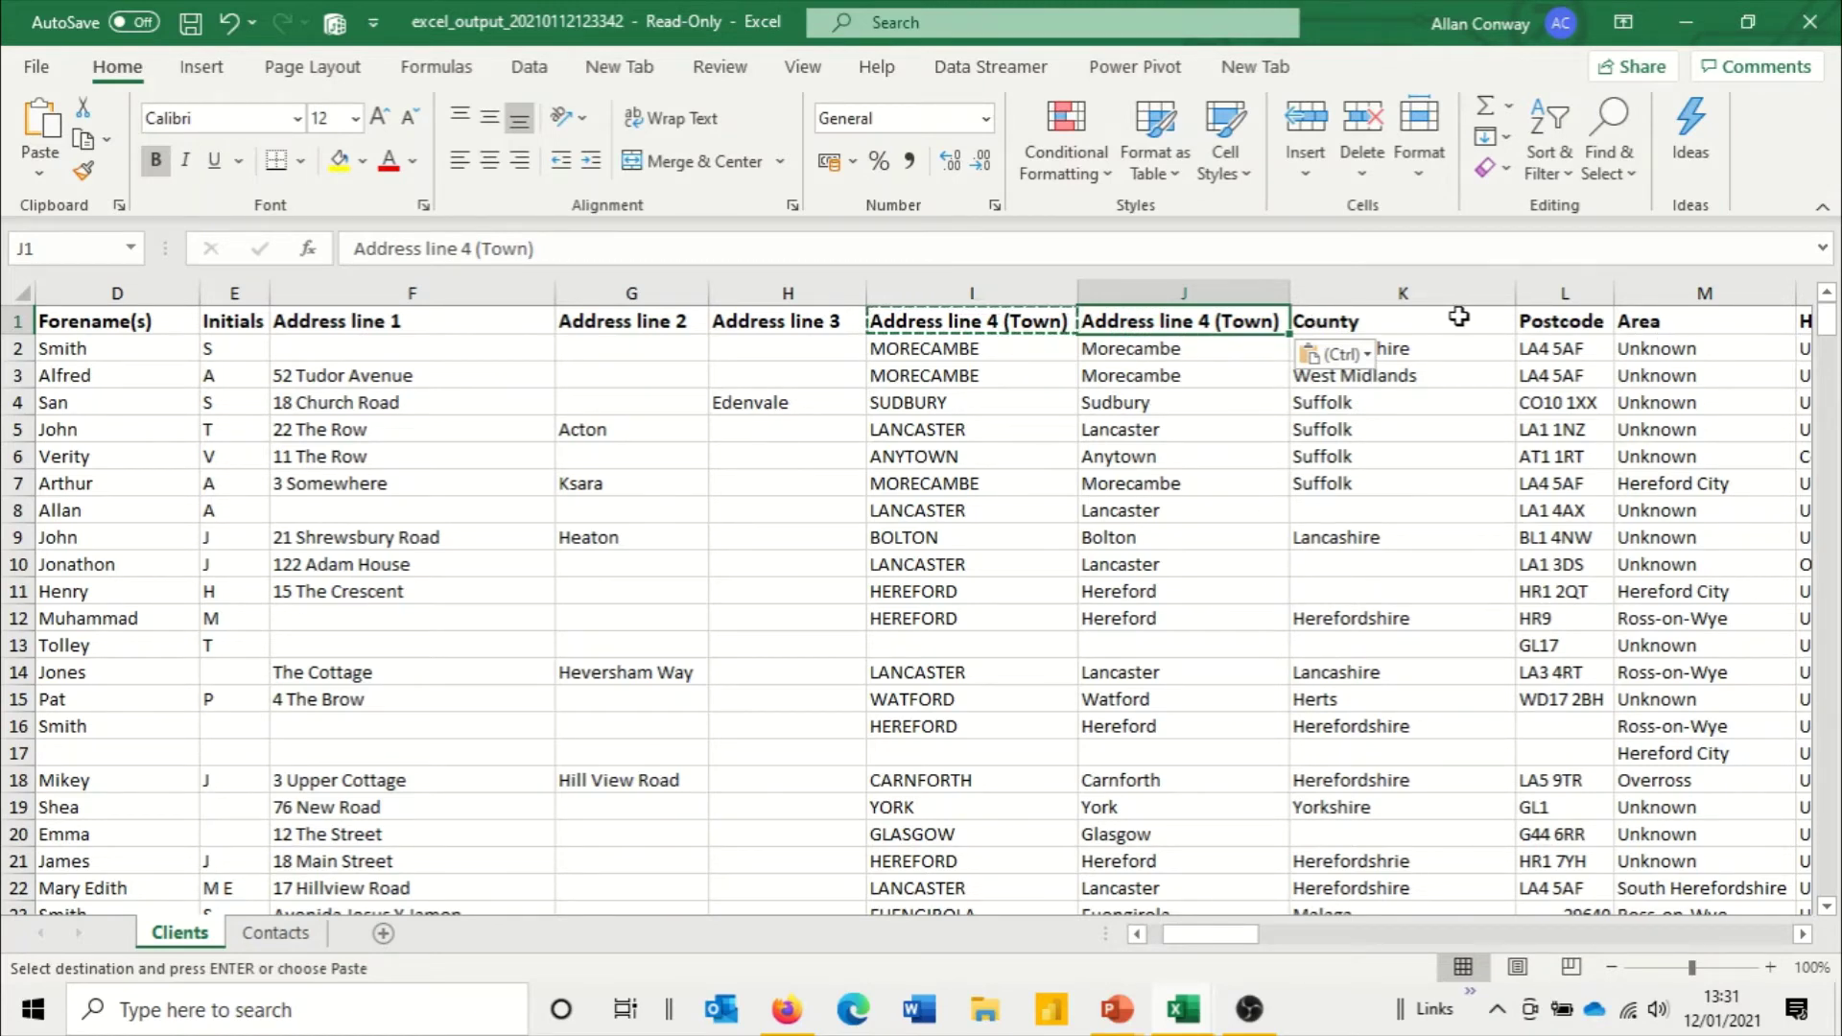
Step: Delete the five Anonymous Client rows 24 to 28 from the Clients sheet
left_click_drag(1229, 935, 1193, 935)
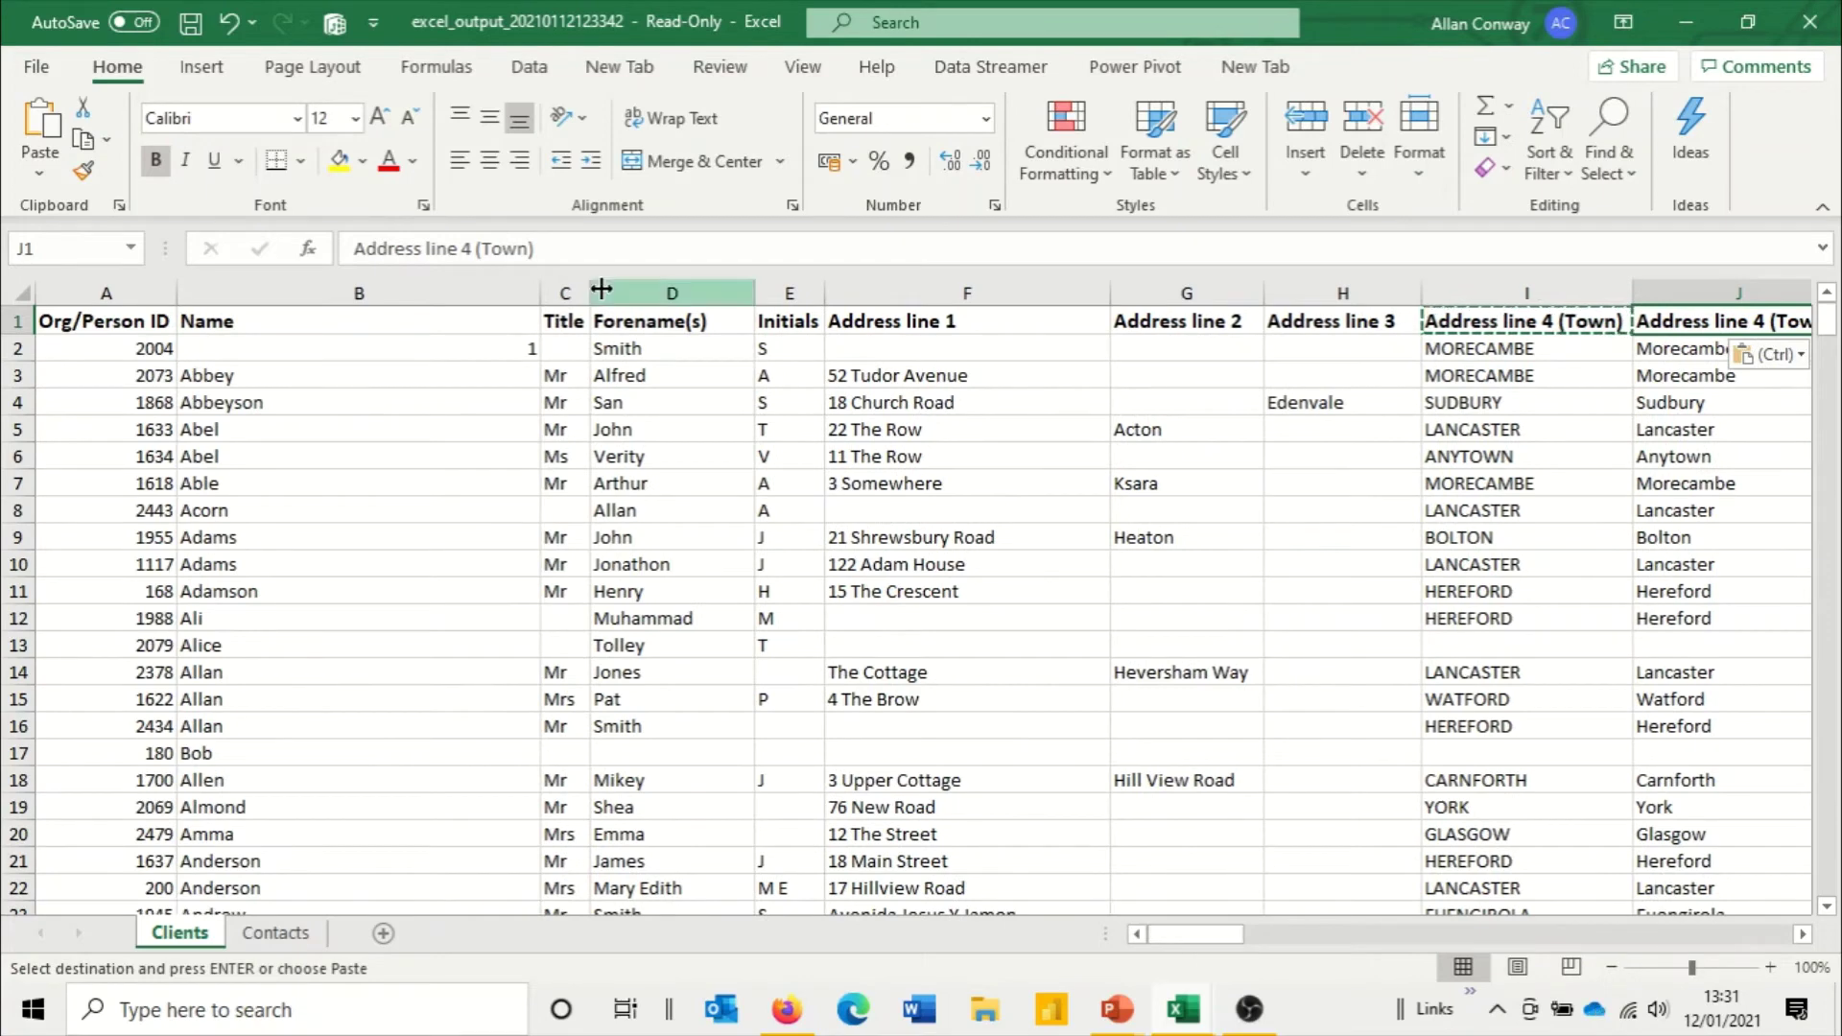
left_click(308, 349)
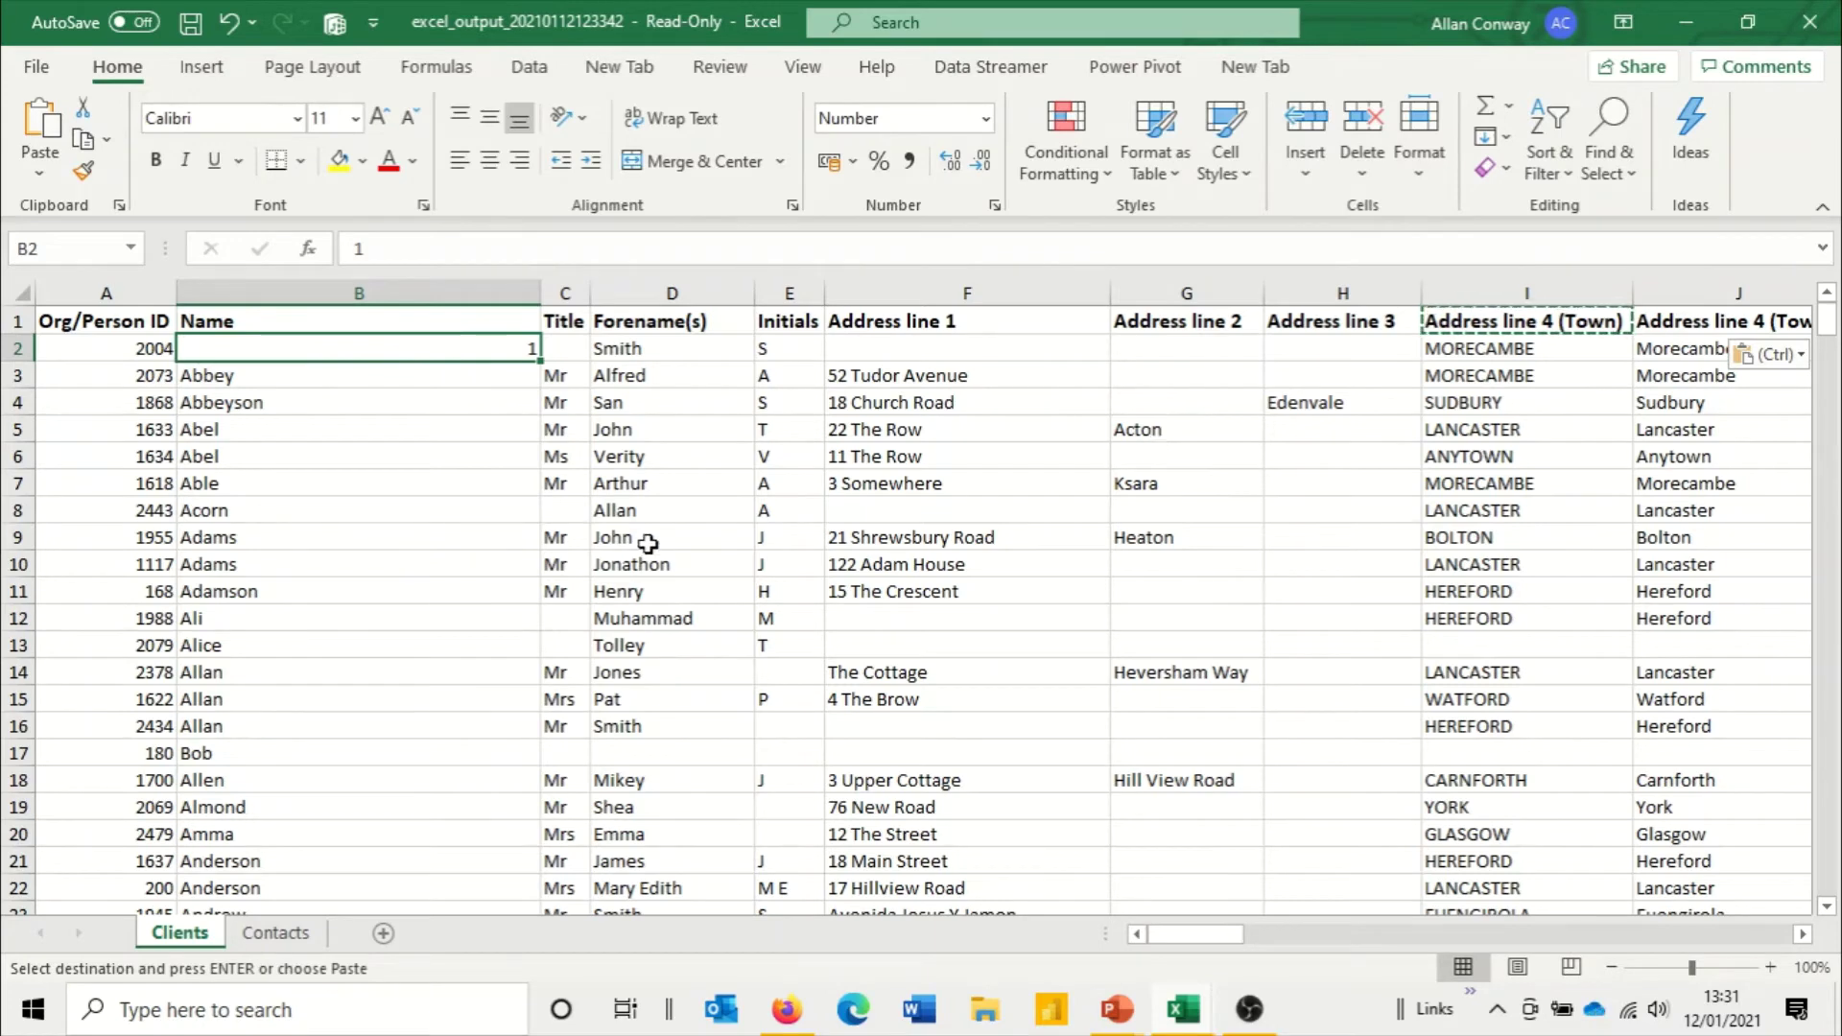
left_click(274, 598)
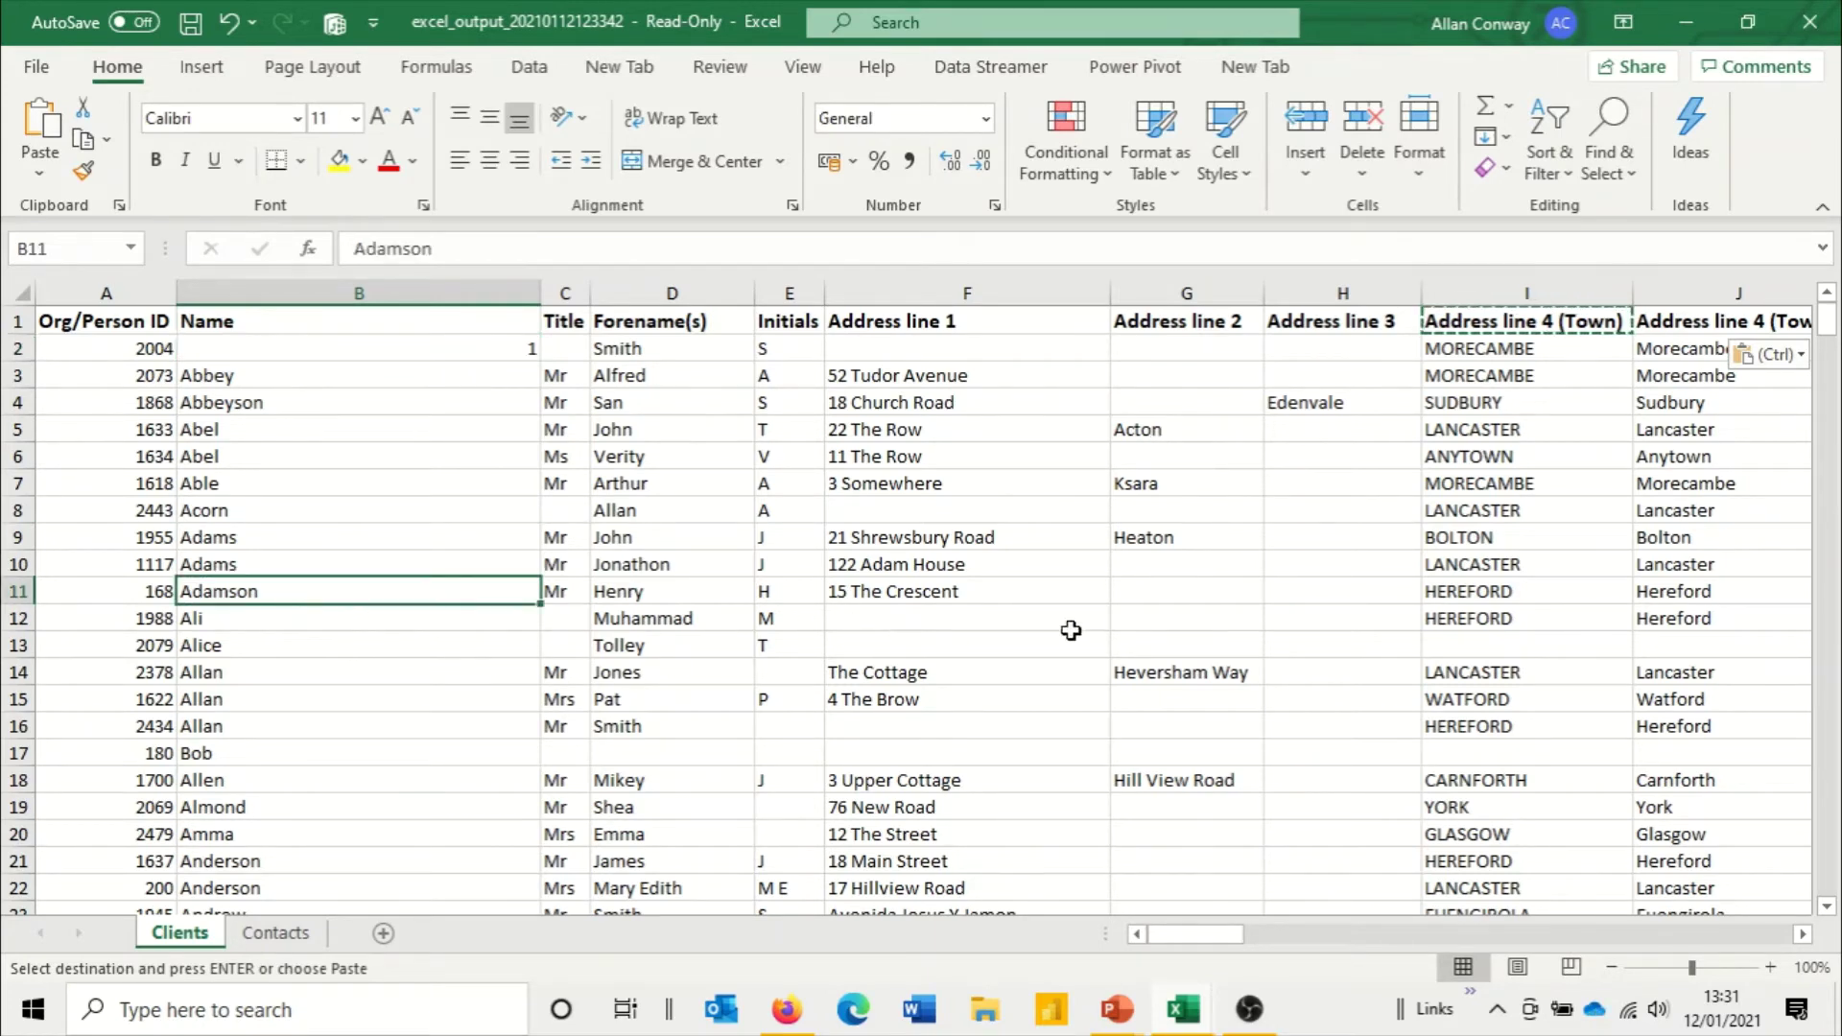
left_click_drag(1827, 321, 1834, 362)
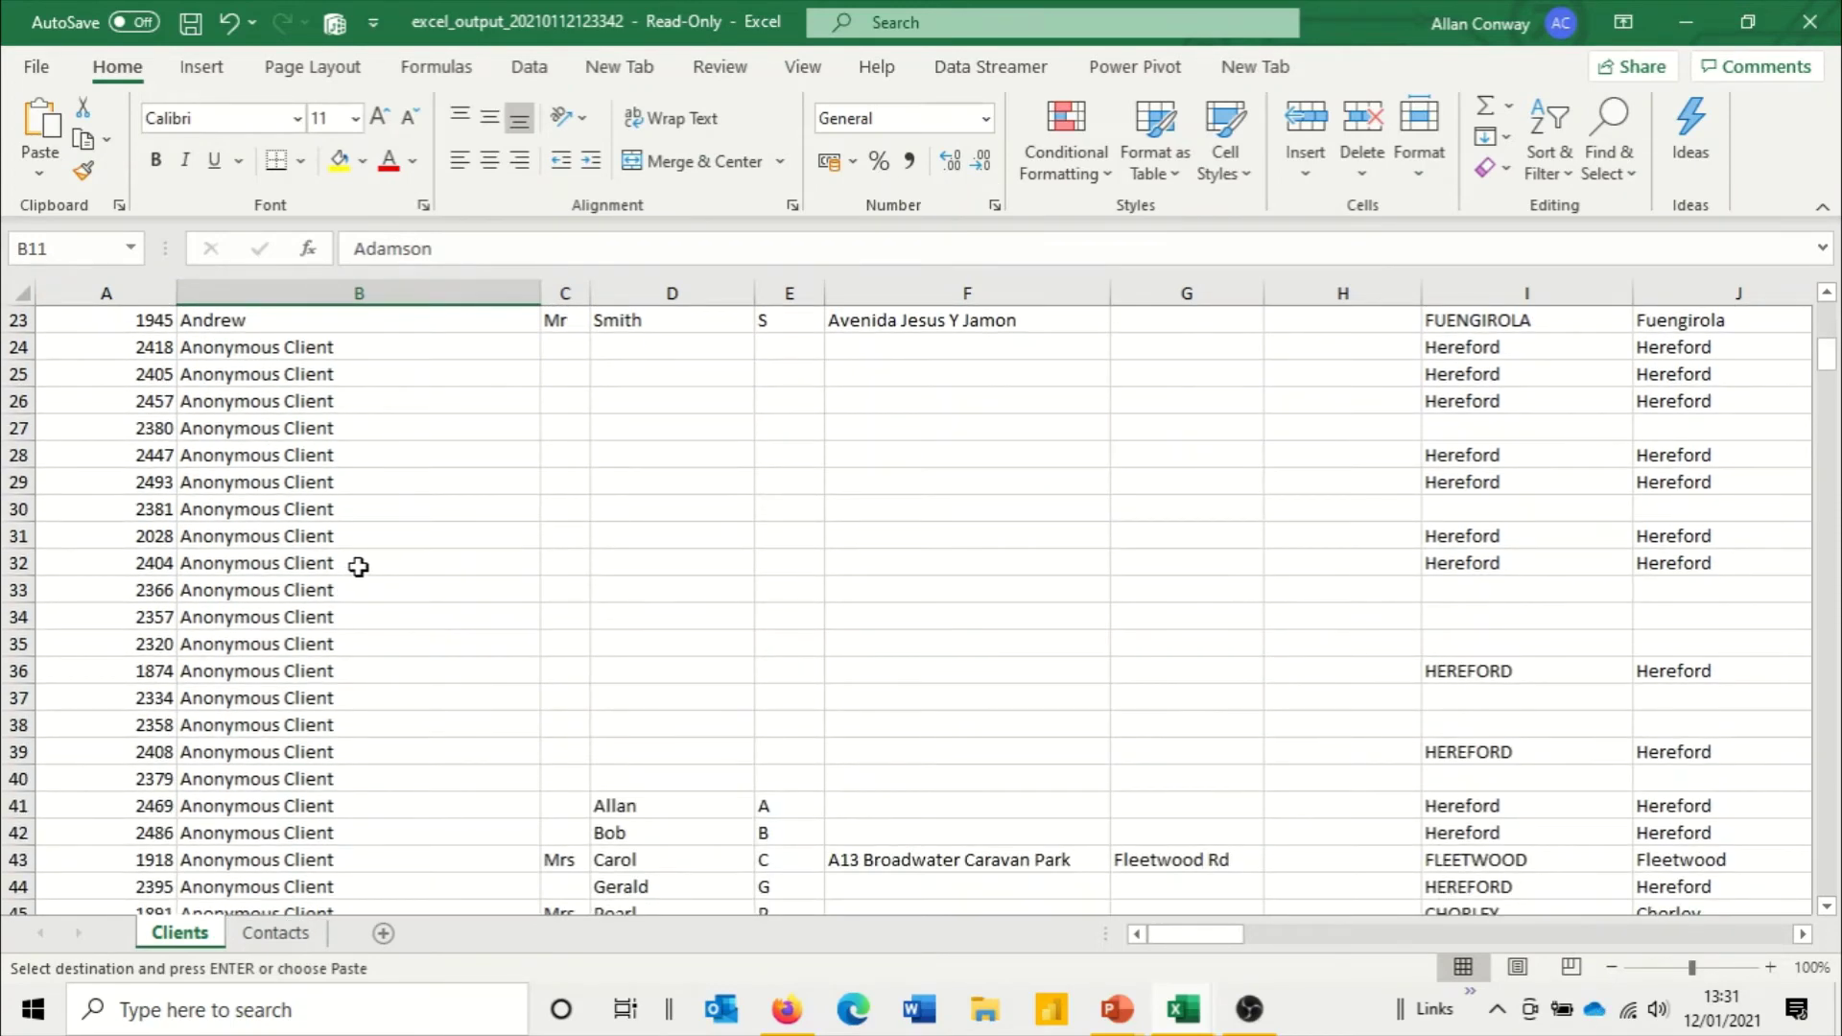
left_click_drag(22, 348, 20, 456)
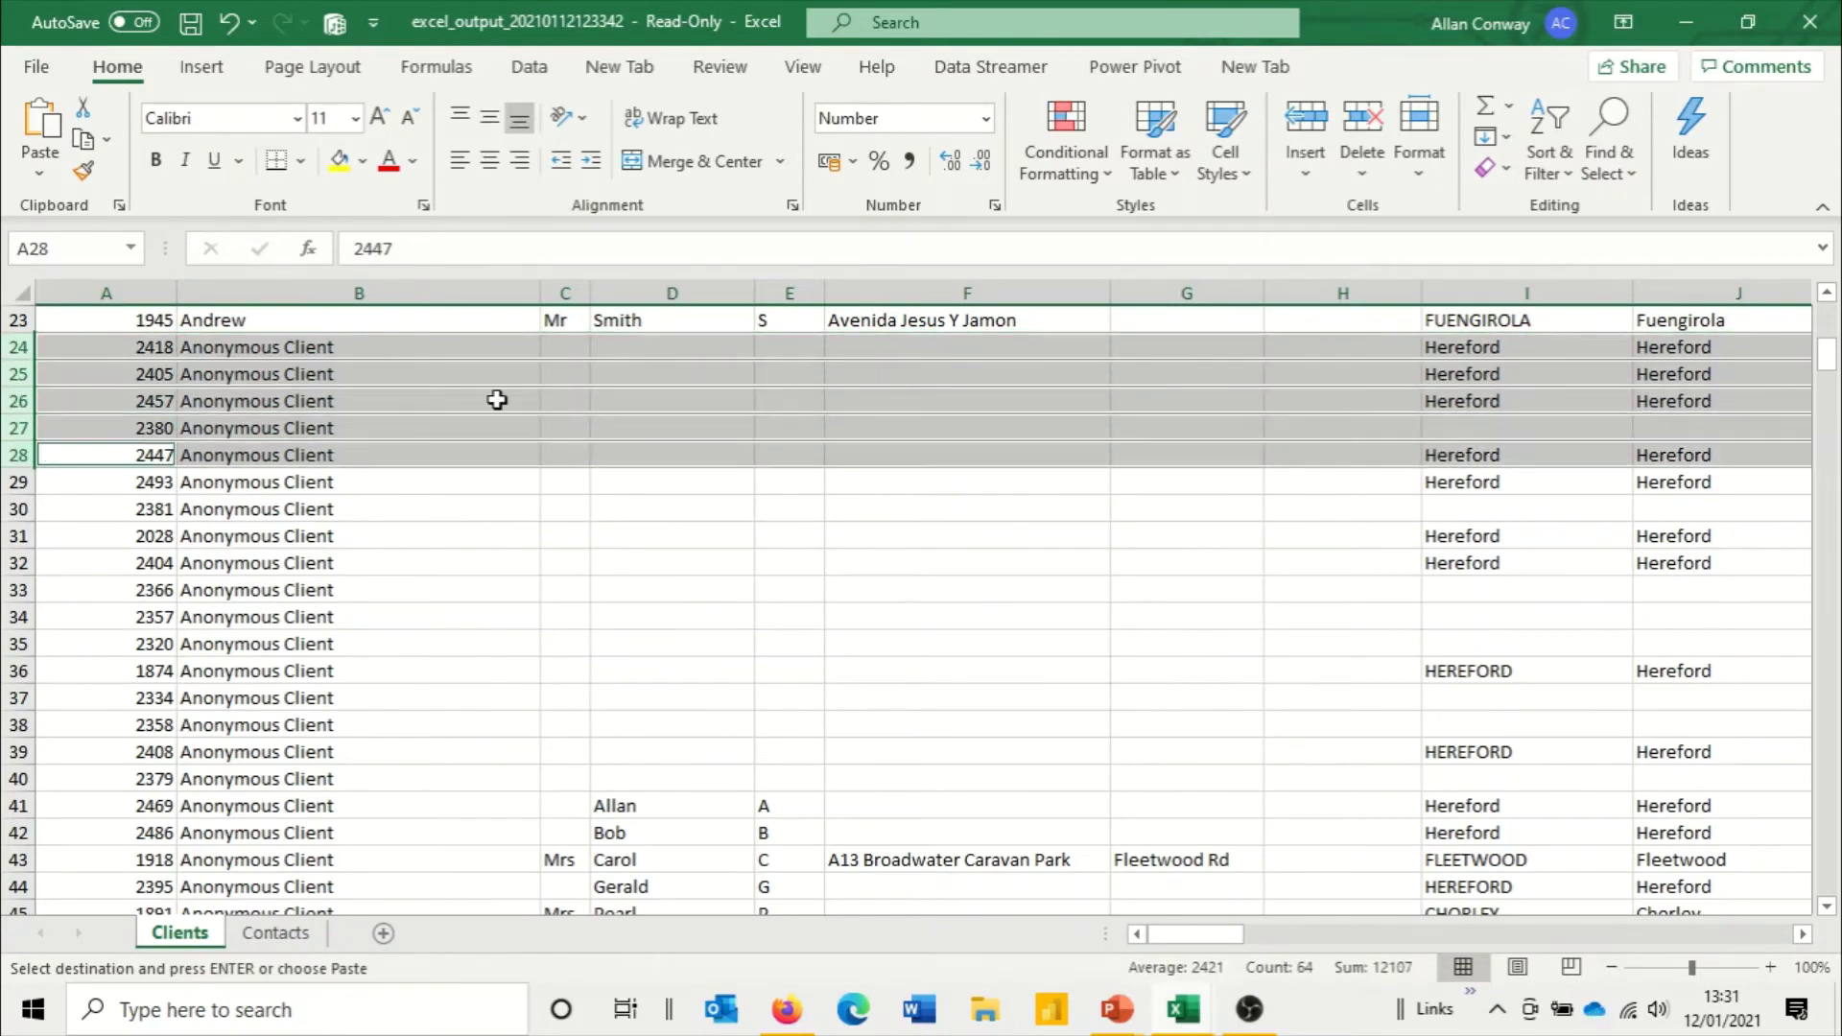
left_click(1349, 140)
left_click(988, 447)
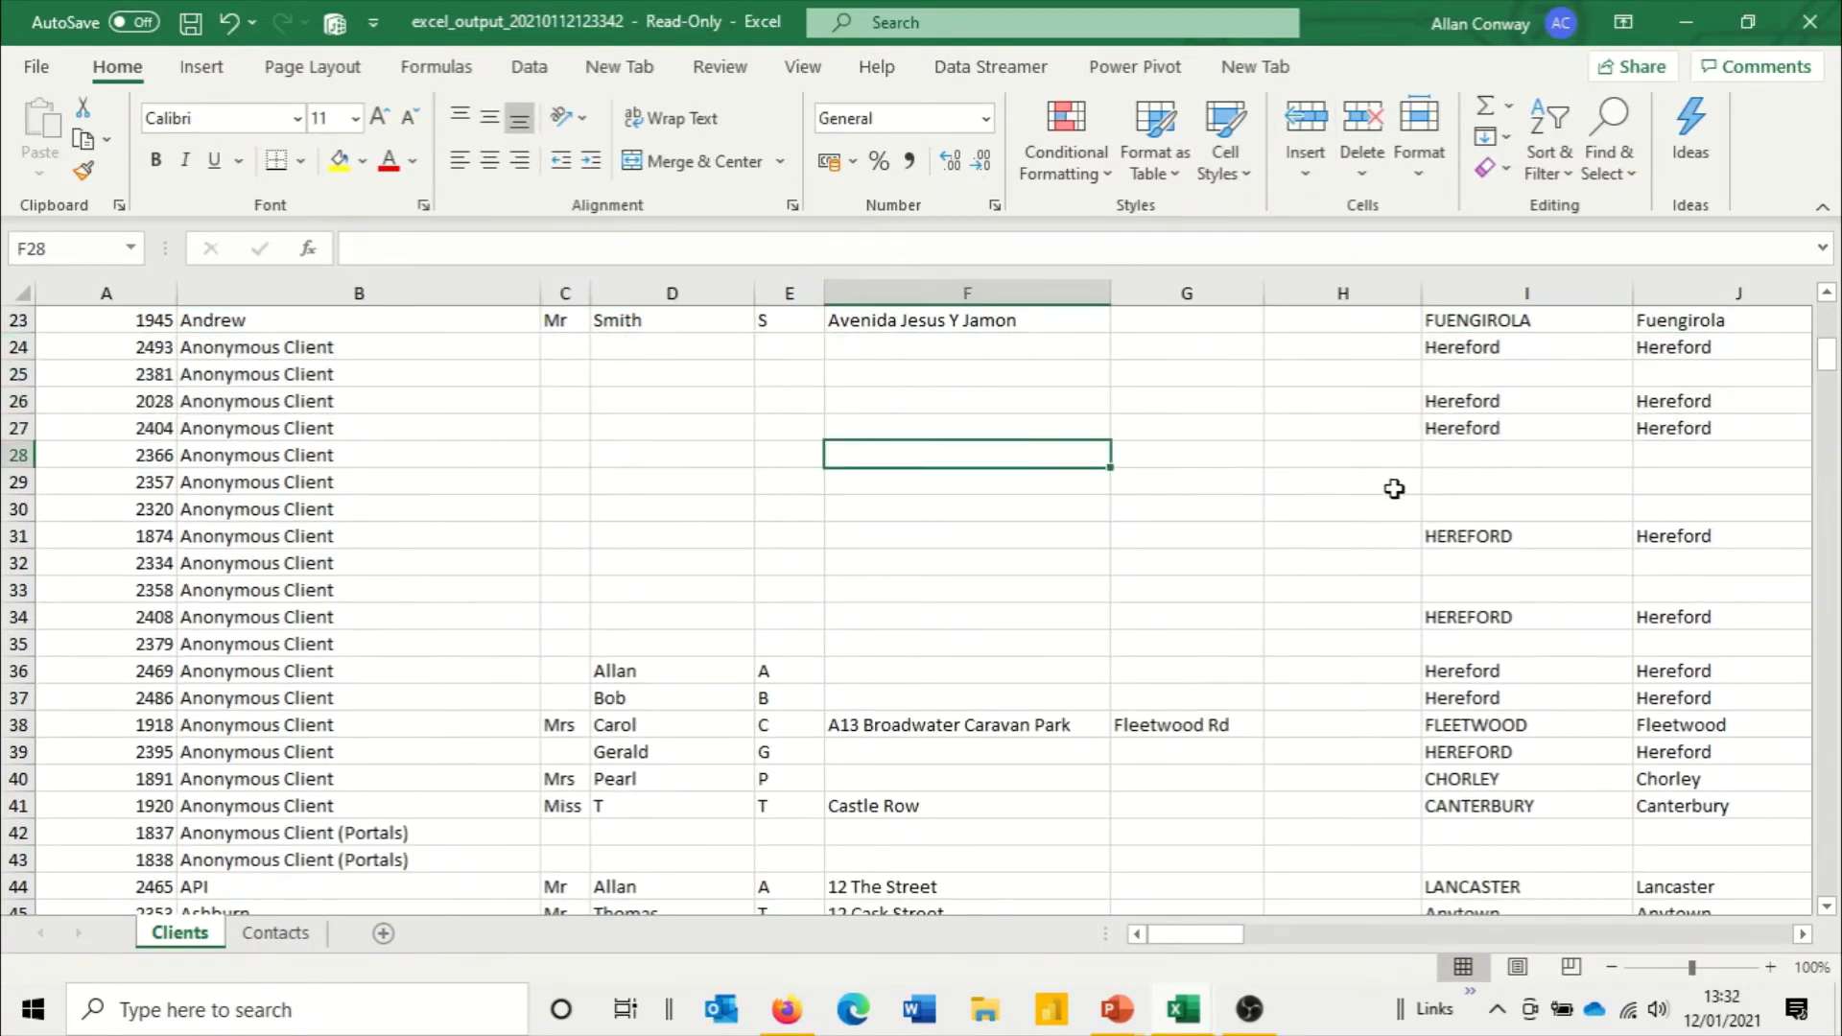
Step: Copy the whole Org/Person ID column from the Clients sheet into column A of the Organisations and people sheet in DataMigrationSpreadsheet
left_click_drag(1830, 362, 1833, 322)
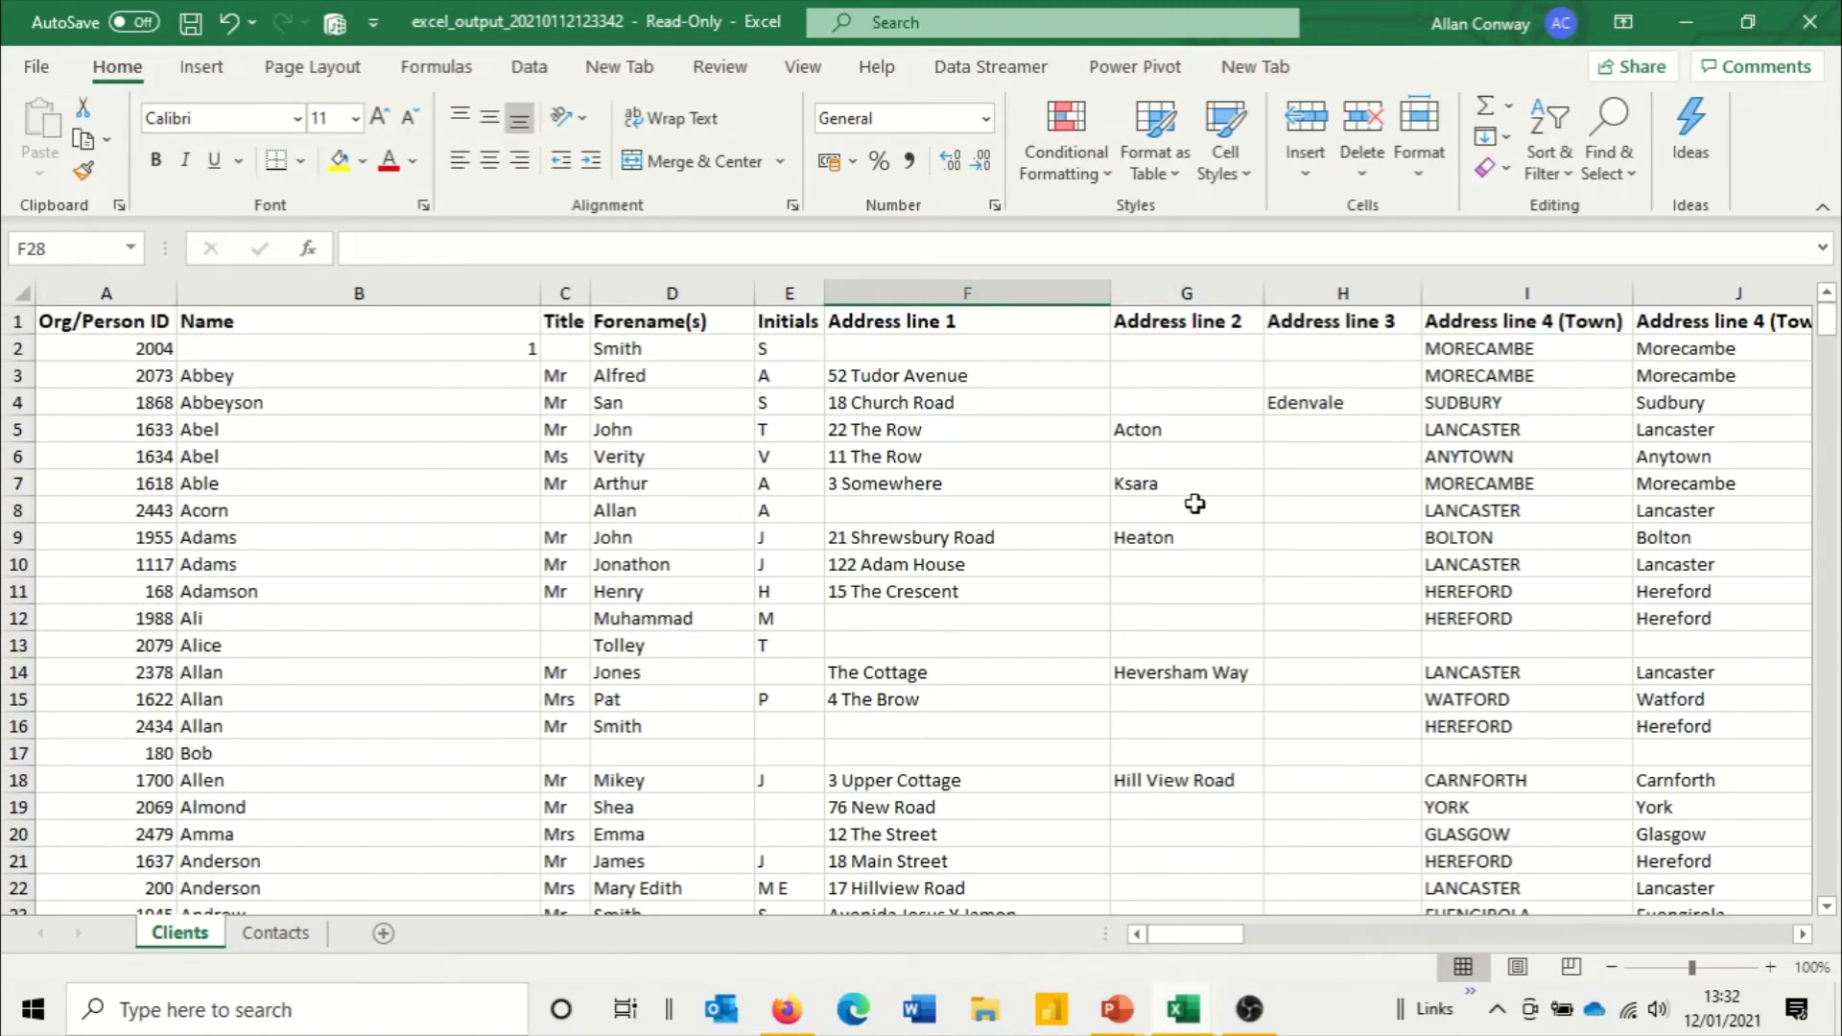
left_click(961, 508)
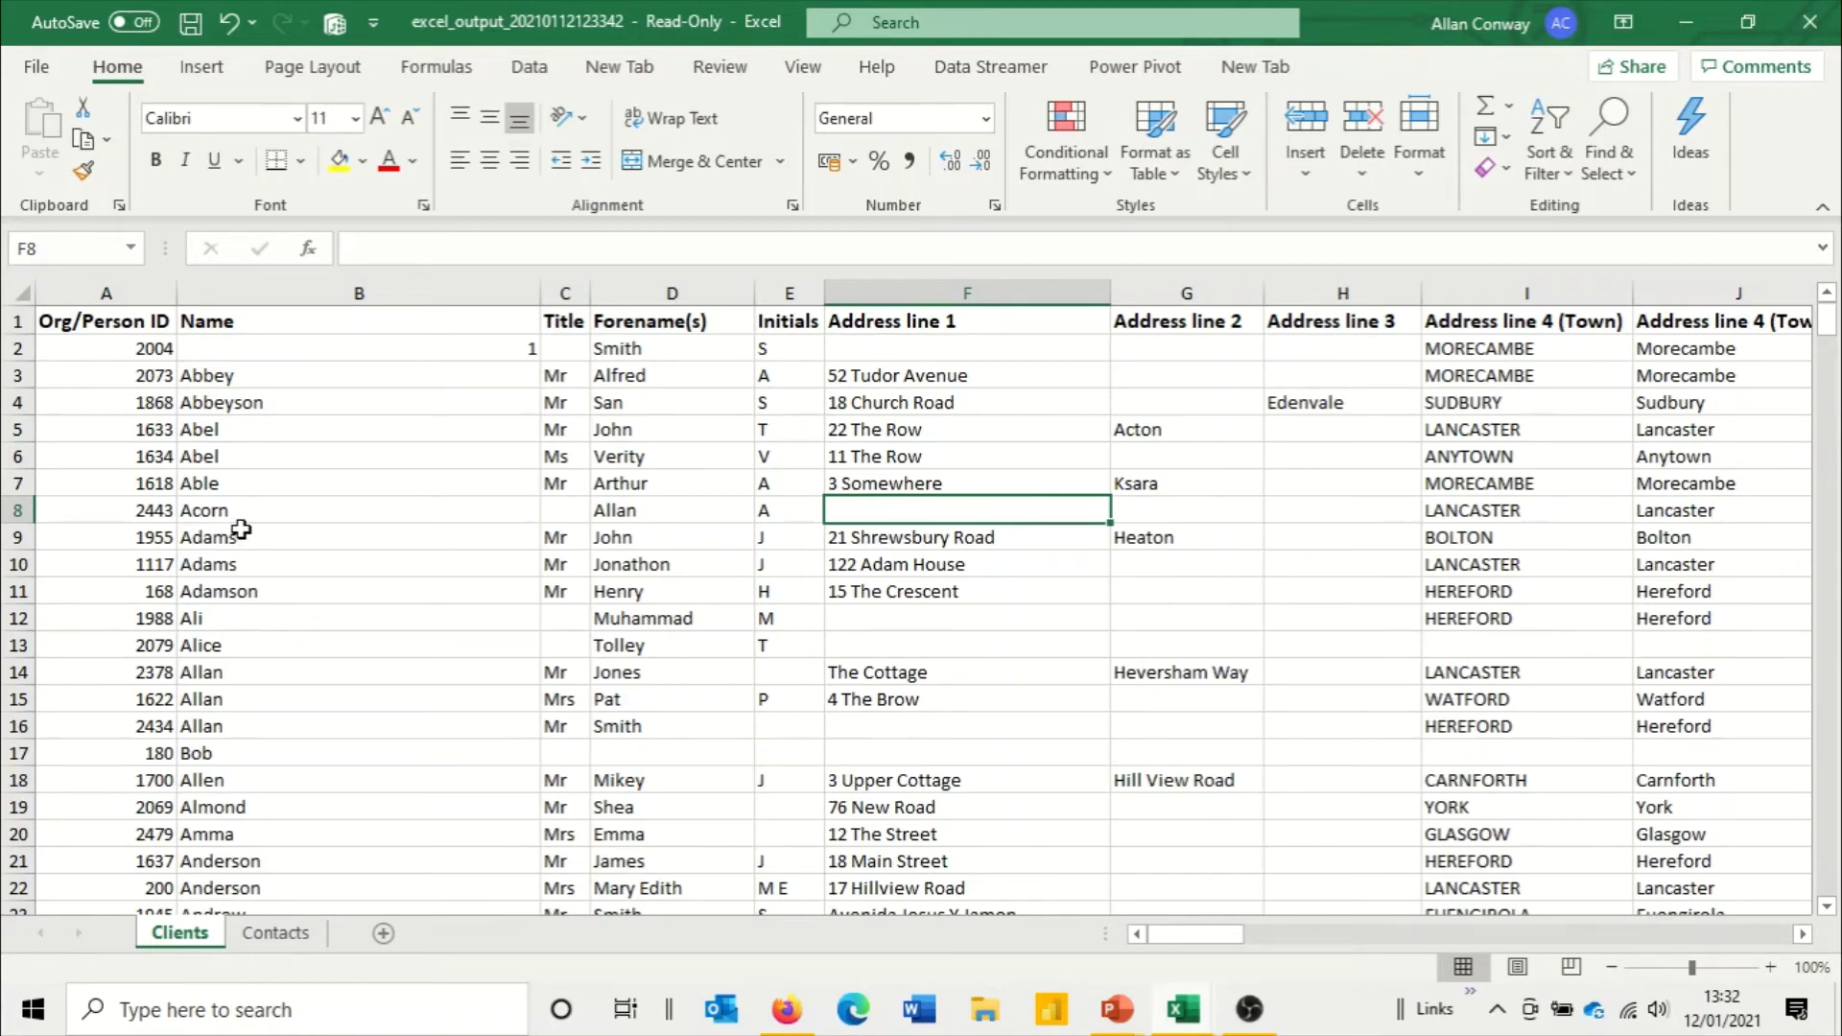
left_click(106, 290)
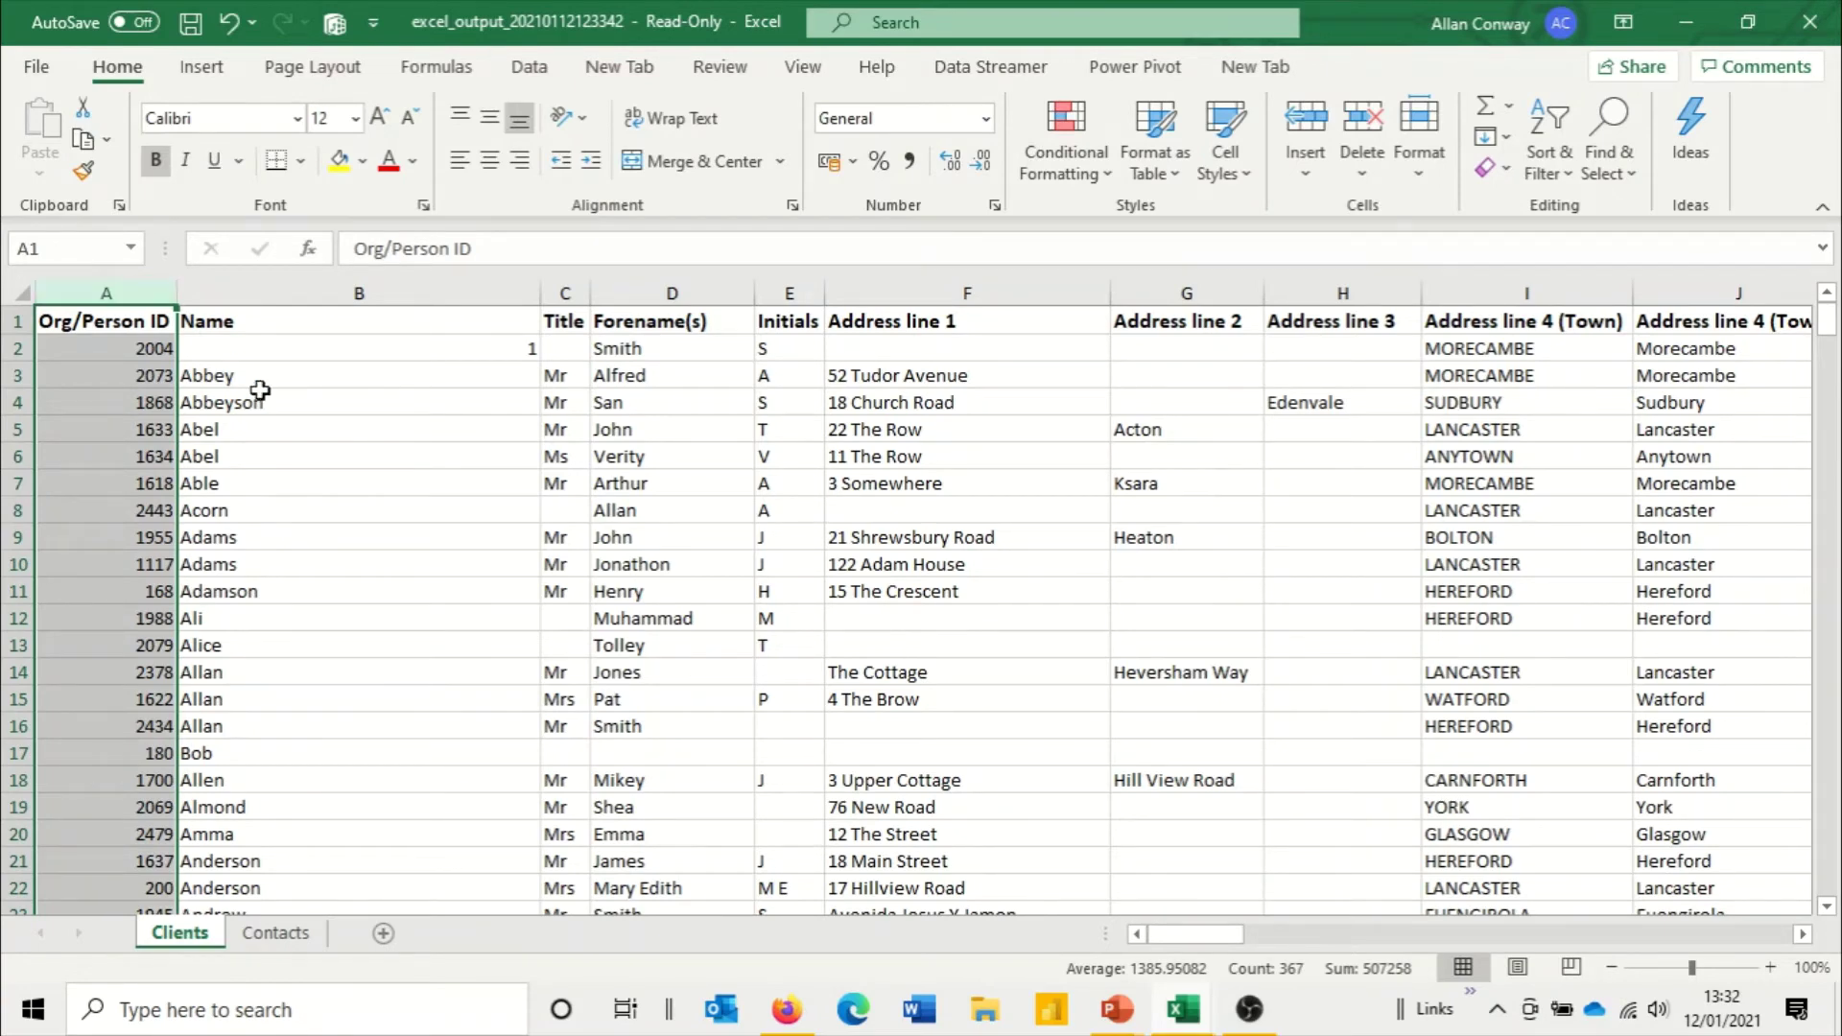
left_click(254, 402)
left_click(130, 293)
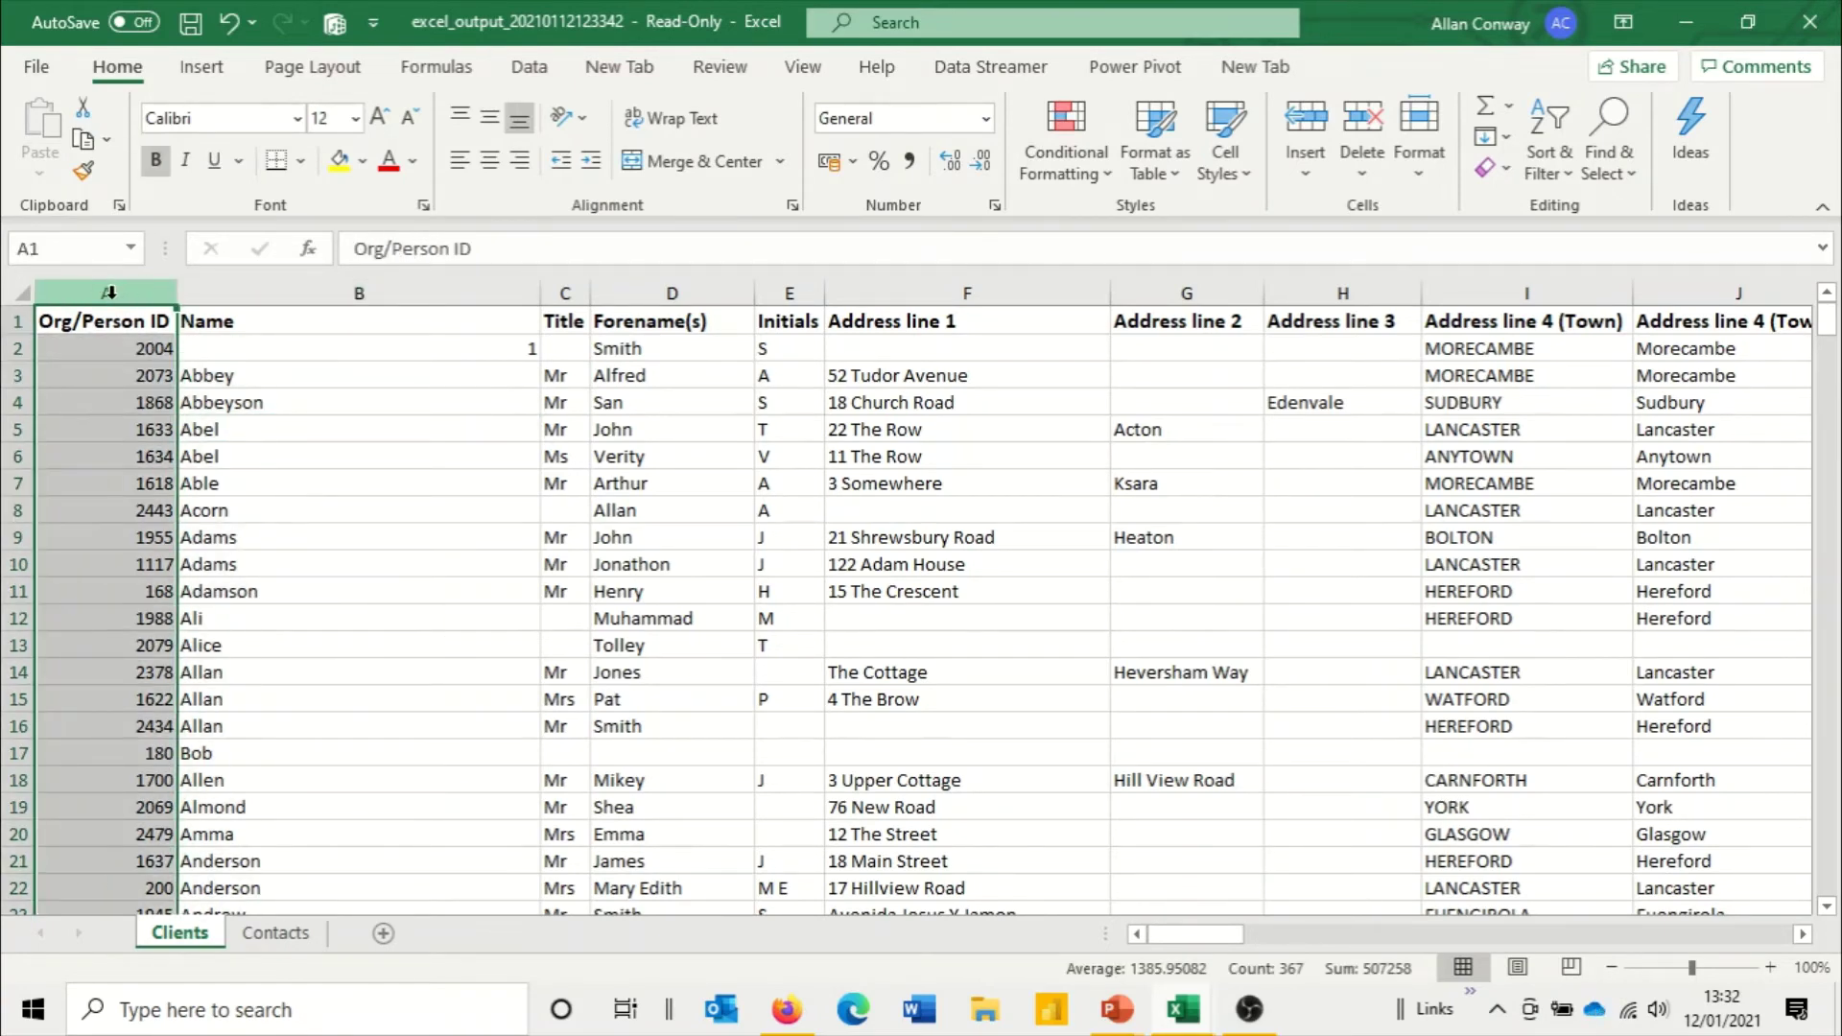
key("ctrl+c")
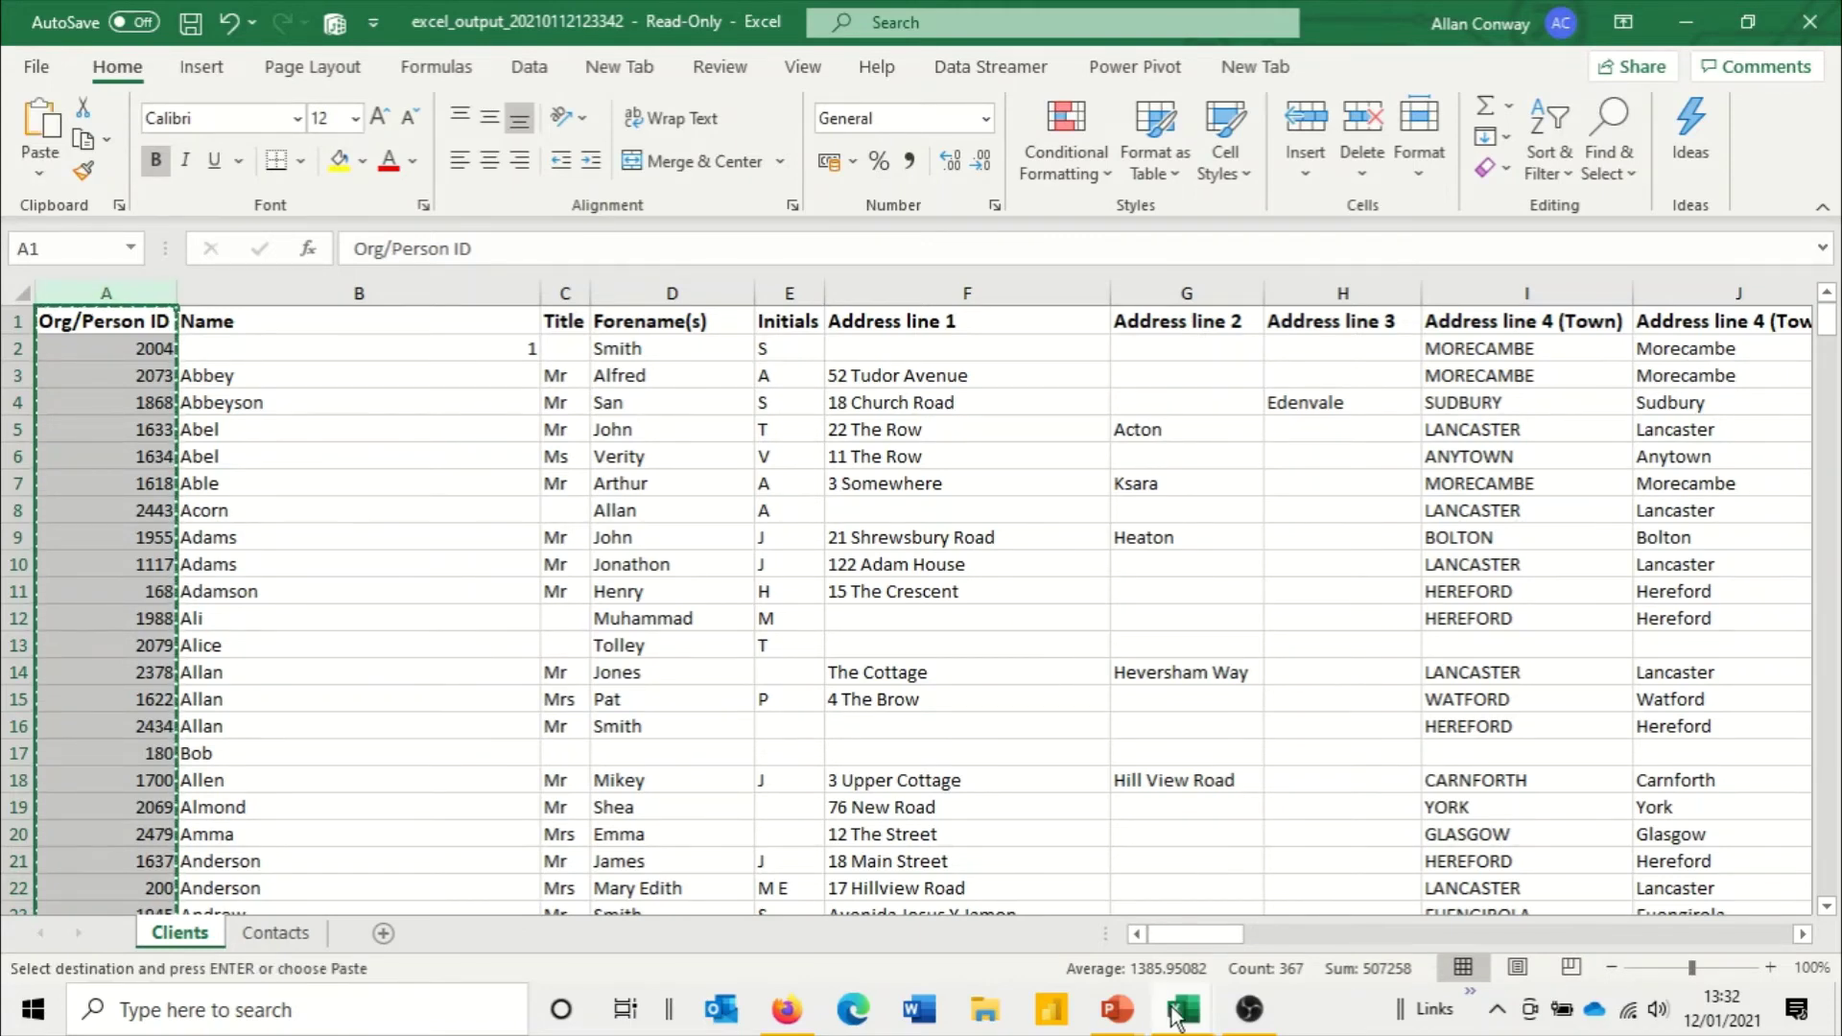
mouse_move(1181, 1015)
left_click(1301, 815)
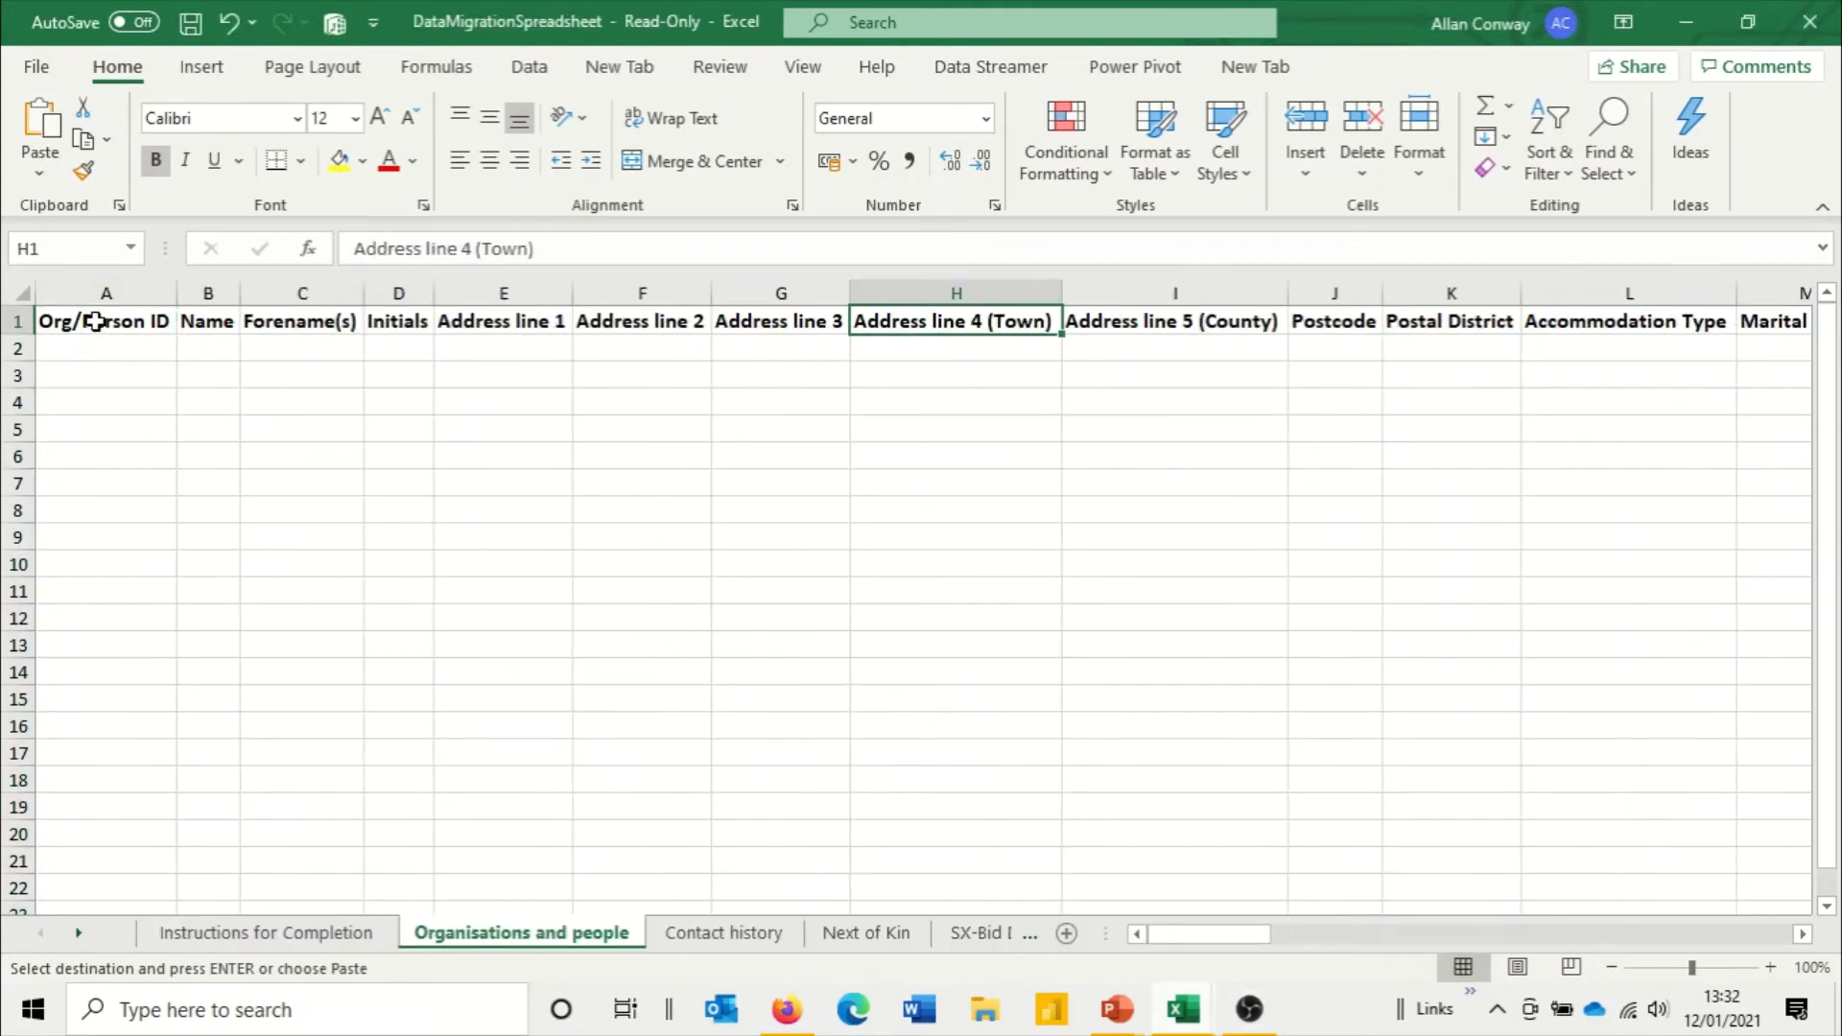
left_click(95, 323)
key("ctrl+v")
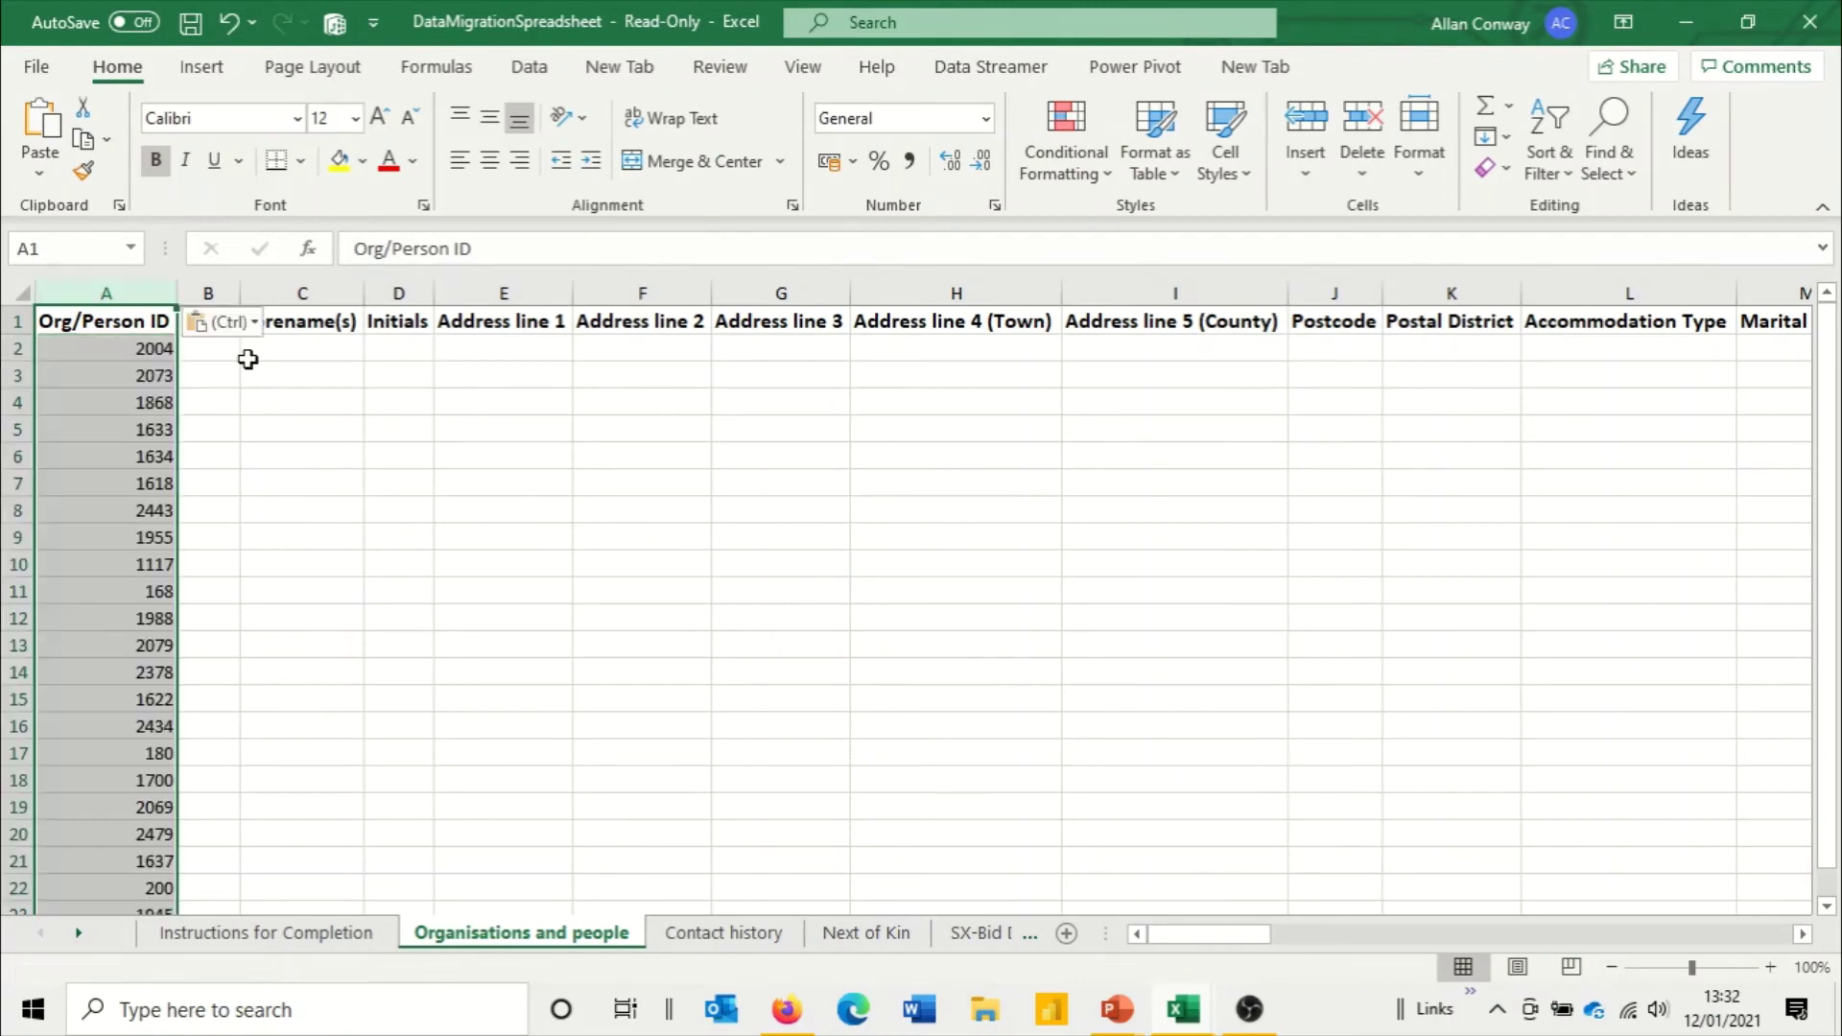
left_click(219, 423)
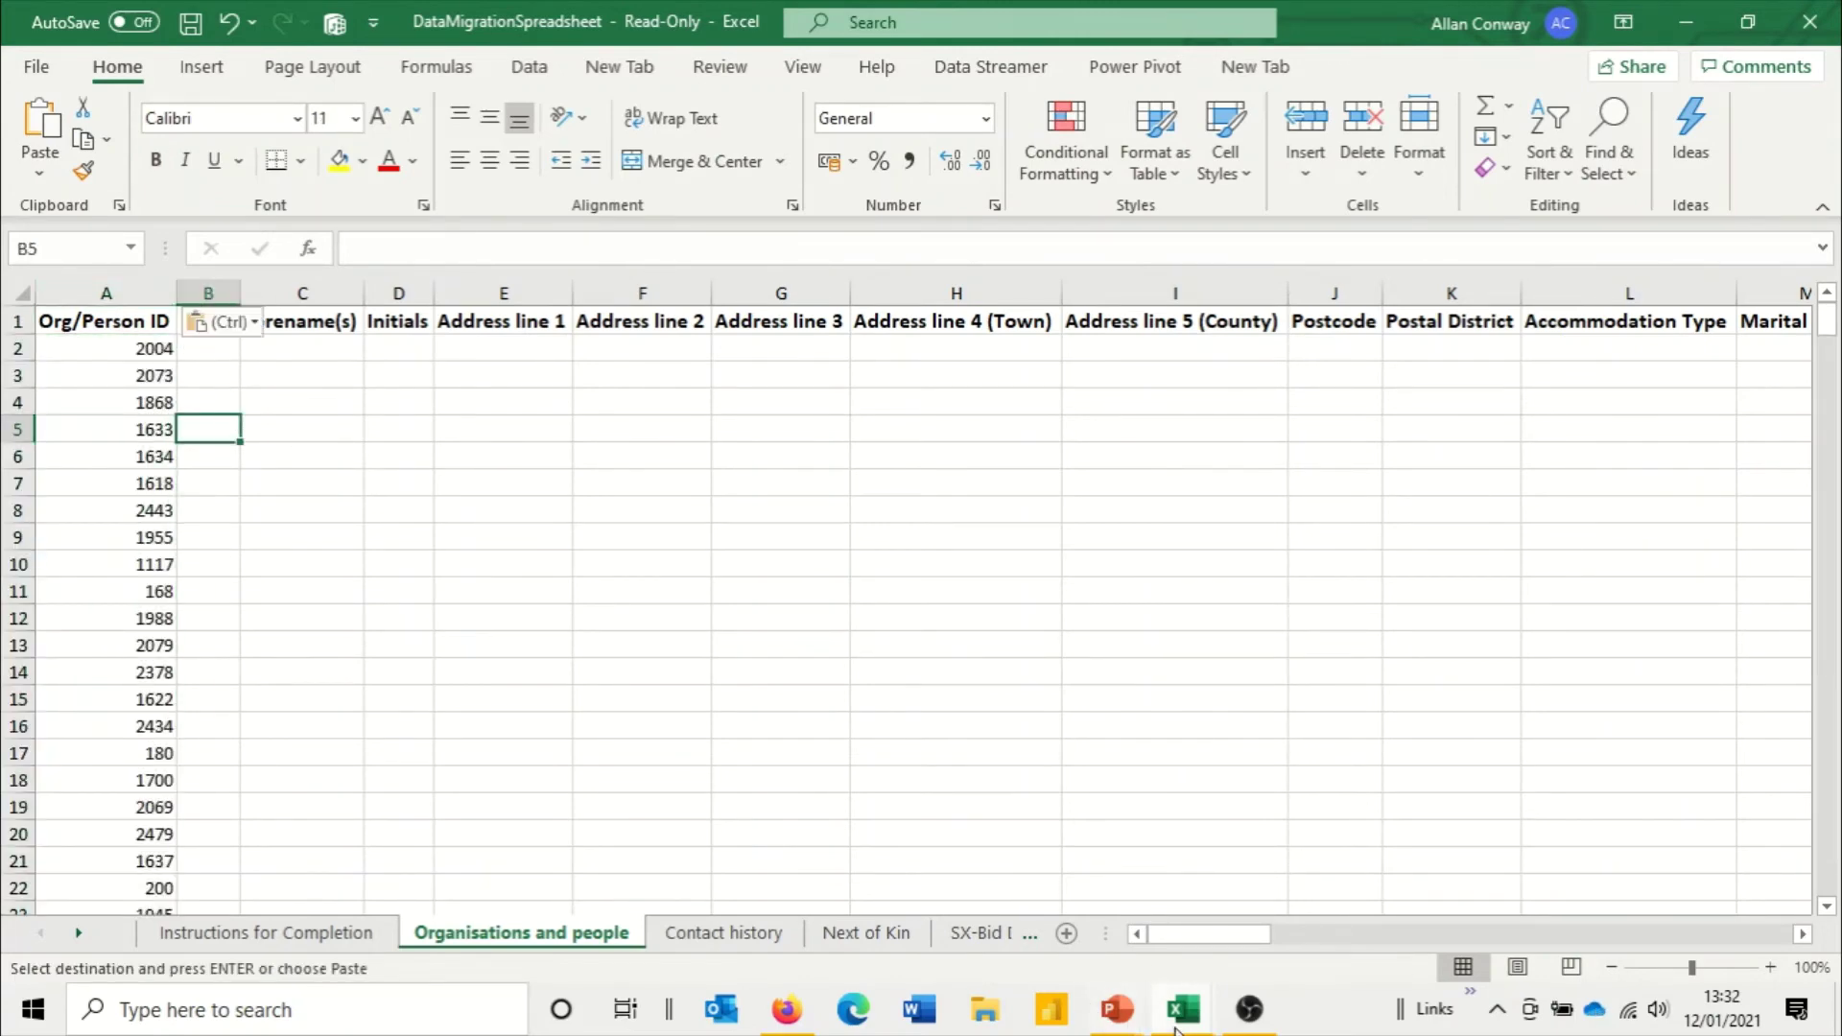
mouse_move(1188, 1019)
left_click(1155, 925)
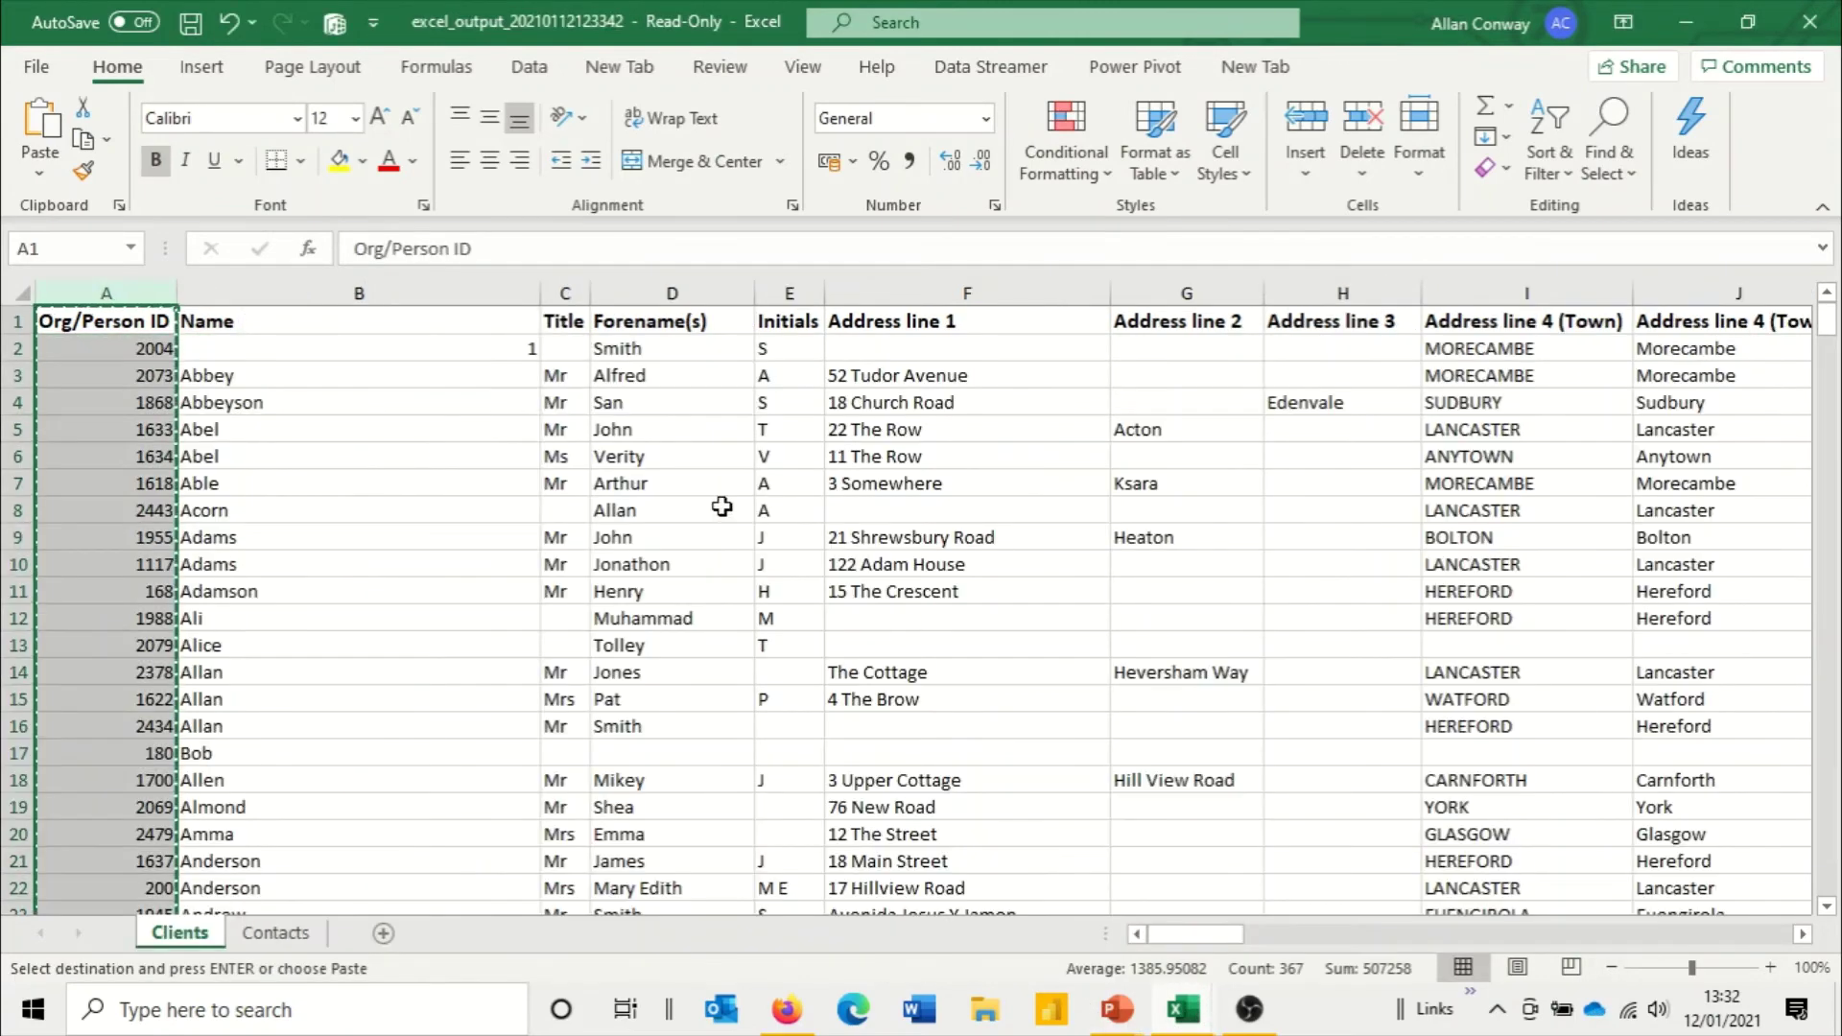
left_click(672, 293)
right_click(667, 293)
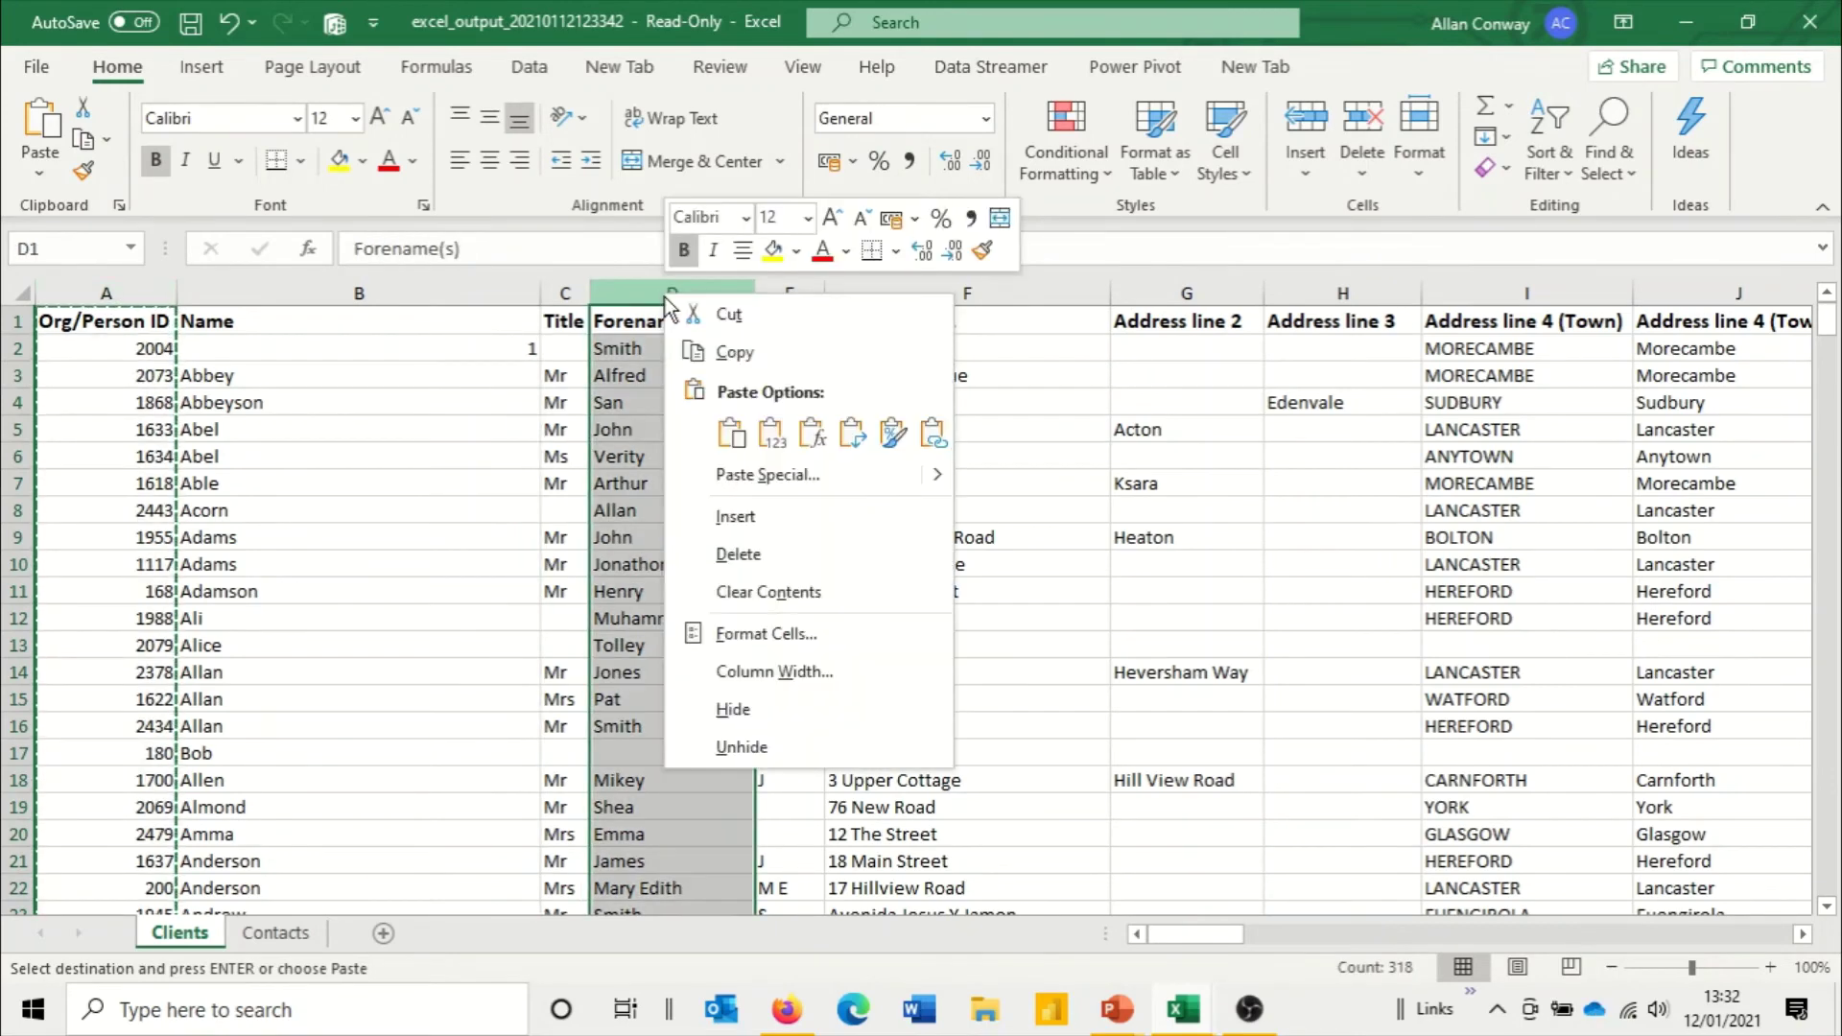
left_click(743, 359)
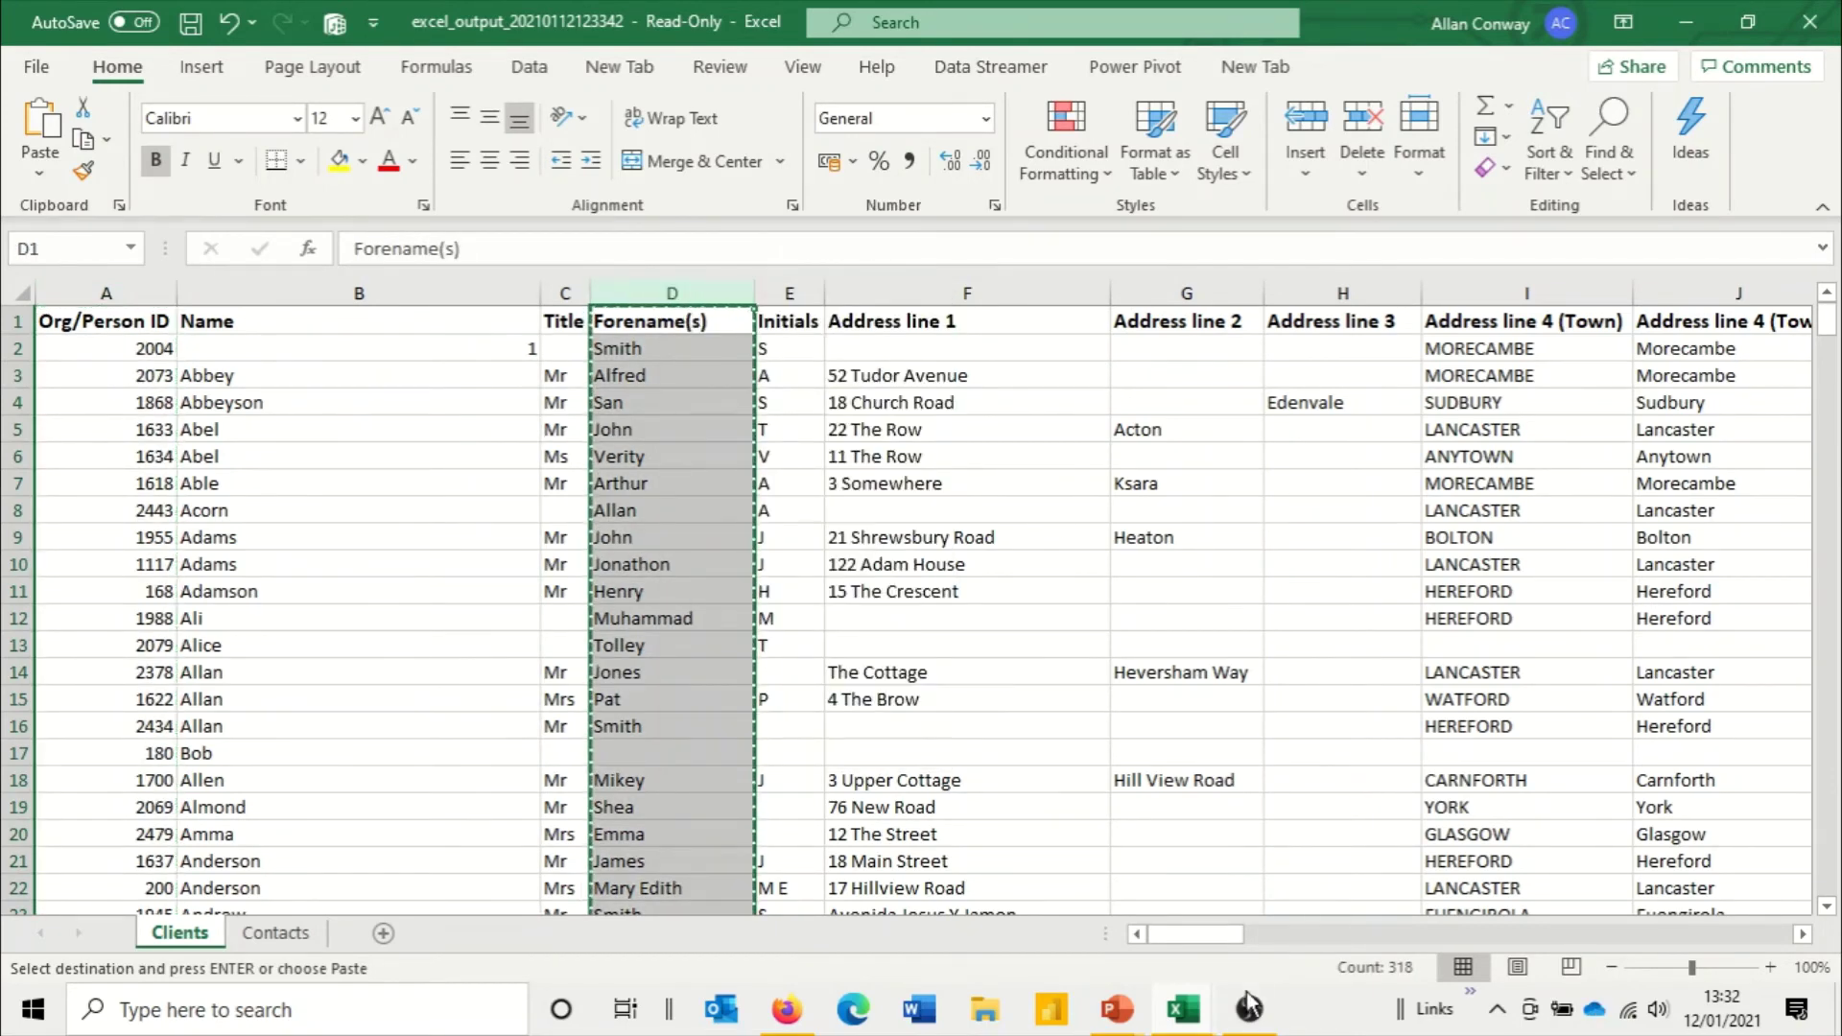
mouse_move(1194, 1019)
left_click(1321, 911)
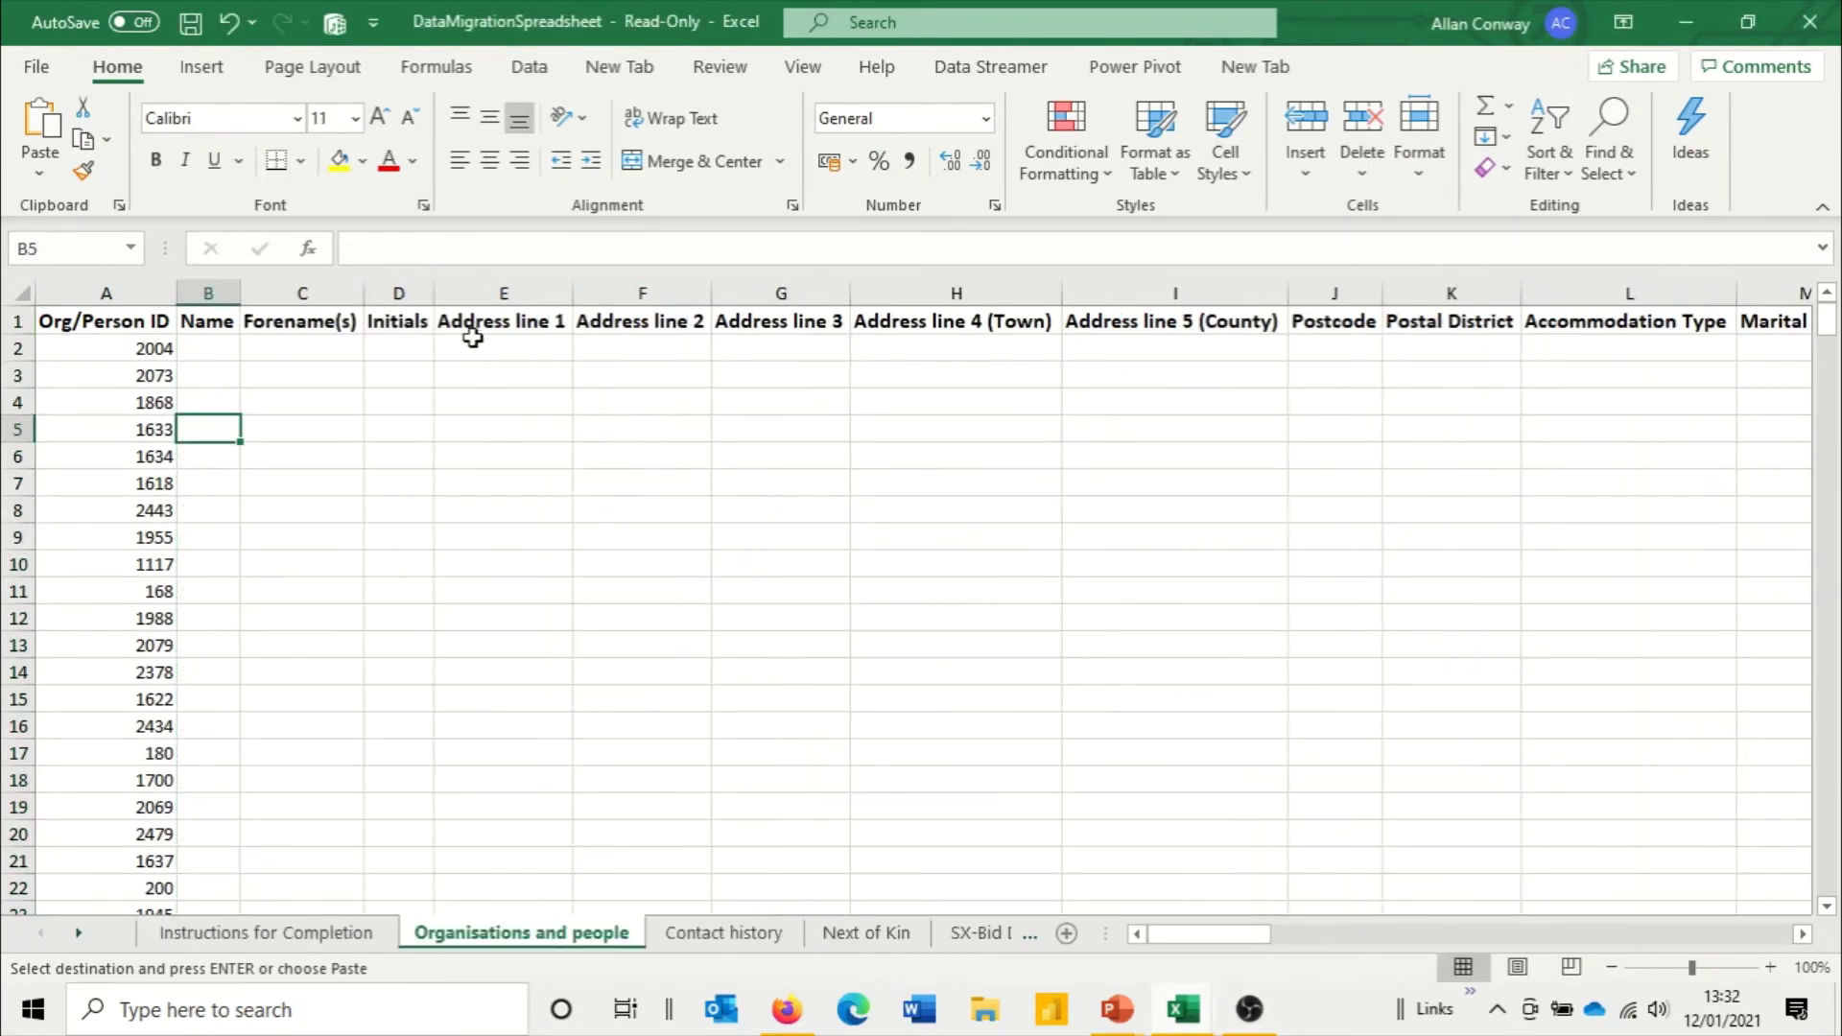
left_click(308, 320)
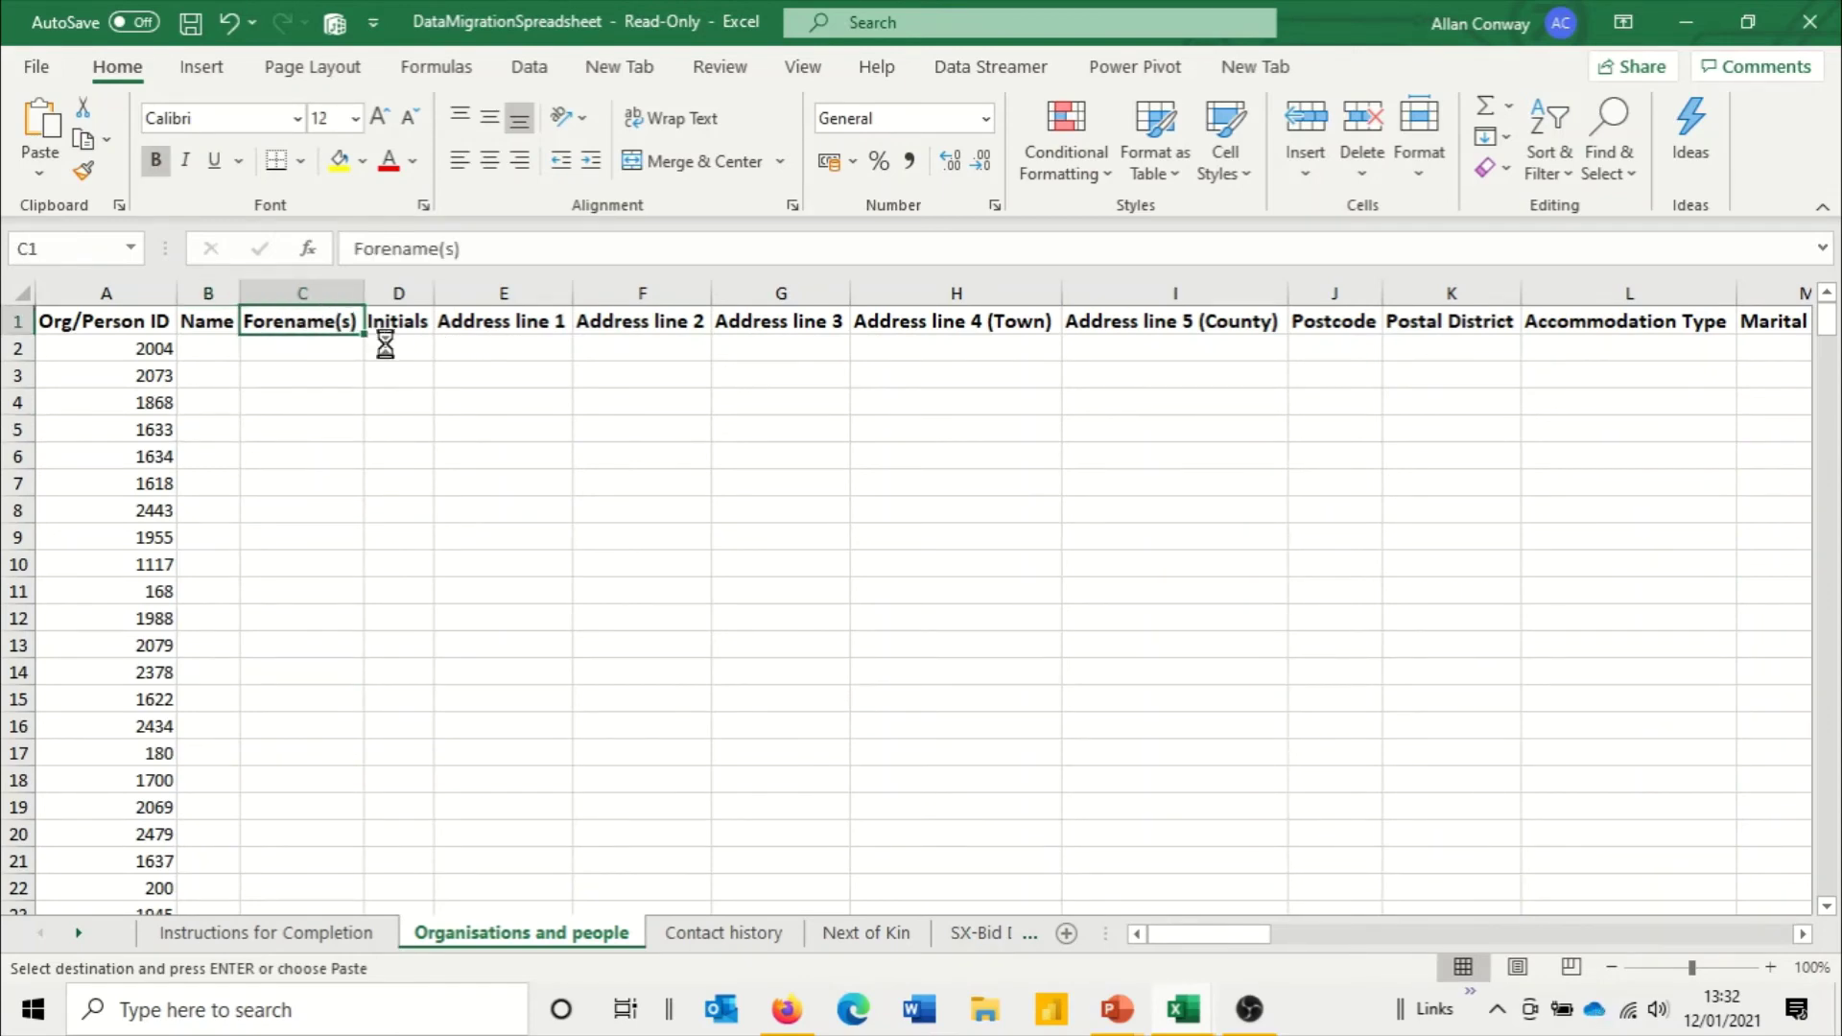
key("ctrl+v")
left_click(428, 447)
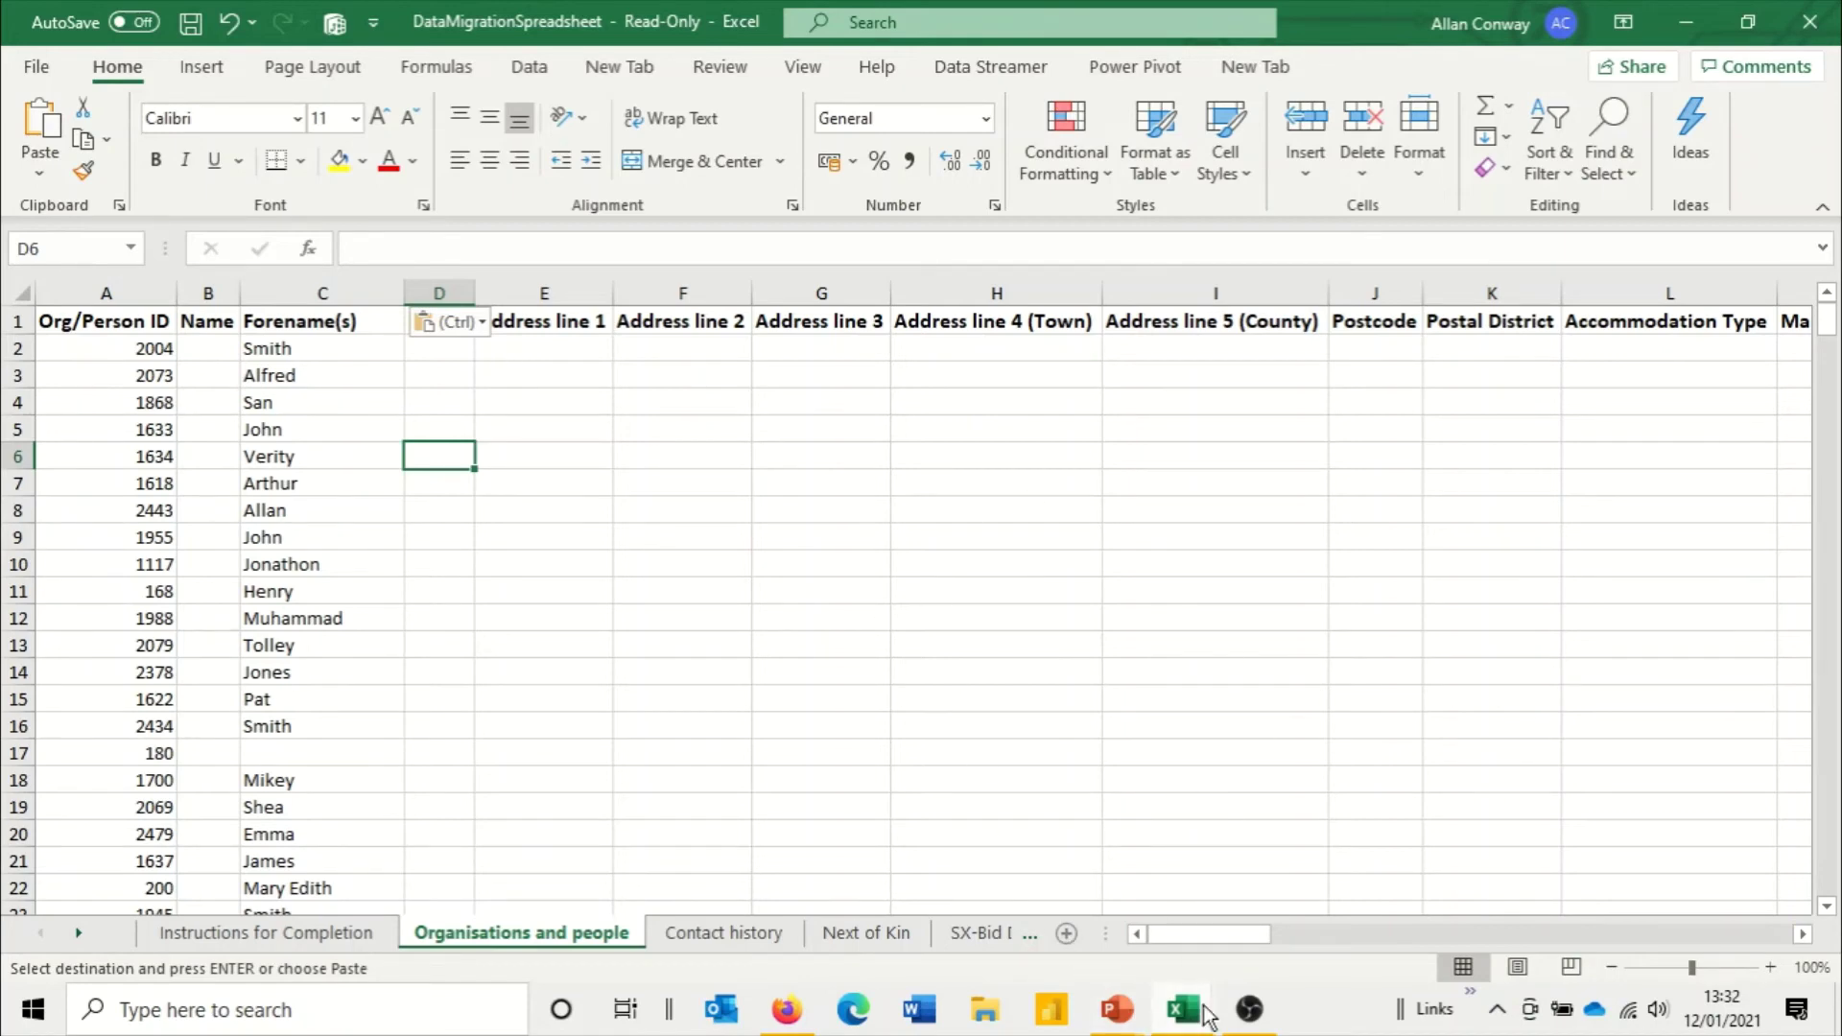
mouse_move(1194, 1019)
left_click(1100, 917)
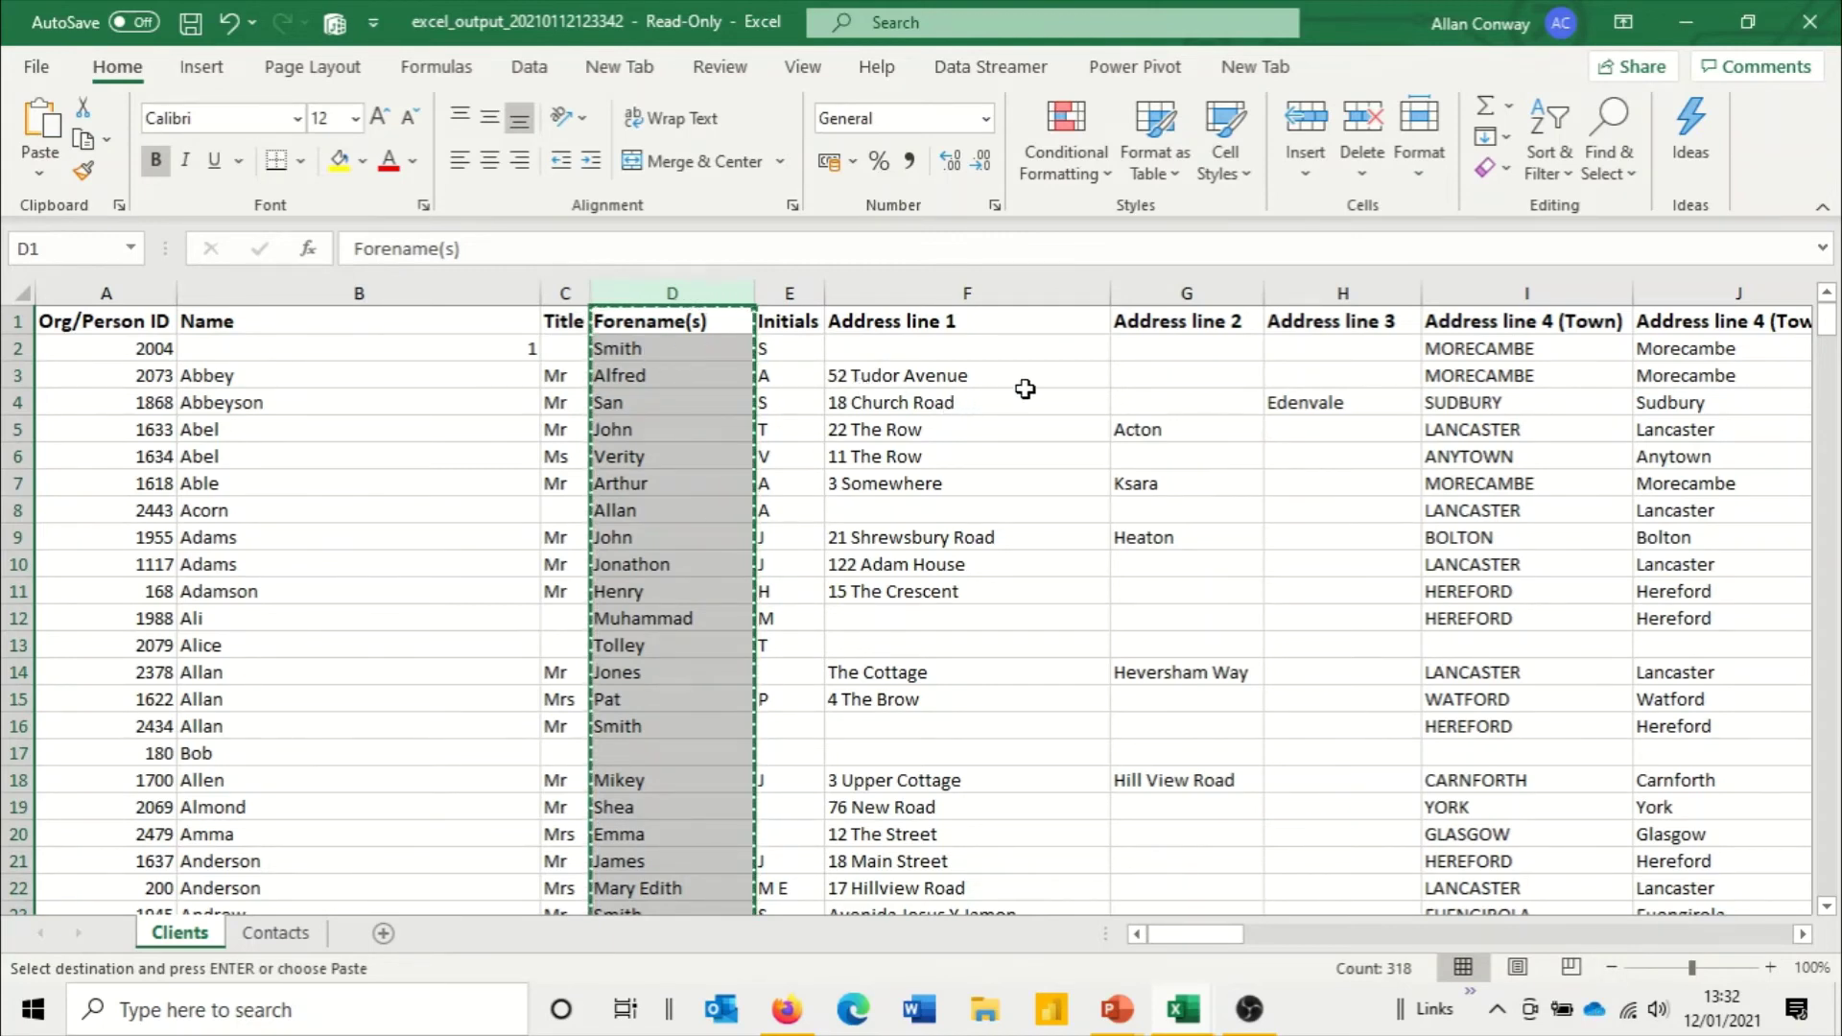
left_click(1535, 170)
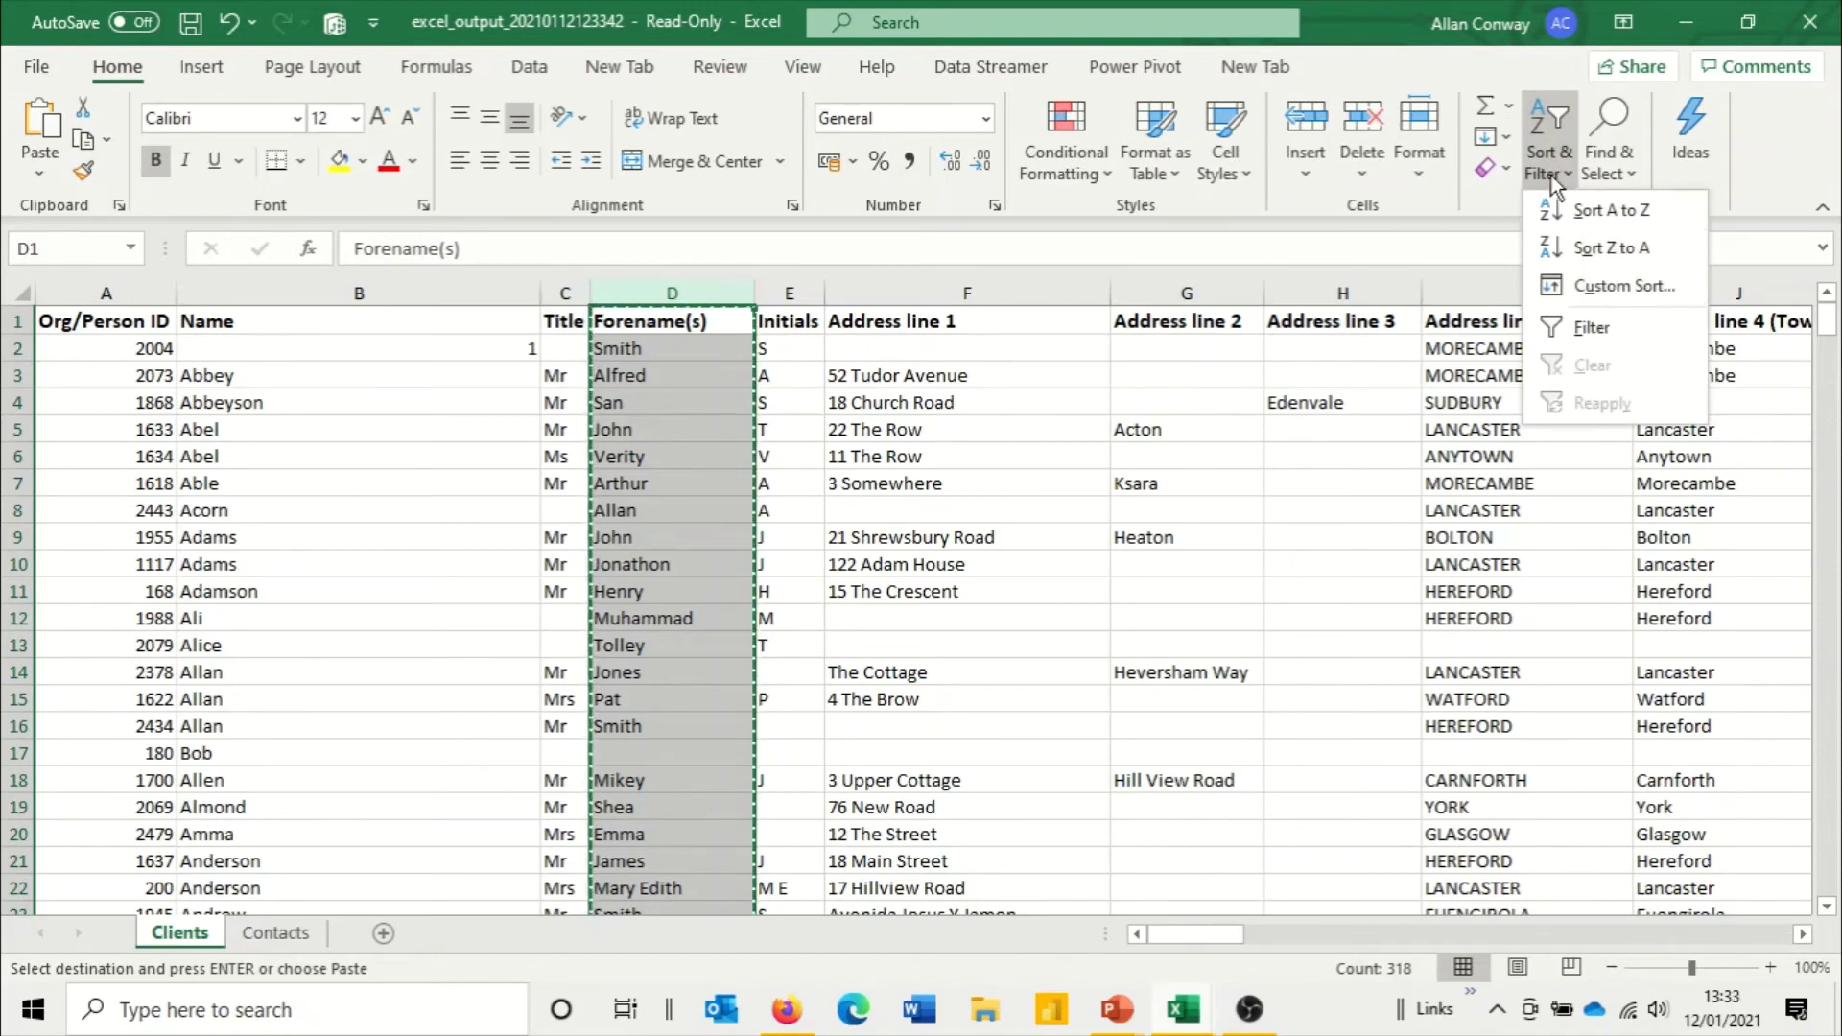
left_click(1592, 327)
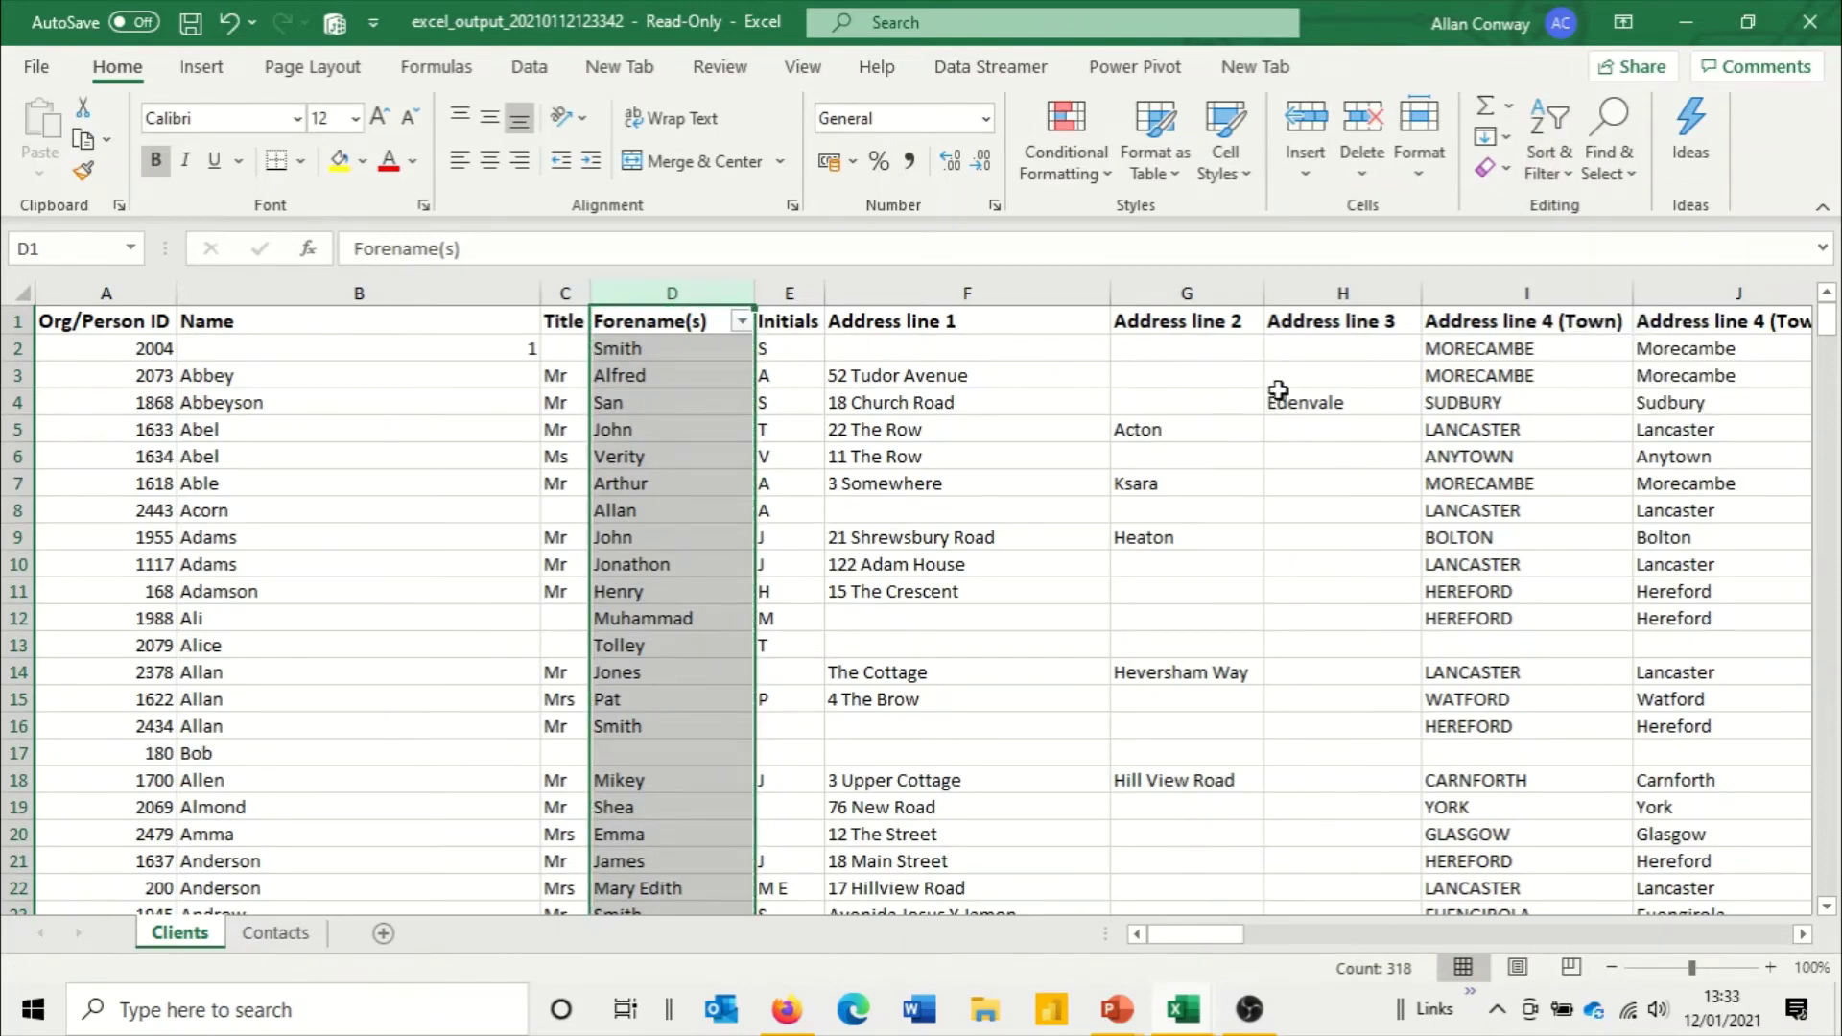
Step: Review the Organisations and people headings in DataMigrationSpreadsheet and auto-fit all column widths on its Contact history sheet
mouse_move(1187, 1019)
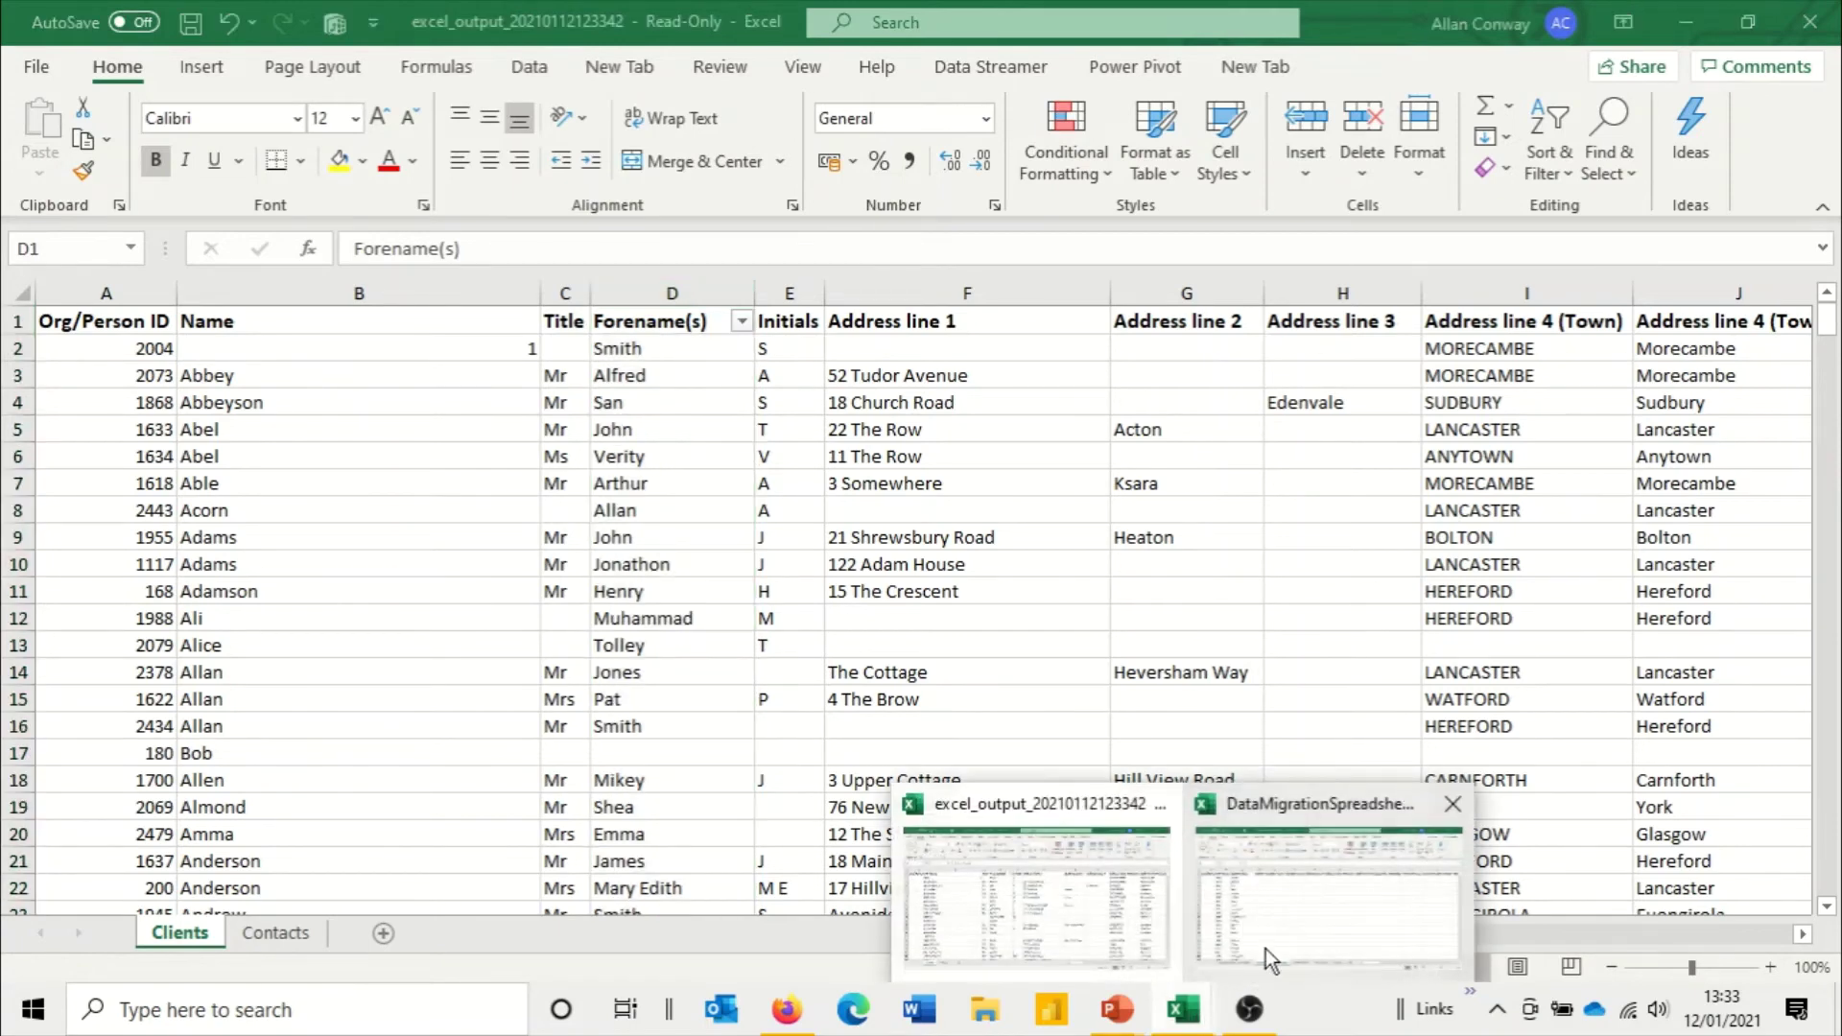
left_click(1264, 948)
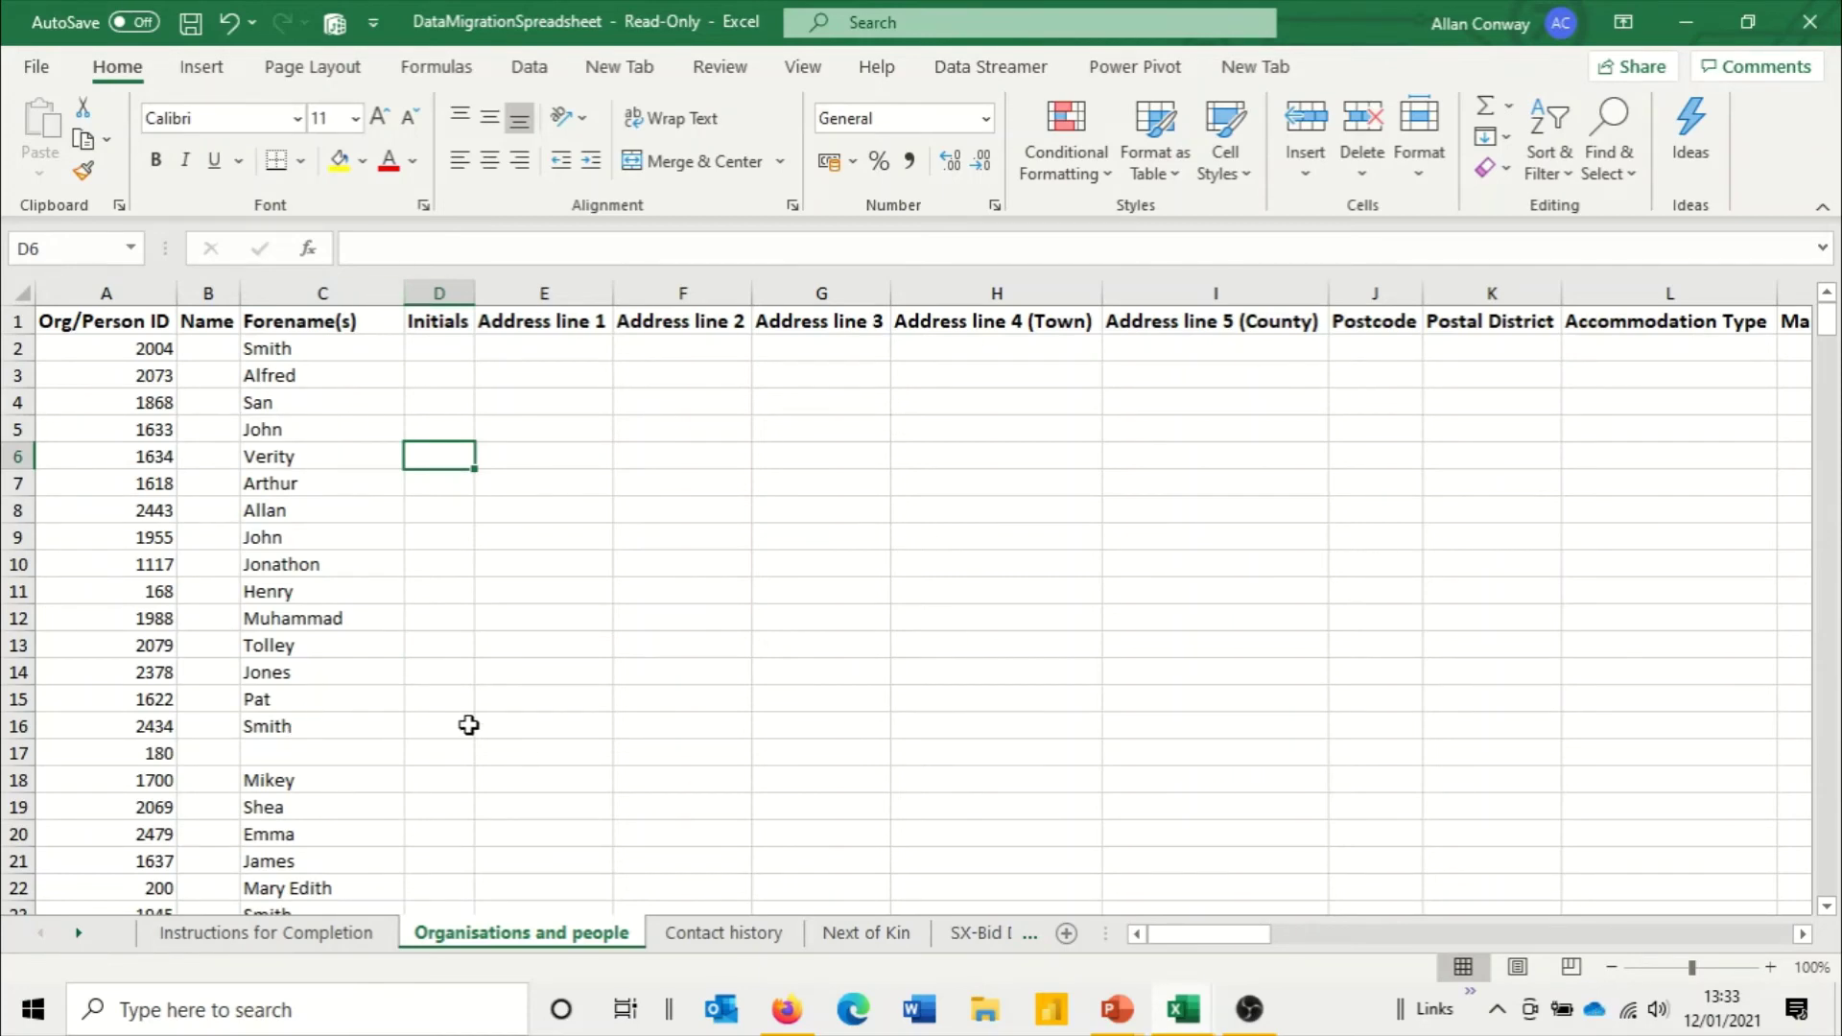
left_click_drag(1225, 936, 1646, 938)
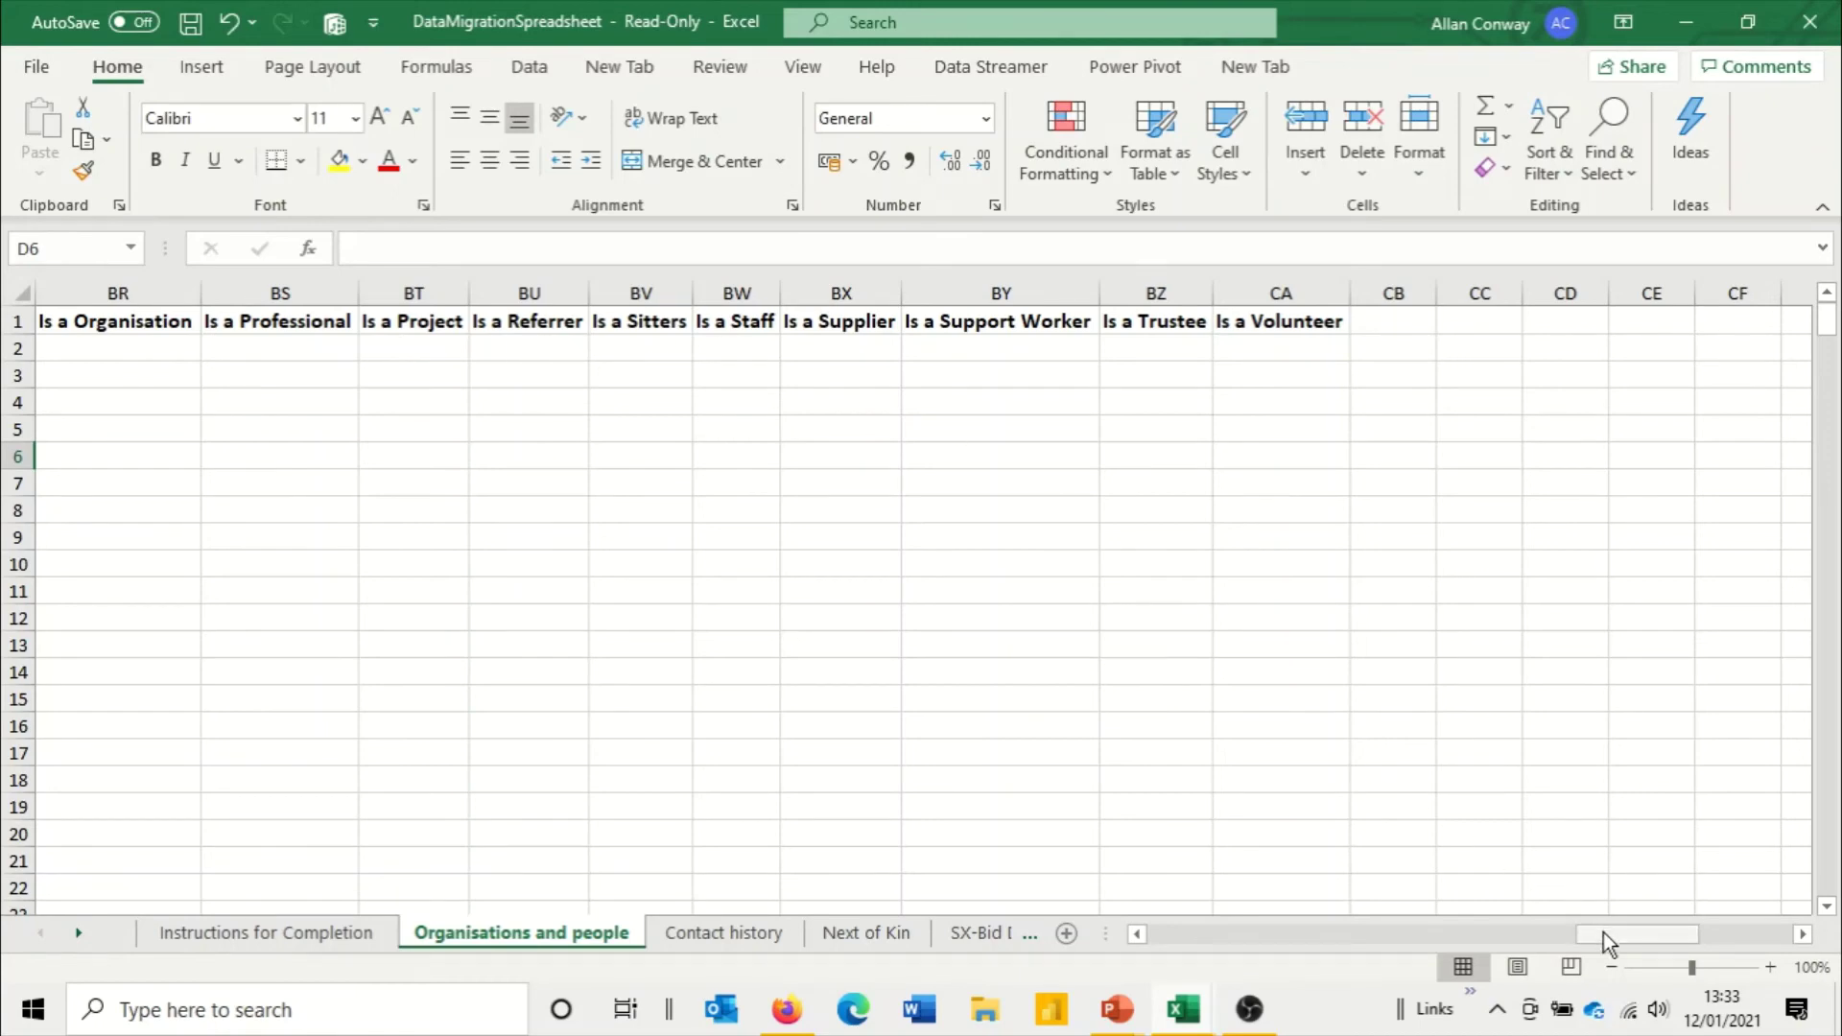
left_click_drag(1297, 934, 1182, 948)
left_click_drag(1305, 935, 1261, 939)
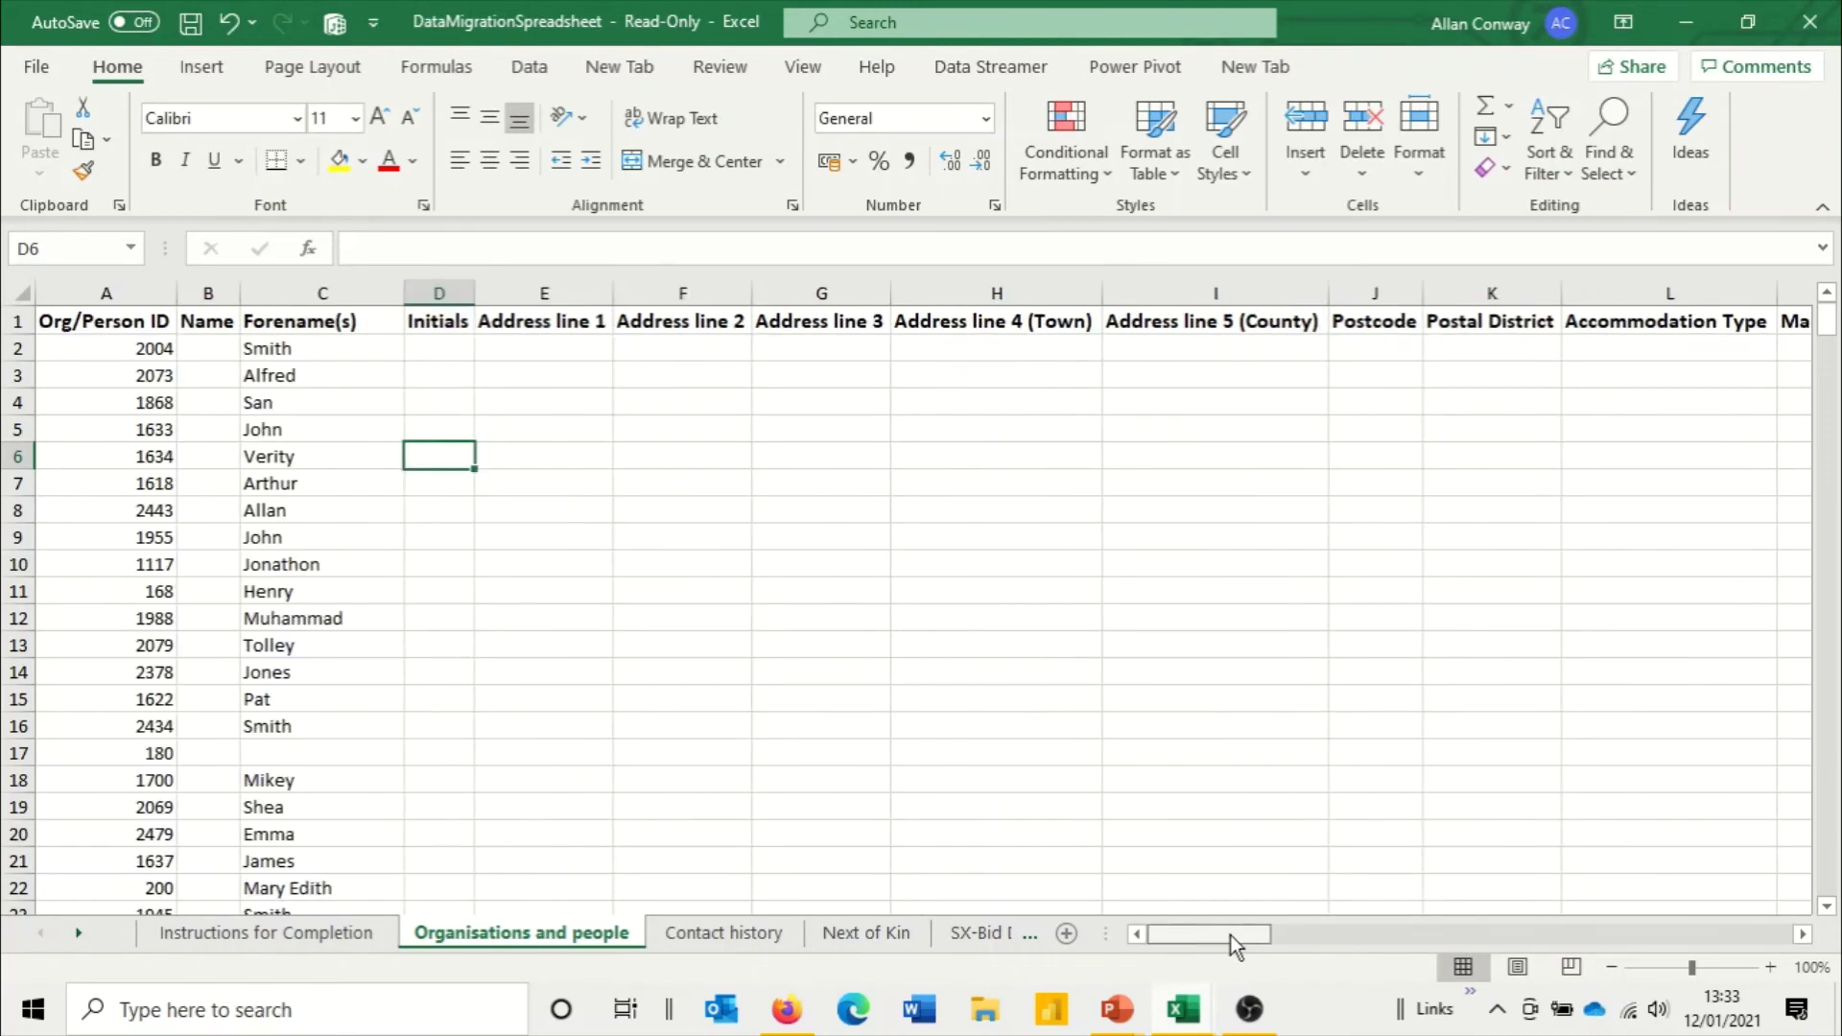
left_click(722, 937)
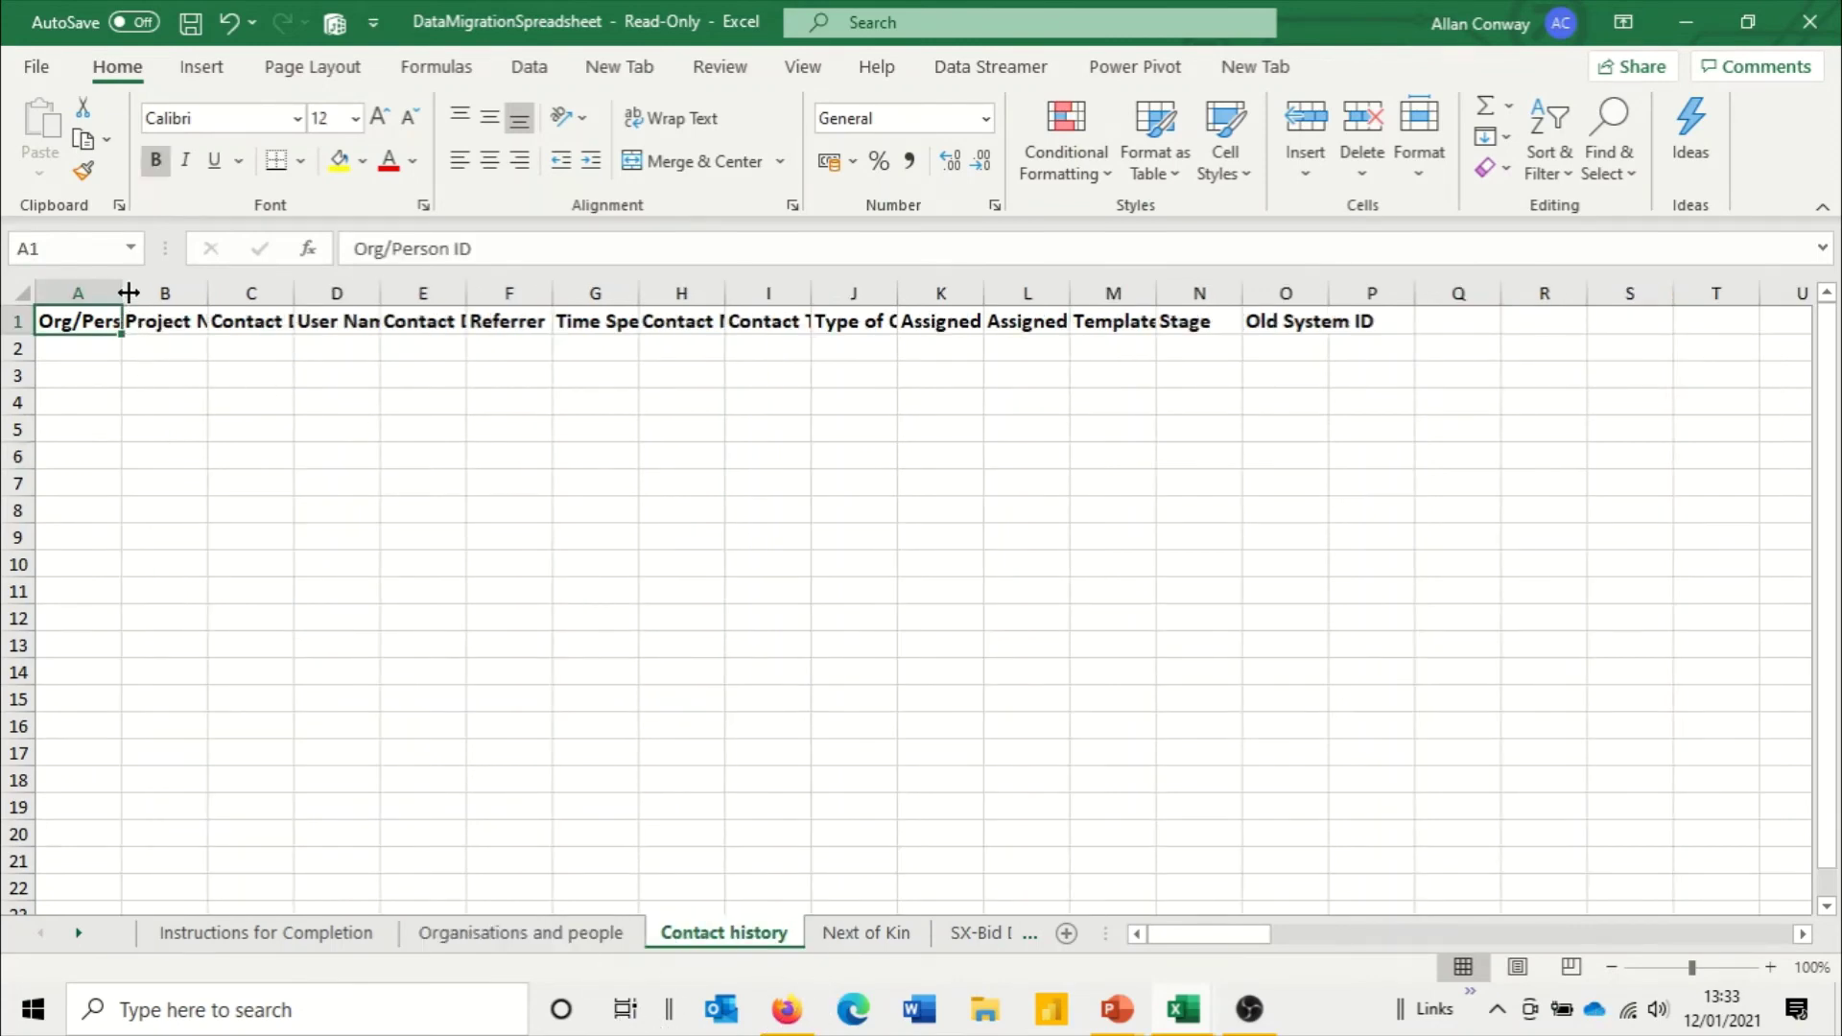
left_click(27, 290)
double_click(123, 290)
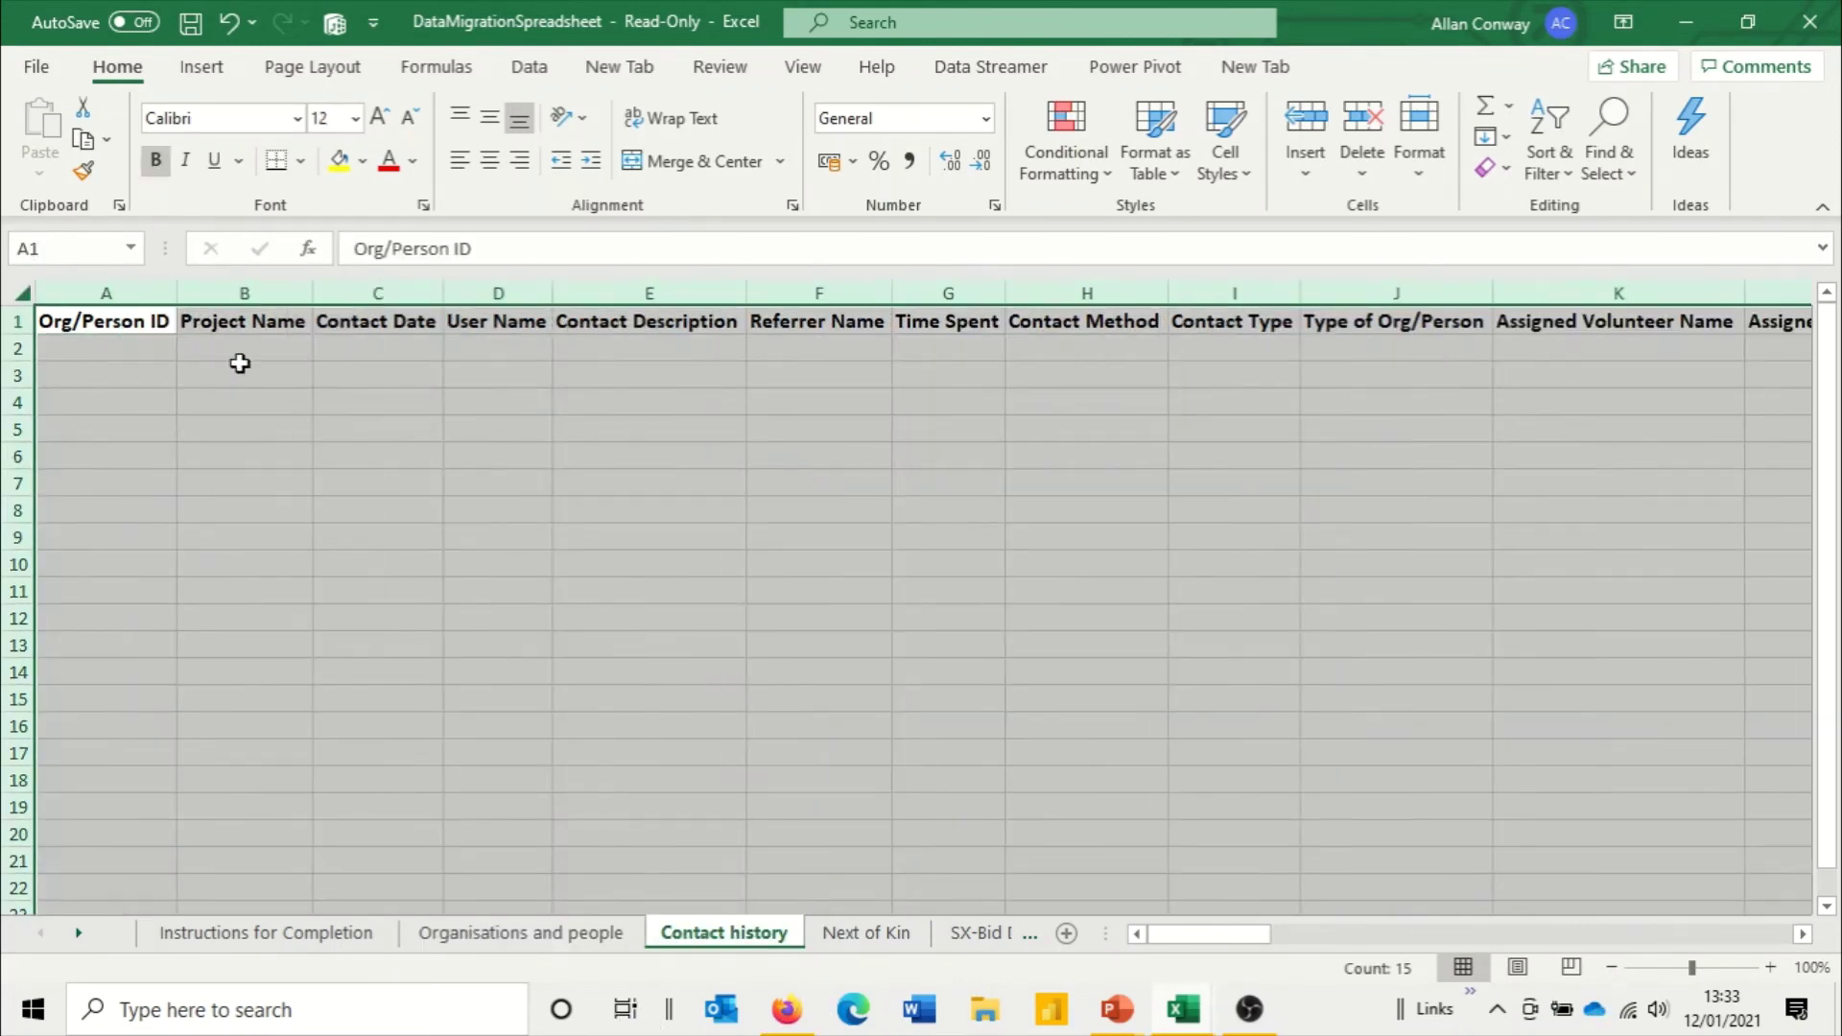
mouse_move(1178, 1015)
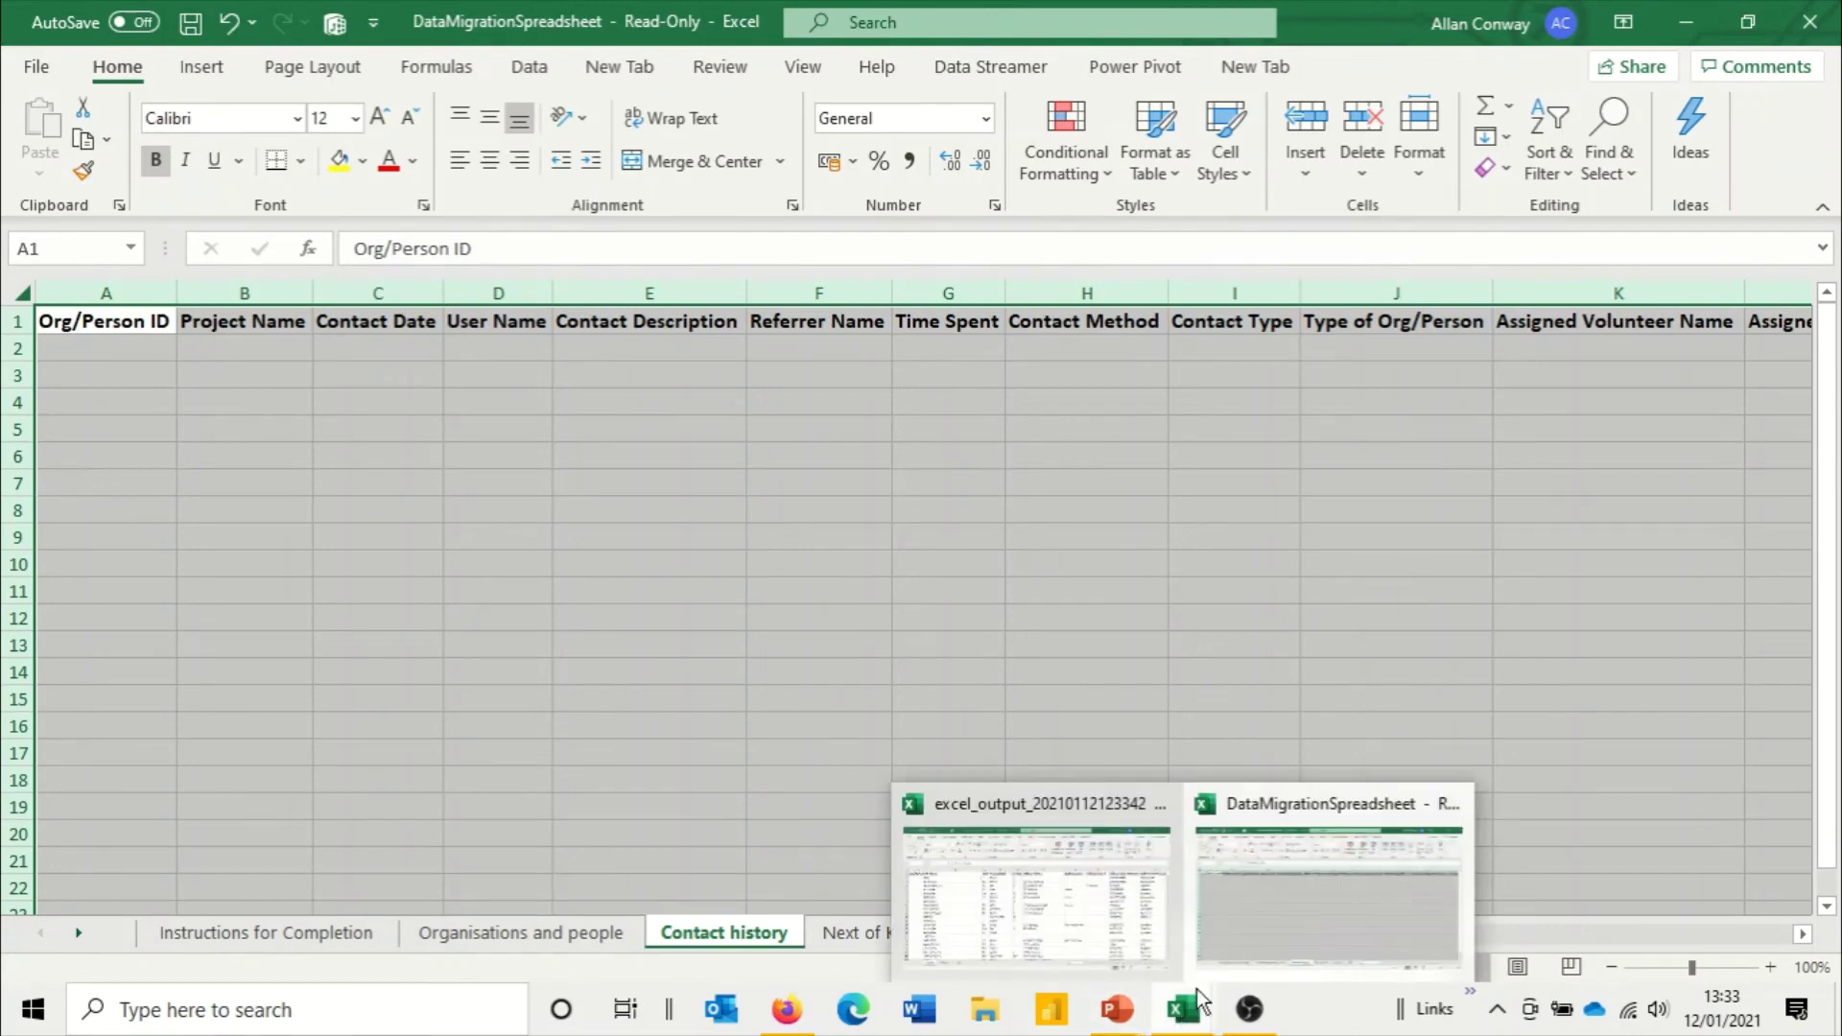
left_click(1027, 878)
left_click(276, 933)
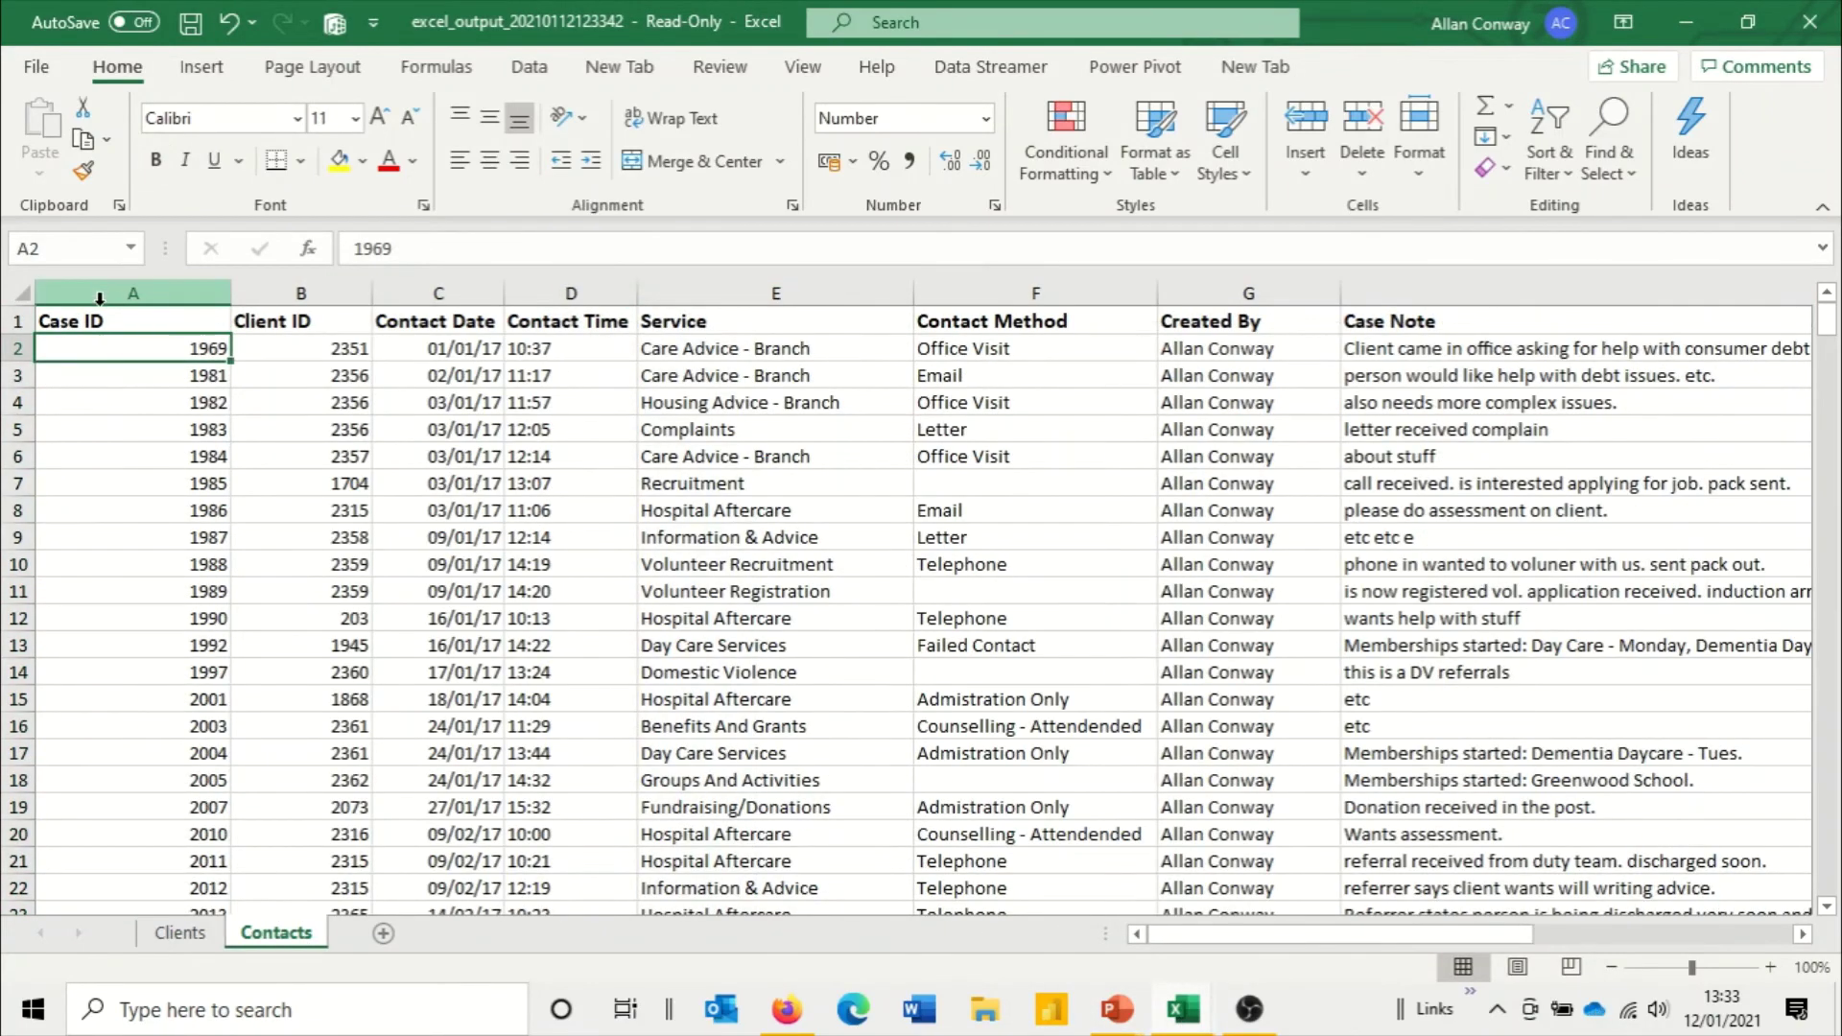
left_click(97, 320)
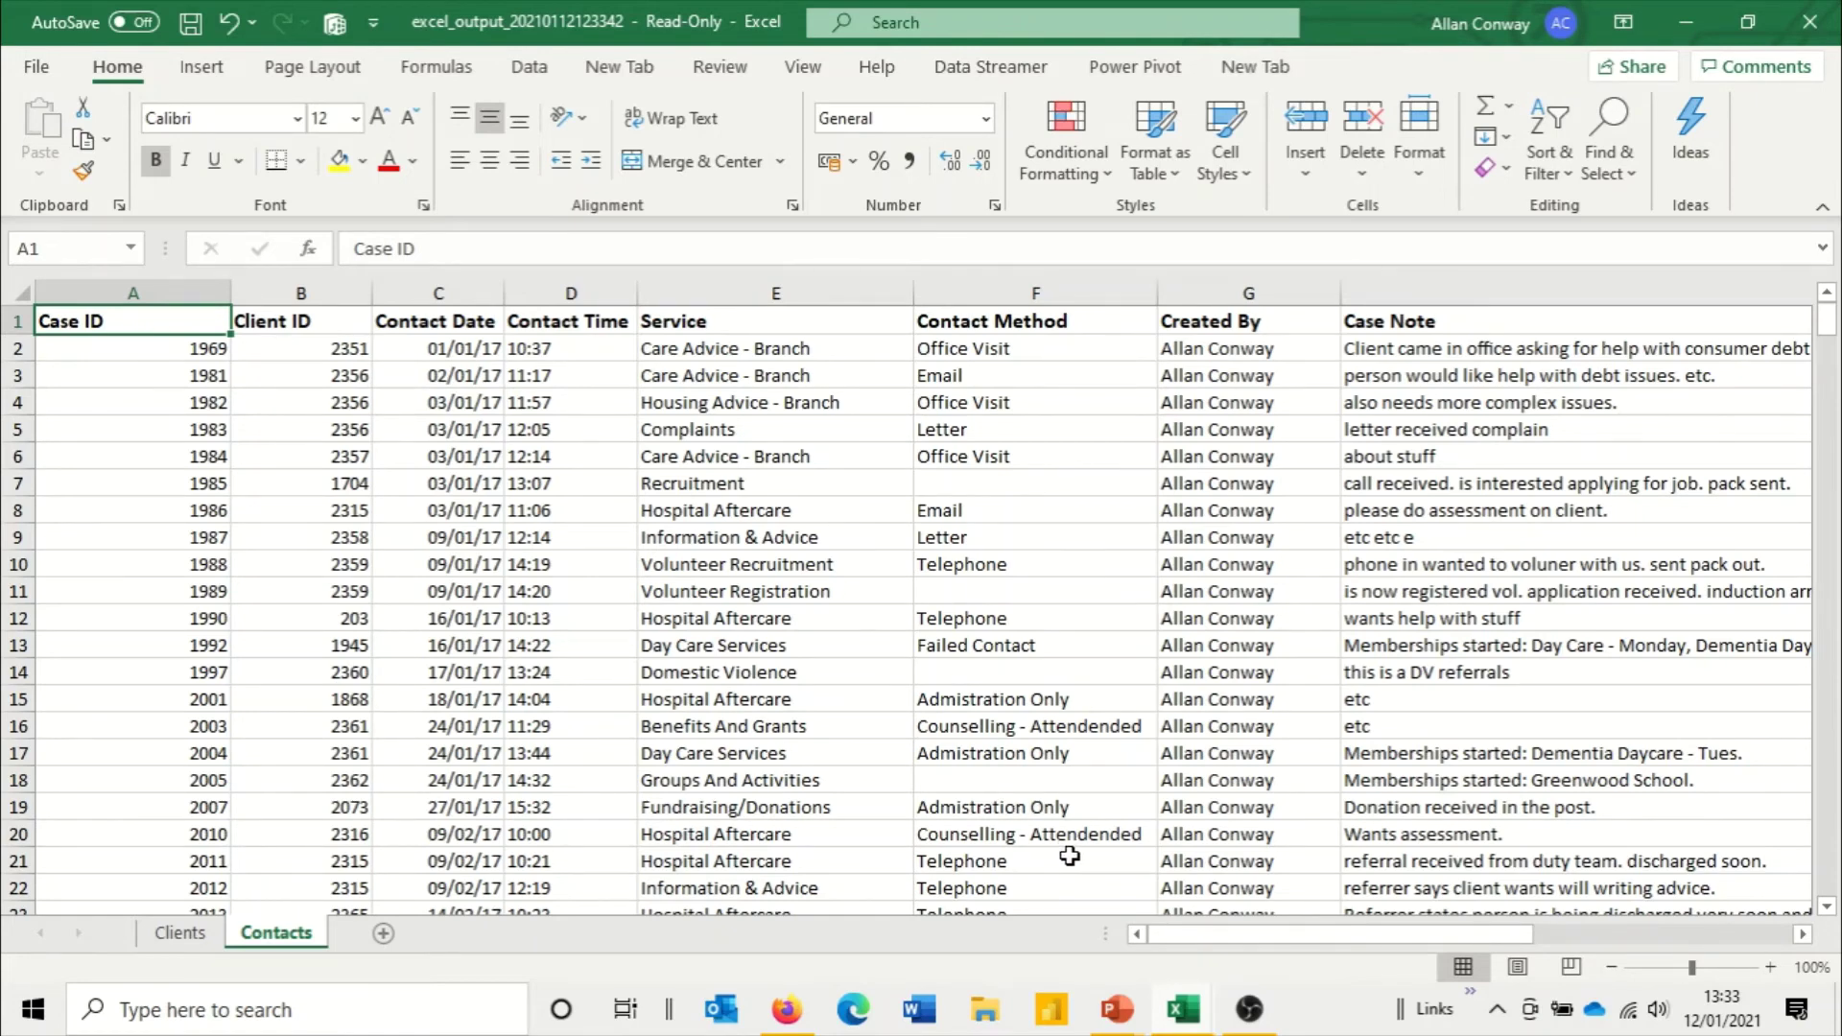
mouse_move(1179, 1009)
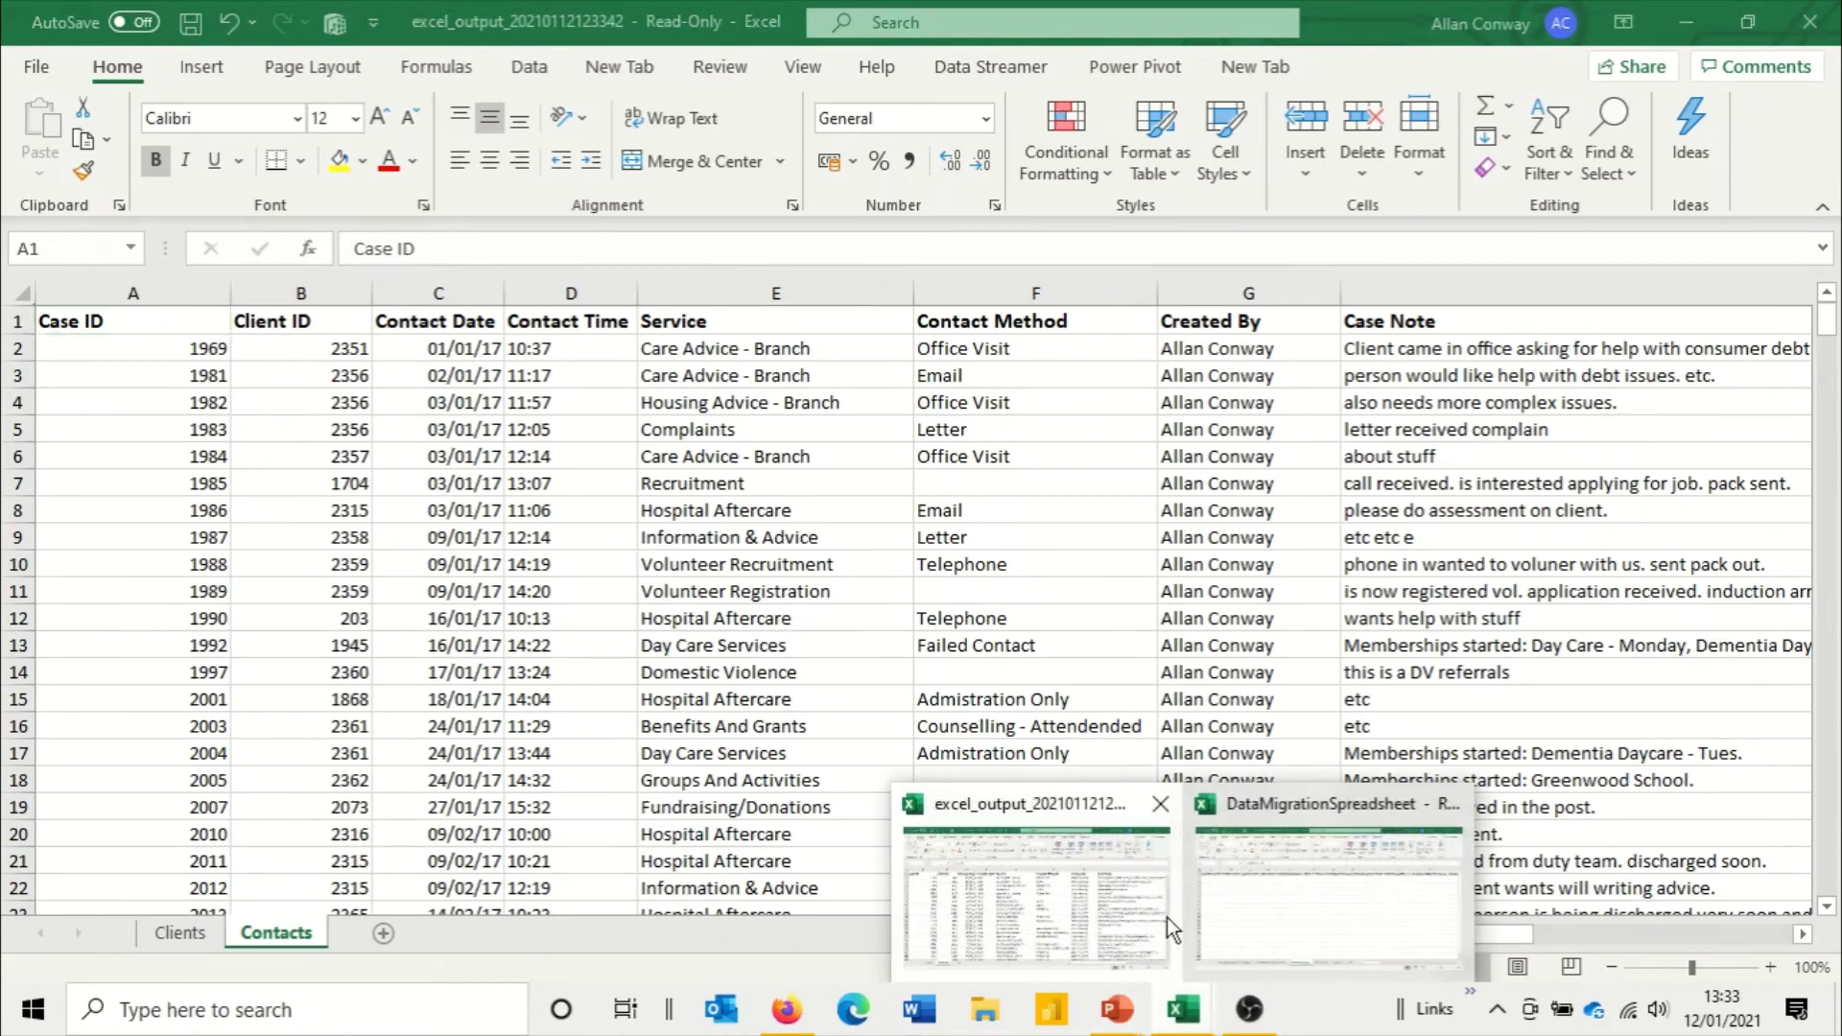
left_click(1242, 898)
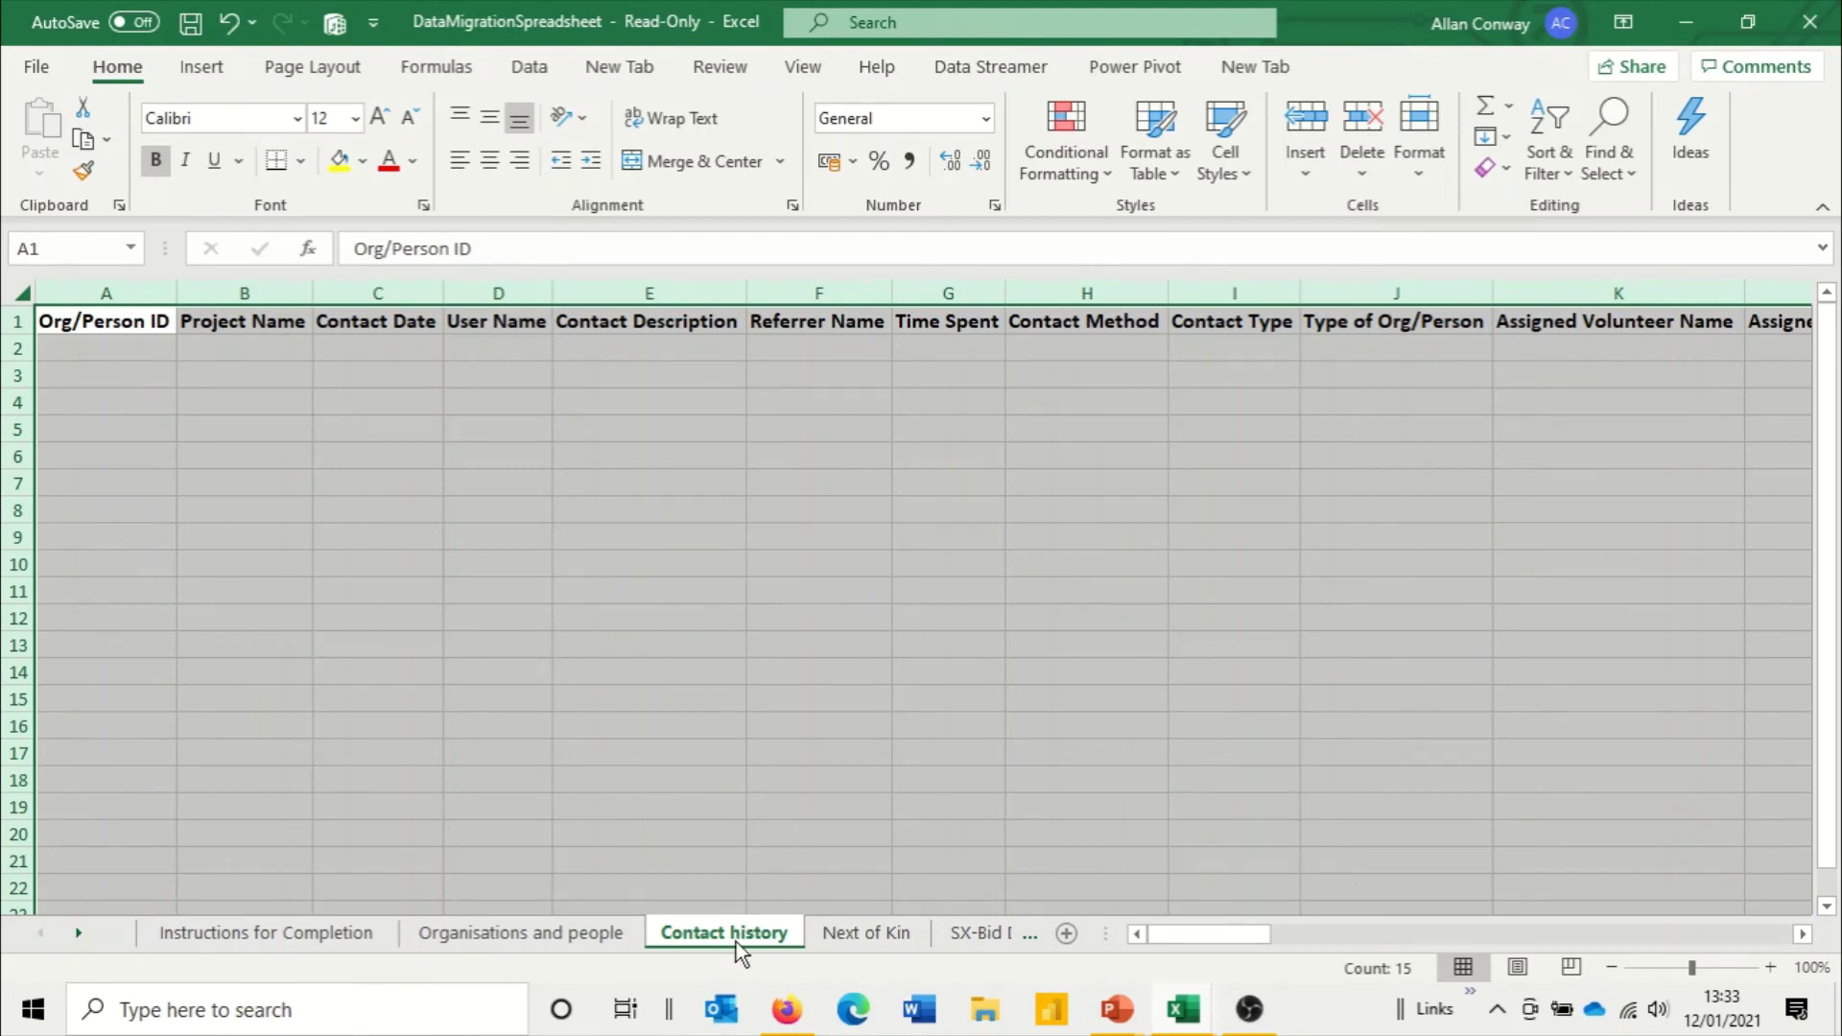
left_click(647, 330)
left_click(502, 329)
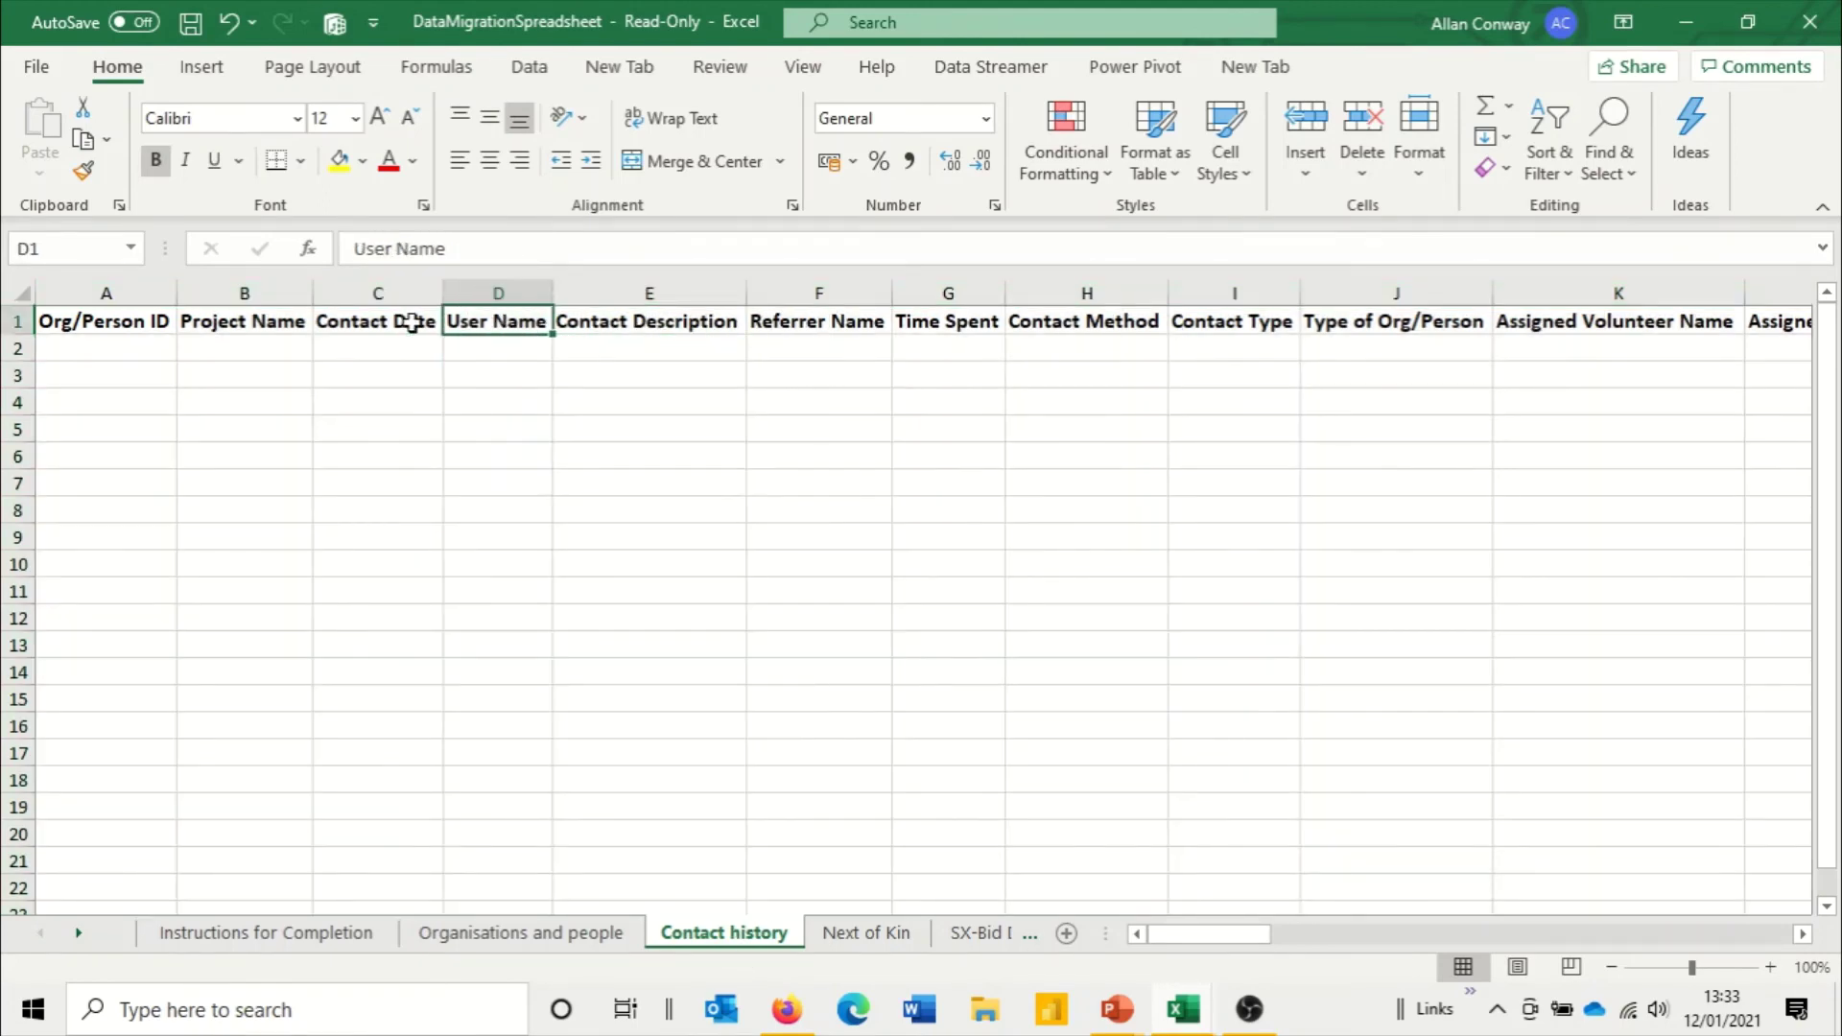
left_click(402, 318)
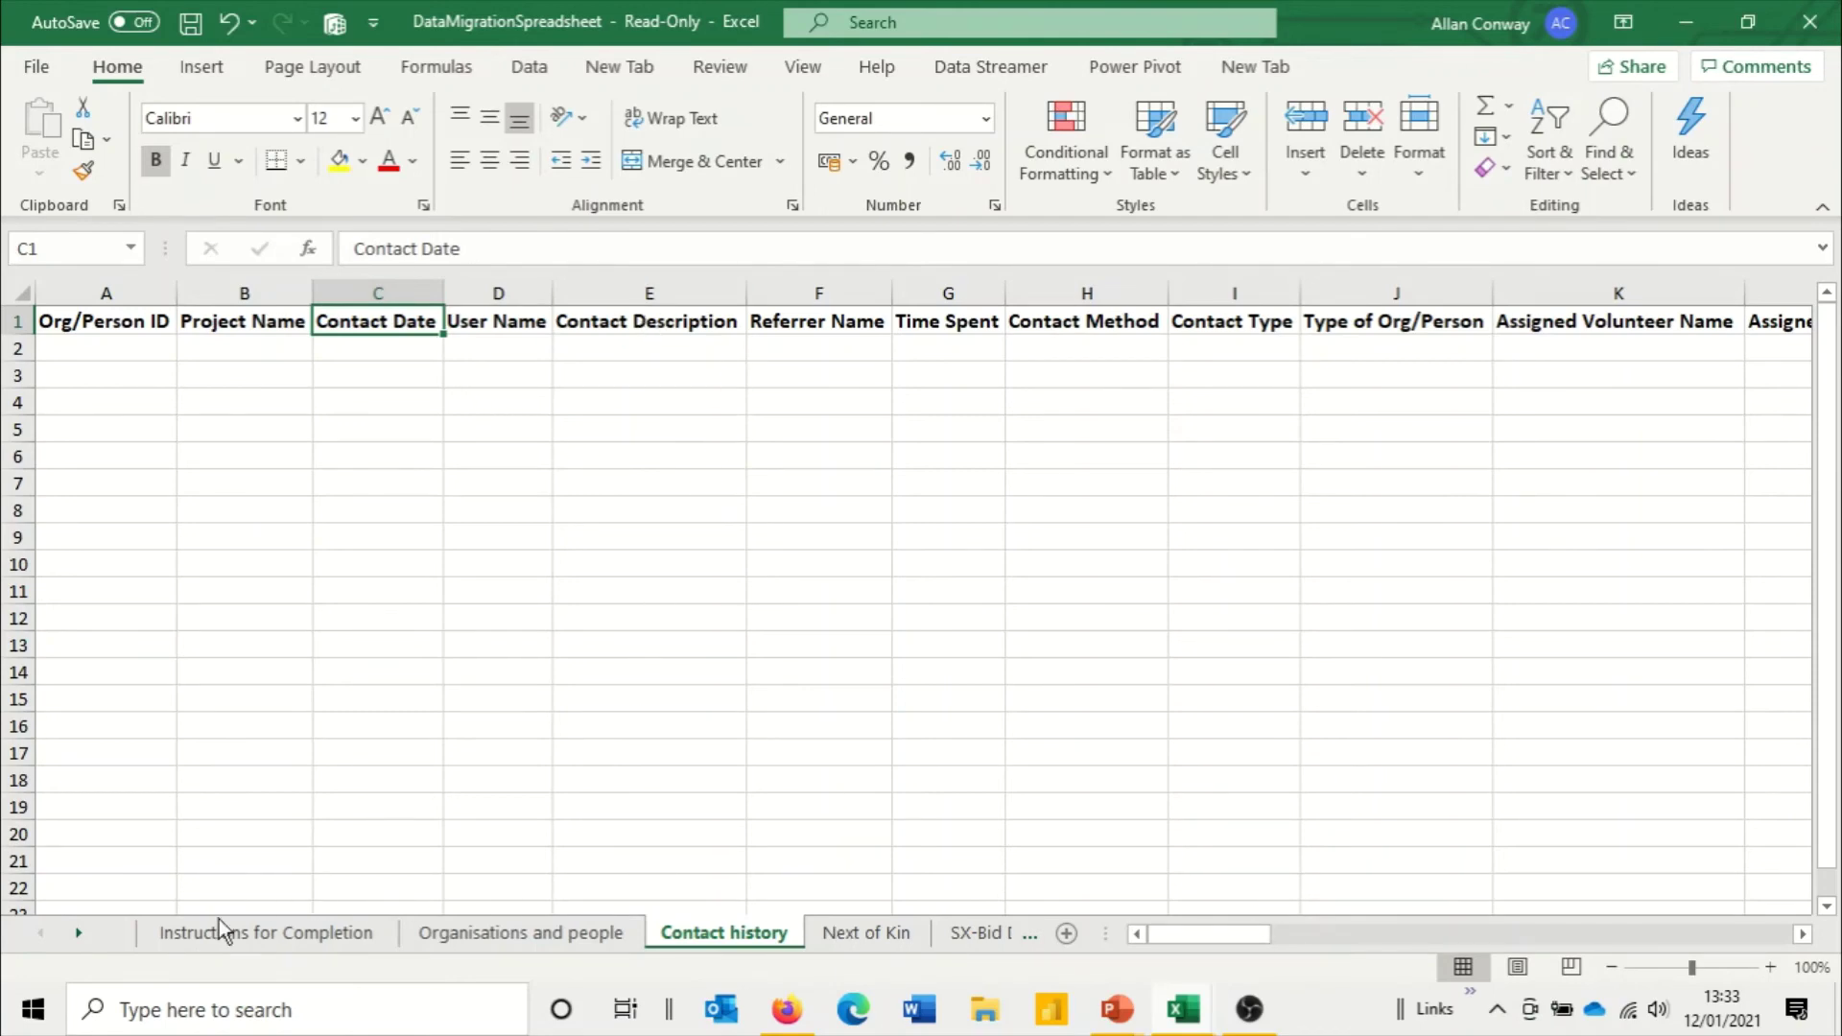
Step: Open the MX-Client Satisfaction Survey sheet of DataMigrationSpreadsheet
left_click(78, 931)
left_click(78, 932)
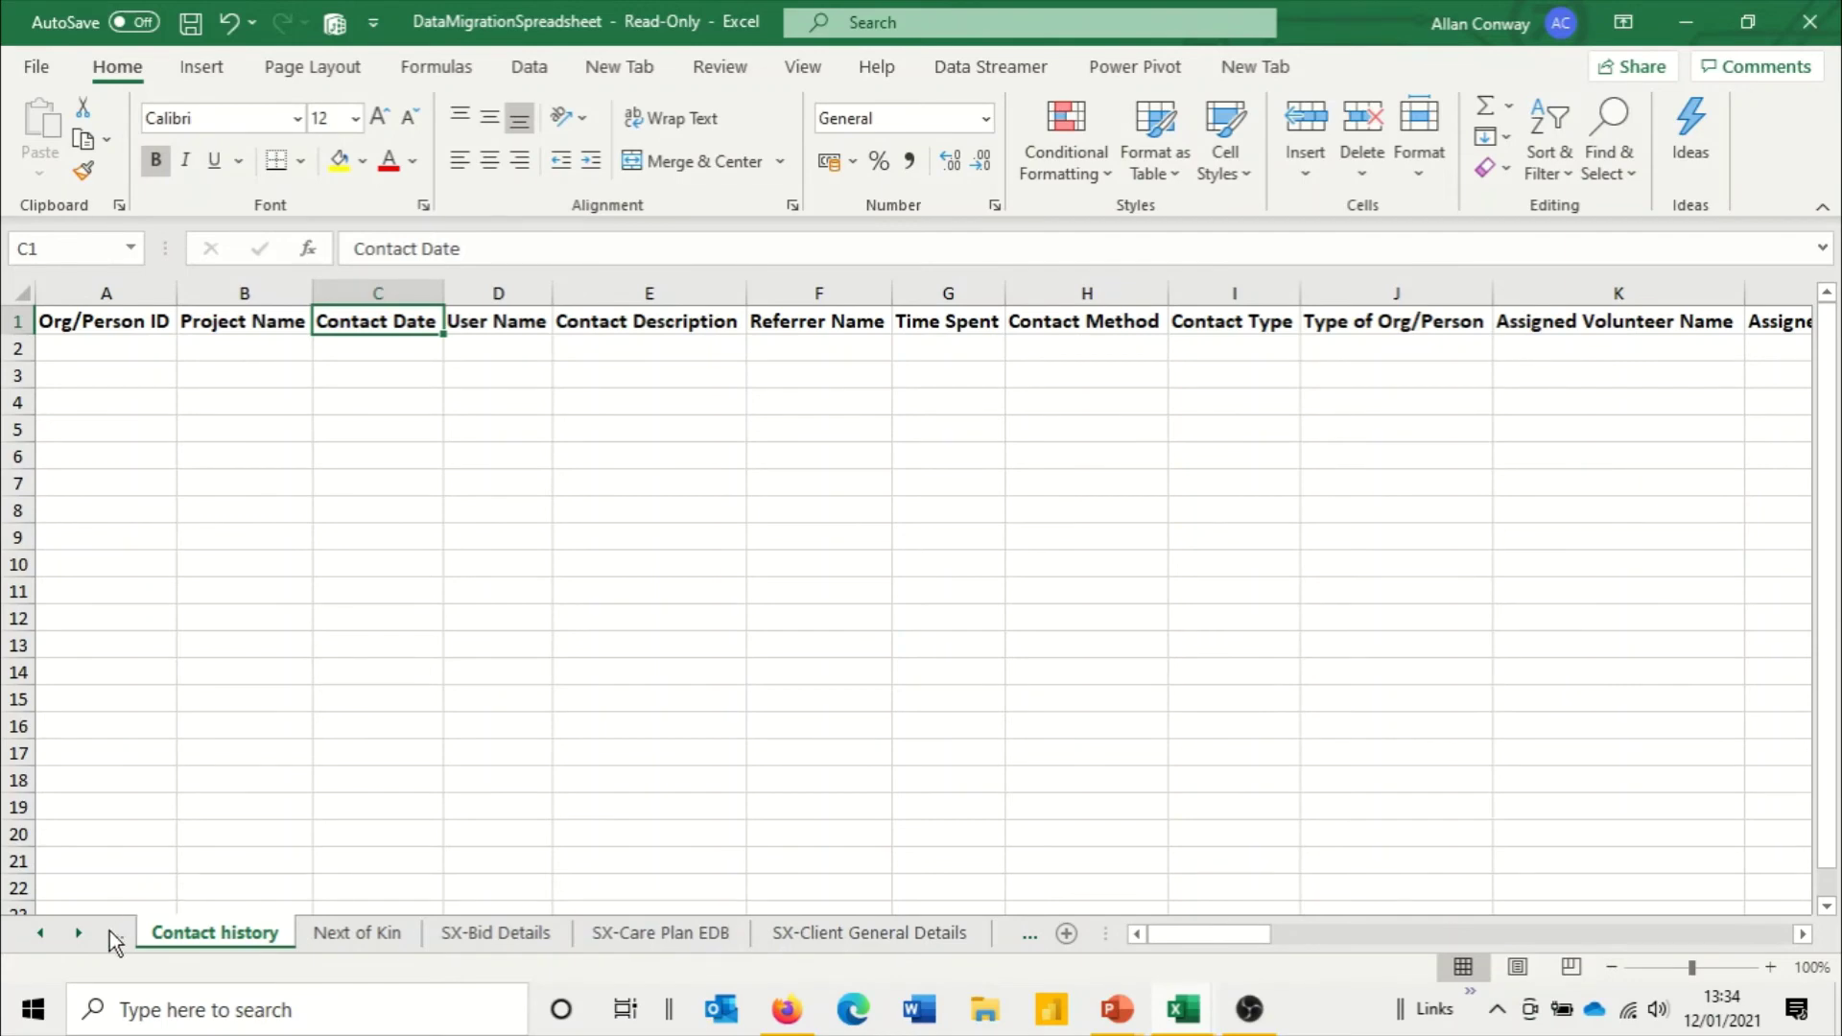
left_click(79, 933)
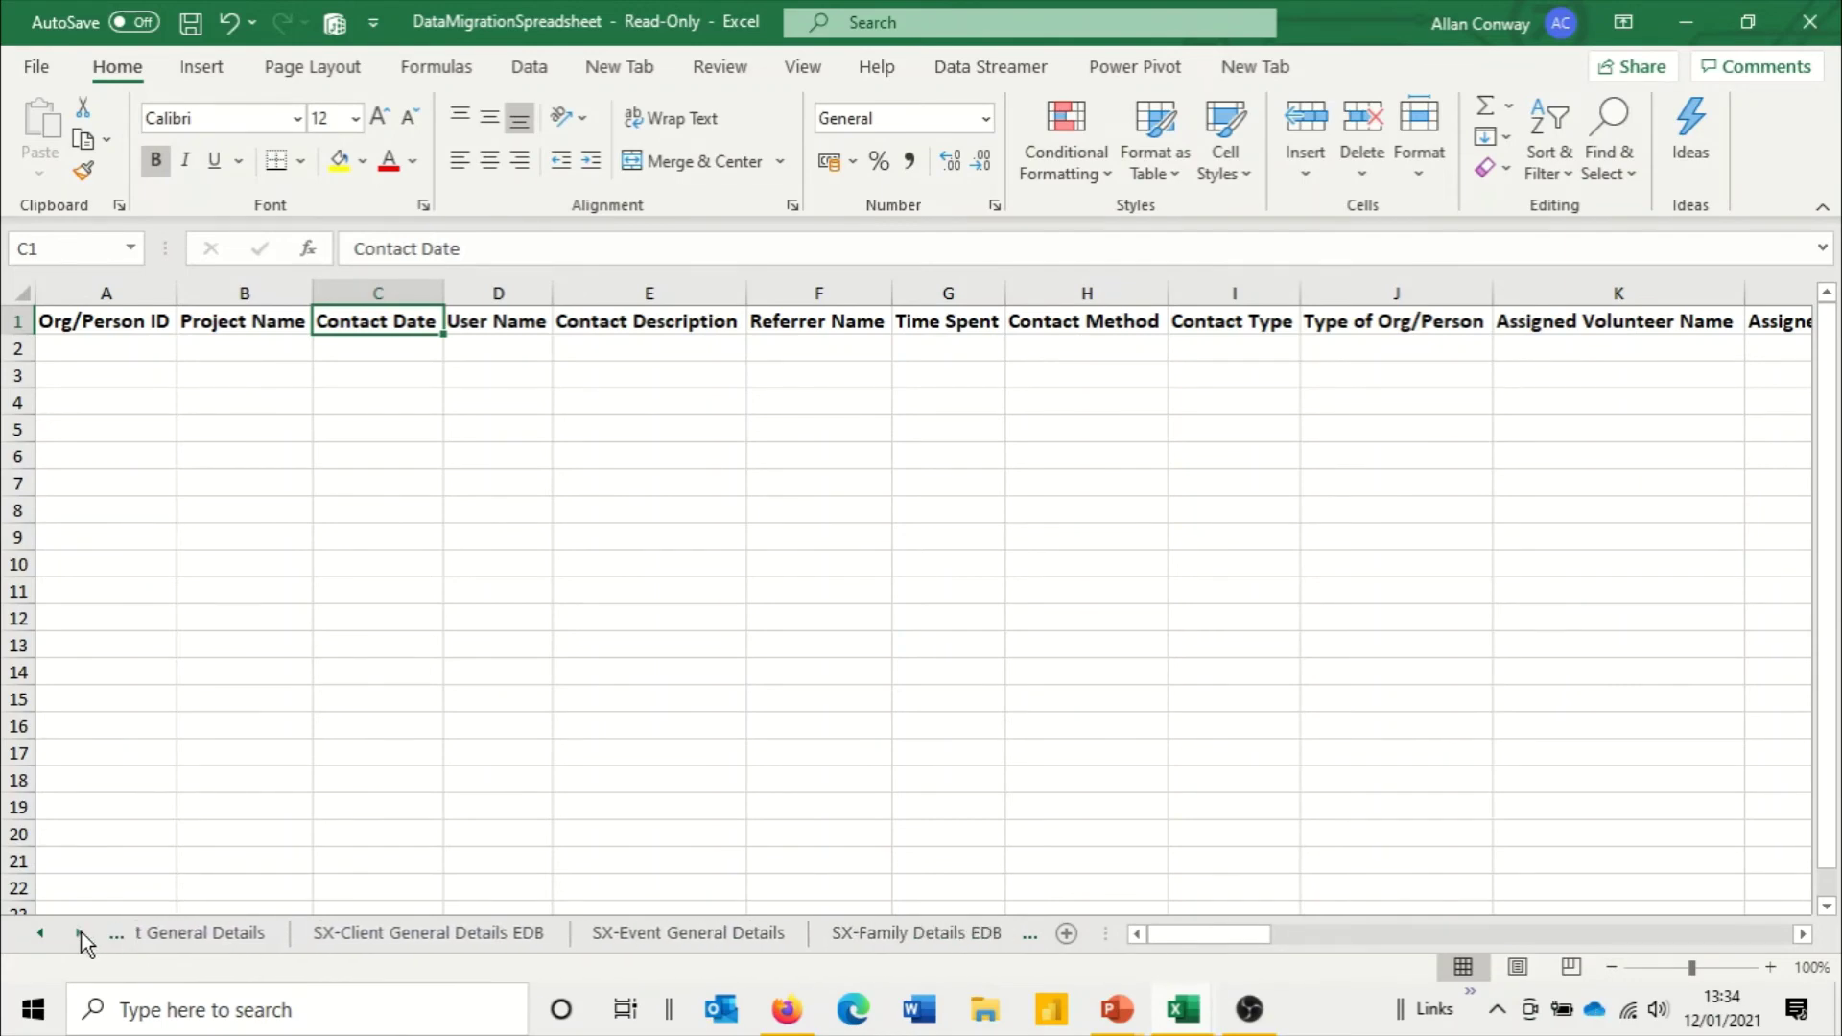
left_click(80, 932)
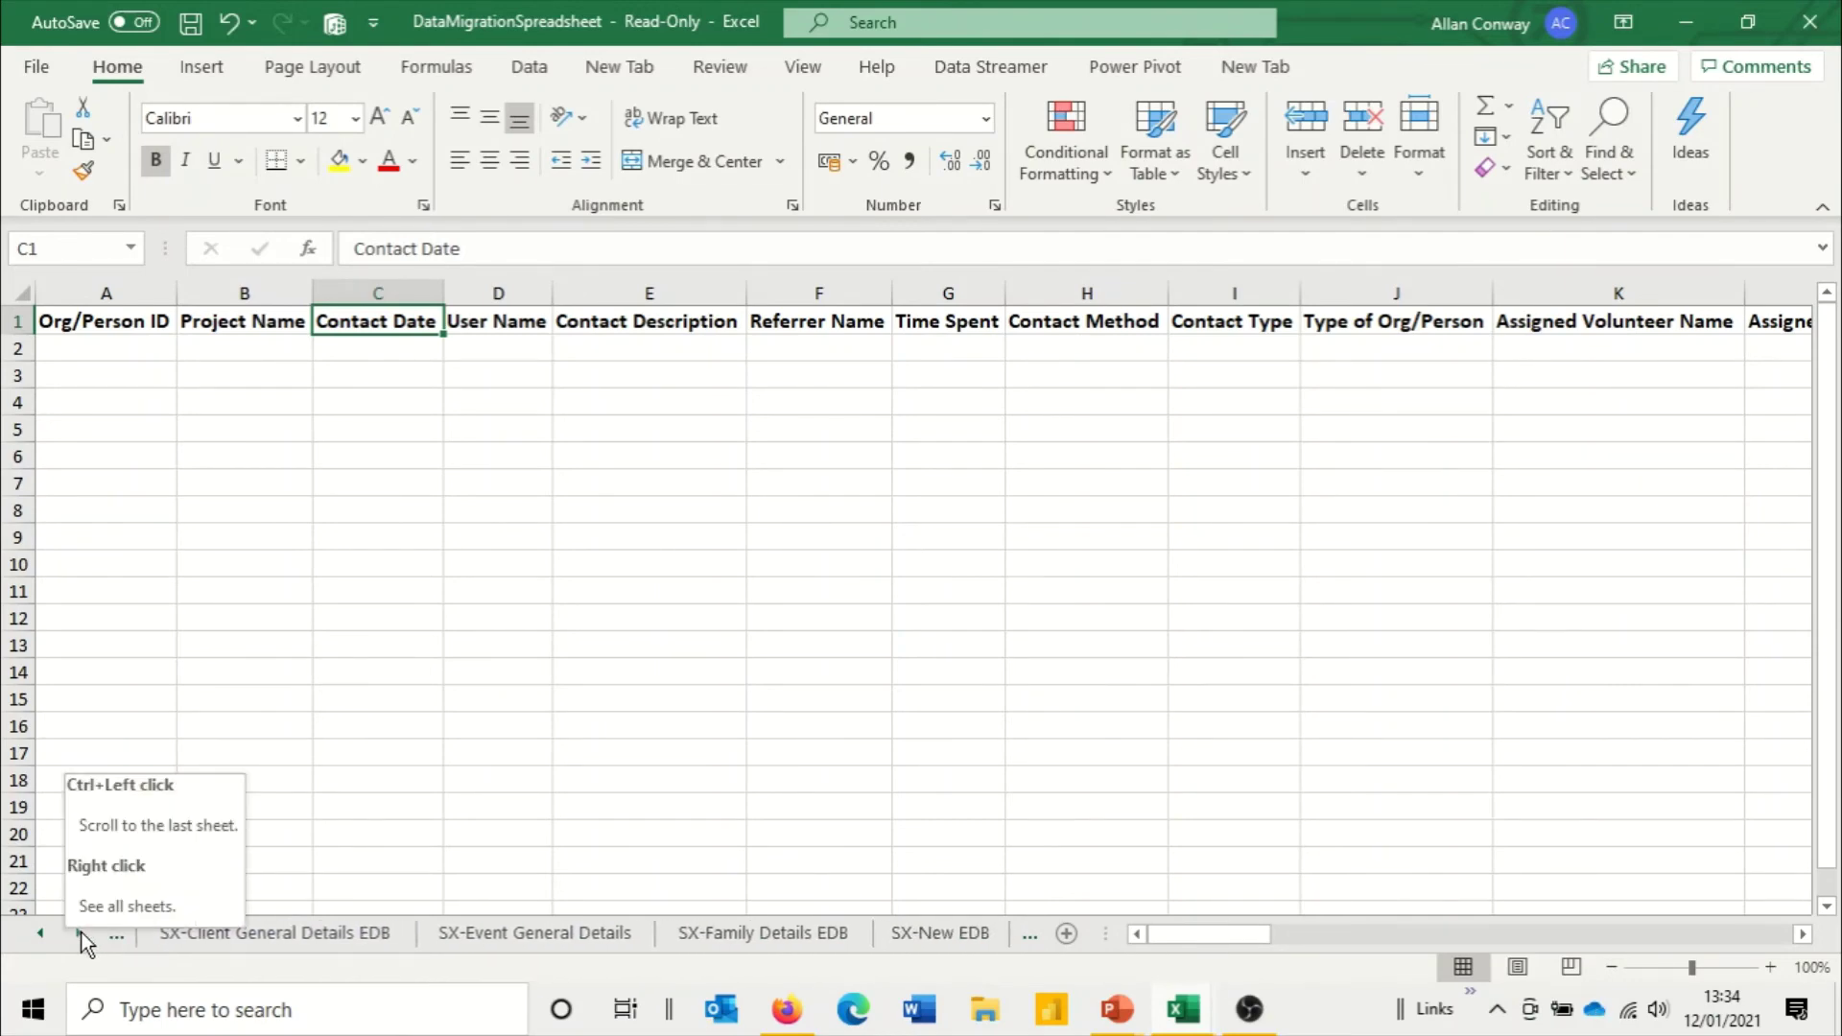
left_click(81, 933)
left_click(80, 933)
left_click(81, 932)
left_click(80, 932)
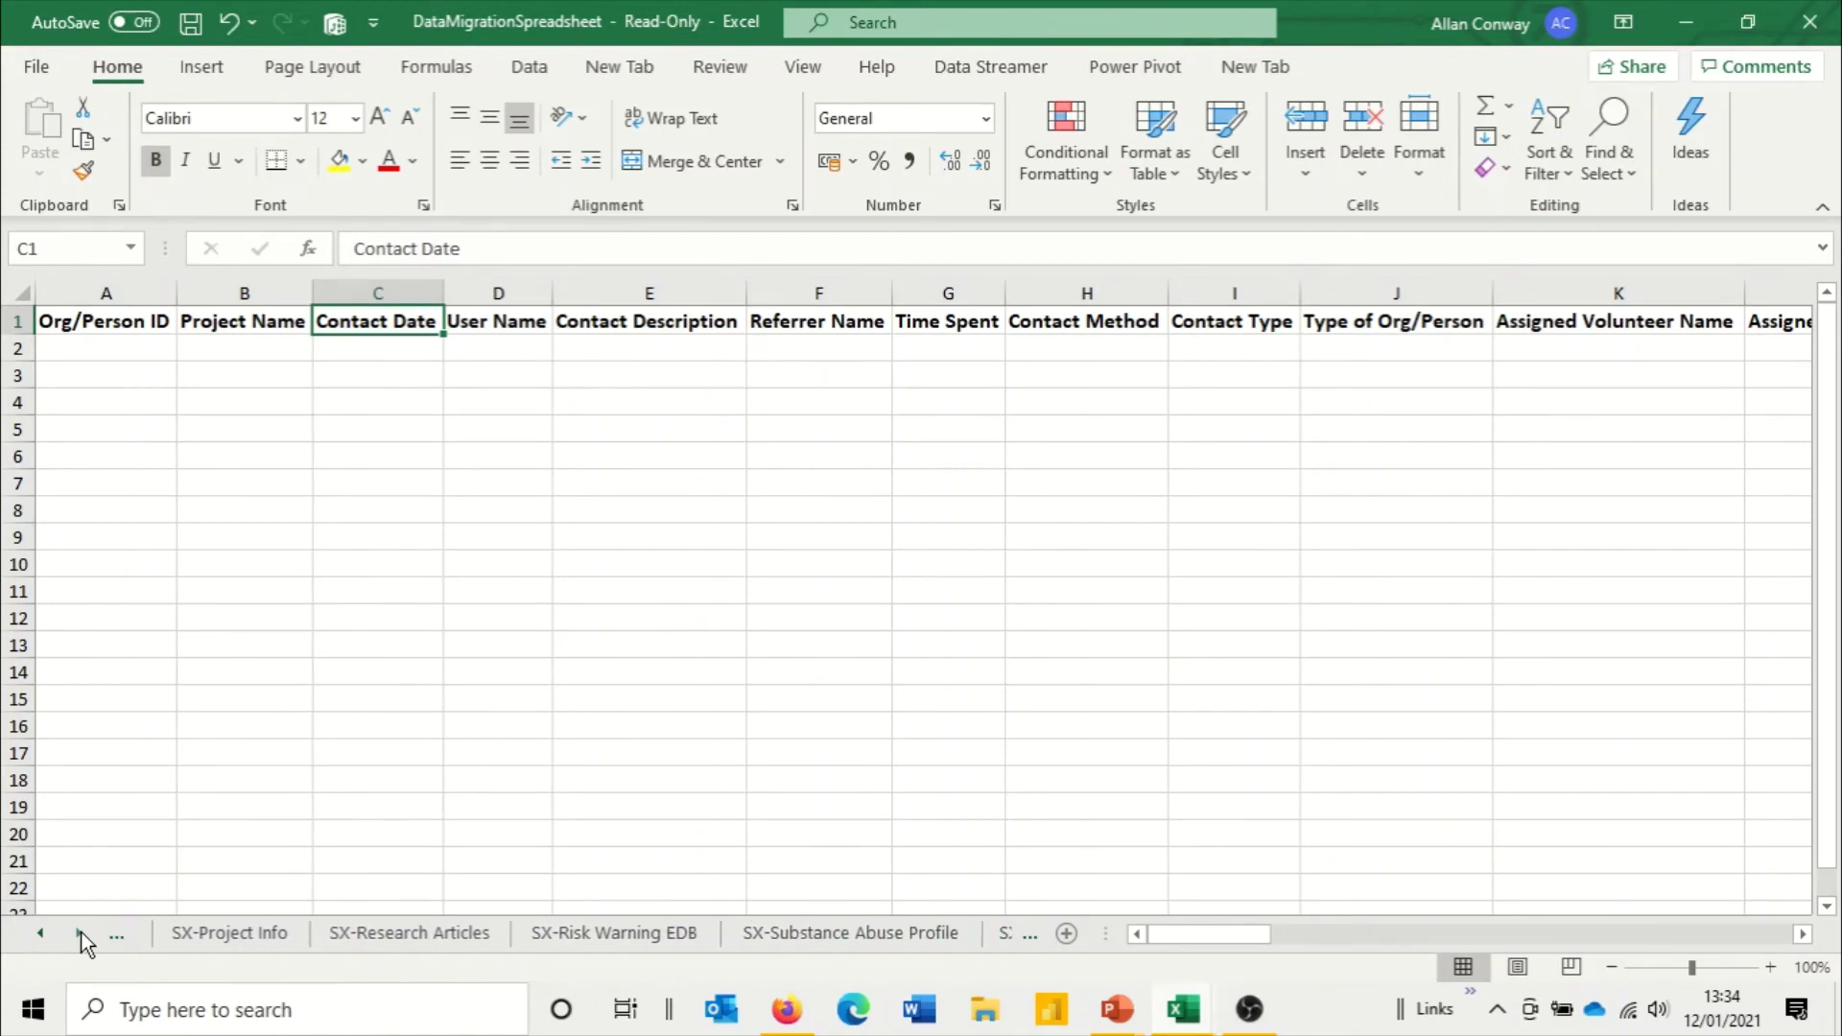
left_click(80, 933)
left_click(81, 933)
left_click(80, 933)
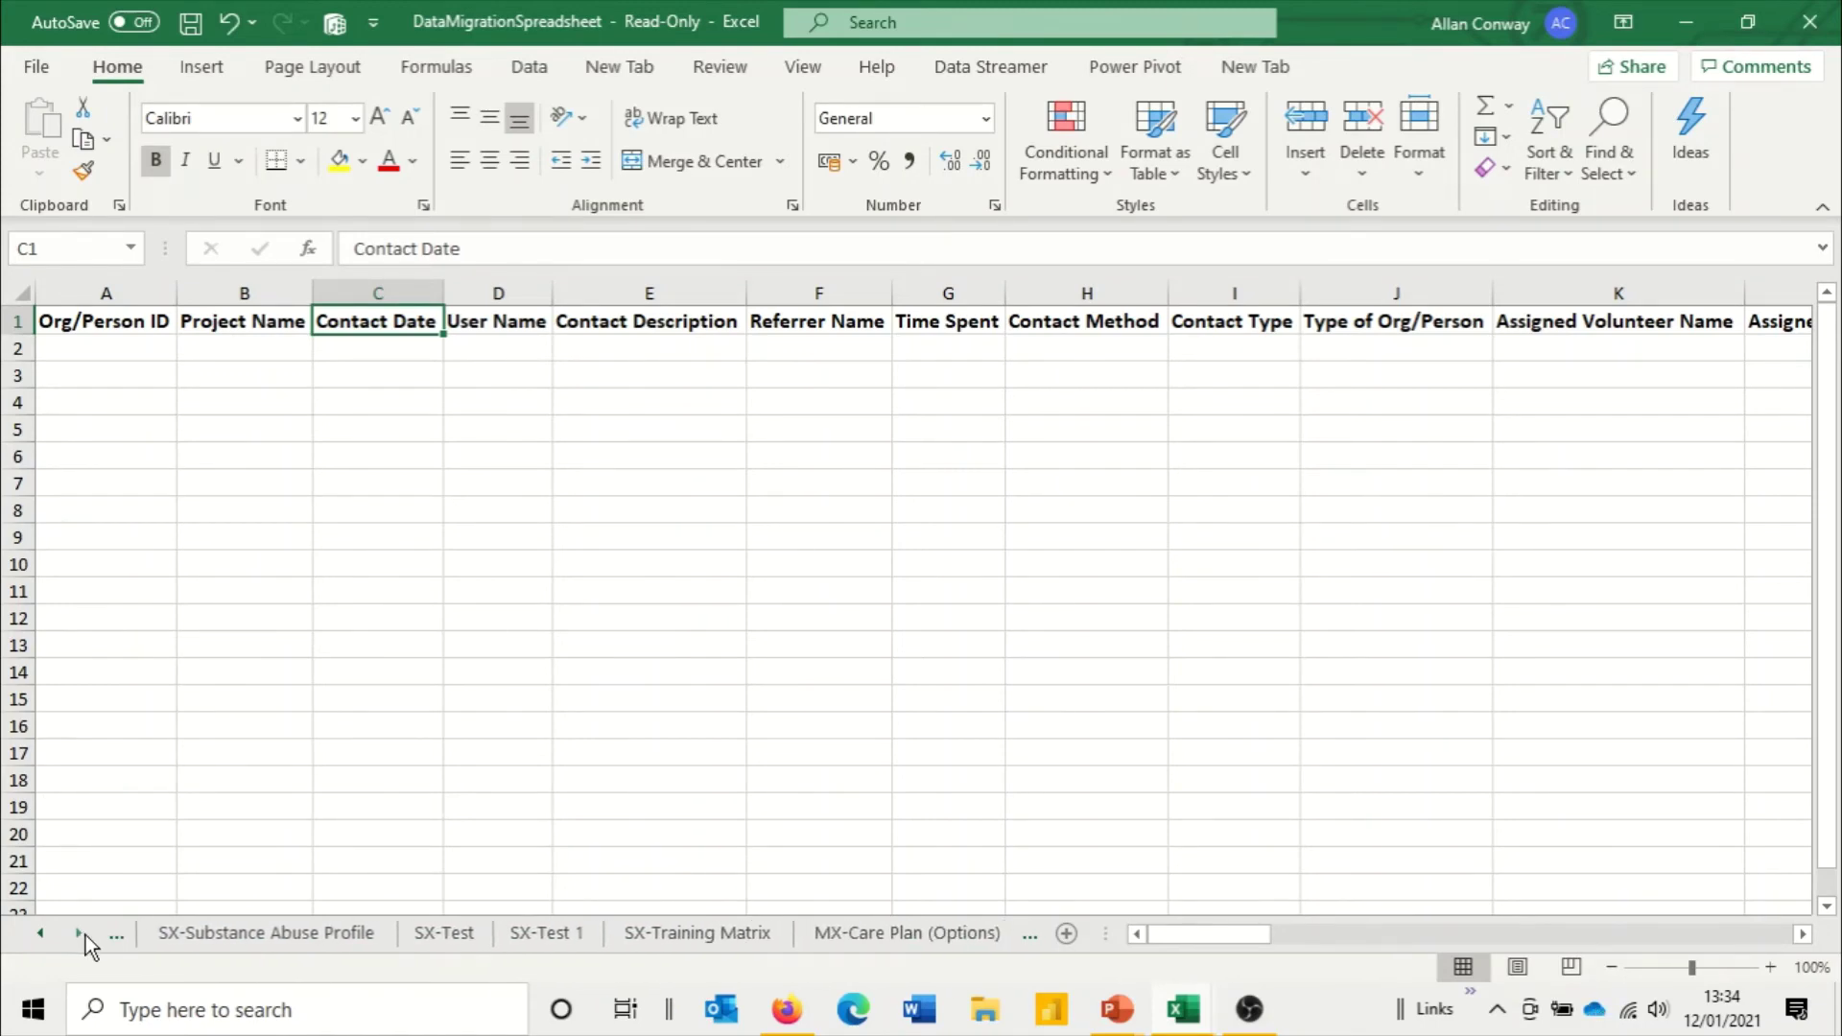
left_click(83, 935)
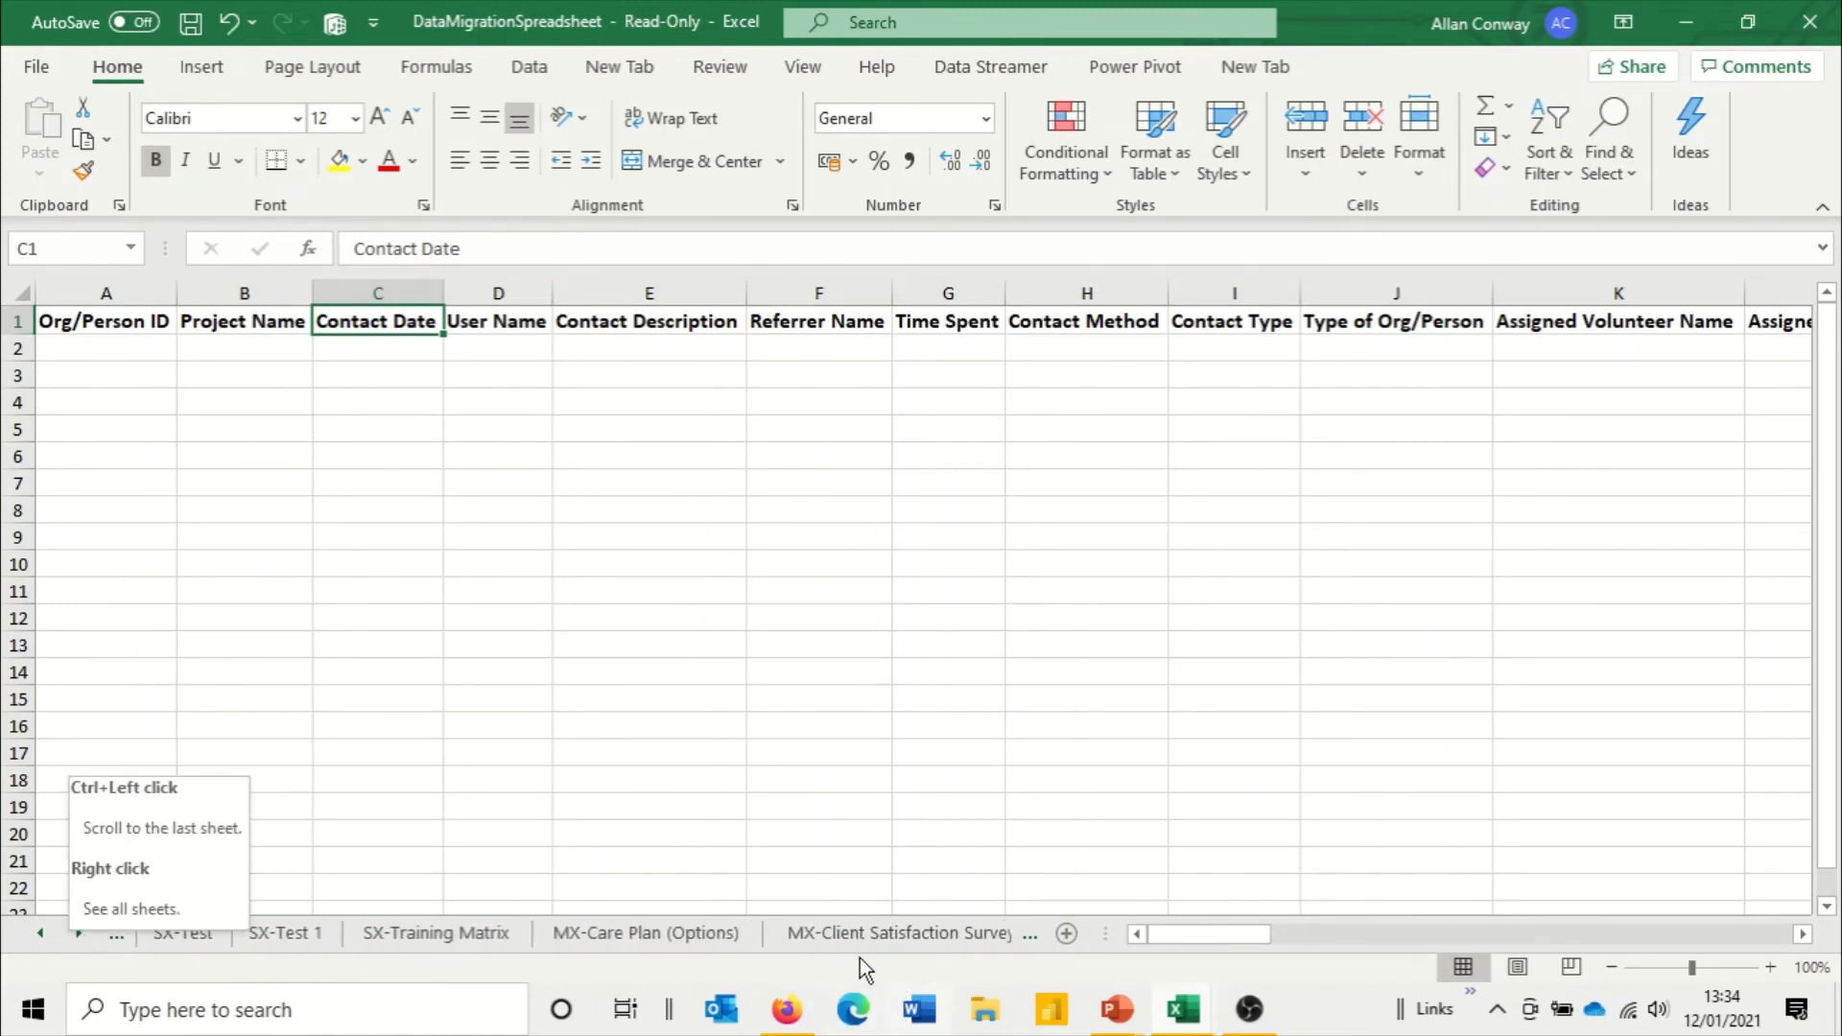
left_click(896, 940)
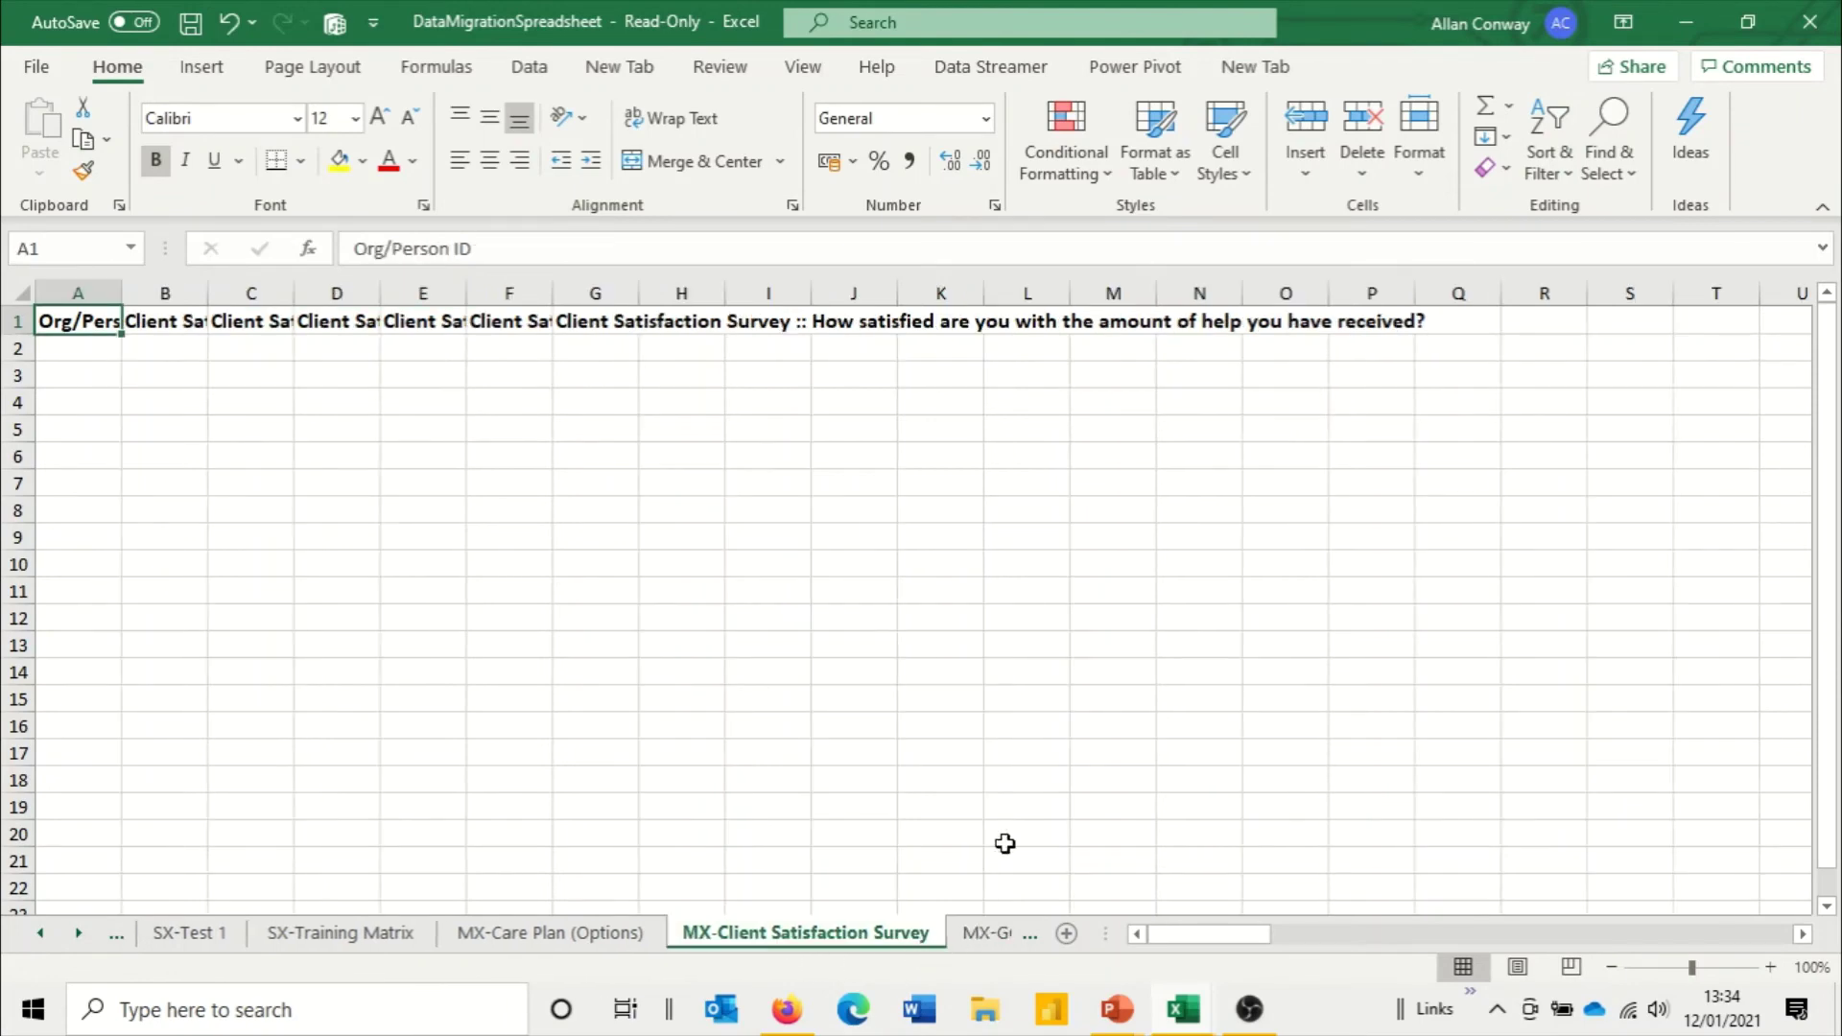
Step: Auto-fit all column widths on the MX-Client Satisfaction Survey sheet and check its Date Completed and Org/Person ID headings
left_click(27, 291)
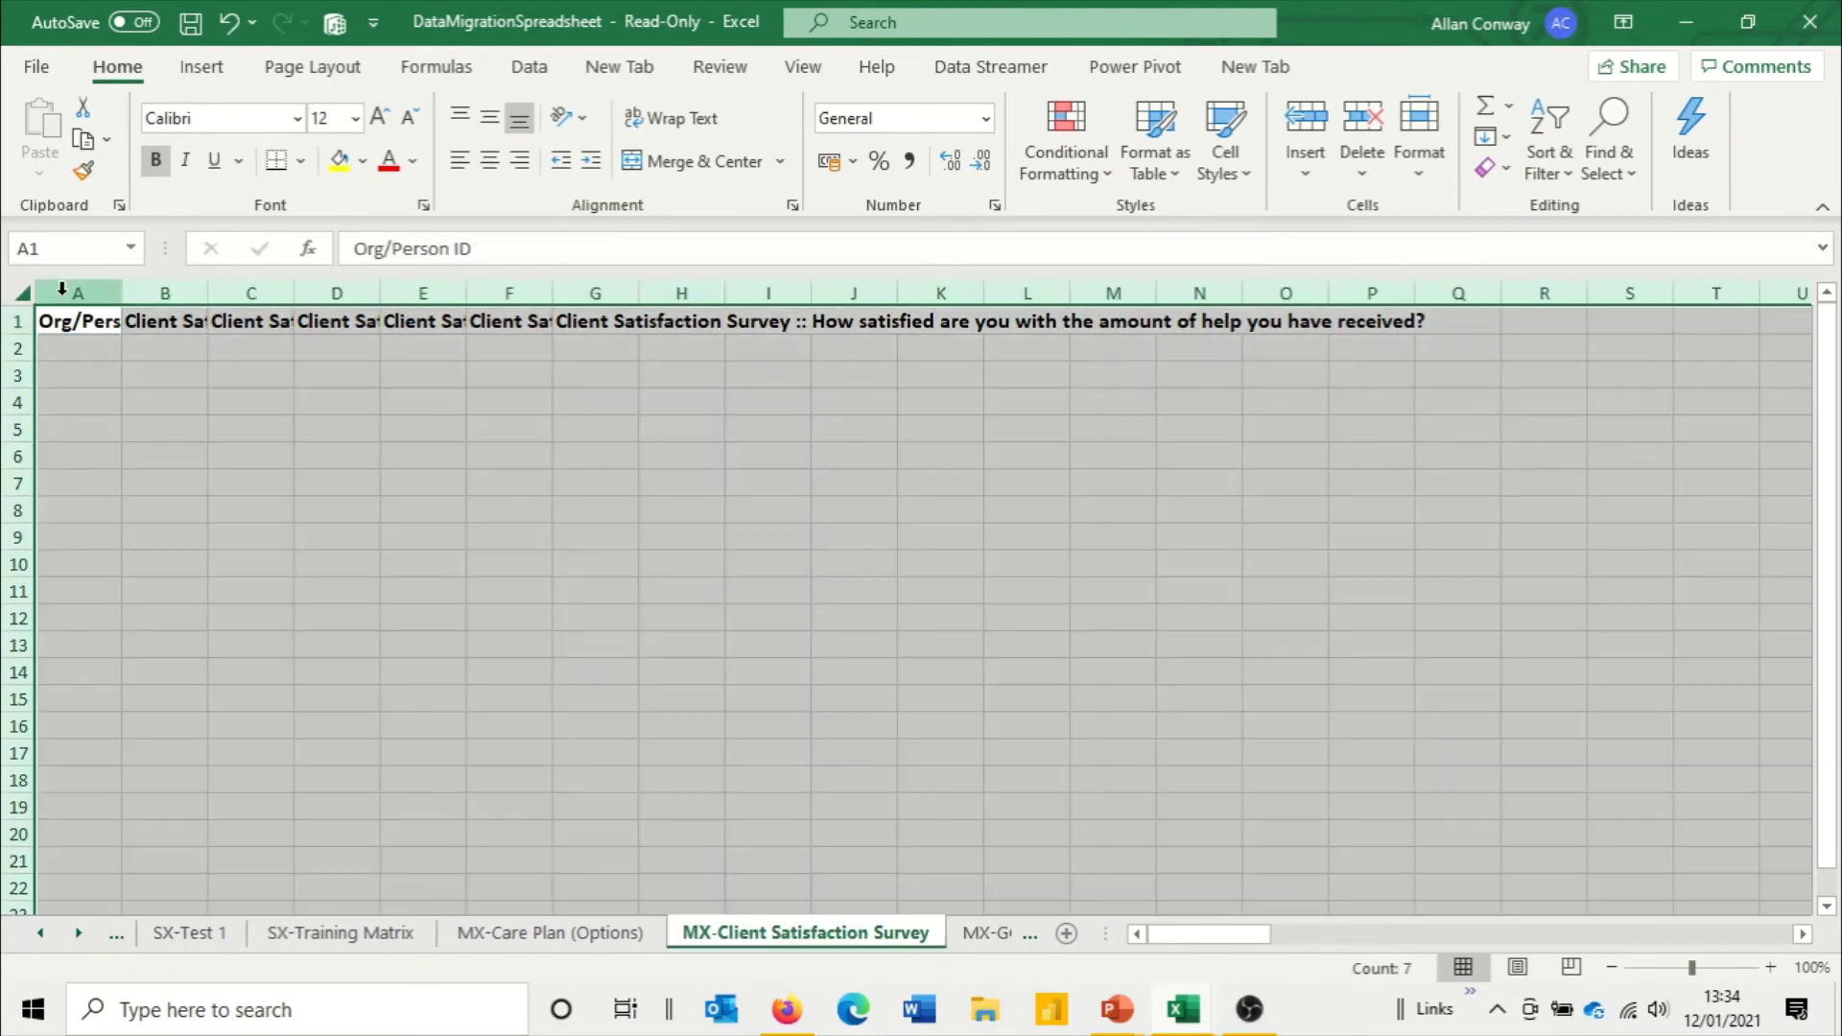
double_click(122, 292)
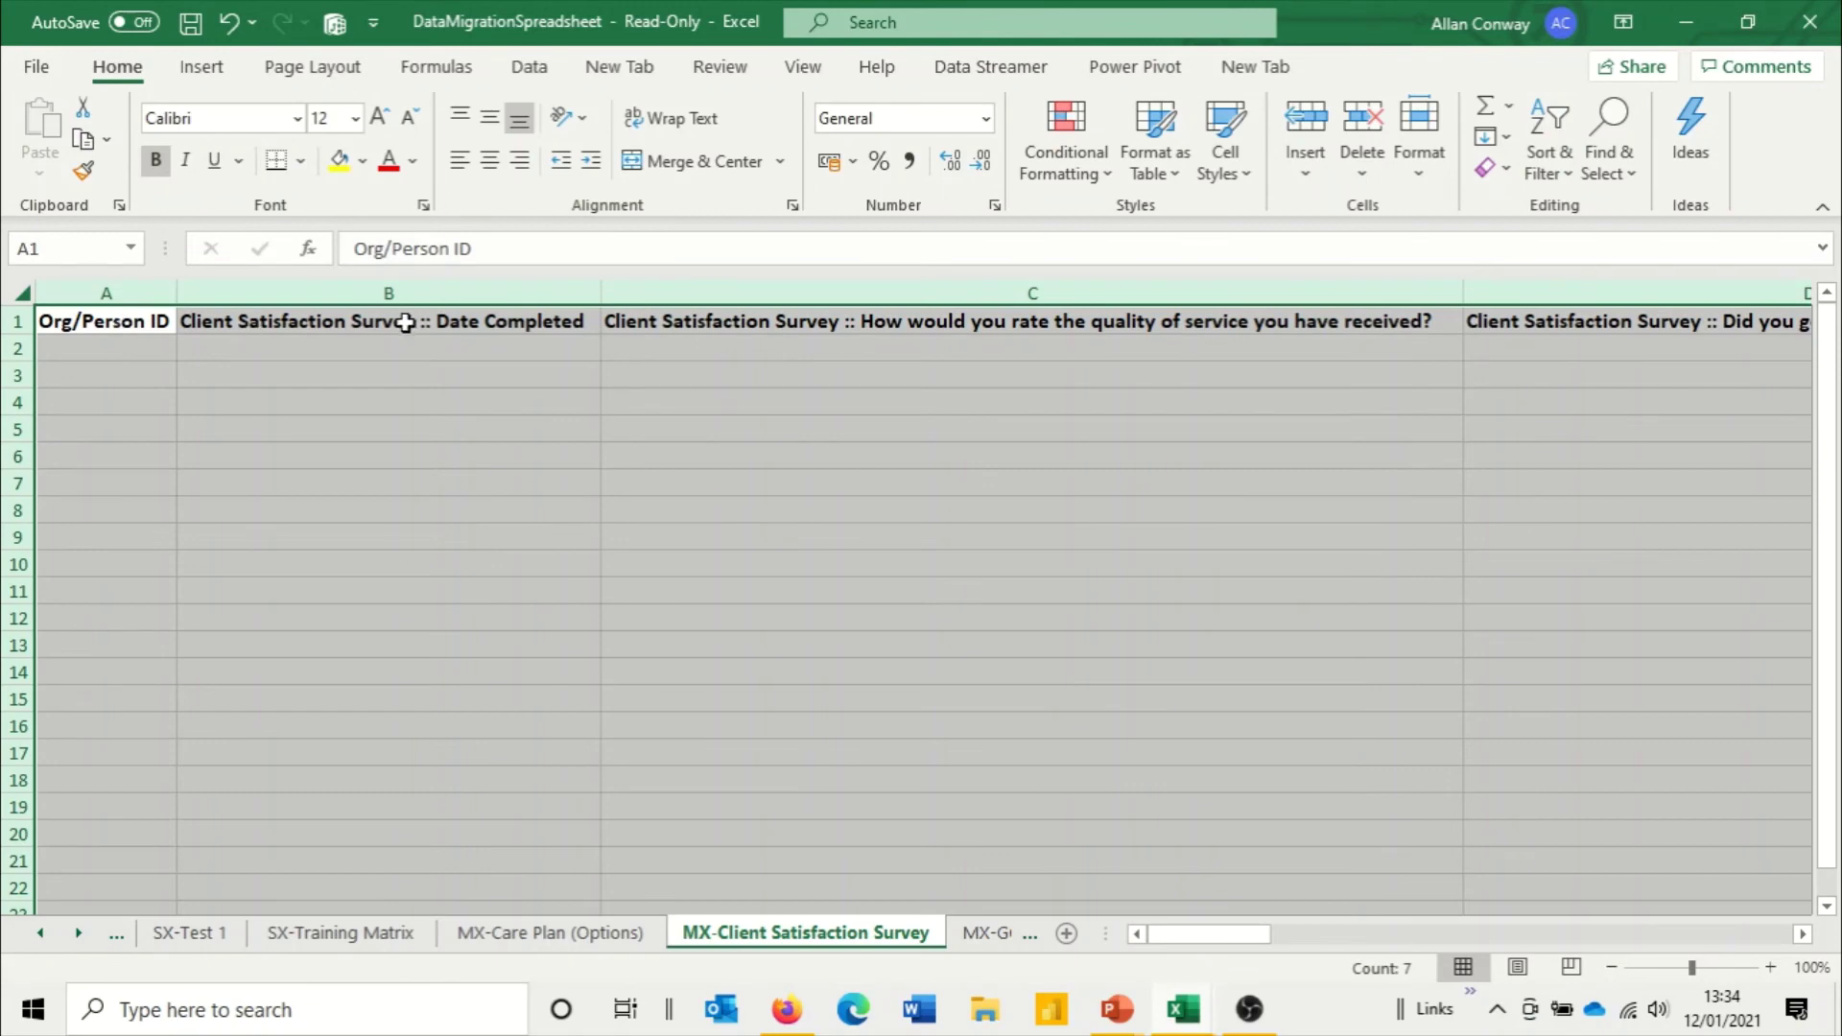
left_click(493, 326)
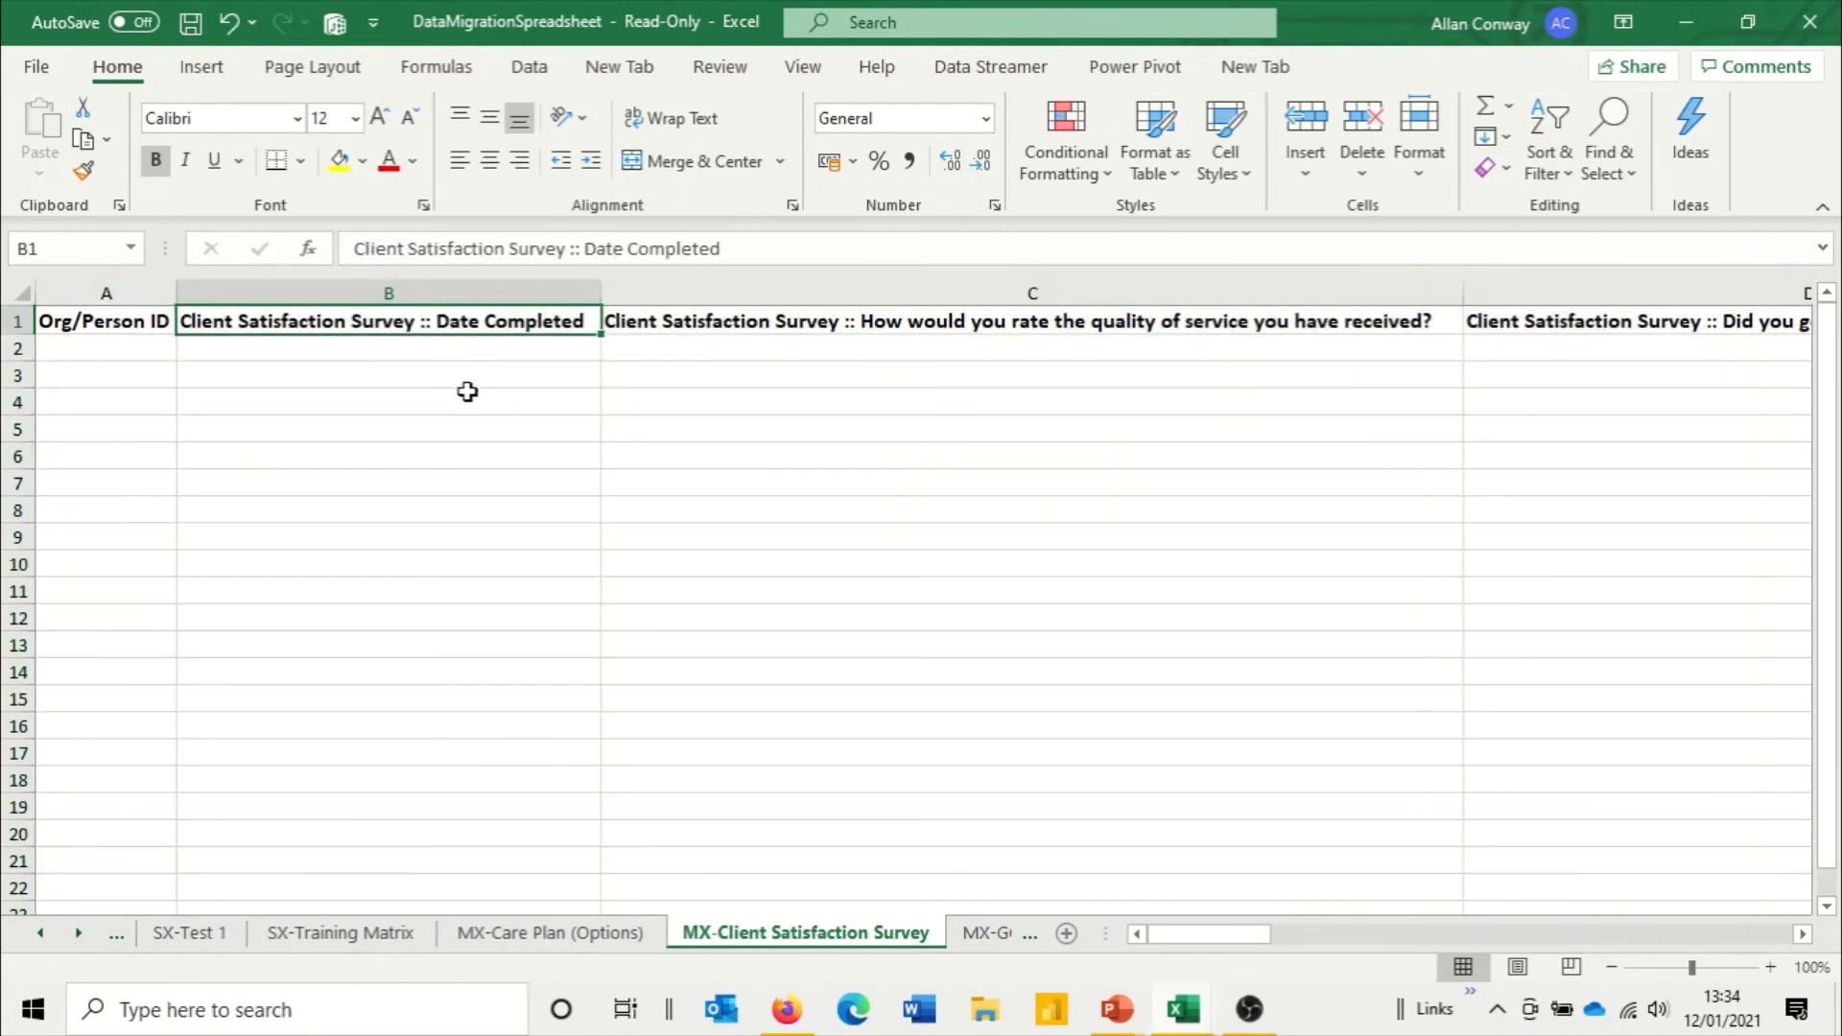
left_click(122, 327)
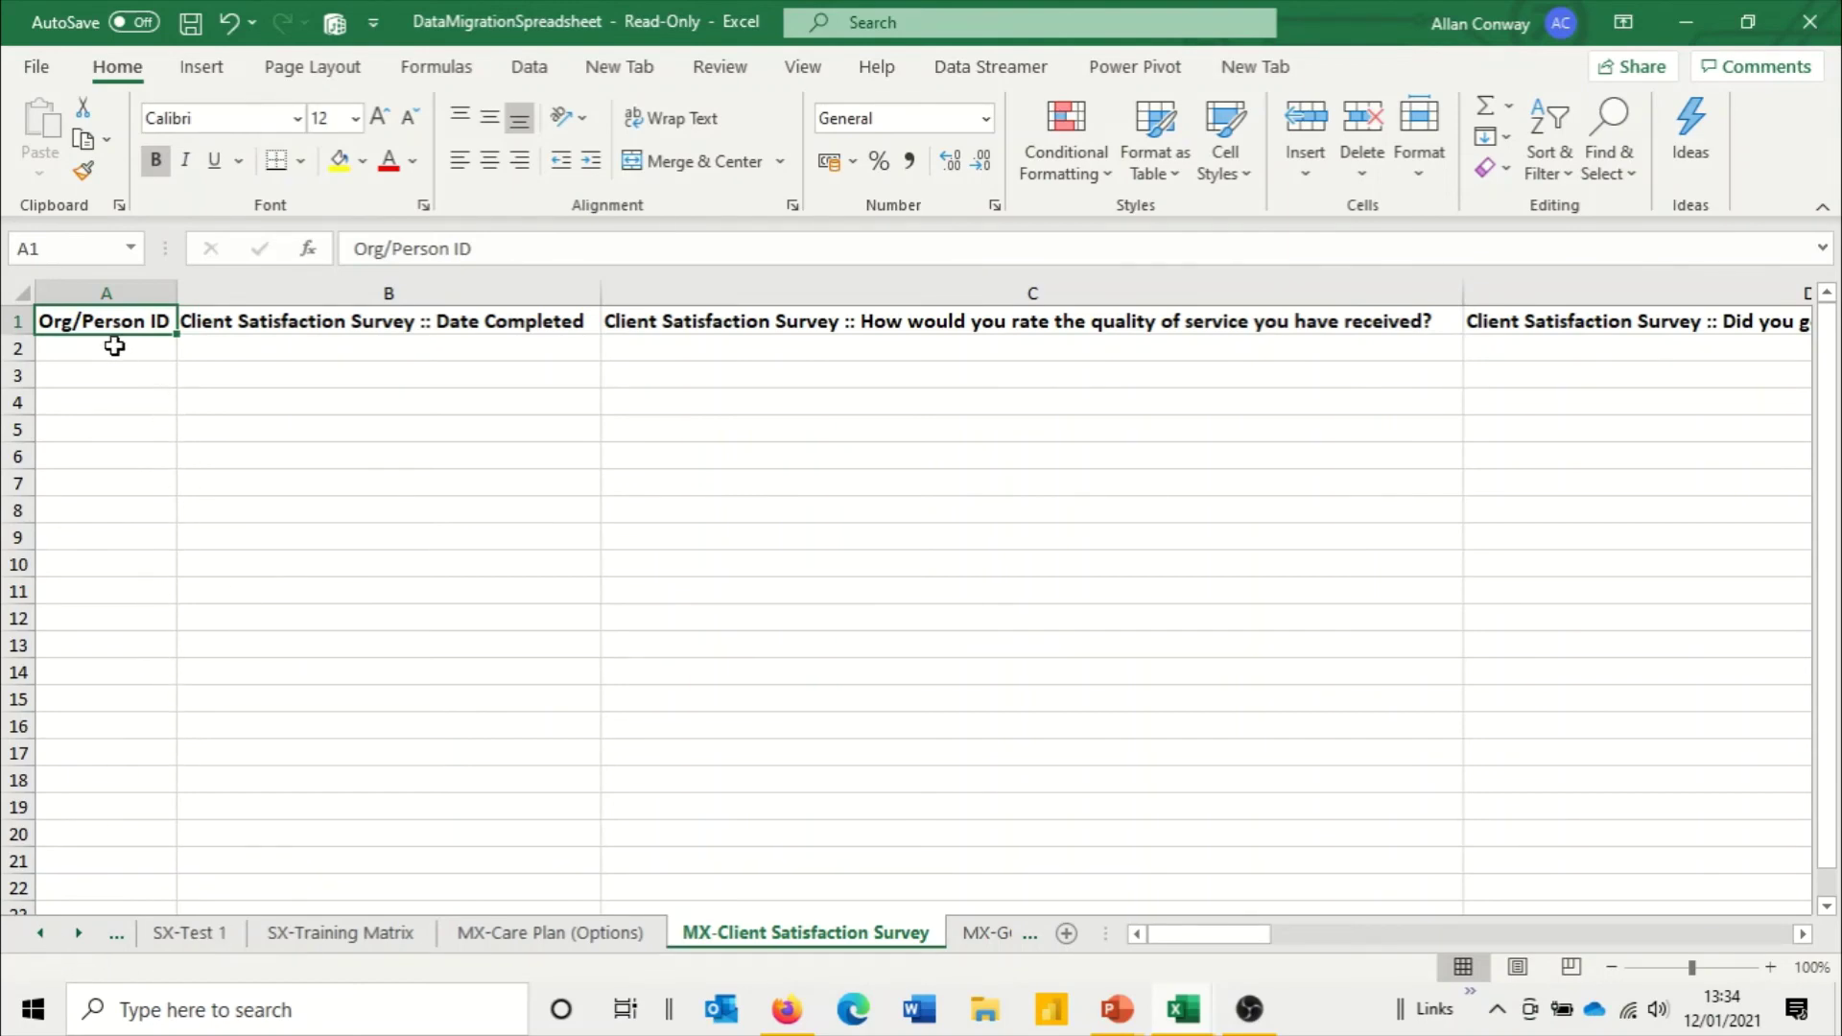
Step: Look up the Org/Person ID and forename of the first record on the Organisations and people sheet
left_click_drag(32, 938, 56, 940)
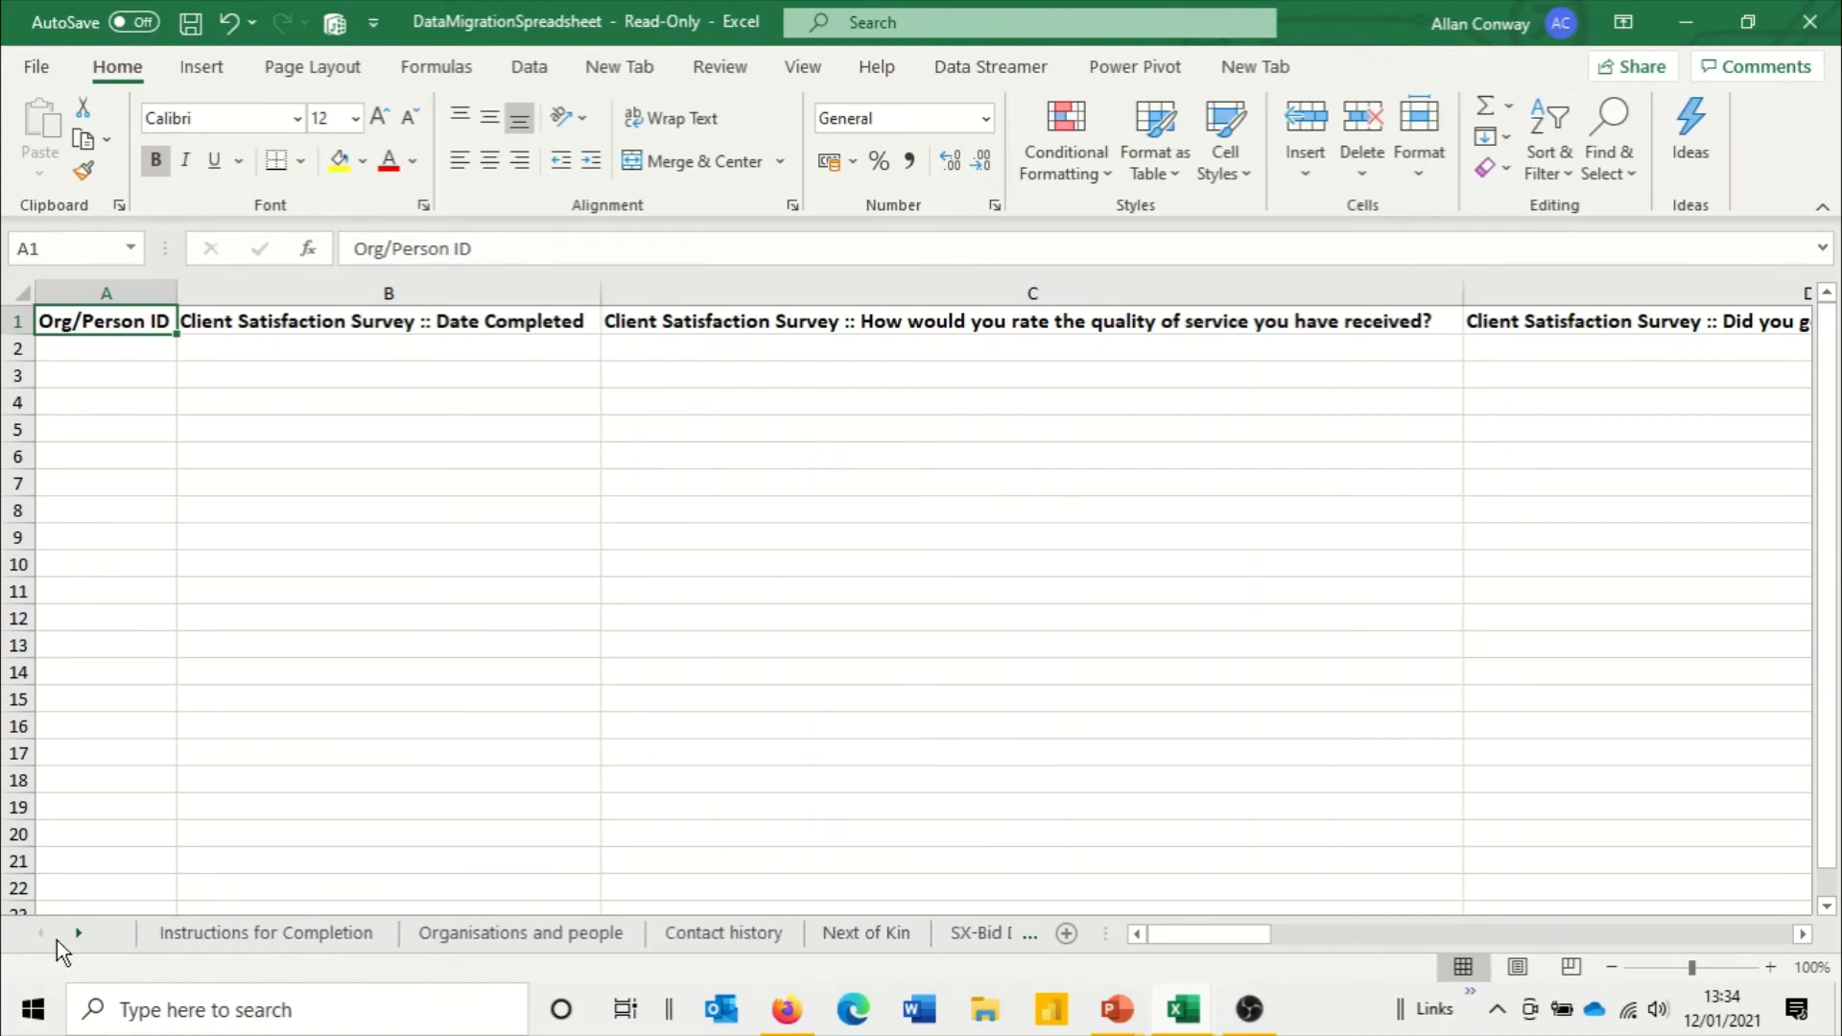
left_click(488, 936)
left_click(155, 349)
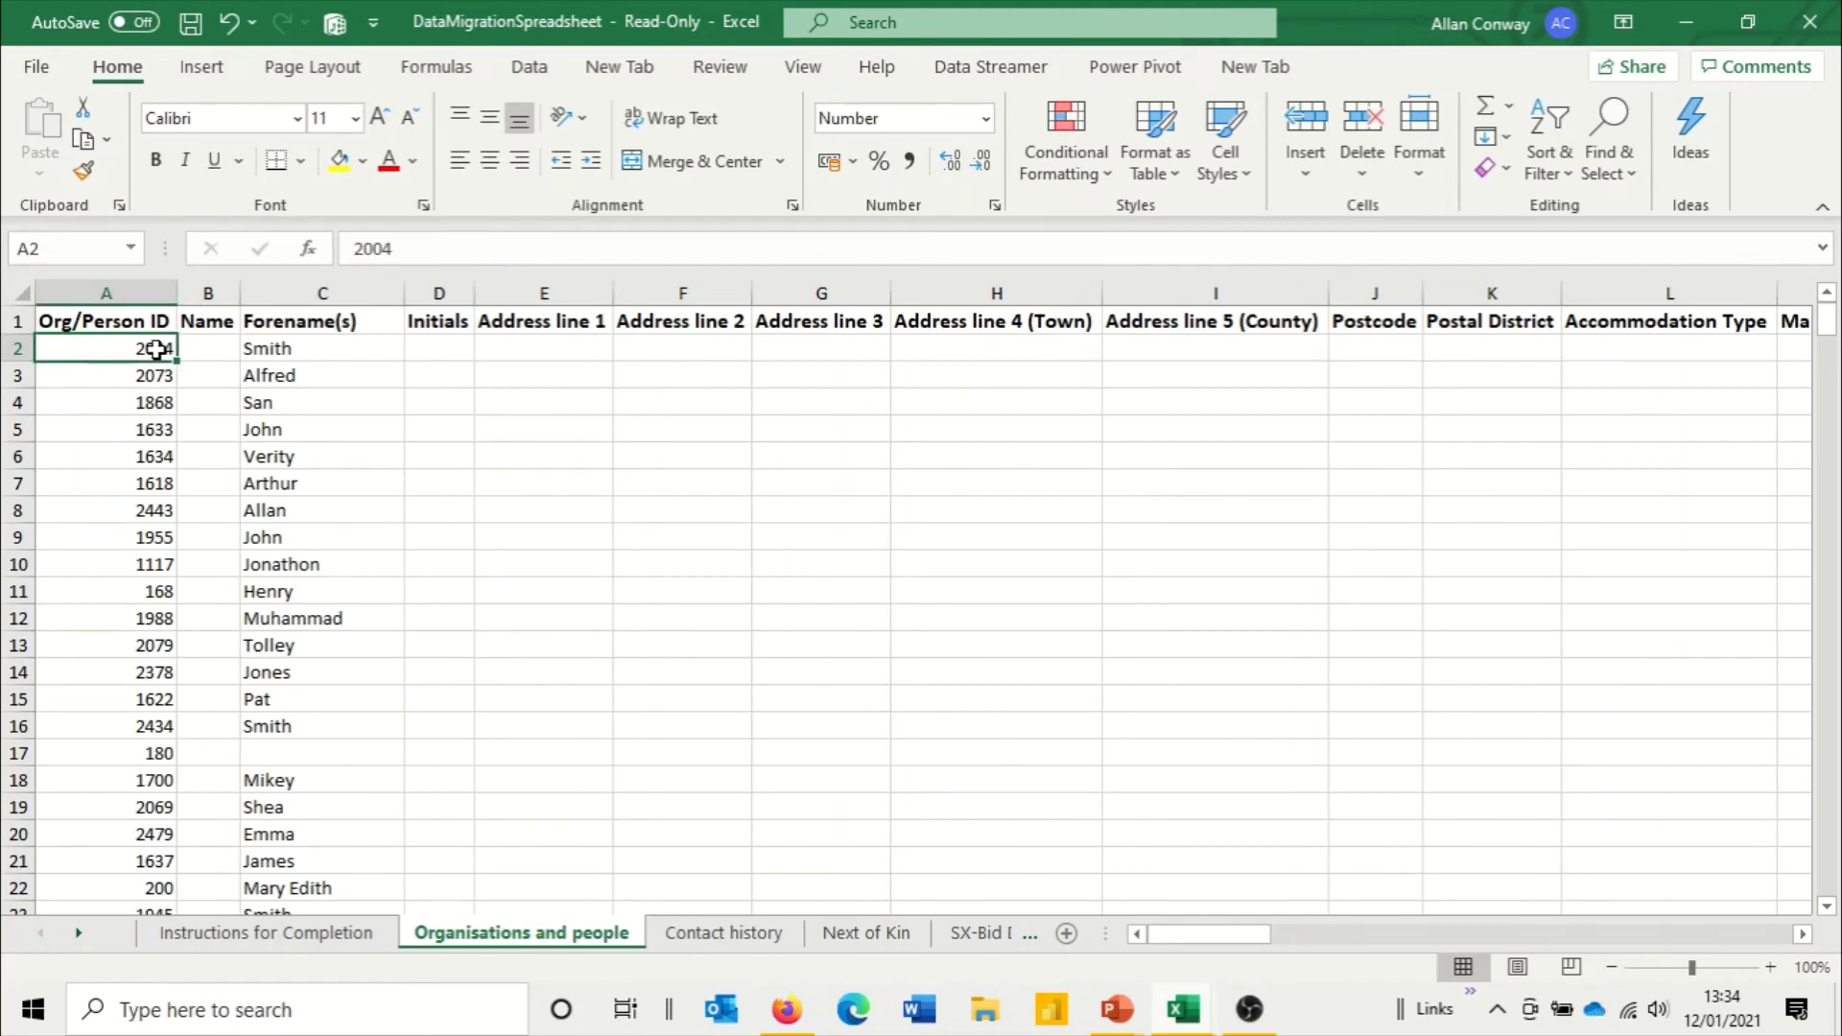
left_click(257, 350)
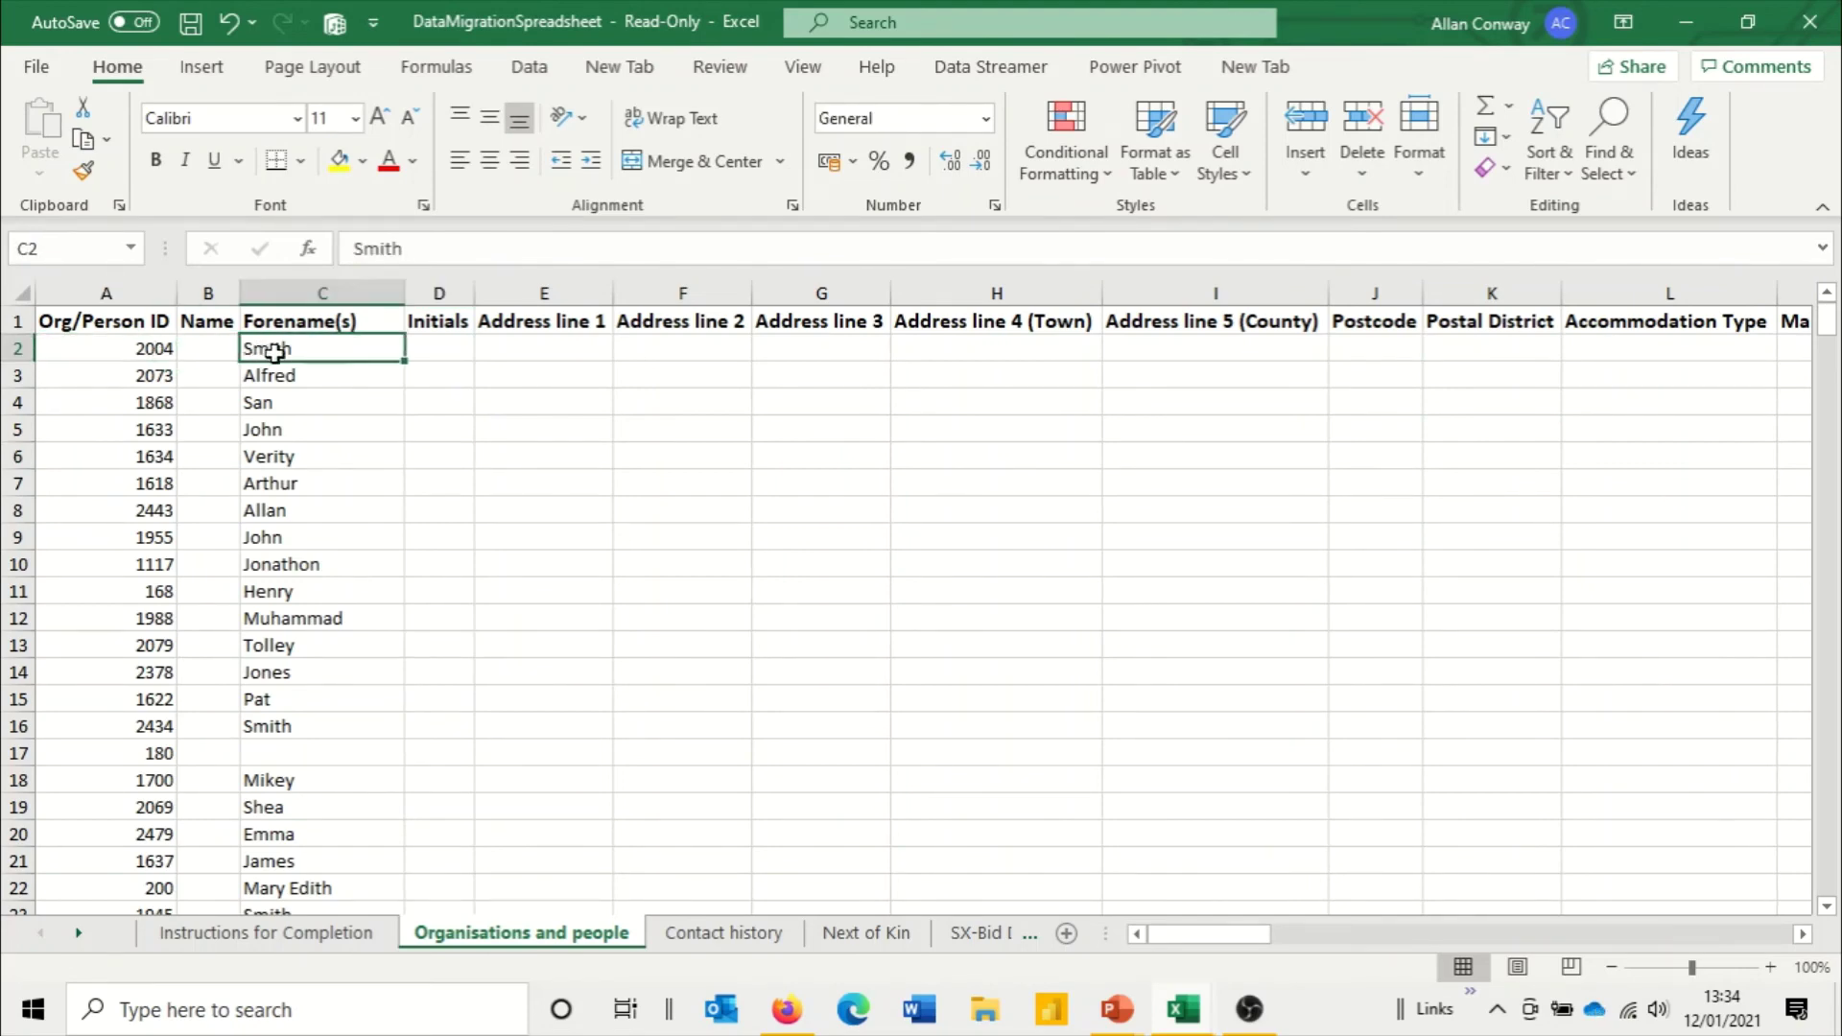
Step: Enter the first person's Org/Person ID from Organisations and people in cell A2 of the MX-Client Satisfaction Survey sheet
left_click(80, 933)
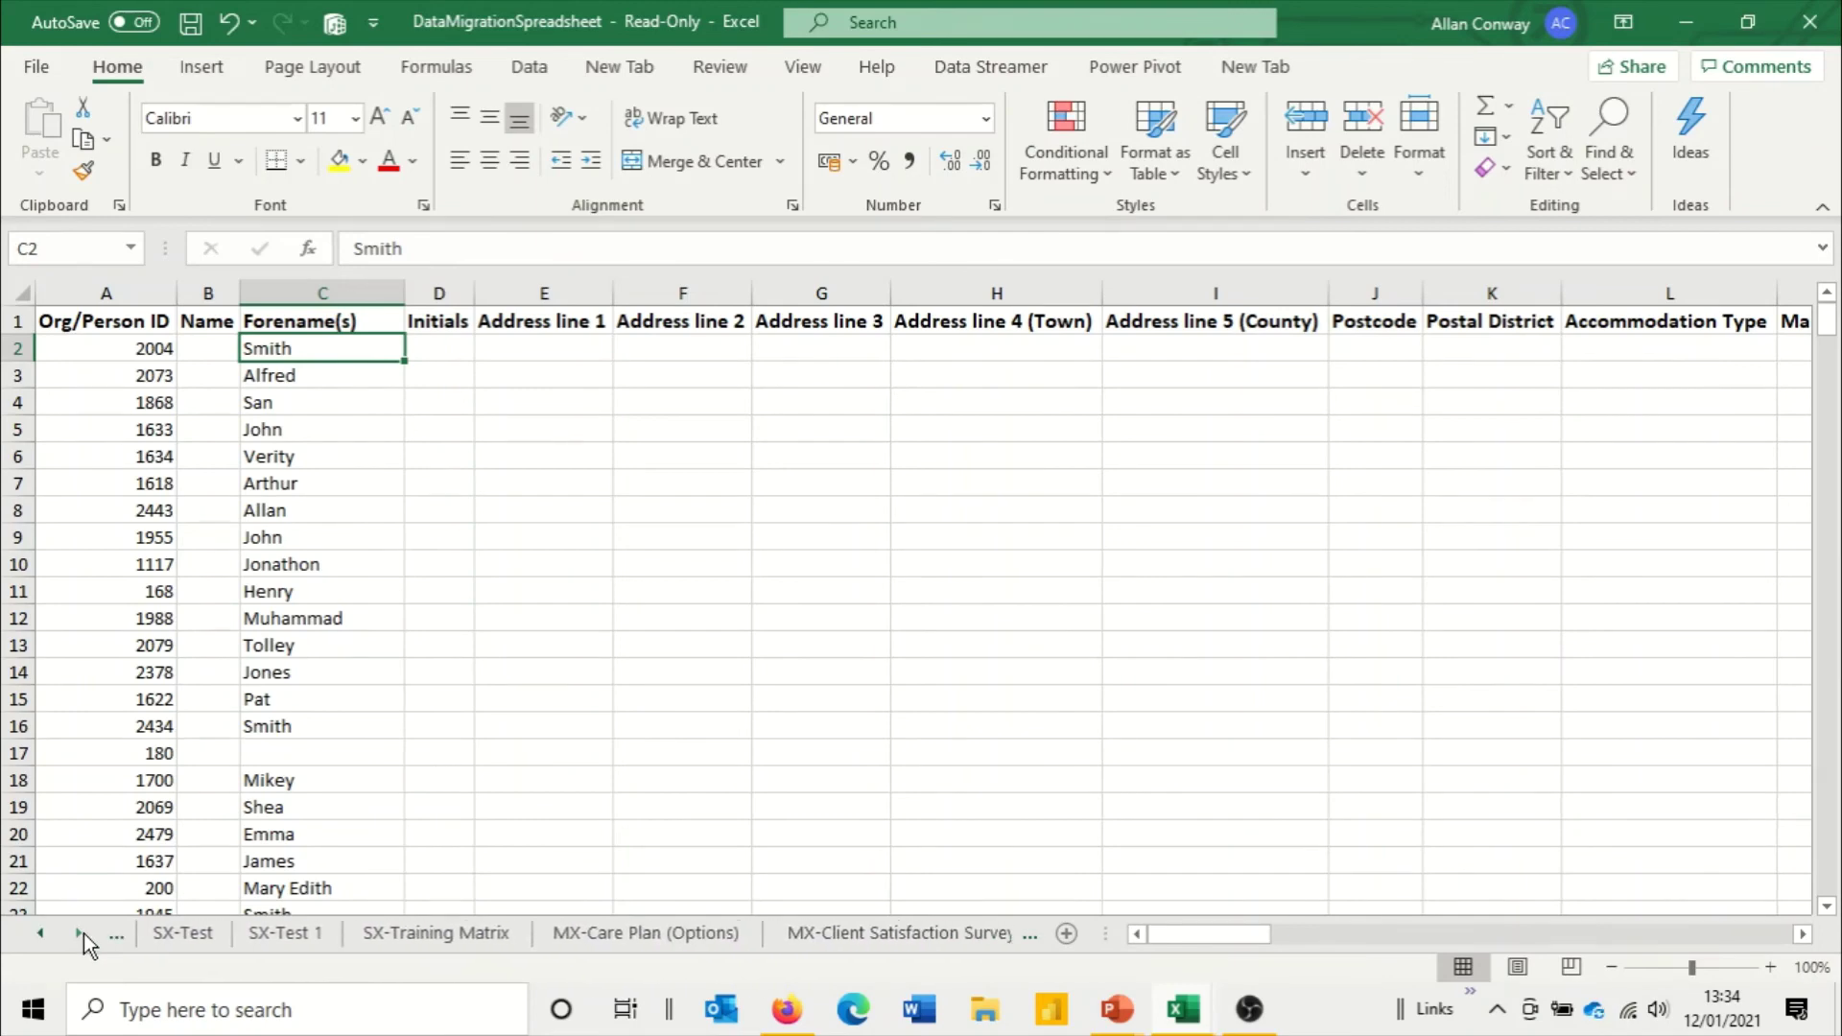
left_click(519, 935)
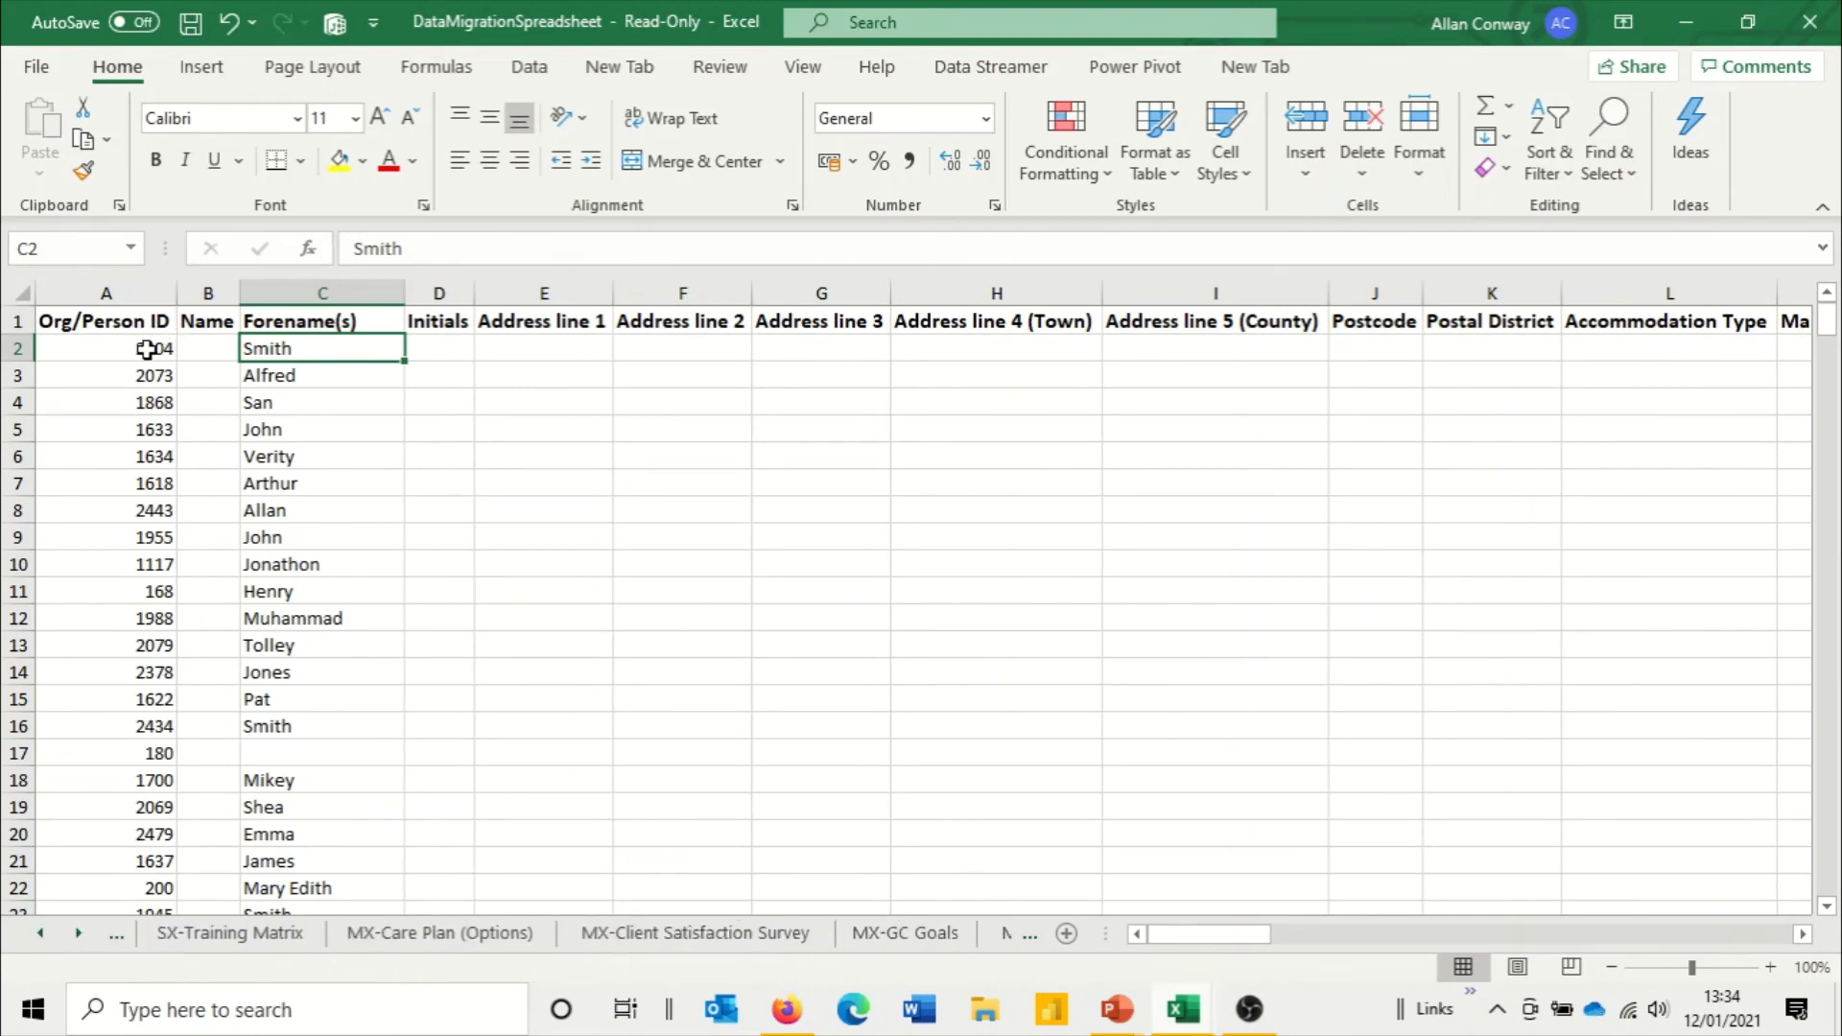
left_click(715, 935)
left_click(135, 342)
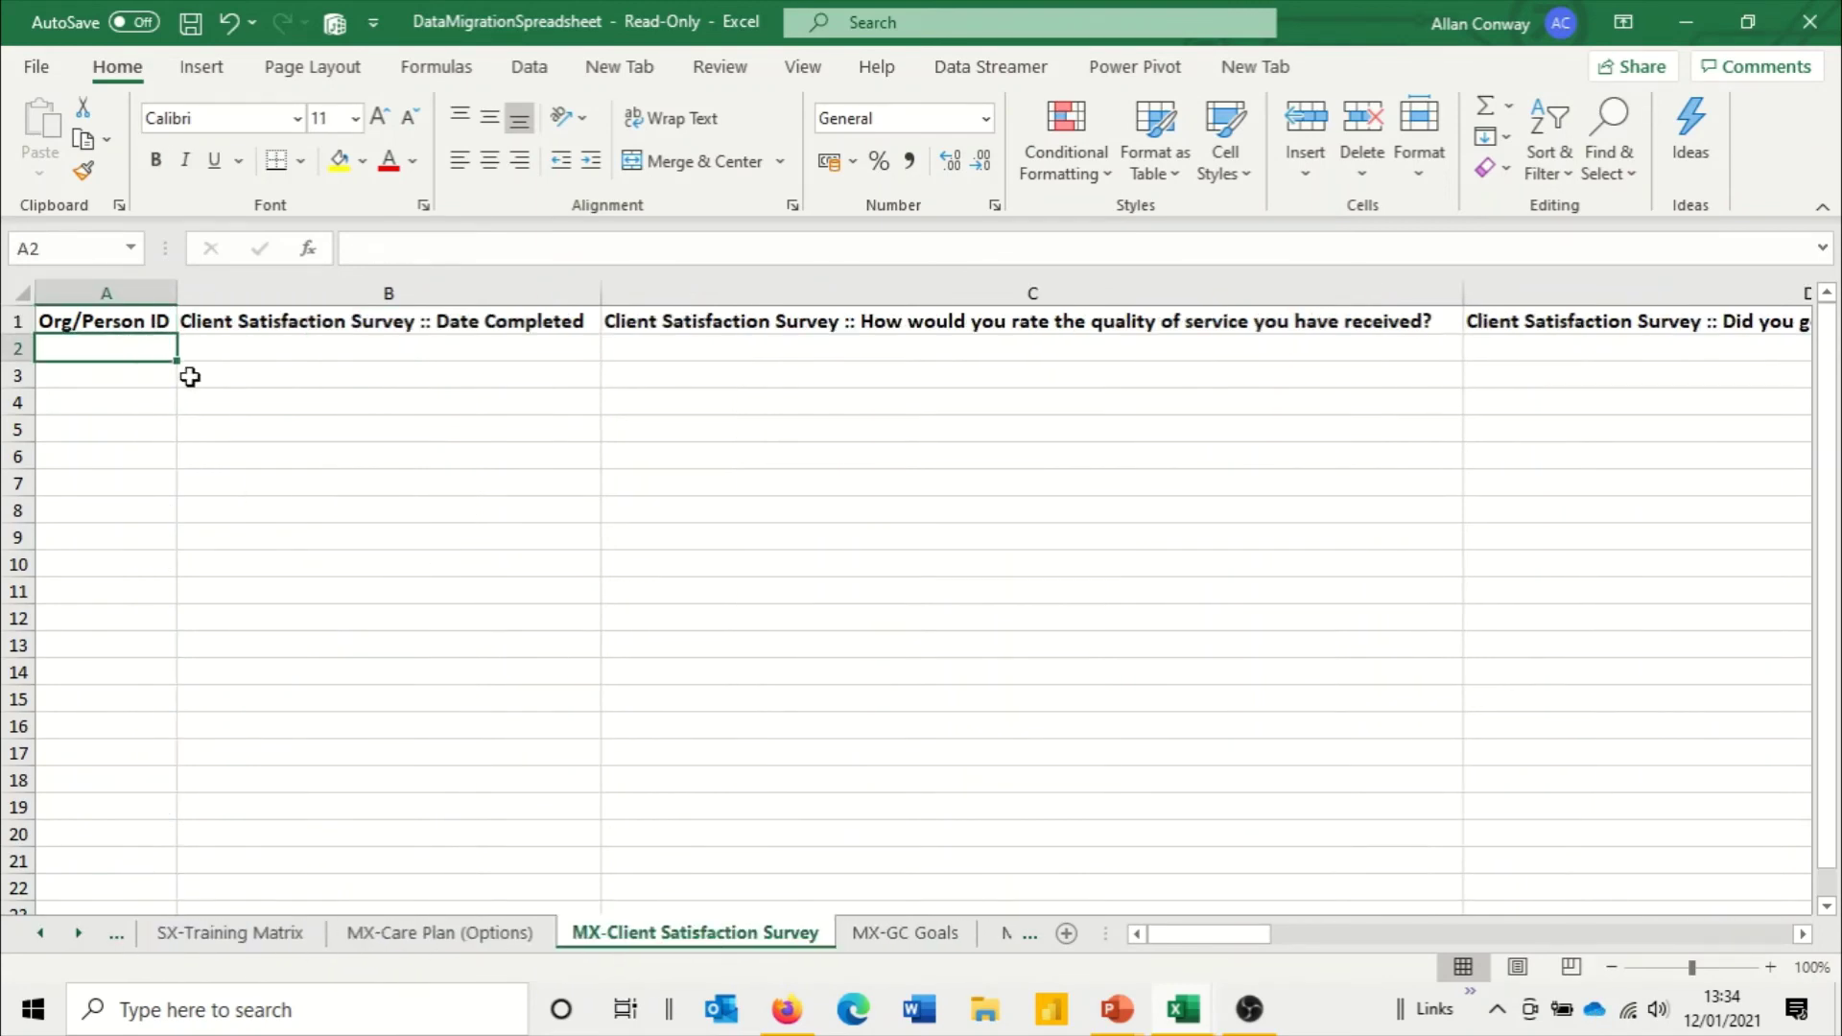
type("2204")
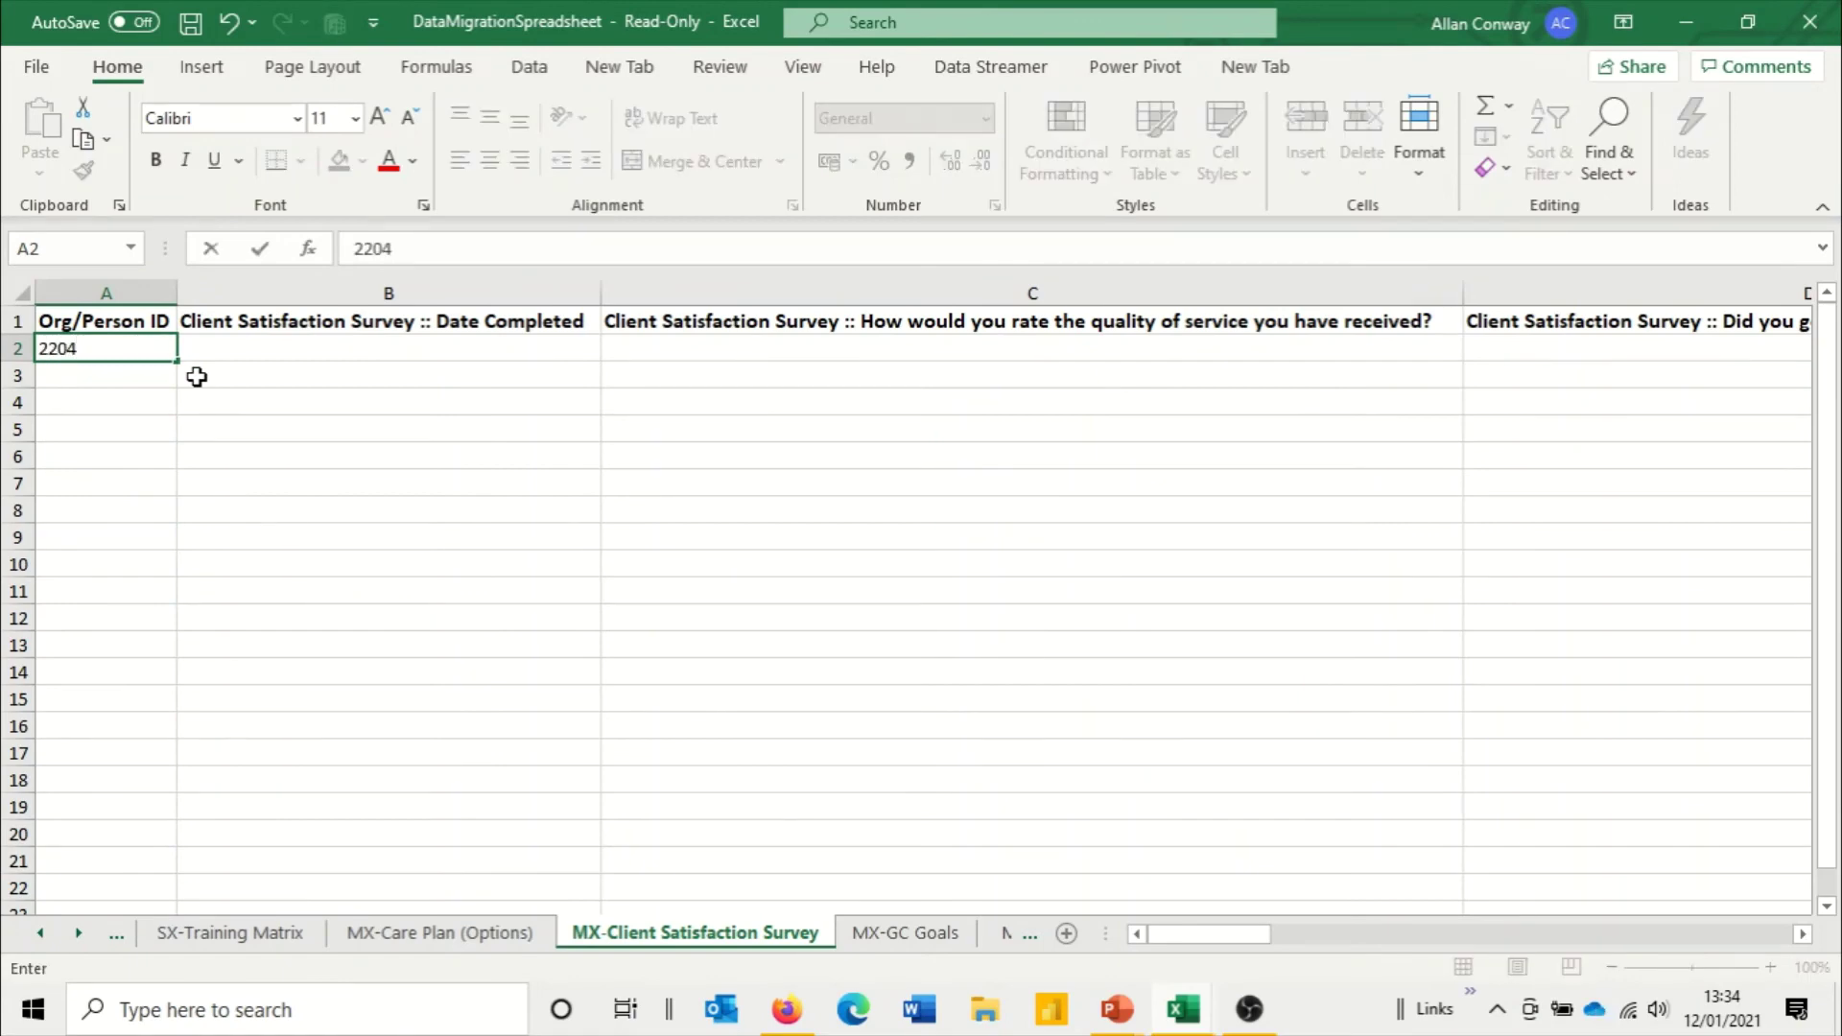
key("BackSpace")
key("BackSpace")
key("BackSpace")
type("004")
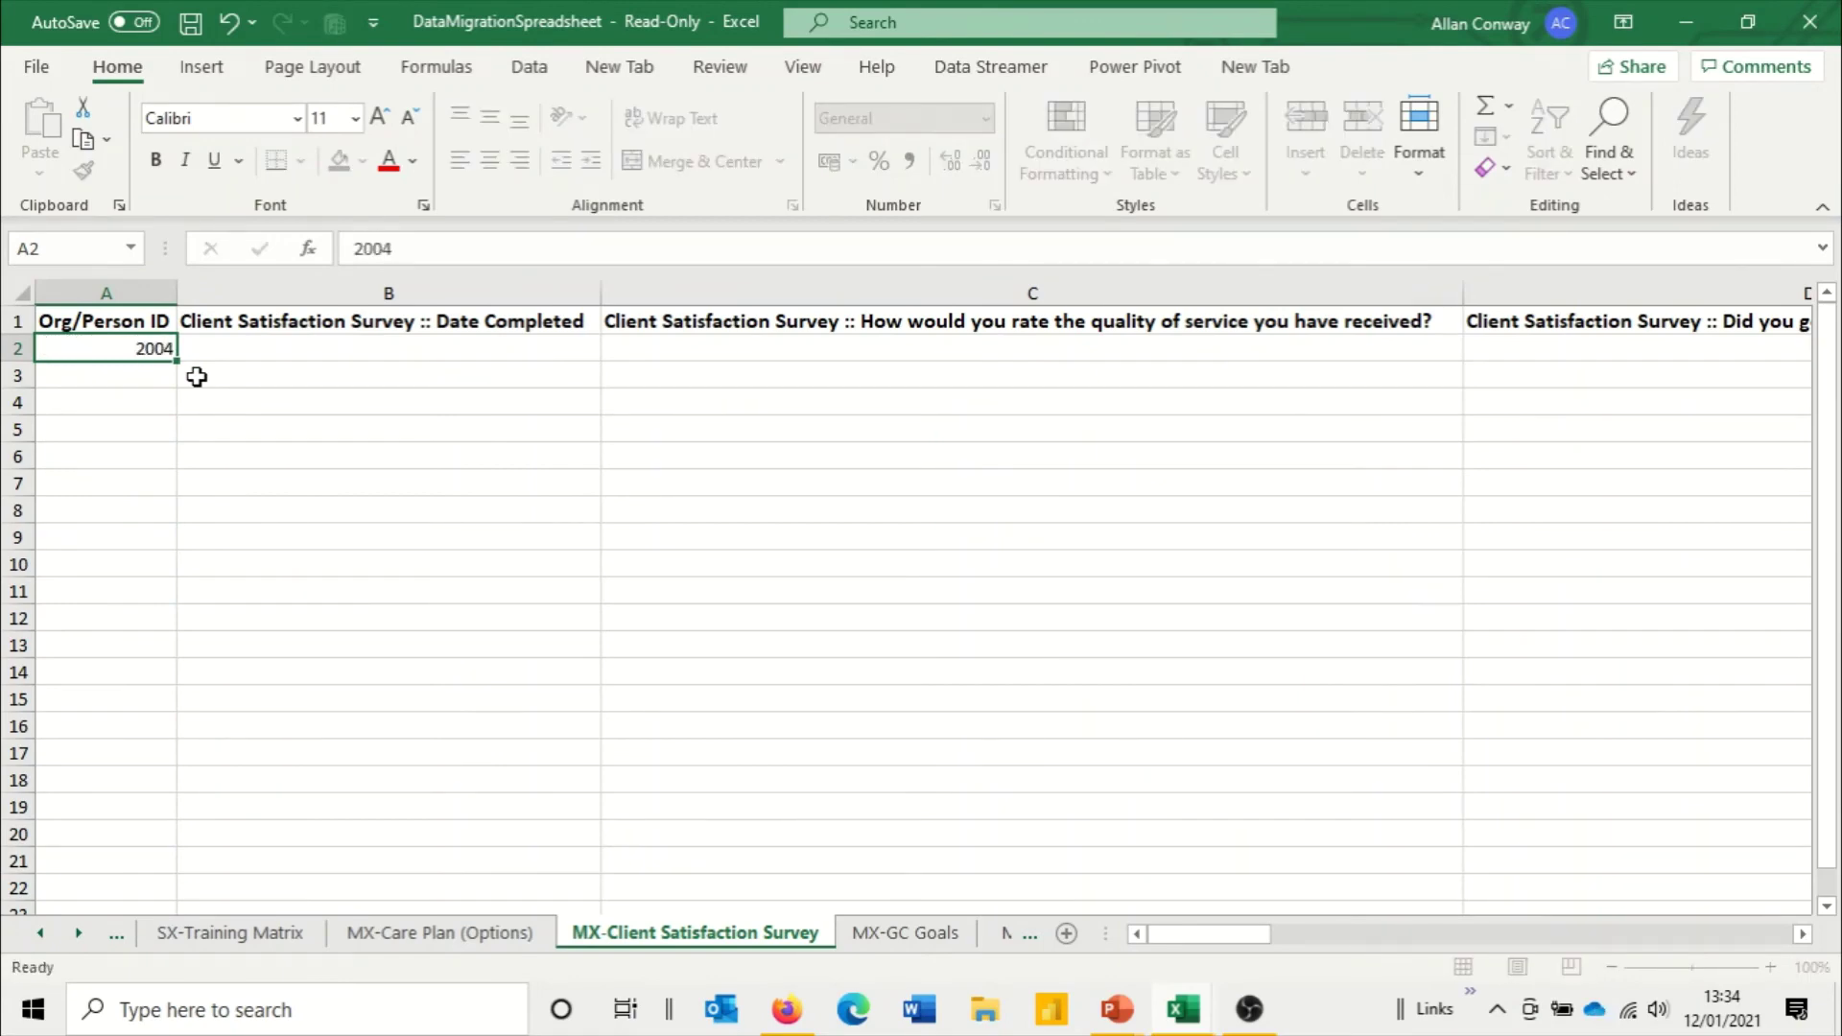
key("Tab")
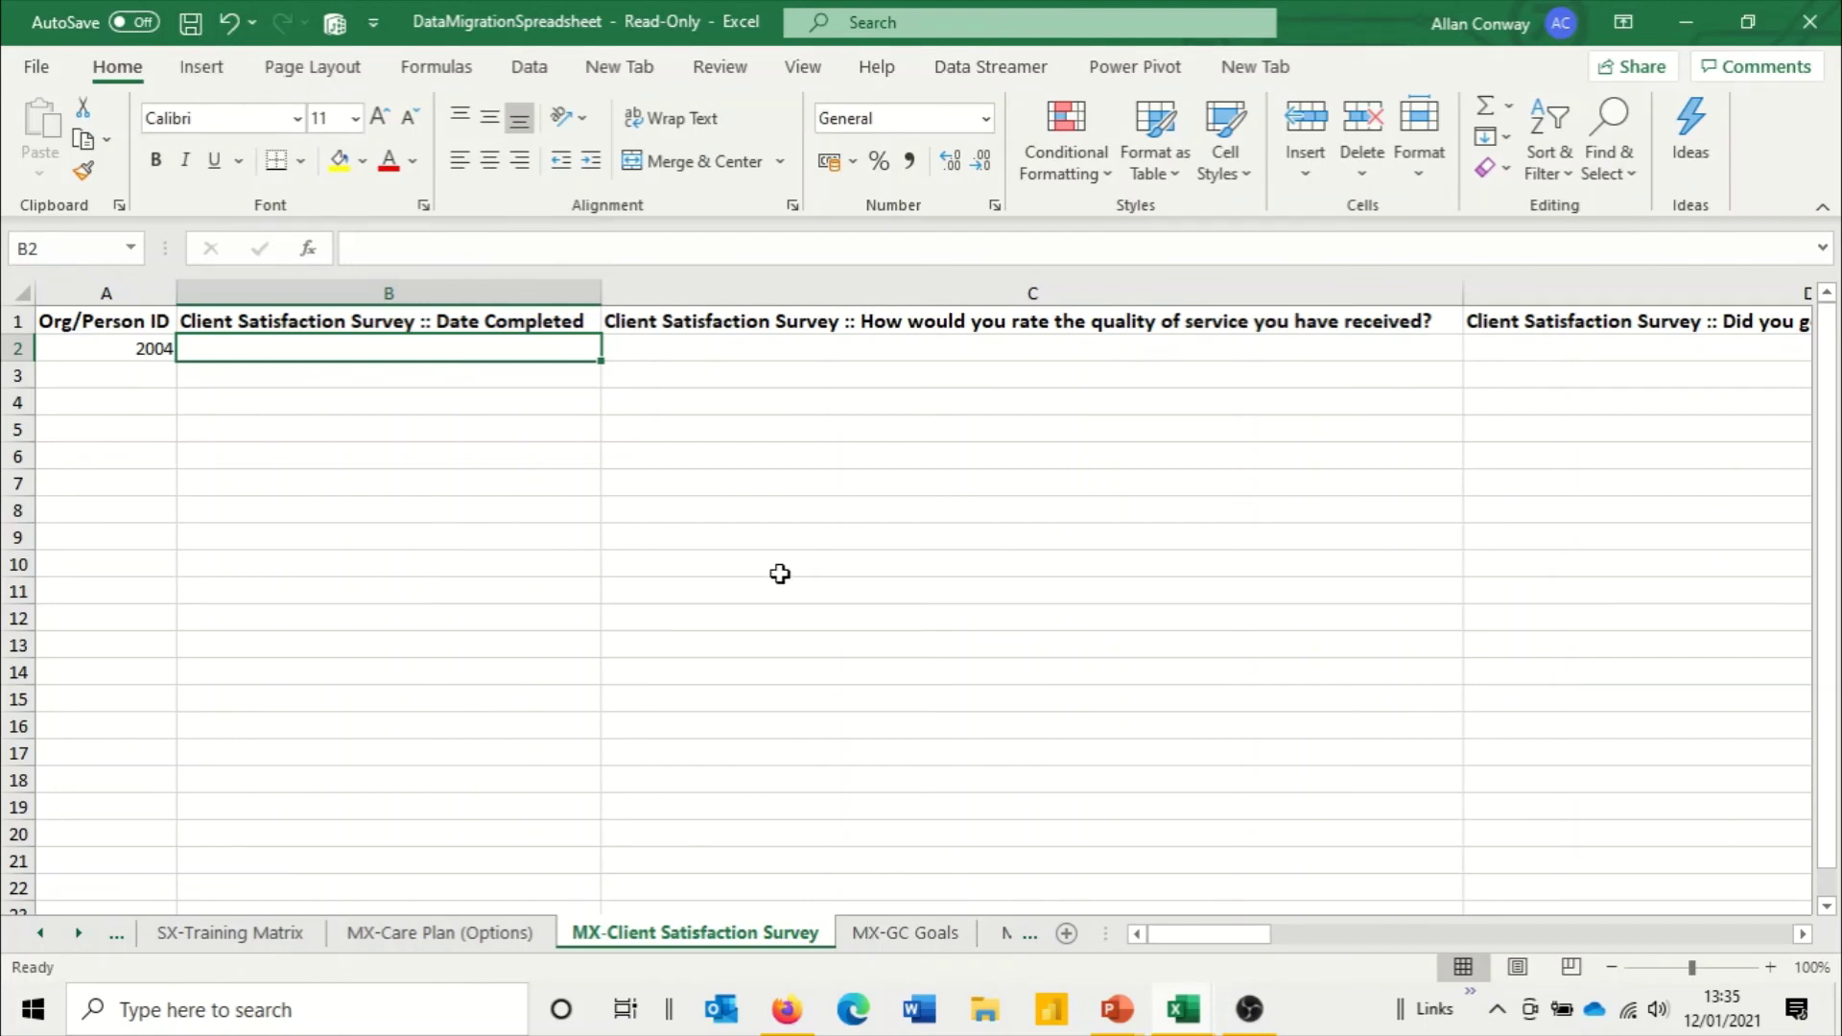
Step: Fill the Org/Person ID, Name and Forename(s) columns of the Organisations and people sheet with yellow
left_click(40, 935)
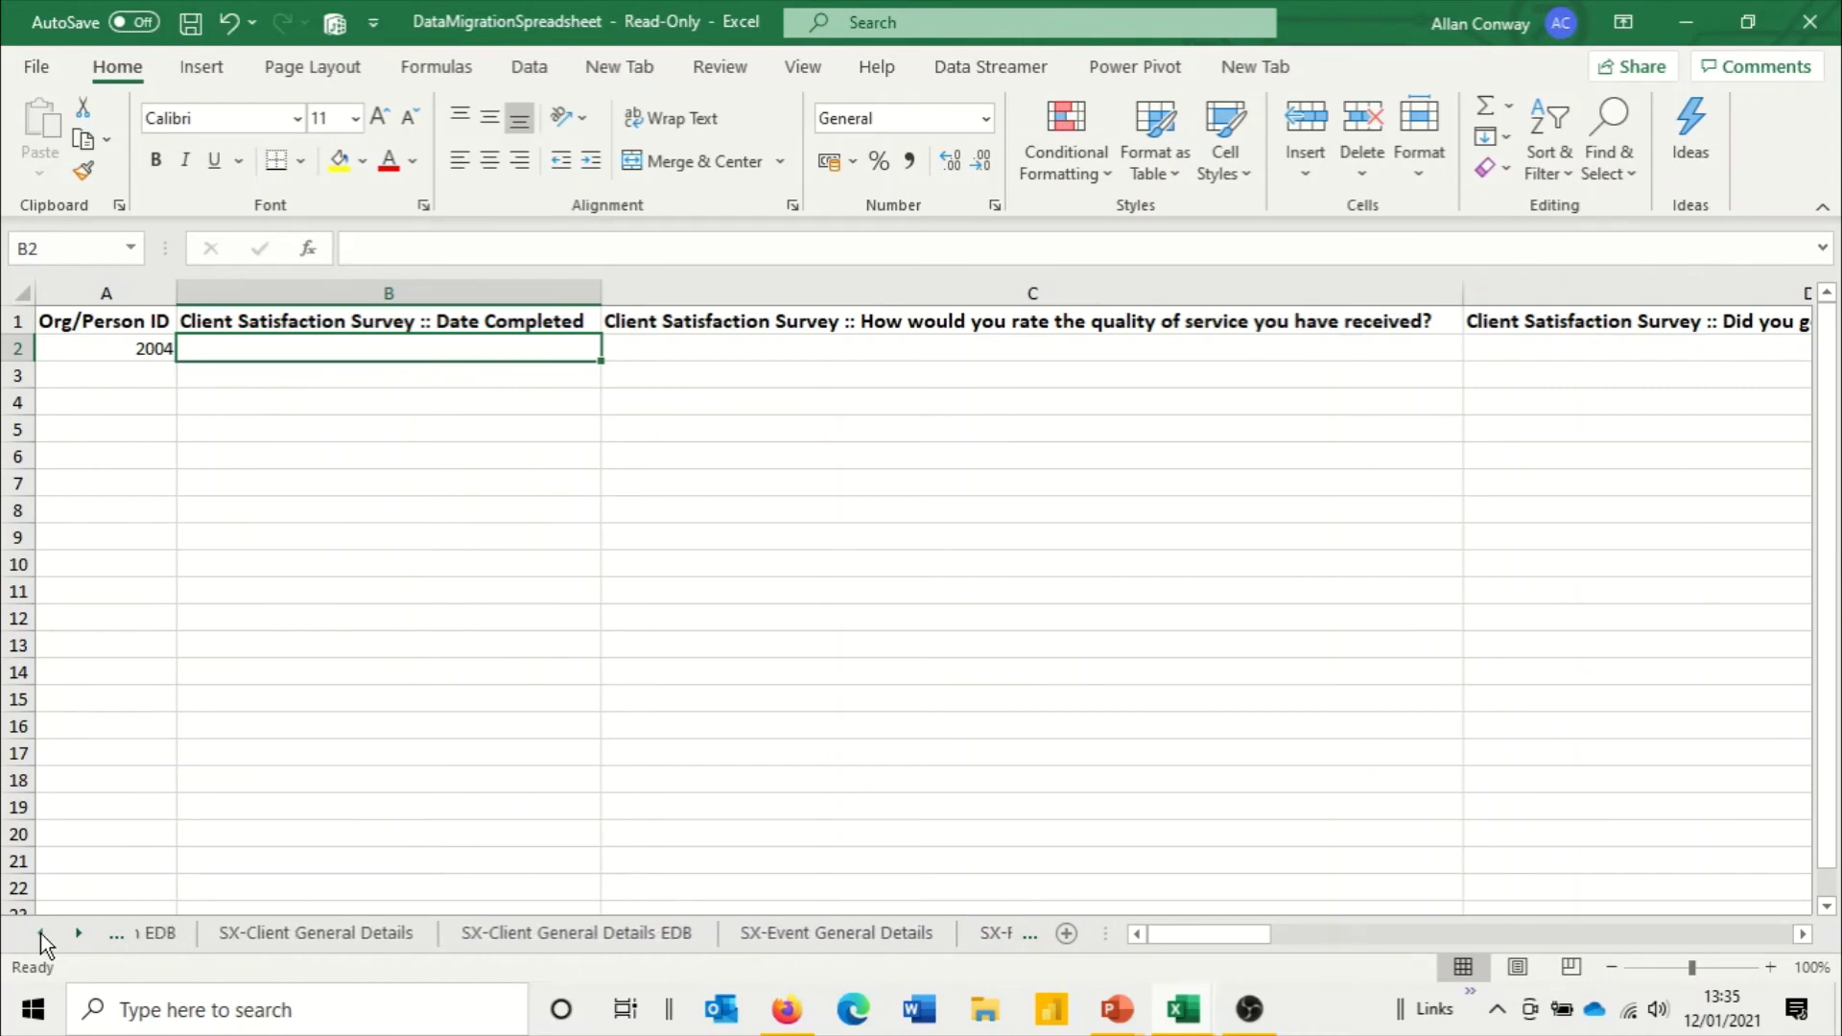
left_click_drag(40, 934, 50, 930)
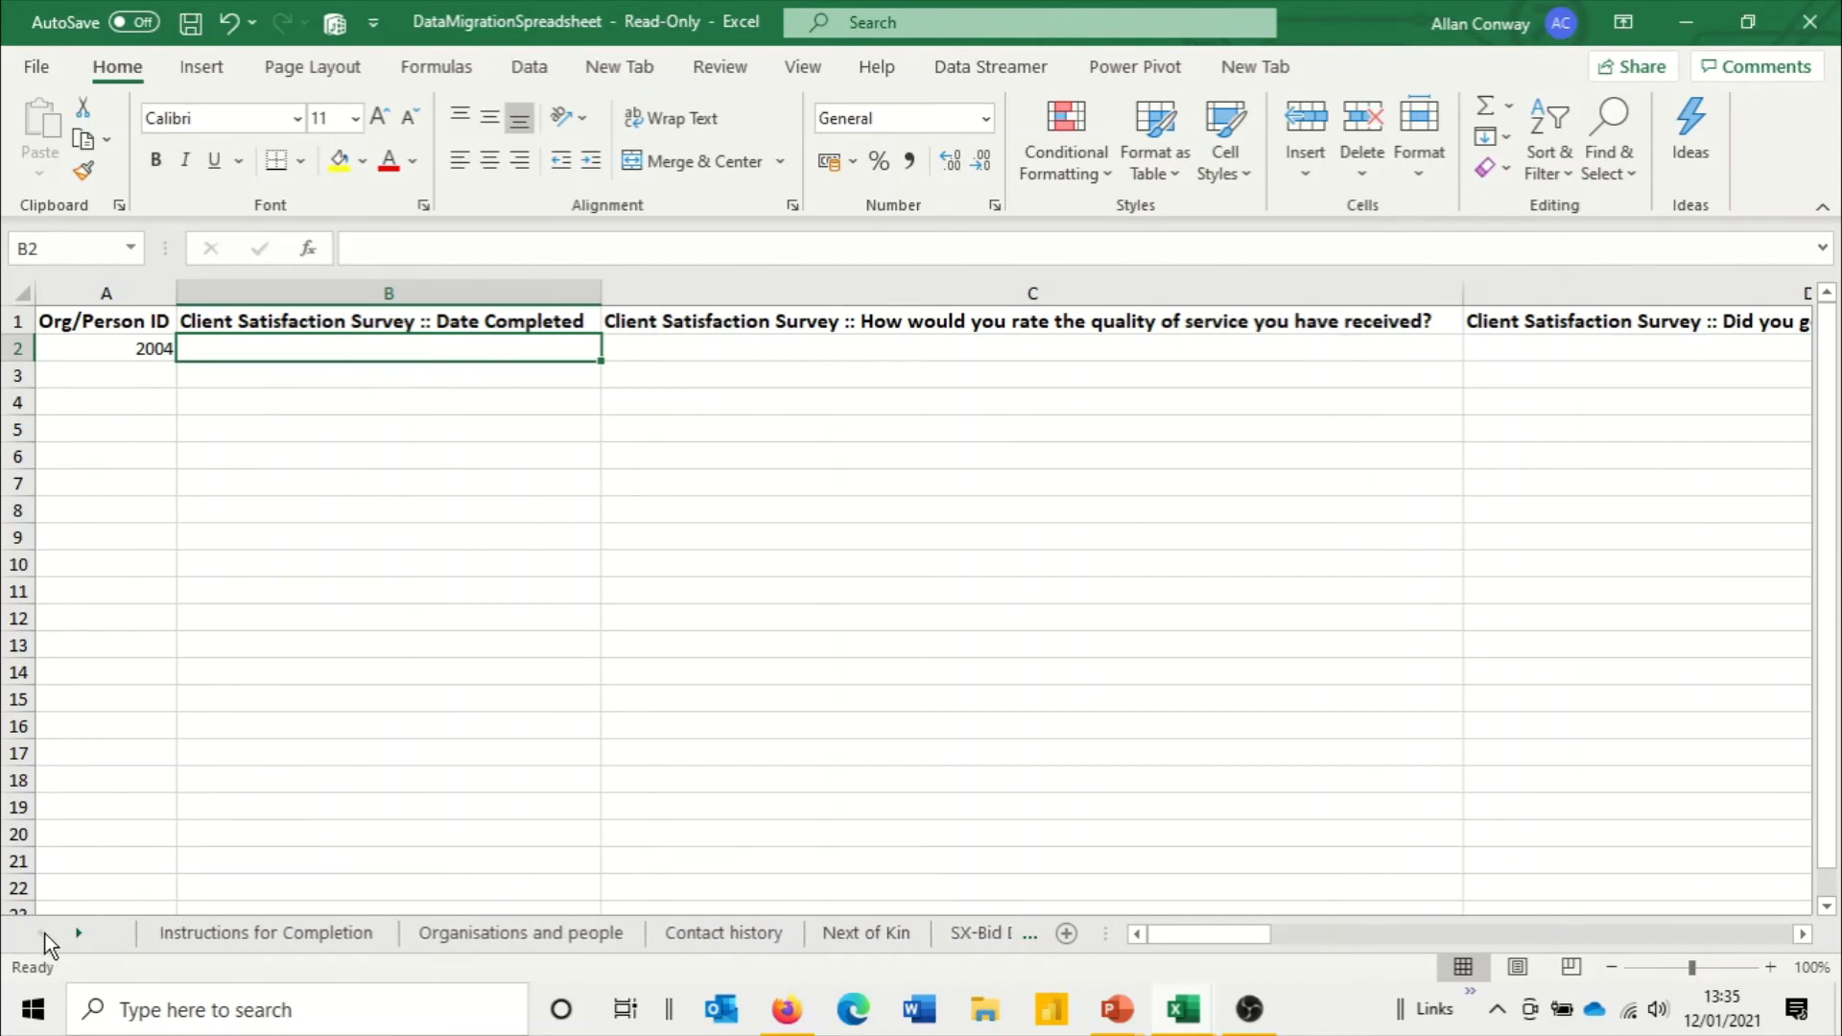
left_click(537, 934)
left_click(315, 292)
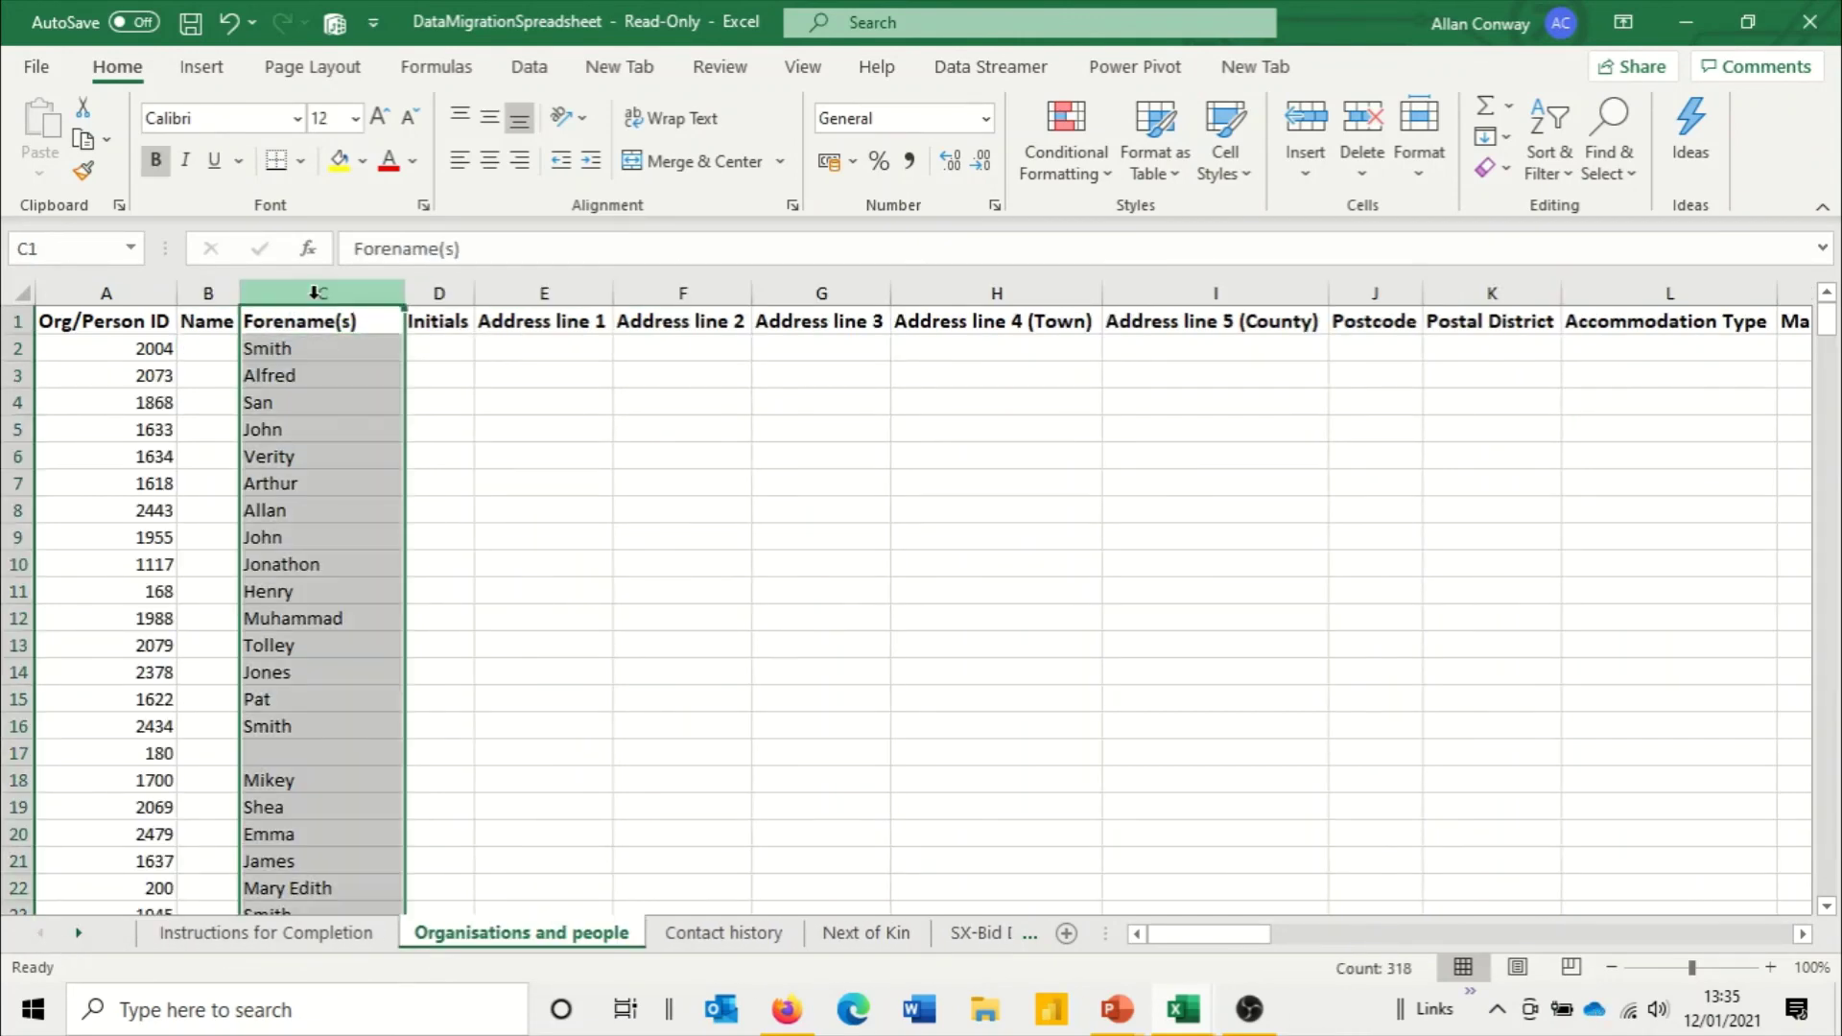
left_click_drag(315, 293, 106, 293)
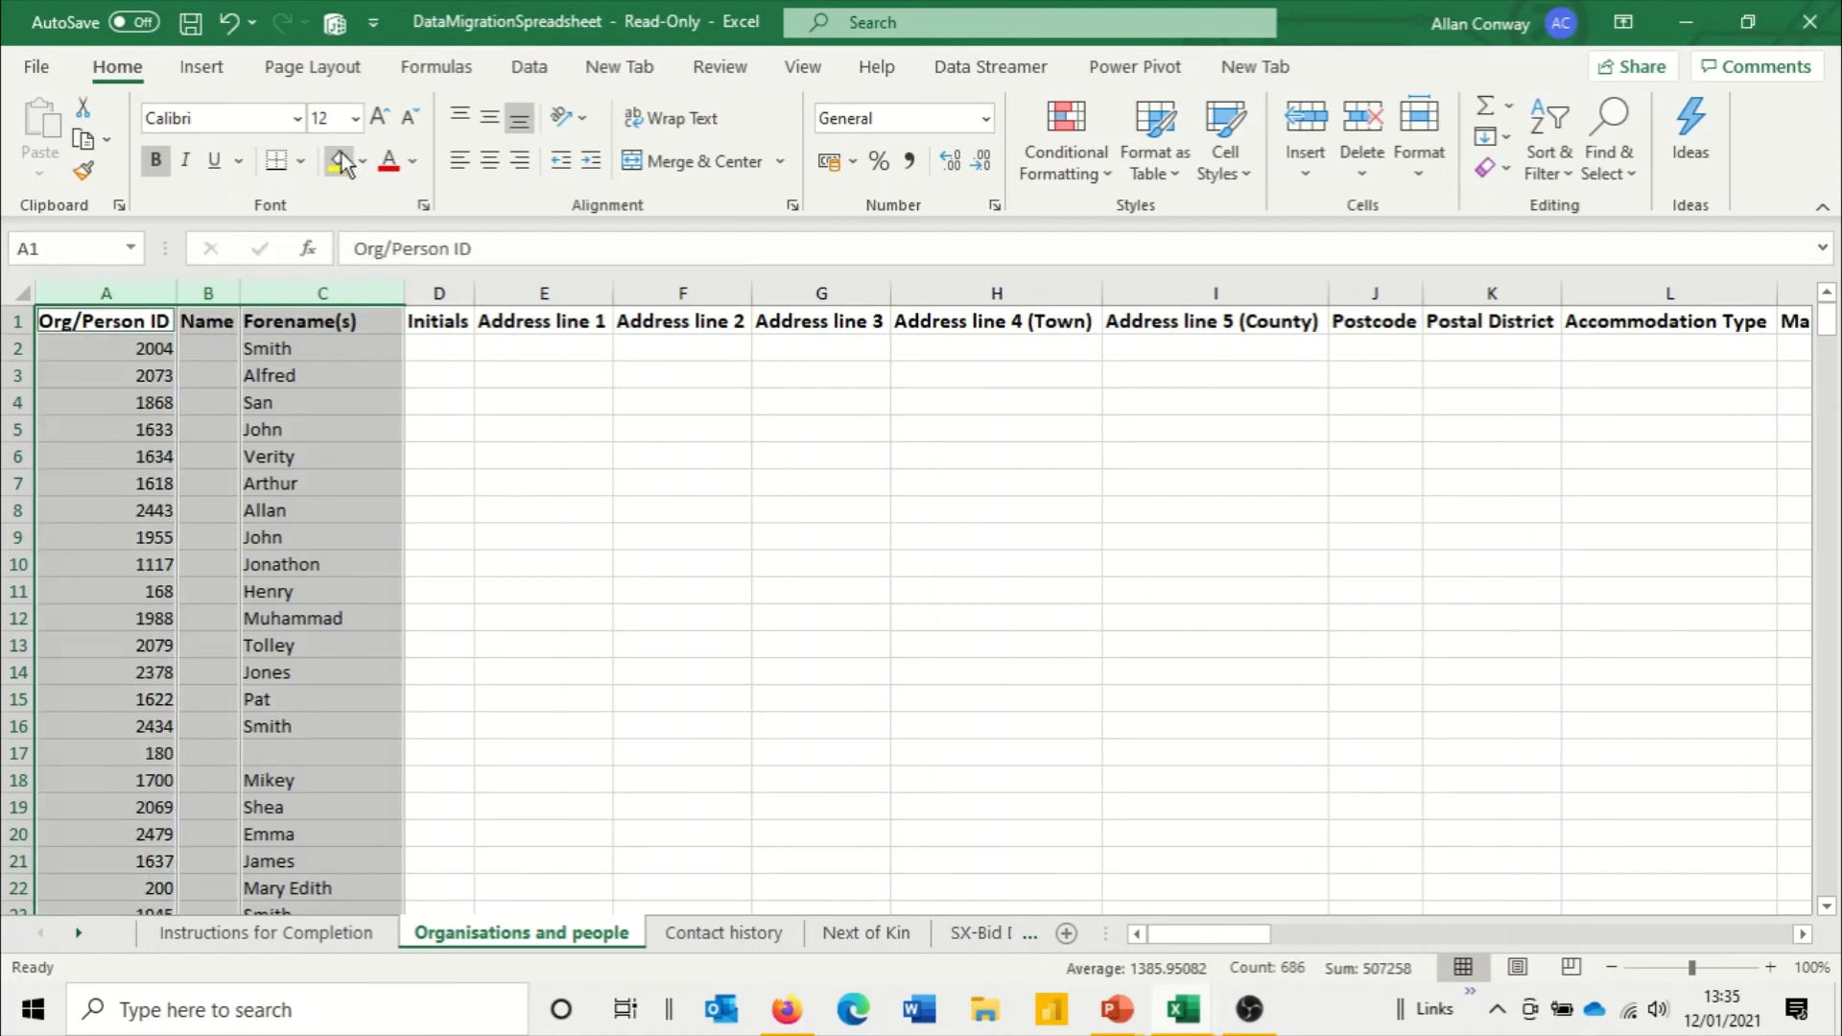
left_click(340, 162)
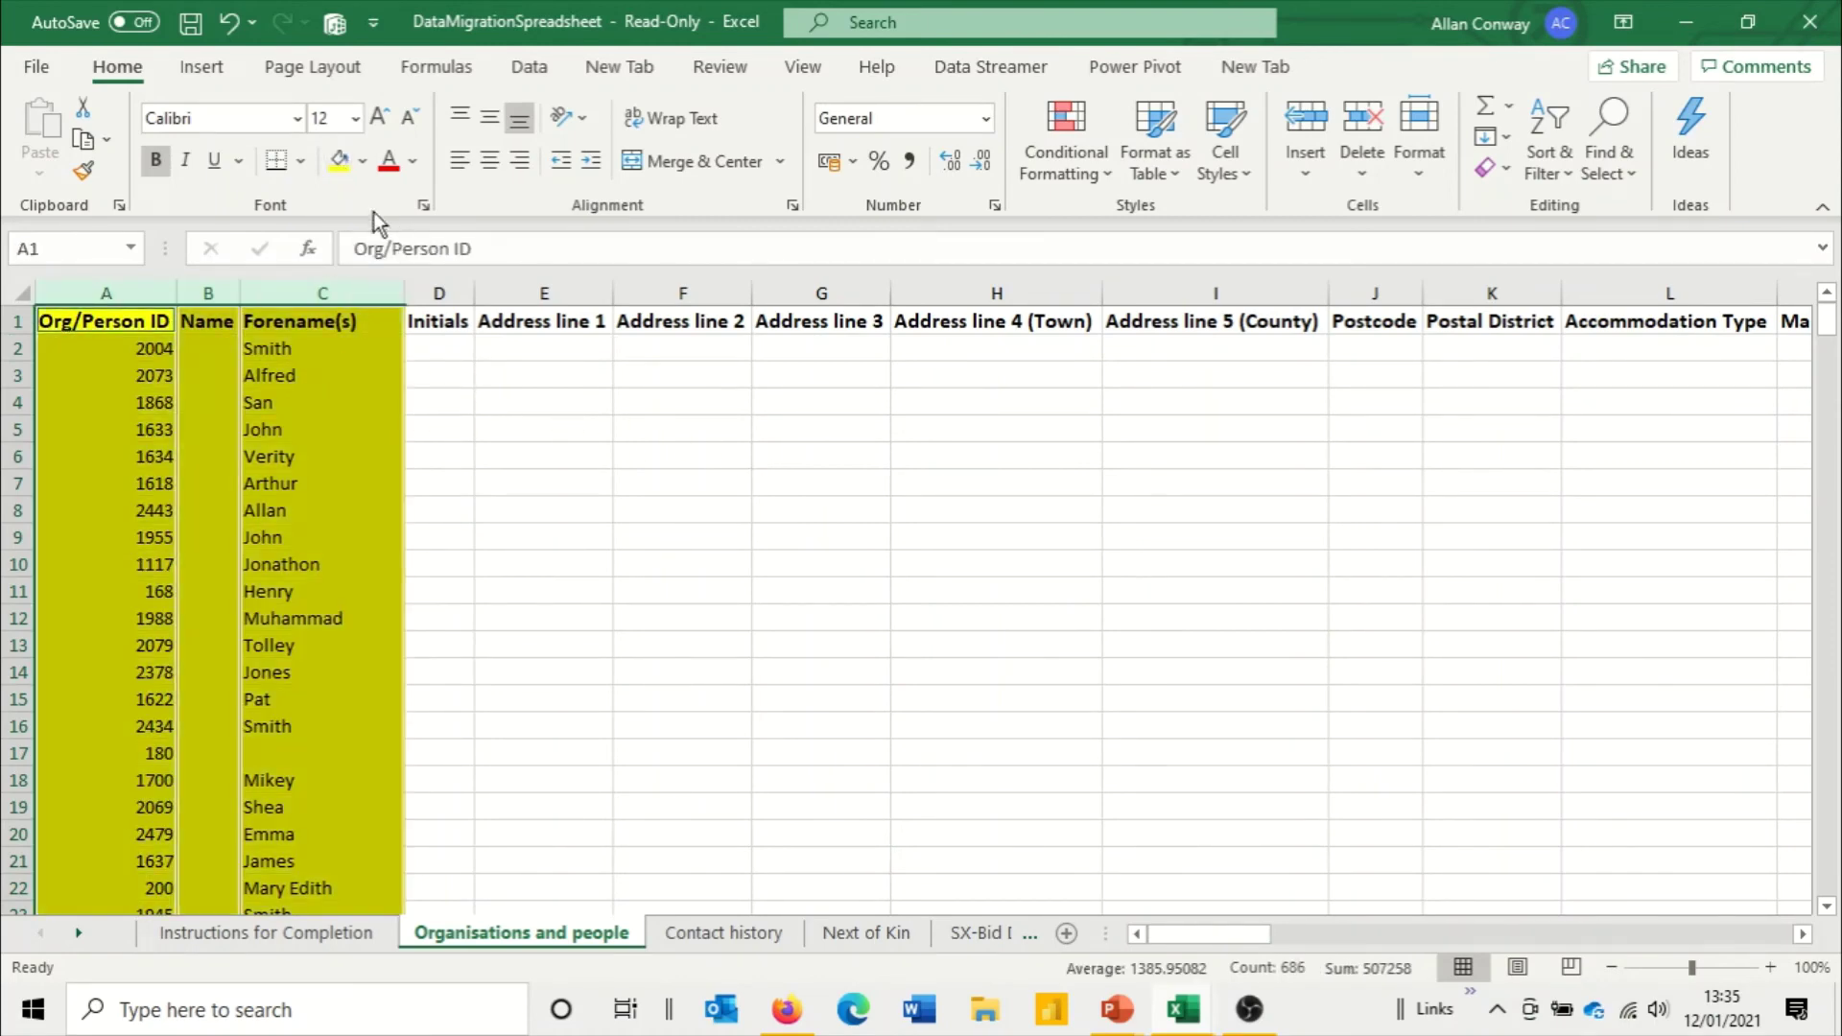
left_click(362, 162)
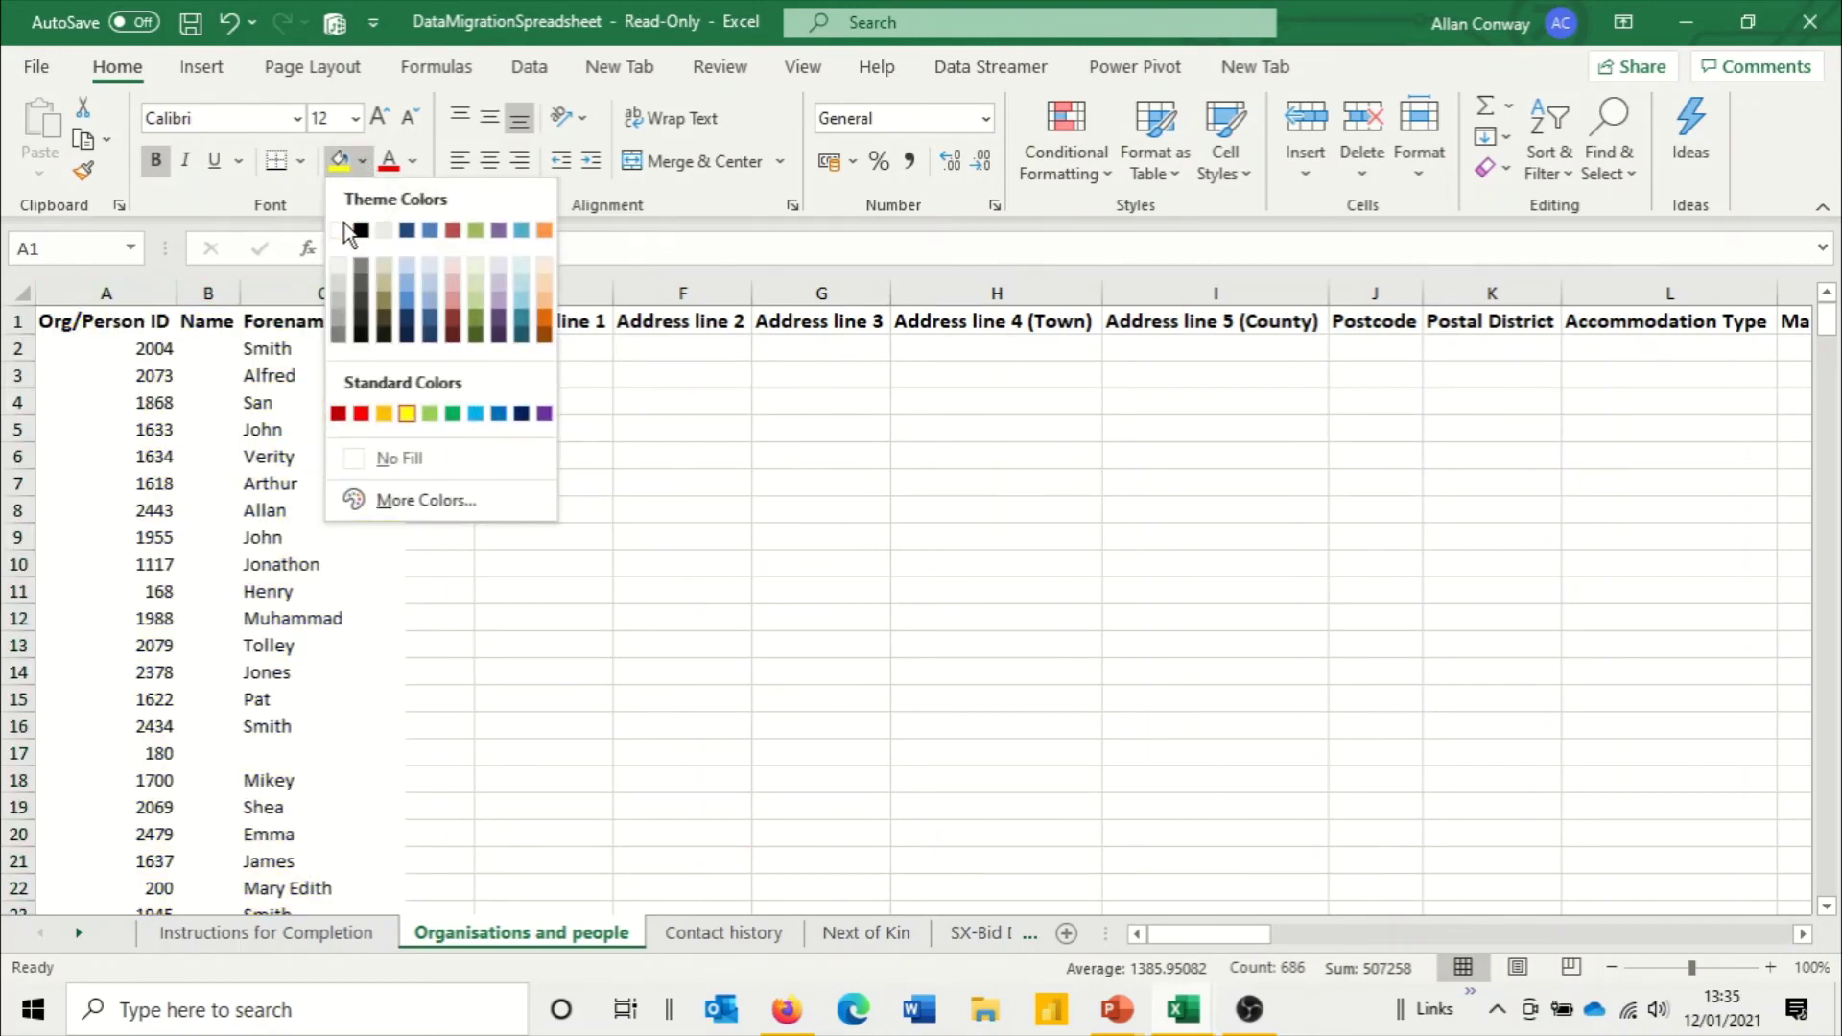
left_click(1197, 1008)
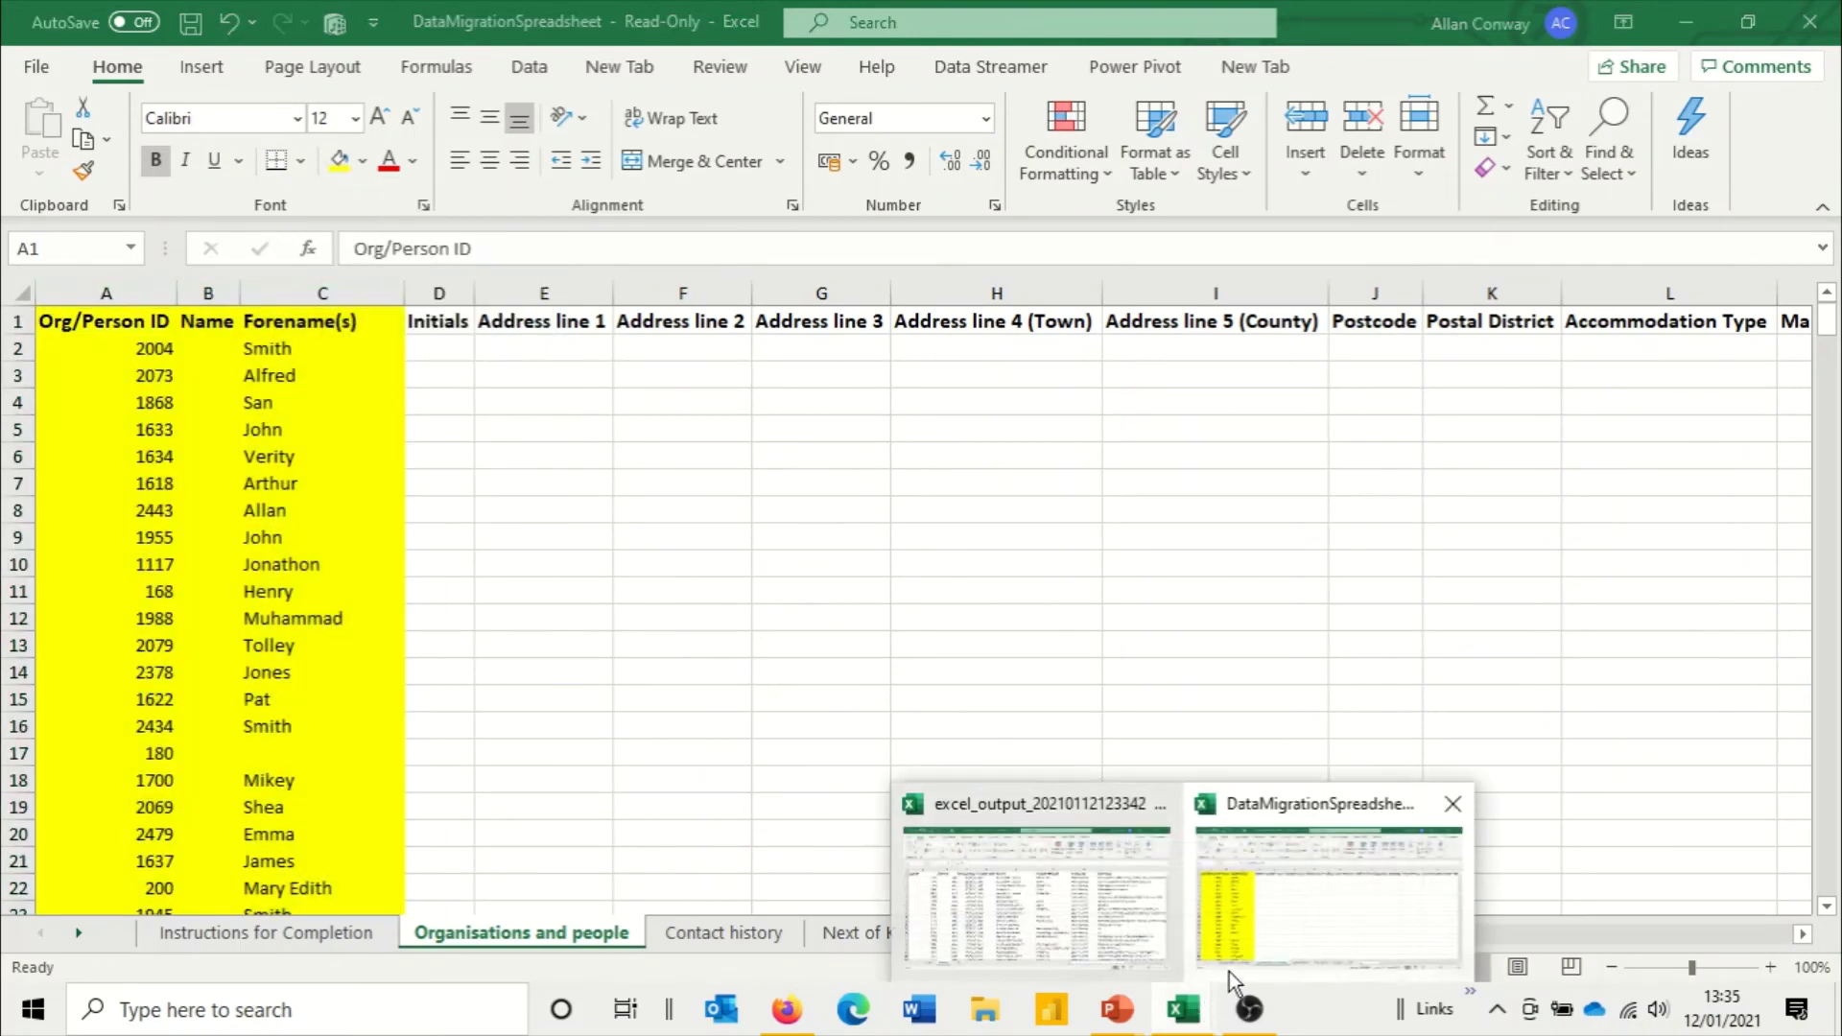
left_click(1075, 926)
left_click(135, 293)
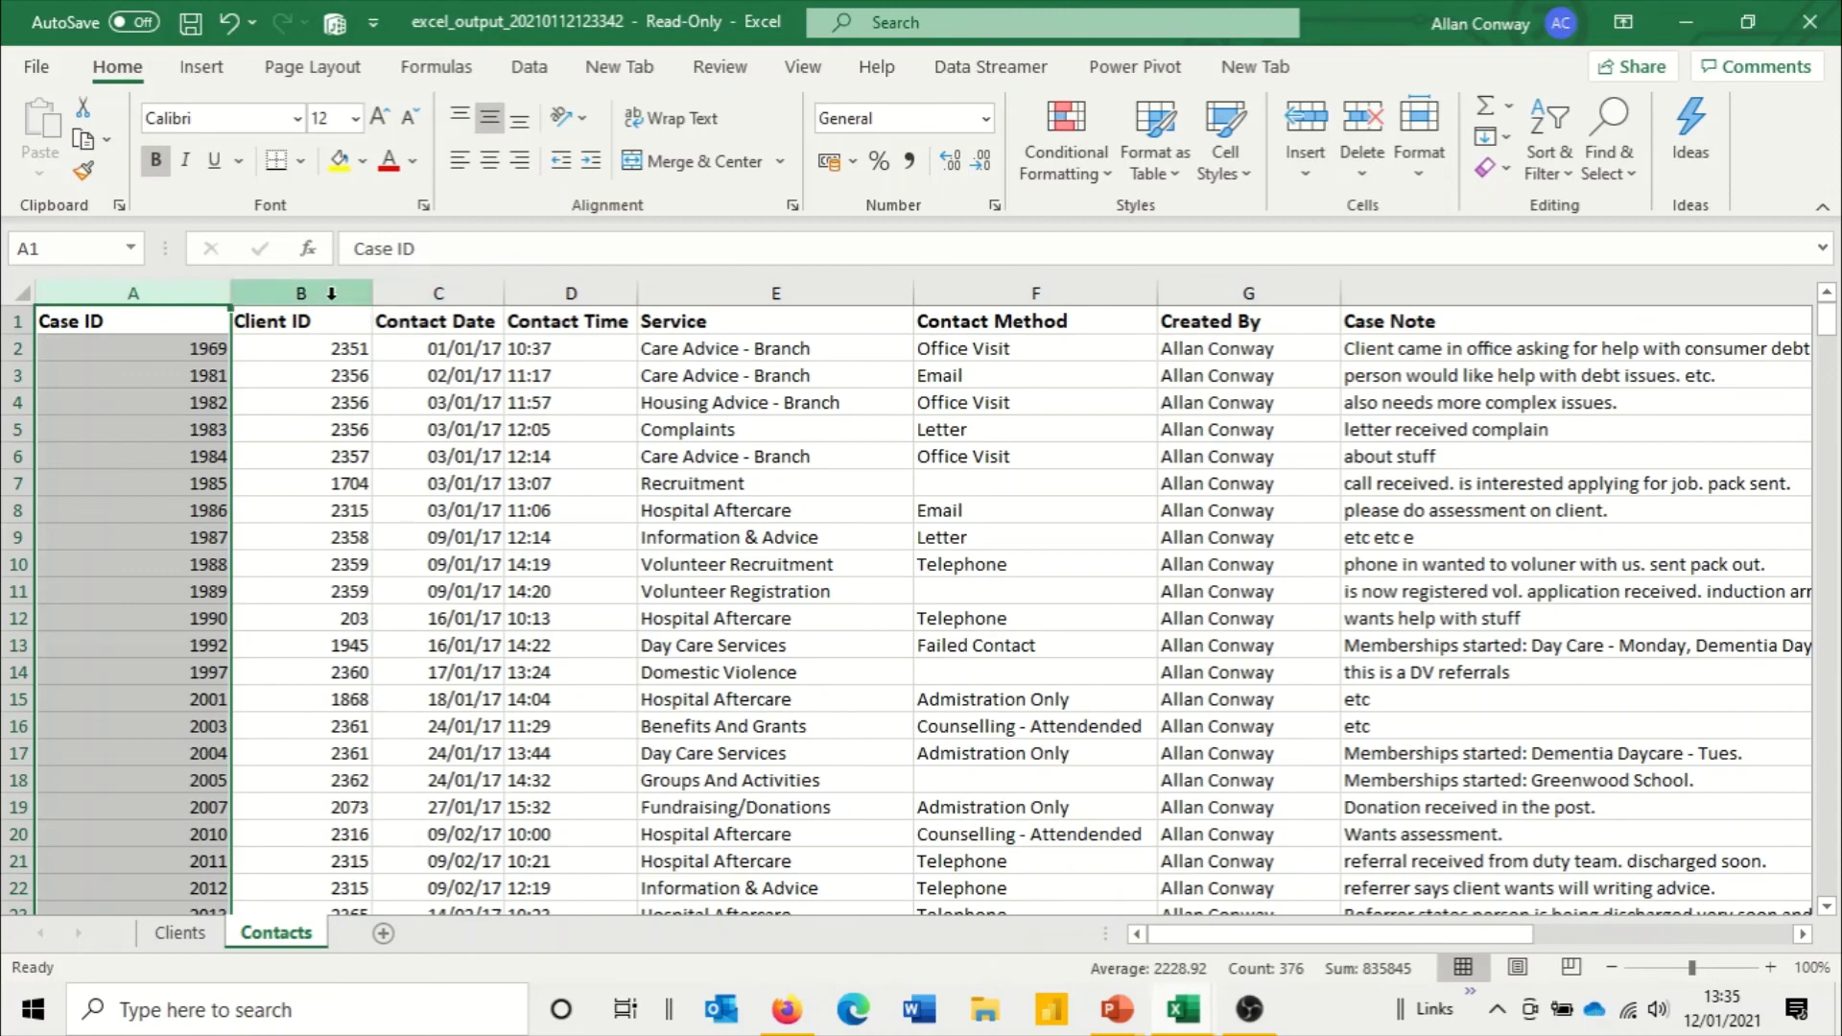
left_click(331, 293, "ctrl")
left_click(340, 161)
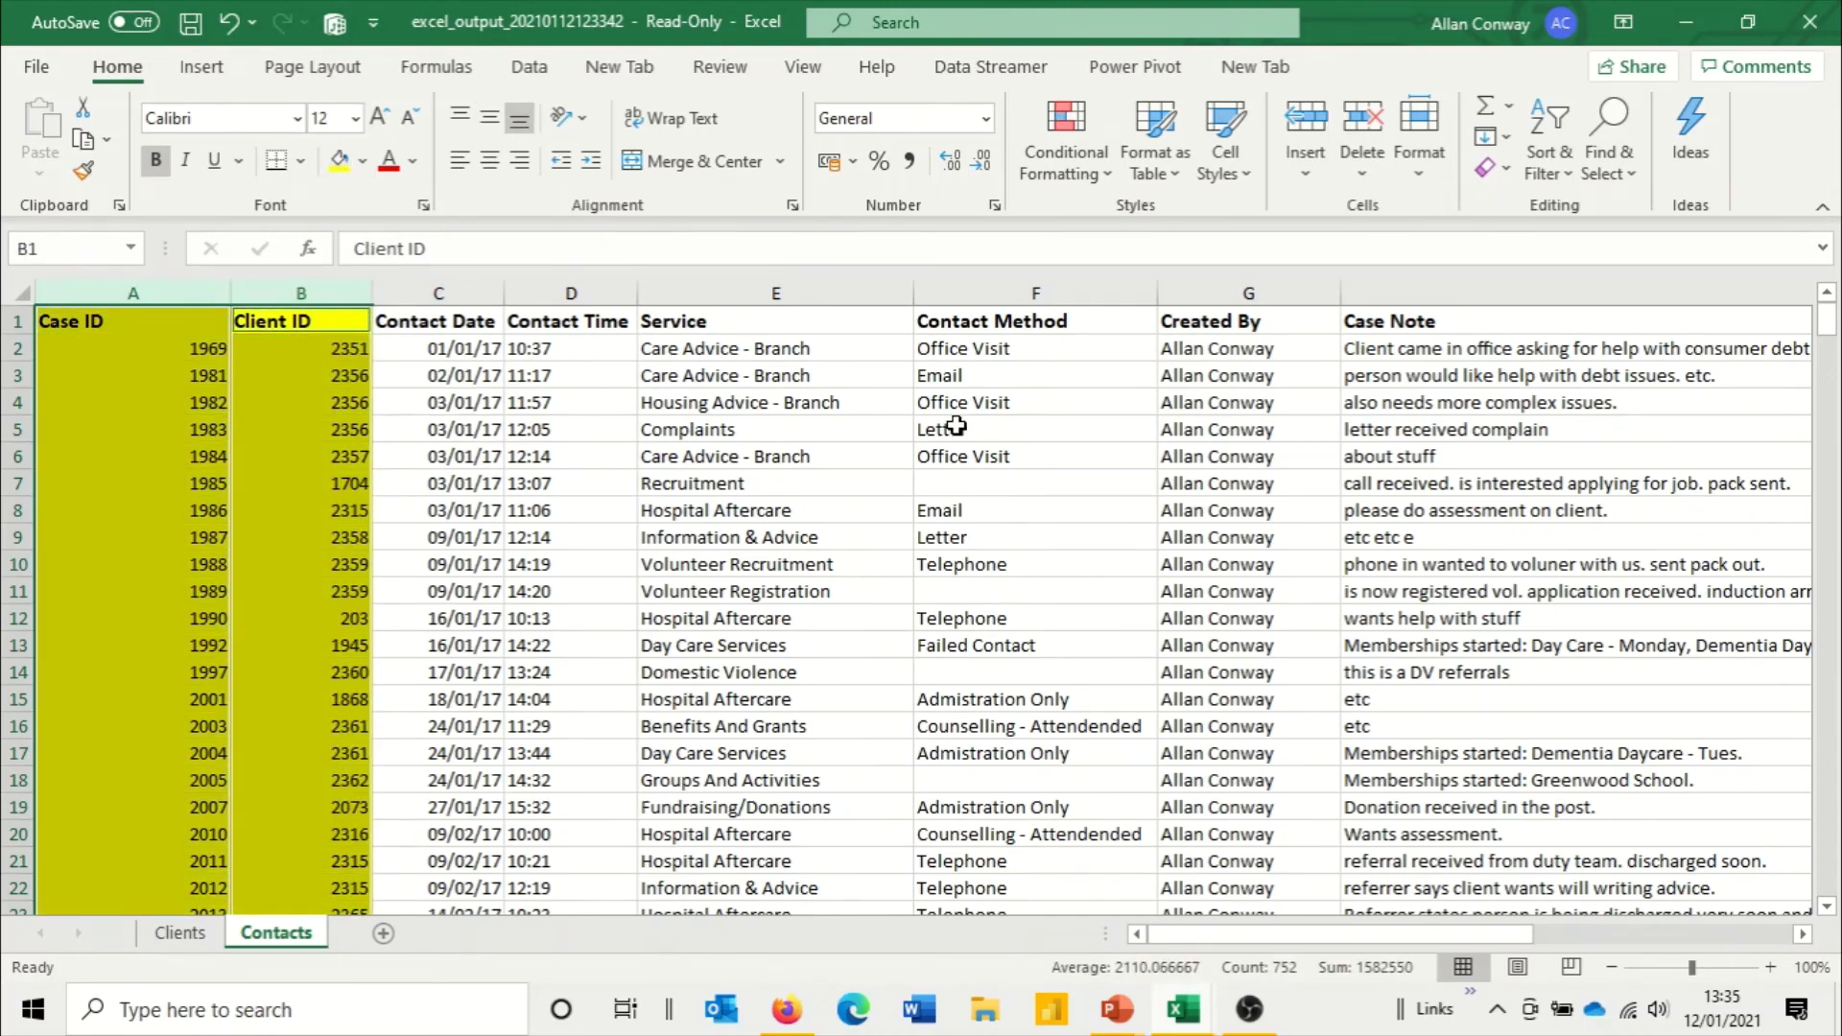
mouse_move(1229, 932)
left_mouse_down()
mouse_move(1563, 936)
mouse_move(1215, 948)
left_mouse_up()
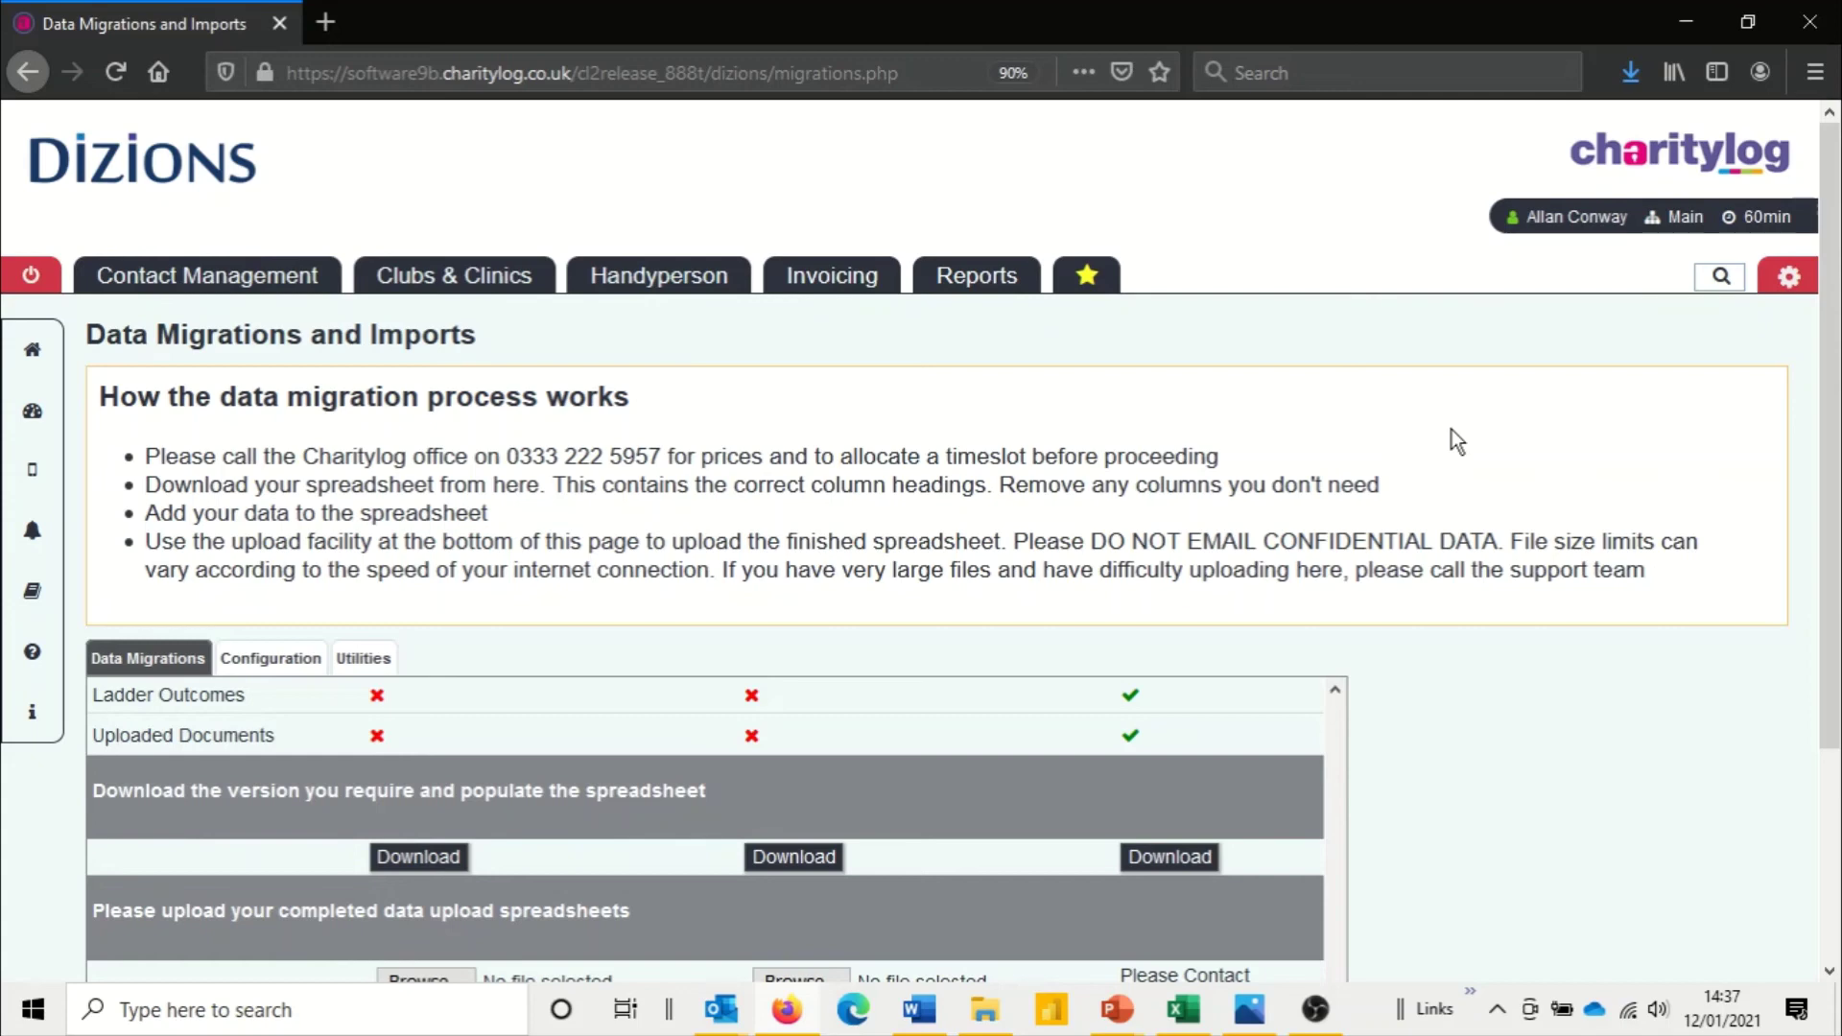
Step: In Charitylog, search the menus for "data" to locate the Data Migration Centre, and close the search without opening an entry
left_click(1721, 277)
type("data")
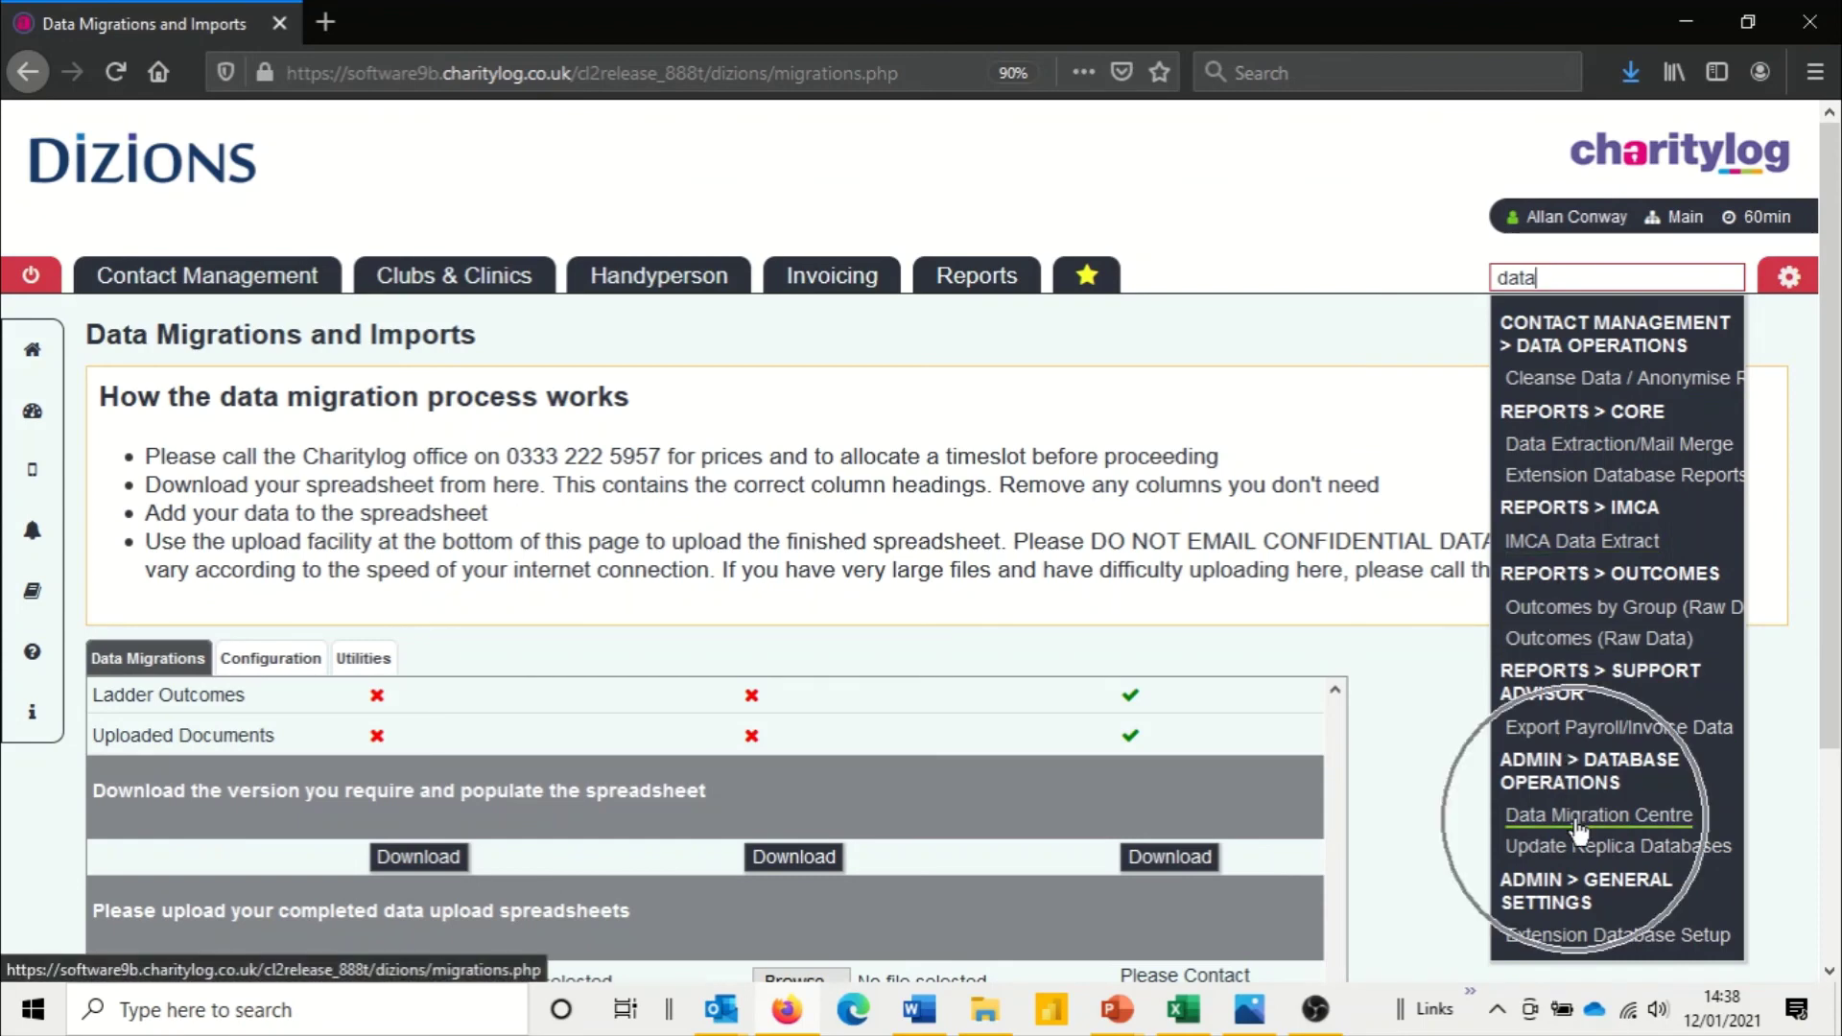
left_click(1273, 379)
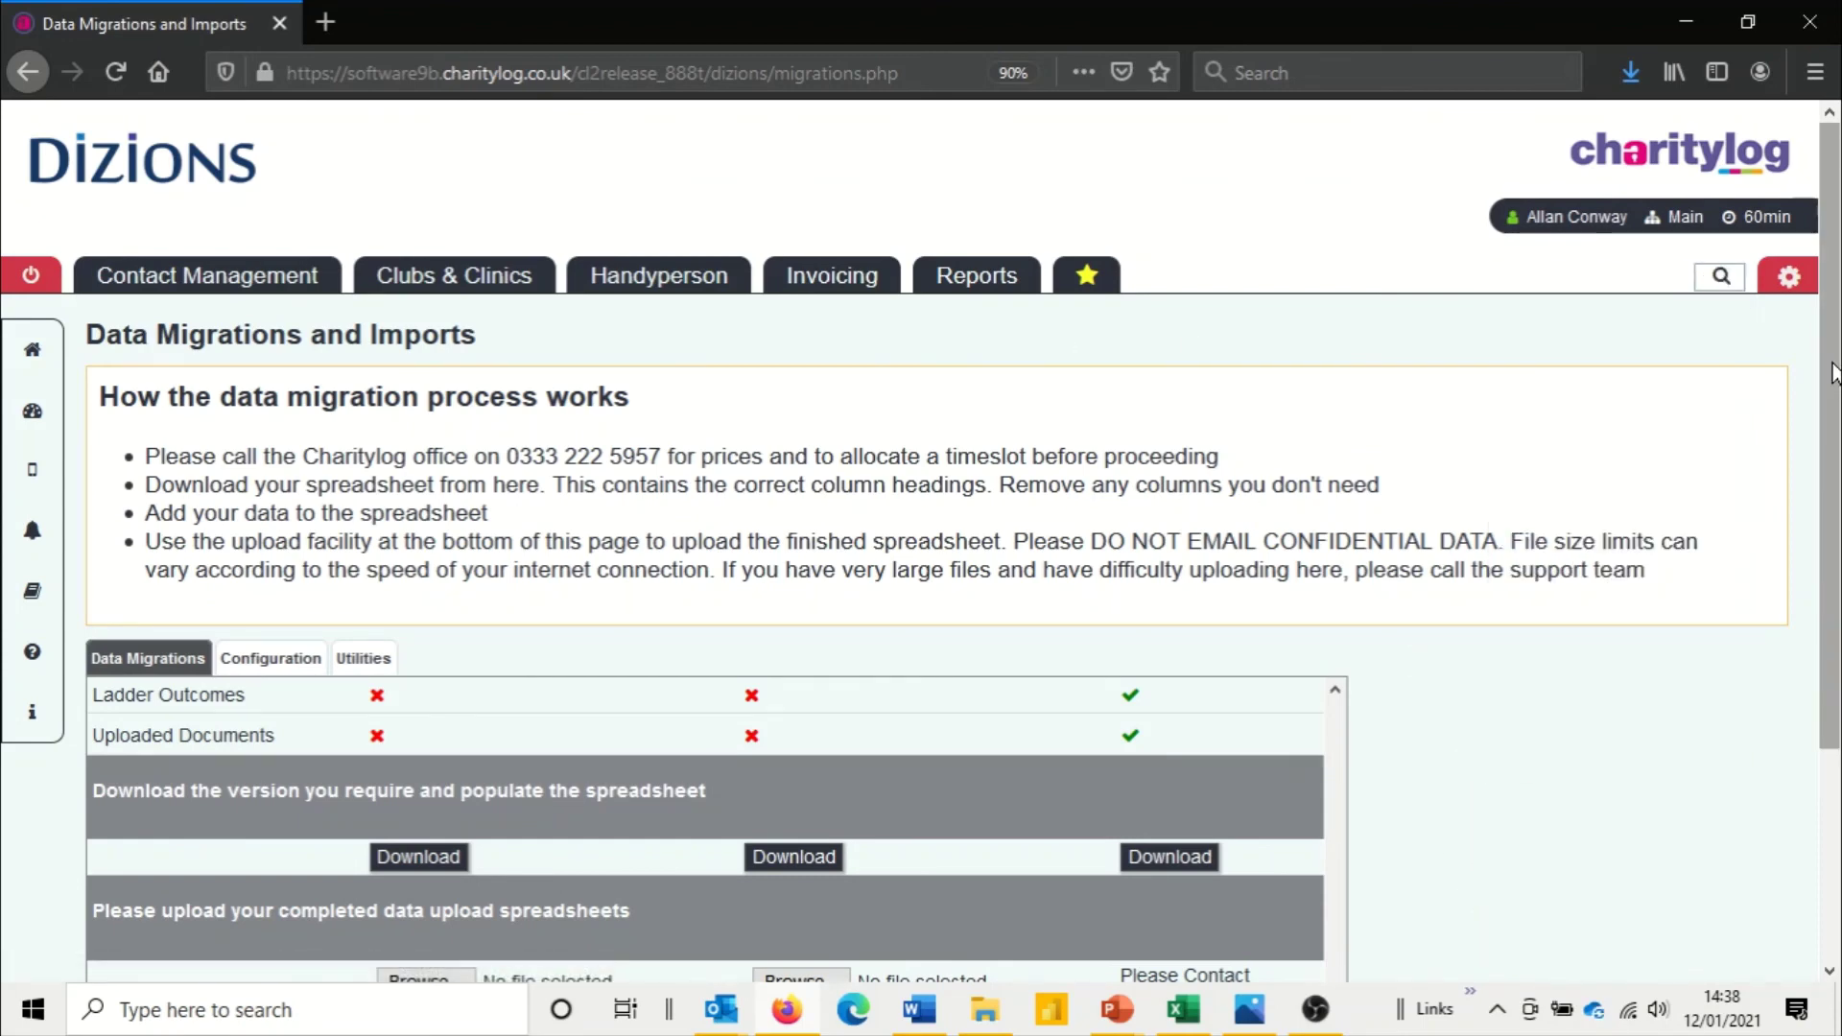
Step: View the completed spreadsheet upload section, open the file chooser for the Advanced upload and close it without selecting a file
scroll(1835, 528, "down", 2)
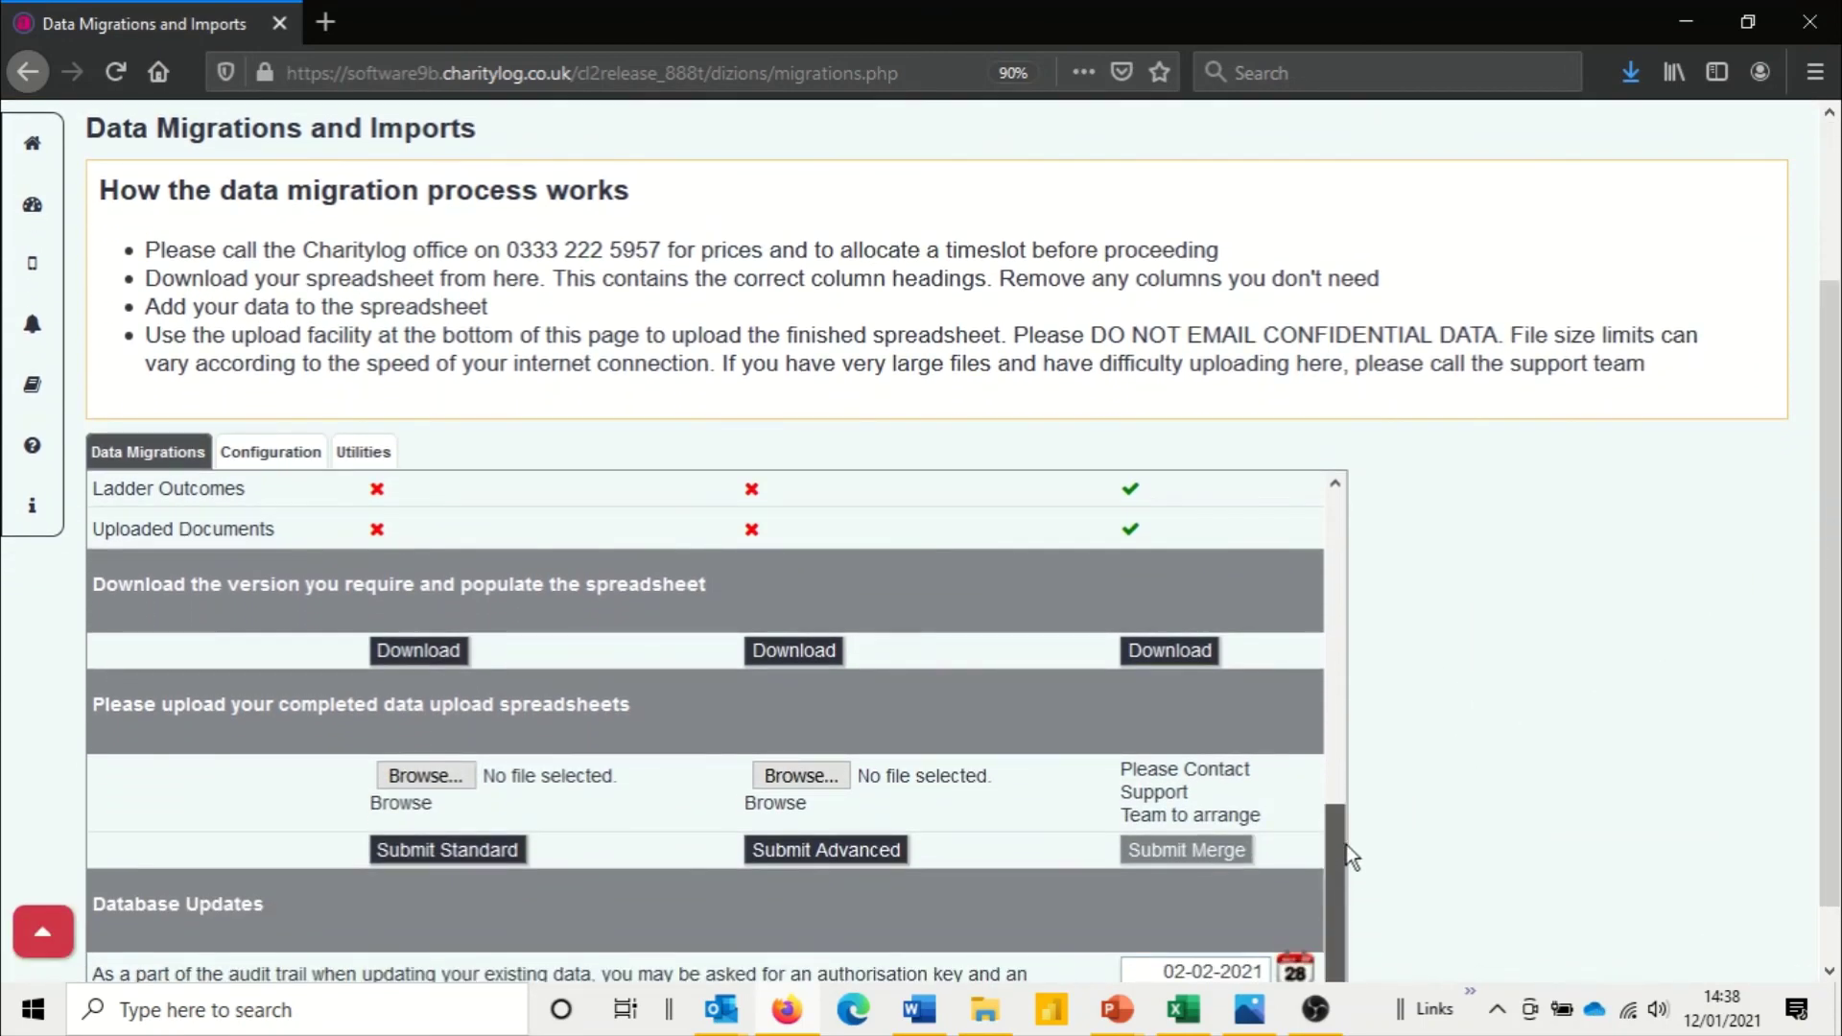
mouse_move(1345, 844)
left_mouse_down()
mouse_move(1363, 578)
mouse_move(1342, 555)
mouse_move(1348, 860)
left_mouse_up()
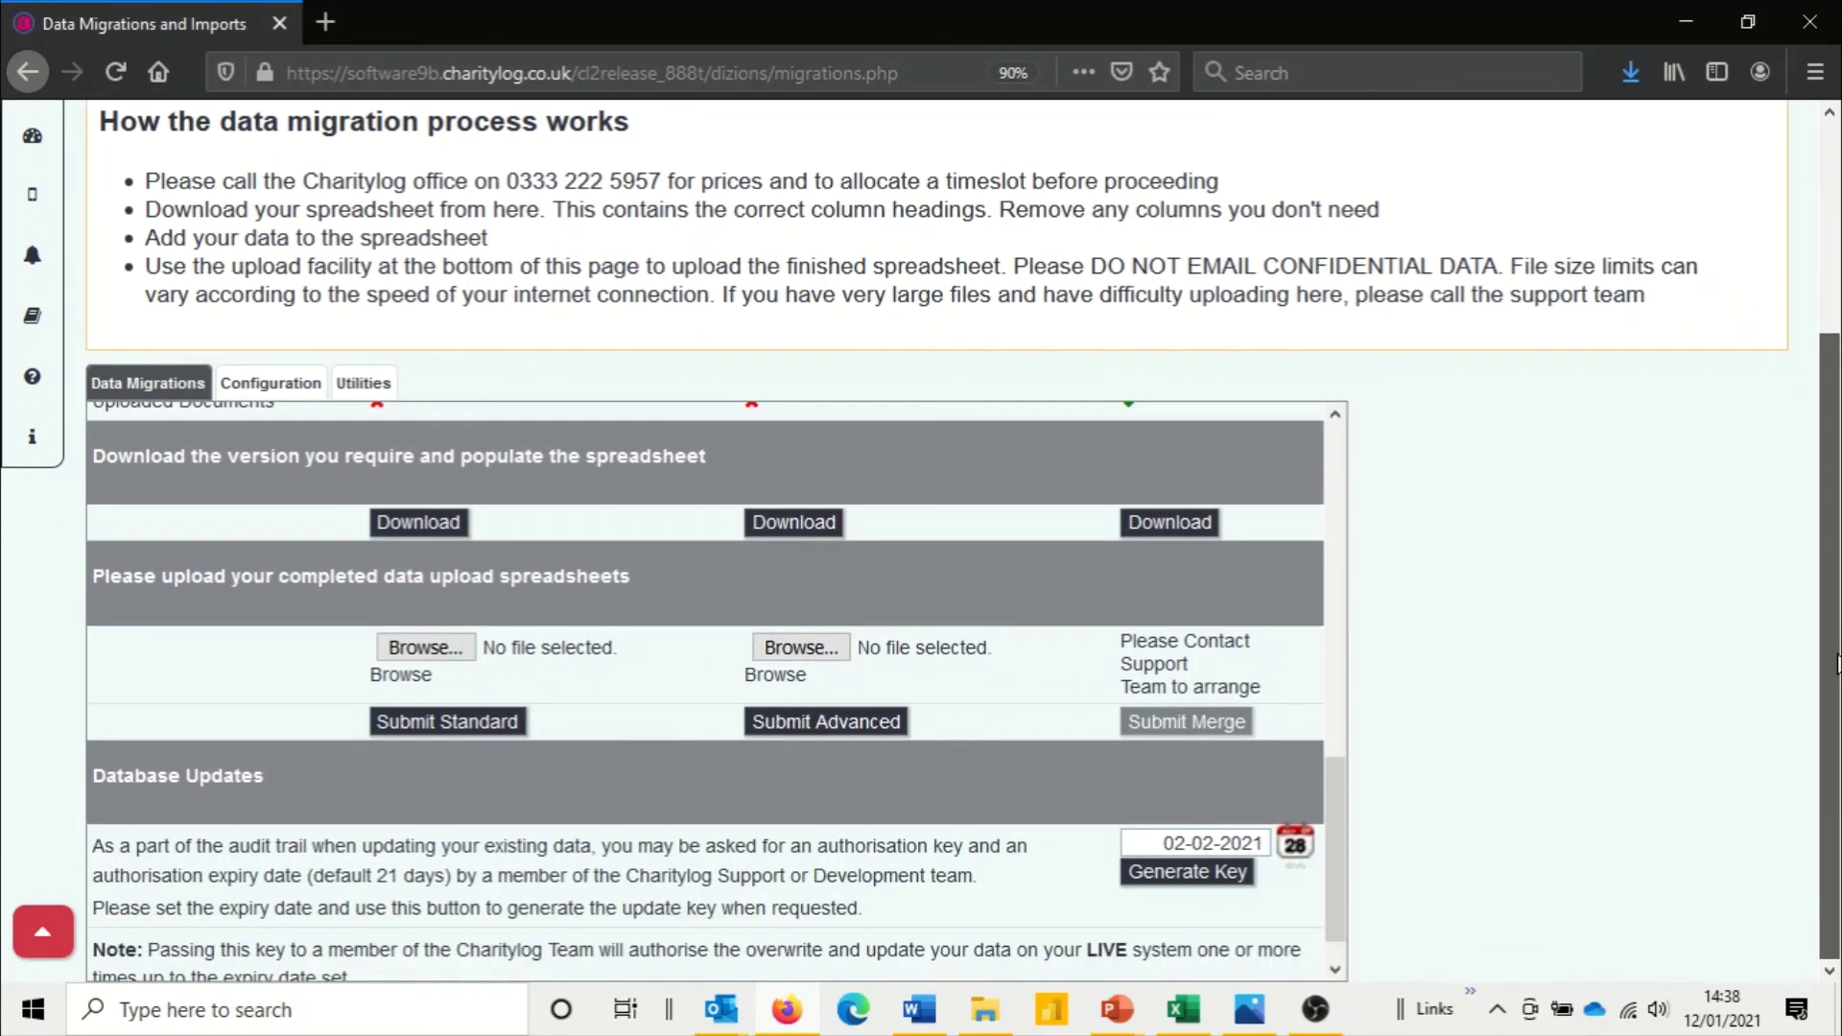
scroll(1248, 672, "down", 1)
left_click(802, 648)
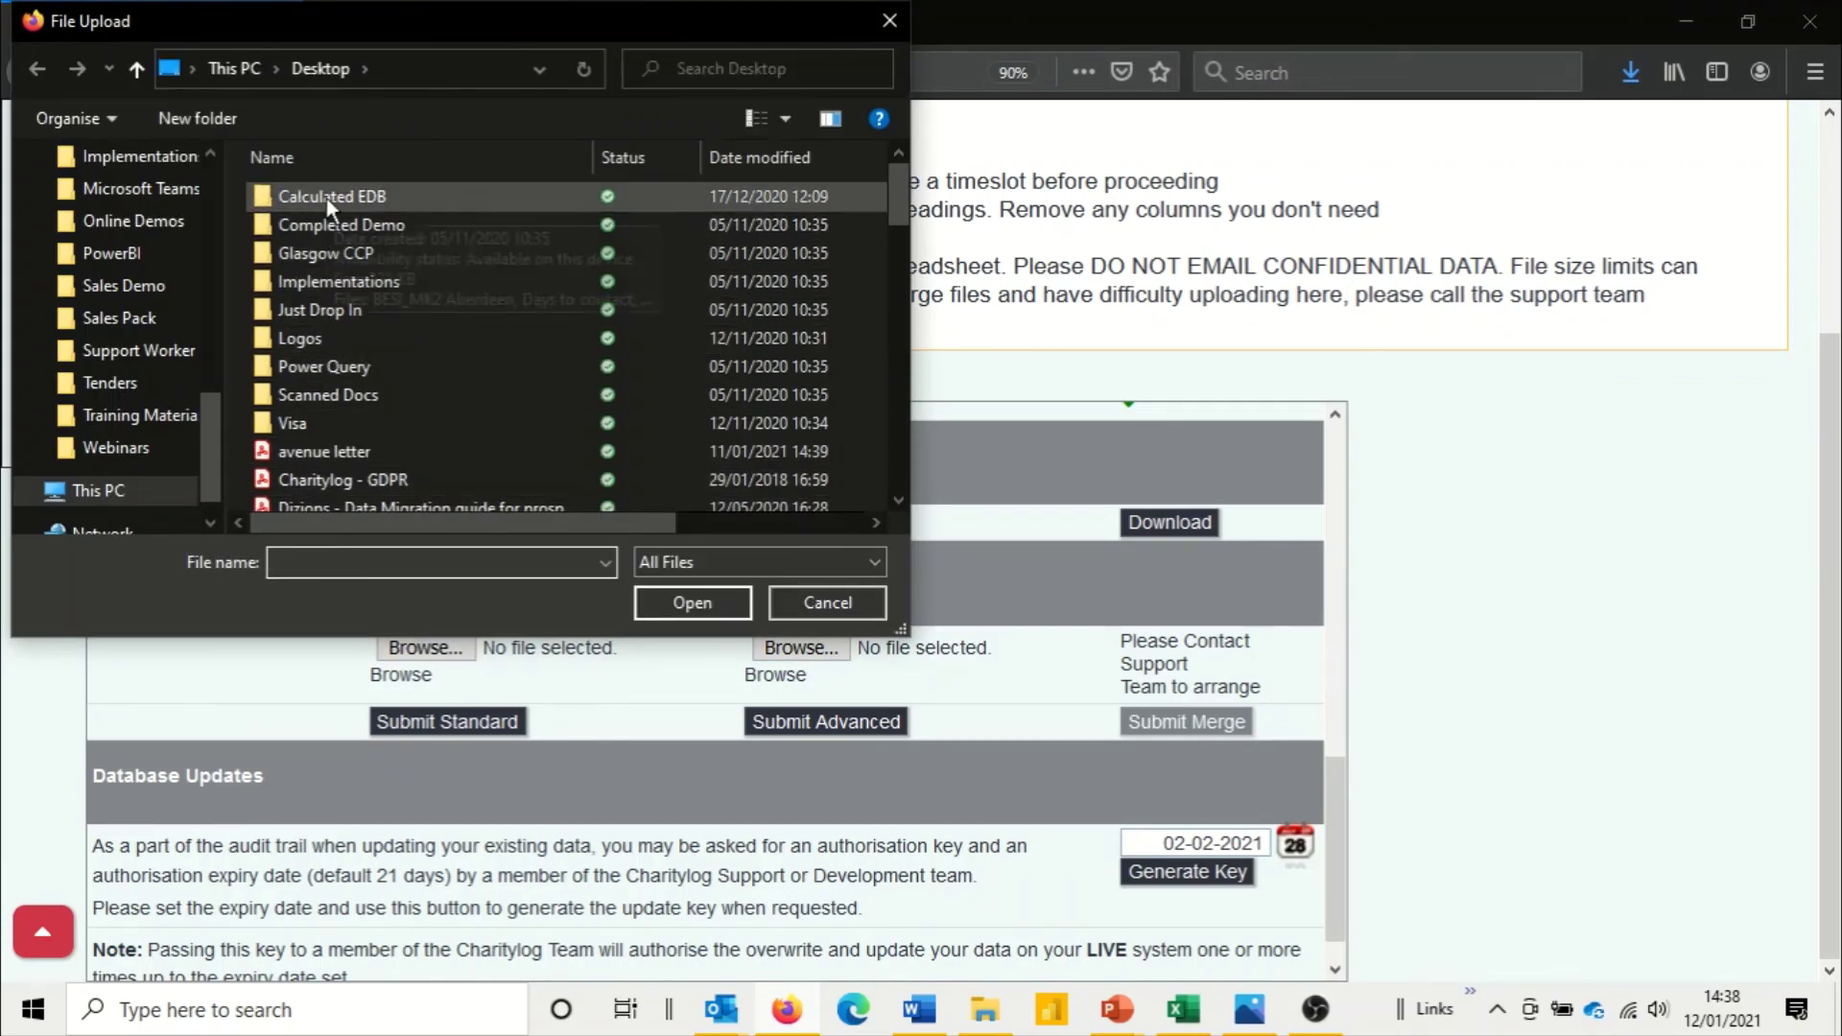
left_click(800, 604)
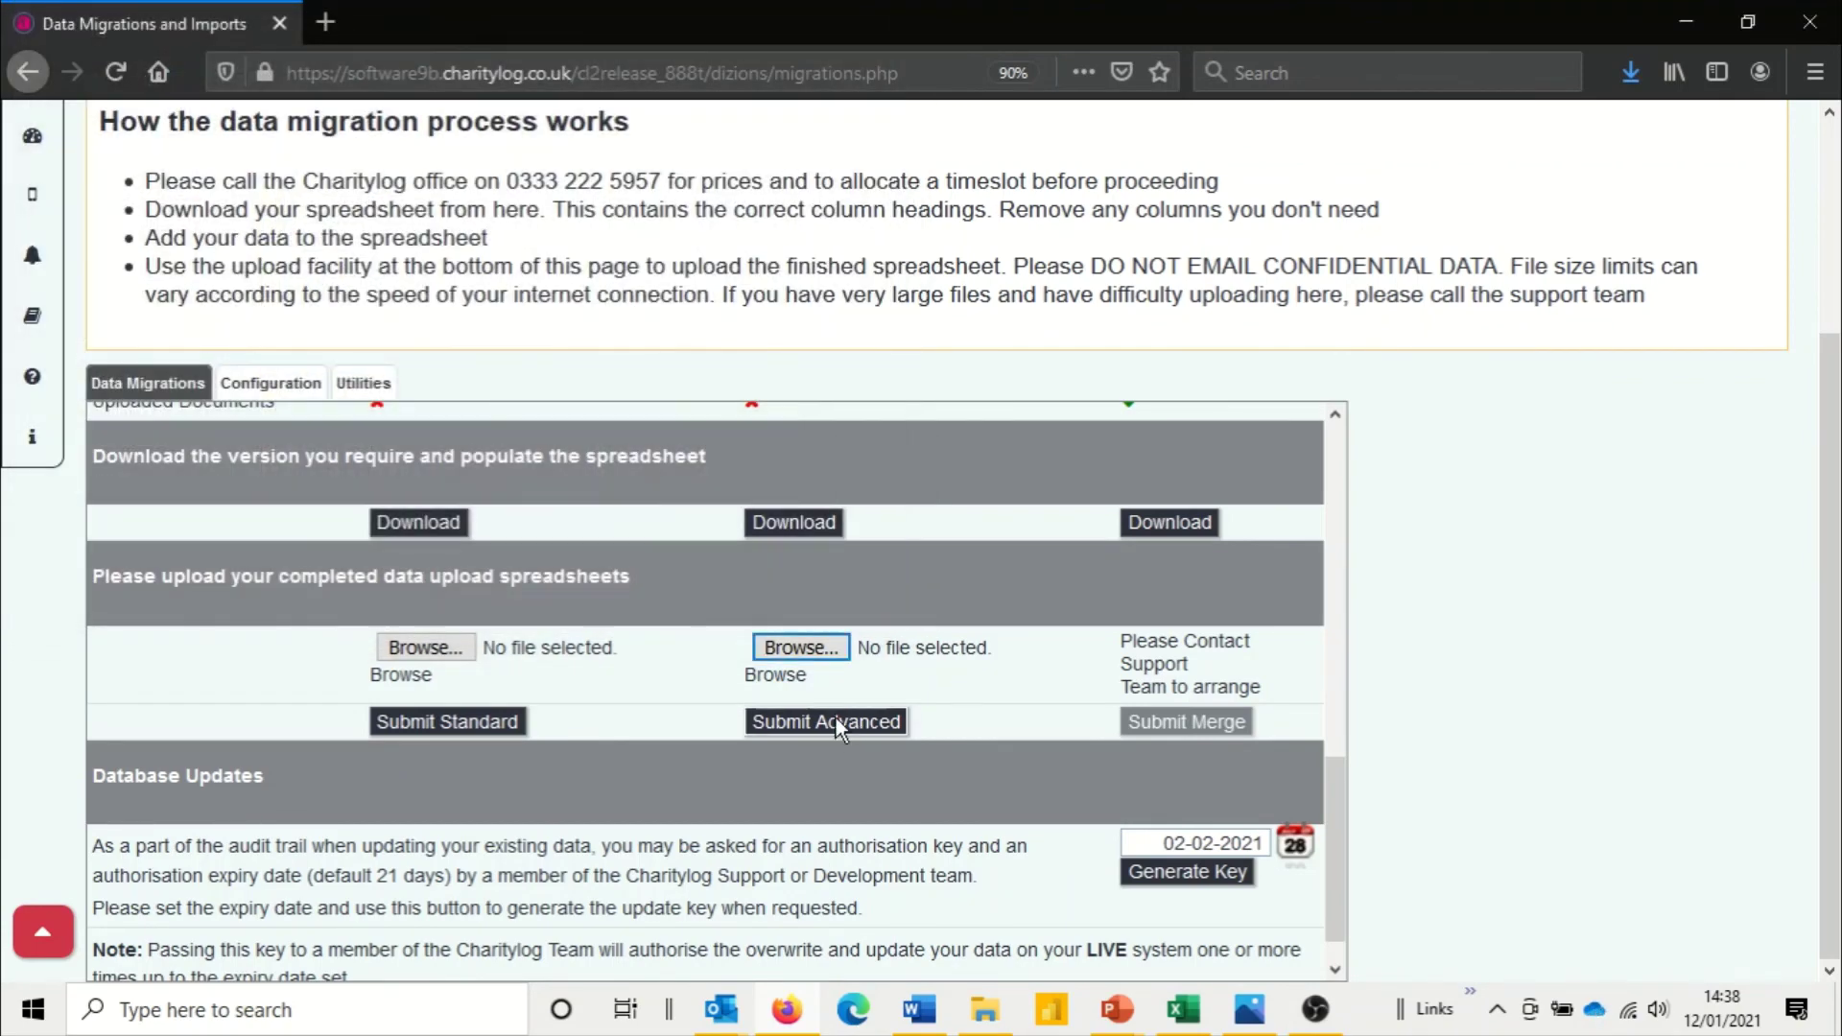